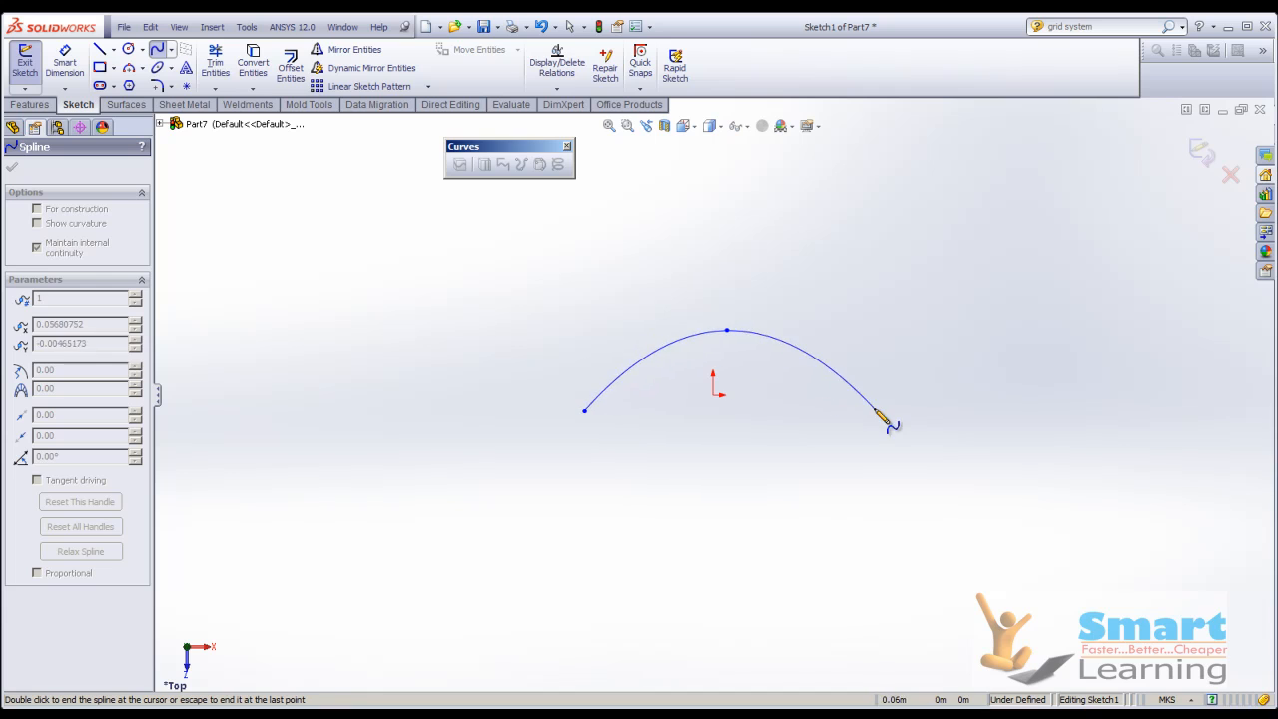
# Finish the wavy spline with two more points, ending about 0.11 m right of and 0.06 m above the origin, and close the sketch.
pyautogui.click(1061, 350)
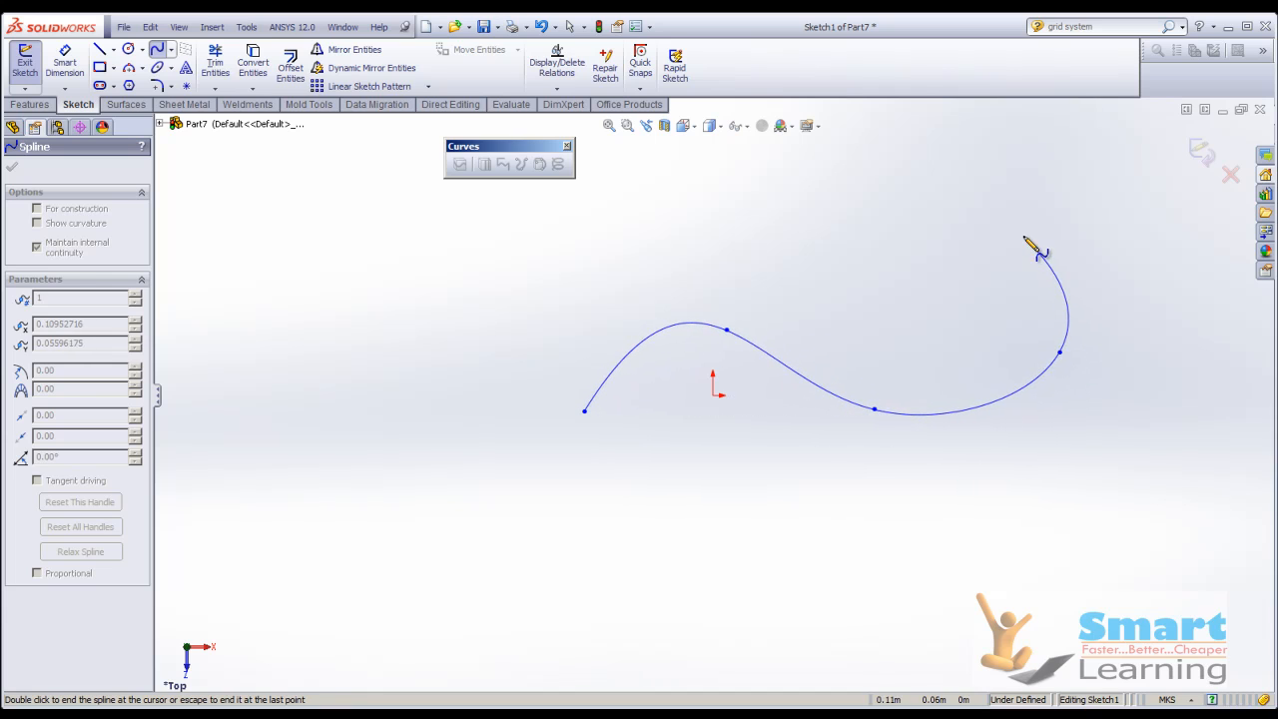
pyautogui.doubleClick(1009, 237)
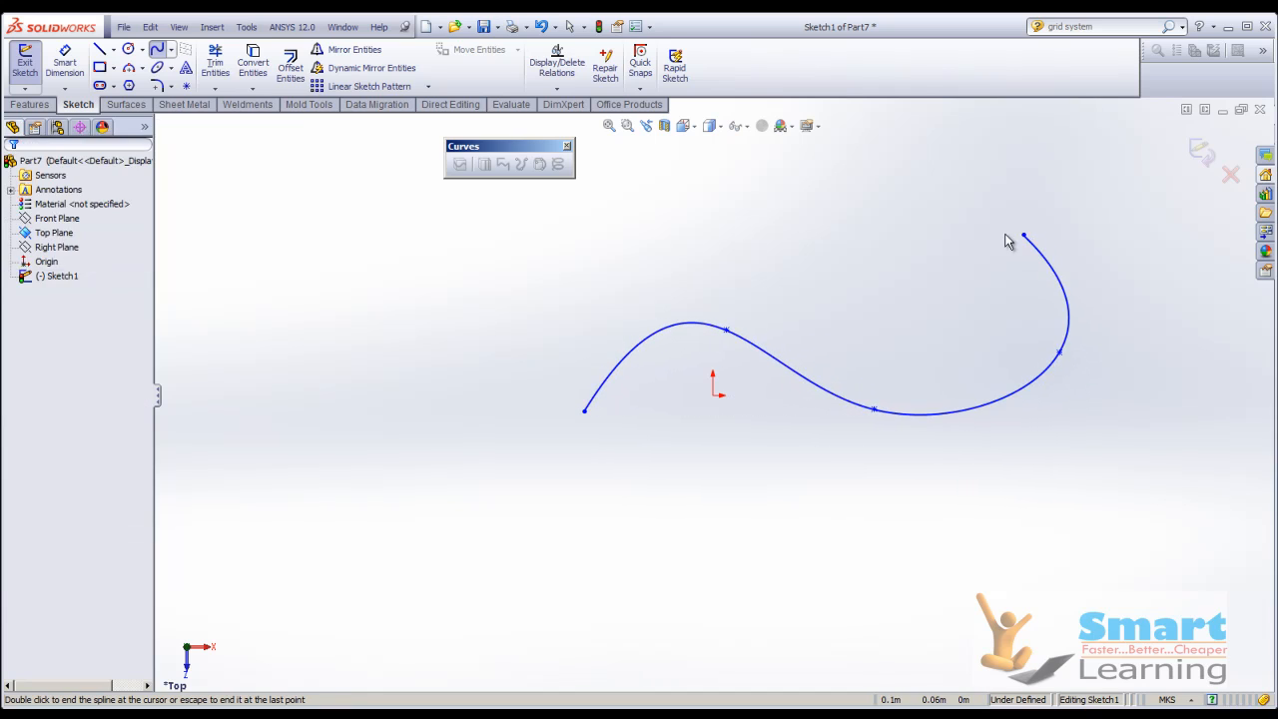
pyautogui.click(1201, 151)
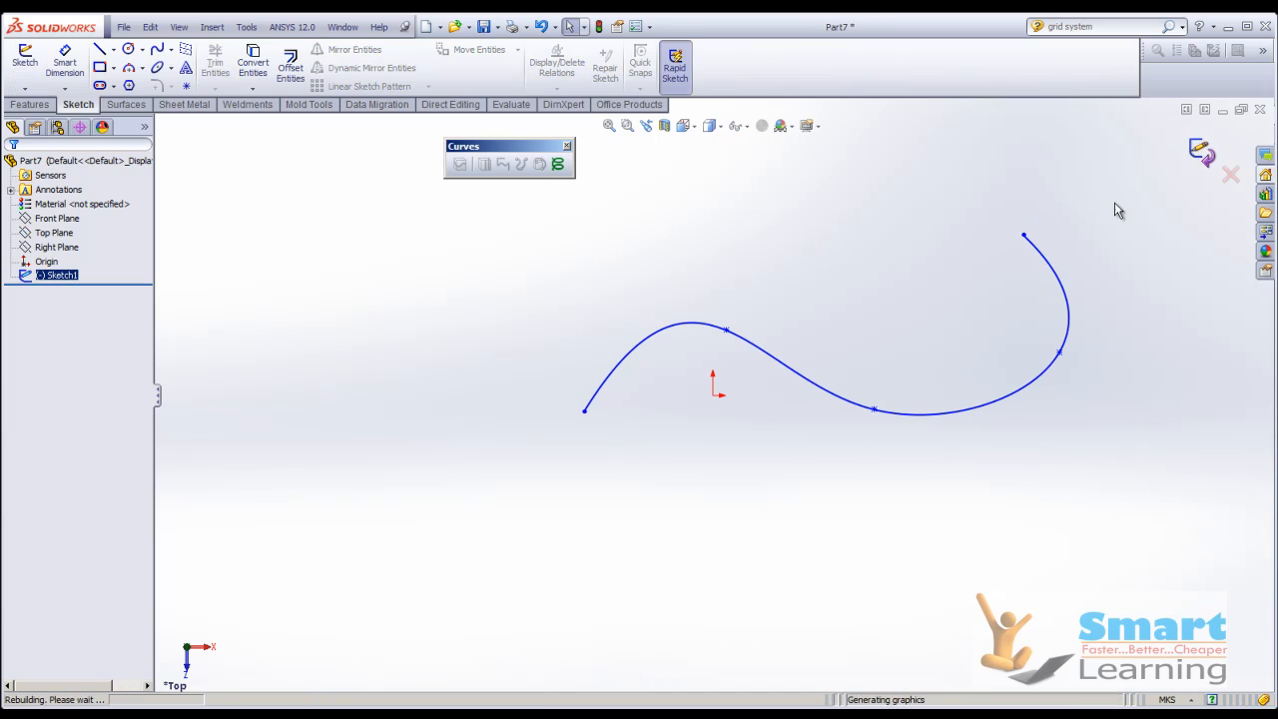
pyautogui.click(463, 404)
pyautogui.moveTo(464, 405)
pyautogui.mouseDown(button='middle')
pyautogui.moveTo(593, 476)
pyautogui.moveTo(602, 363)
pyautogui.moveTo(523, 429)
pyautogui.mouseUp(button='middle')
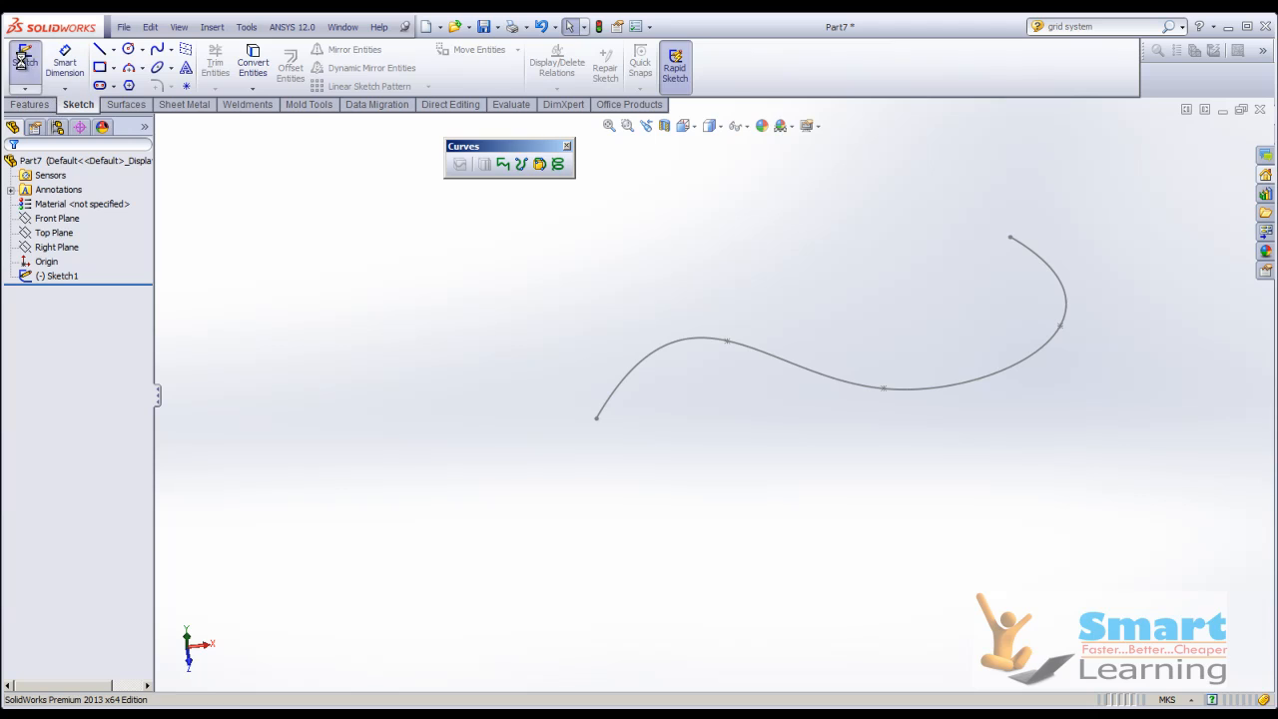
# Add a three-point arc of about 0.06 m radius to the spline sketch, starting at the spline's start point, and close the sketch.
pyautogui.click(25, 56)
pyautogui.click(604, 411)
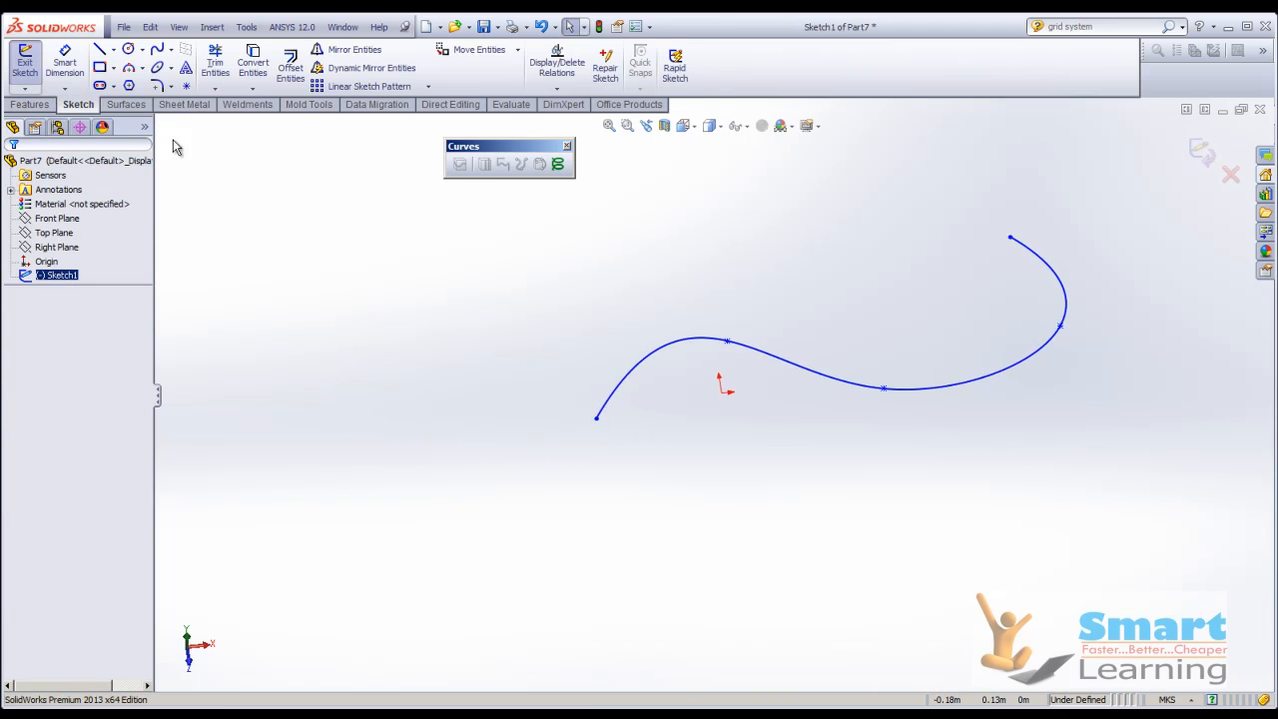
pyautogui.click(129, 68)
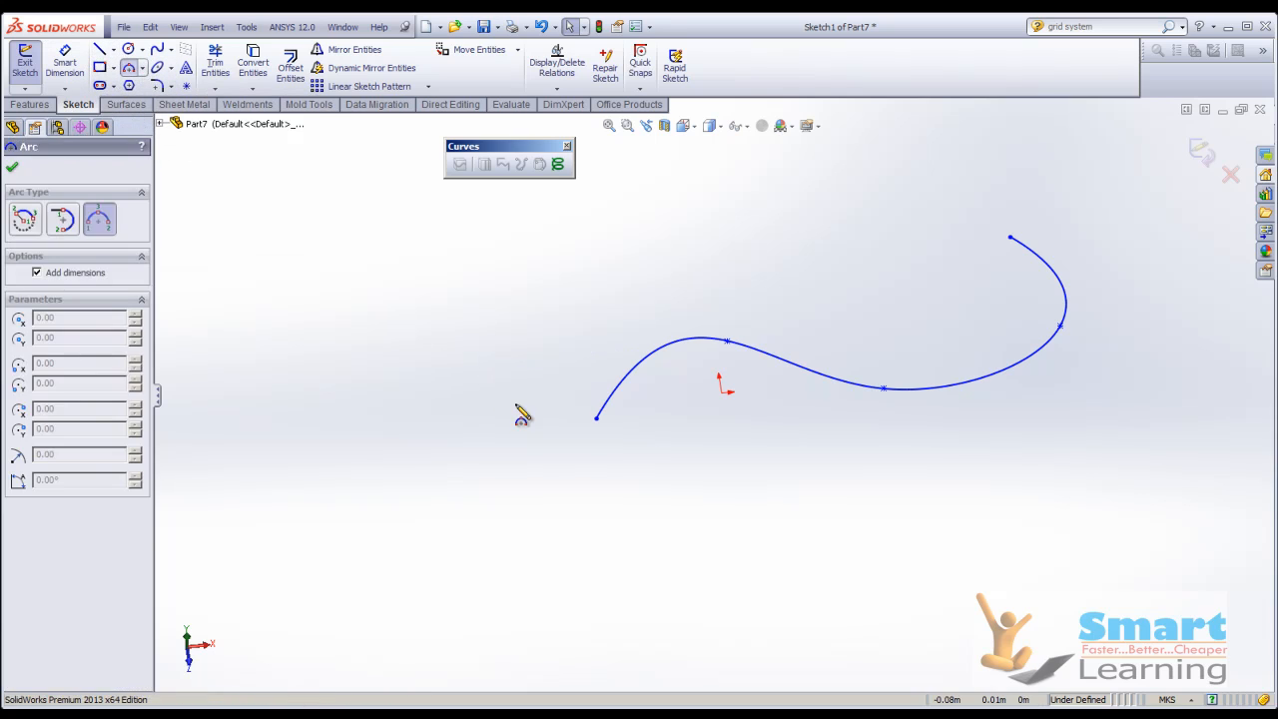
pyautogui.click(598, 419)
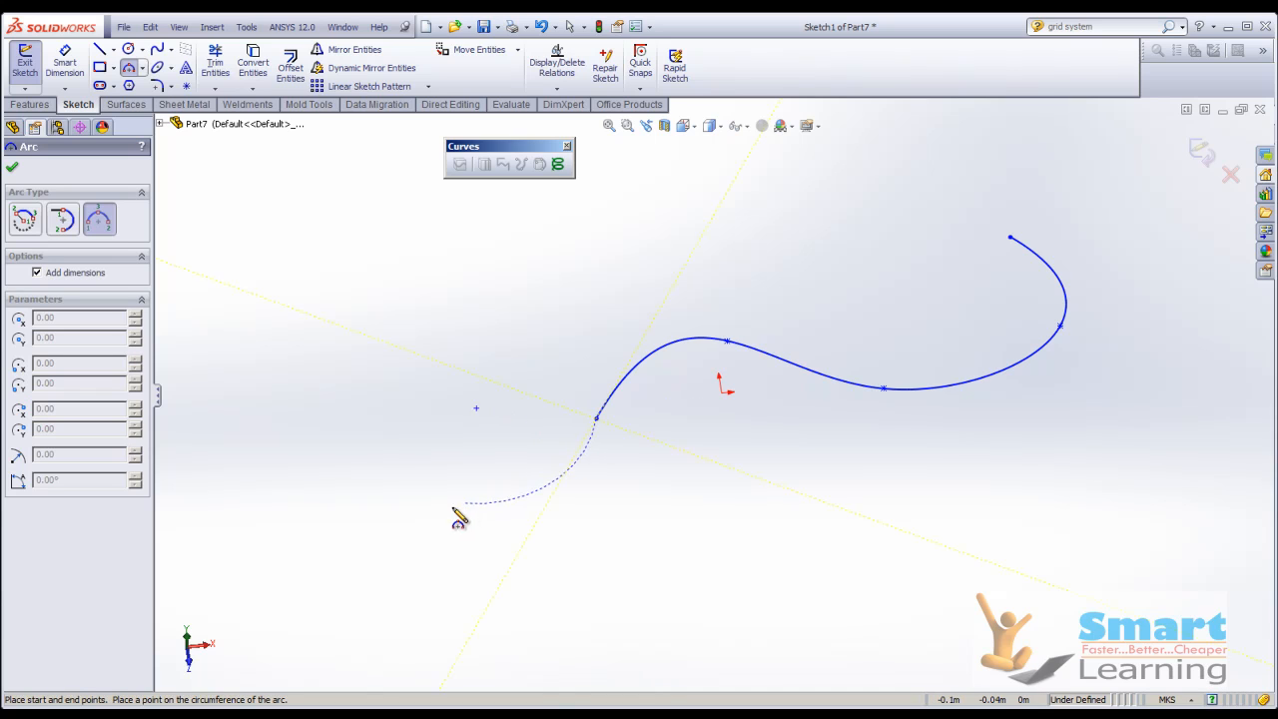
pyautogui.click(358, 505)
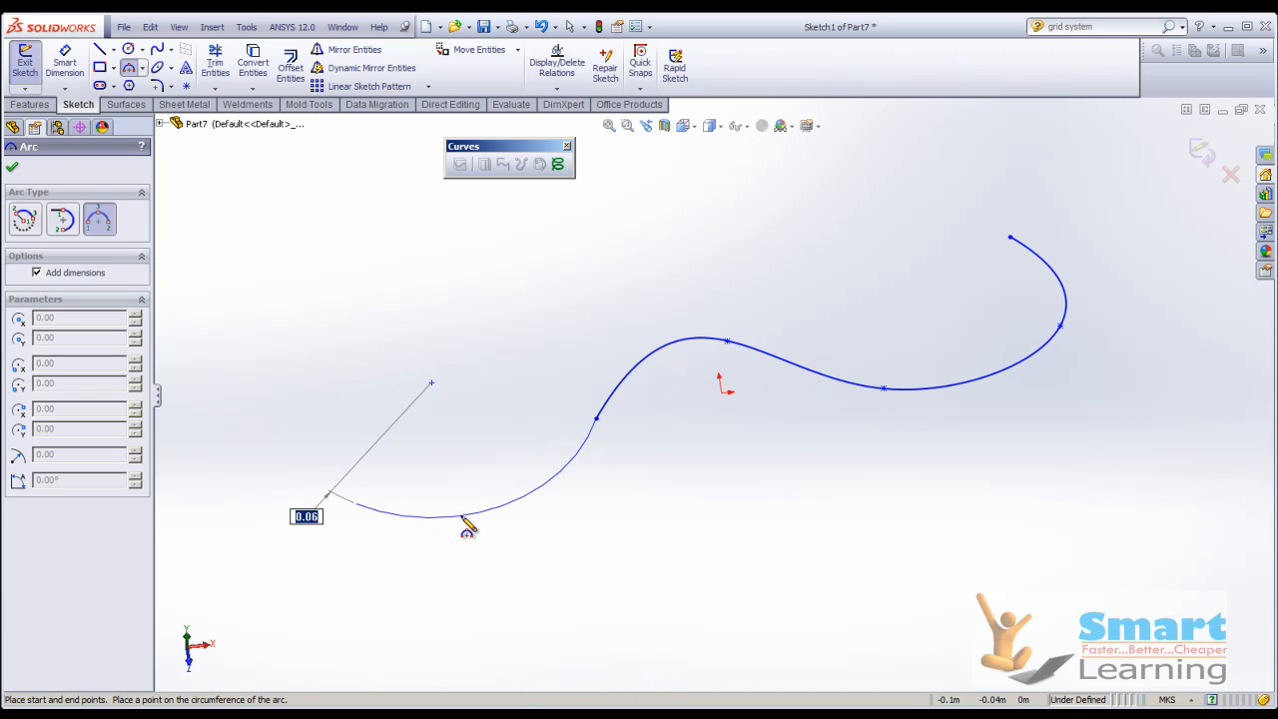
pyautogui.click(533, 512)
pyautogui.click(13, 169)
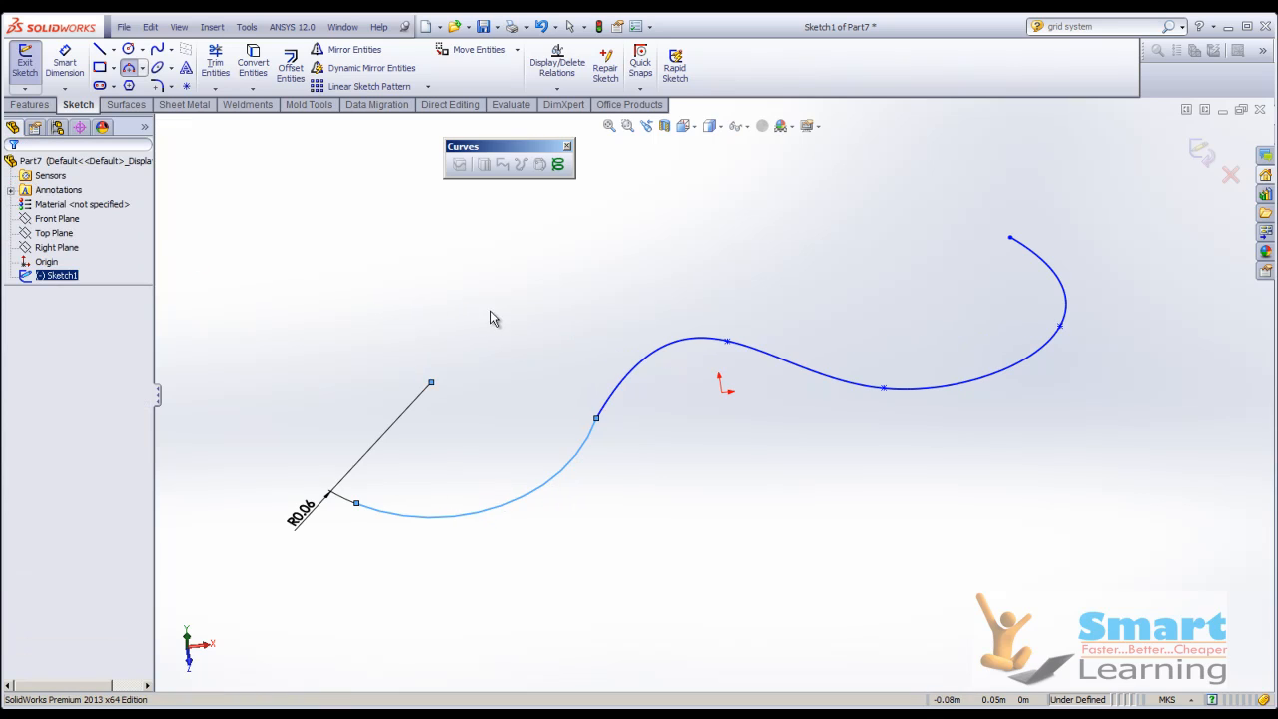
pyautogui.click(1204, 152)
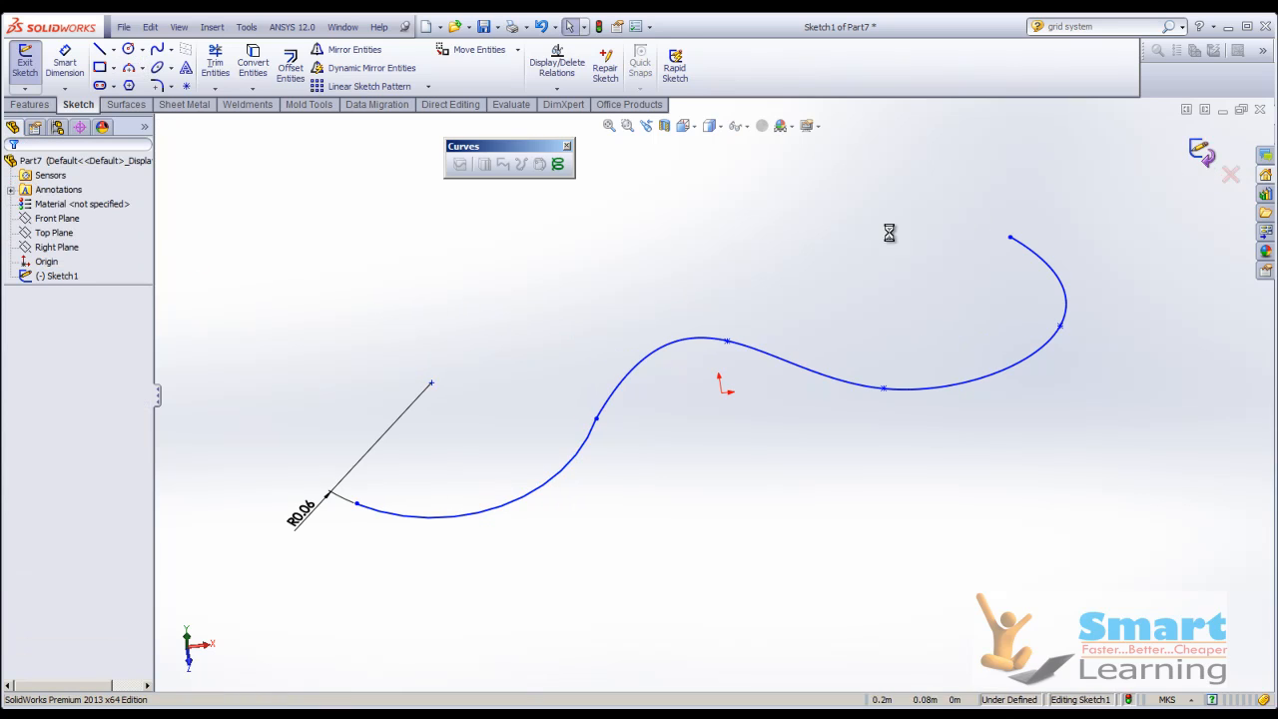
# Delete the whole sketch containing the spline and arc, and undo that deletion.
pyautogui.moveTo(473, 378)
pyautogui.mouseDown(button='middle')
pyautogui.moveTo(511, 350)
pyautogui.moveTo(531, 365)
pyautogui.mouseUp(button='middle')
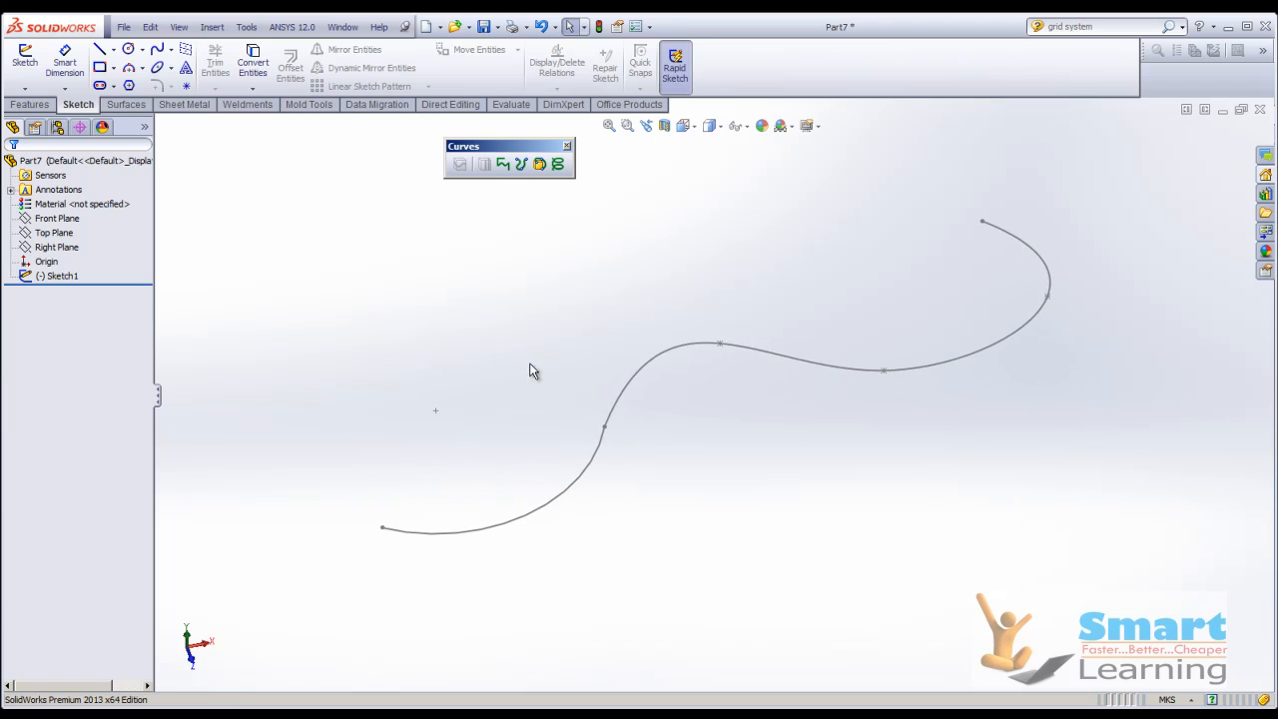
pyautogui.click(583, 486)
pyautogui.press('Delete')
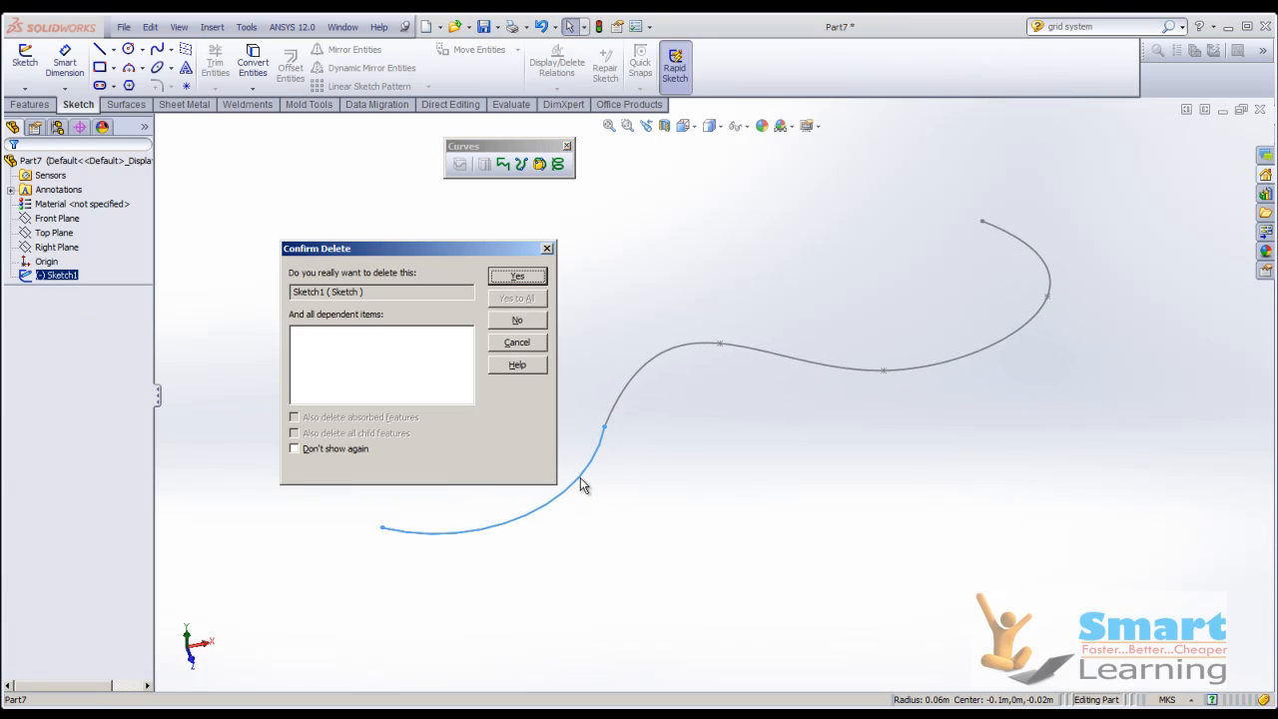
pyautogui.click(521, 280)
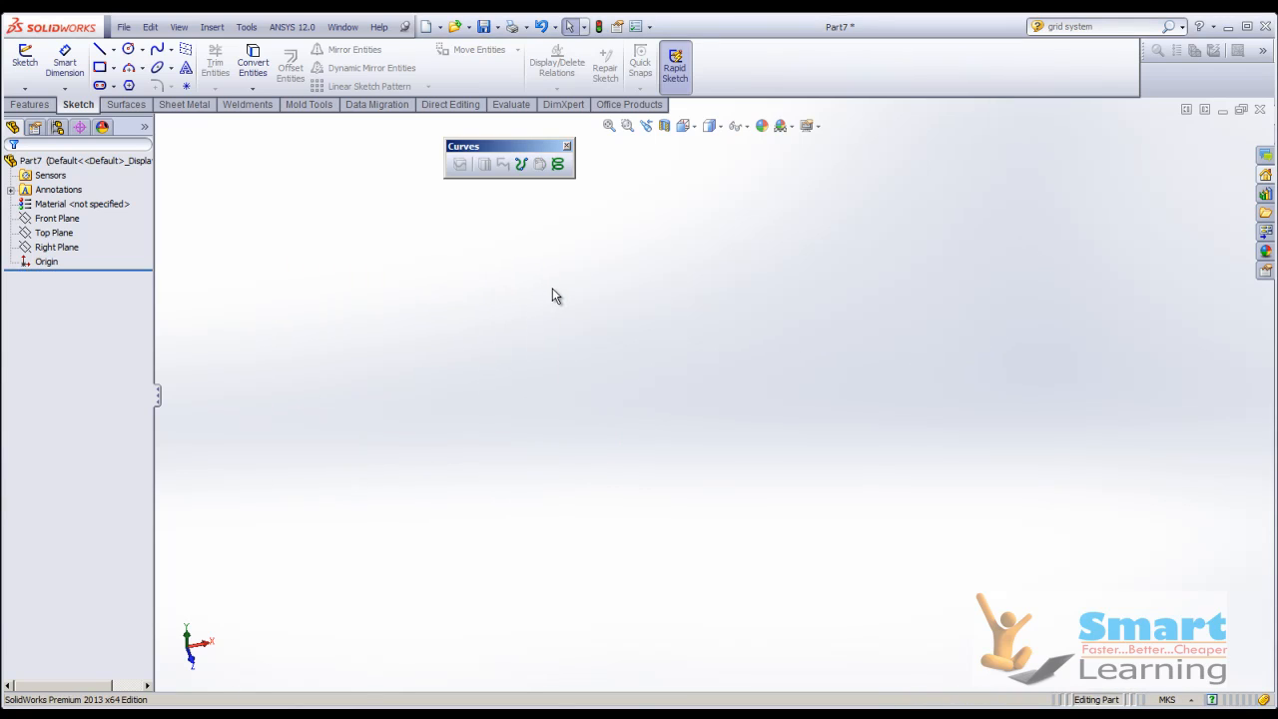
pyautogui.hotkey('ctrl', 'z')
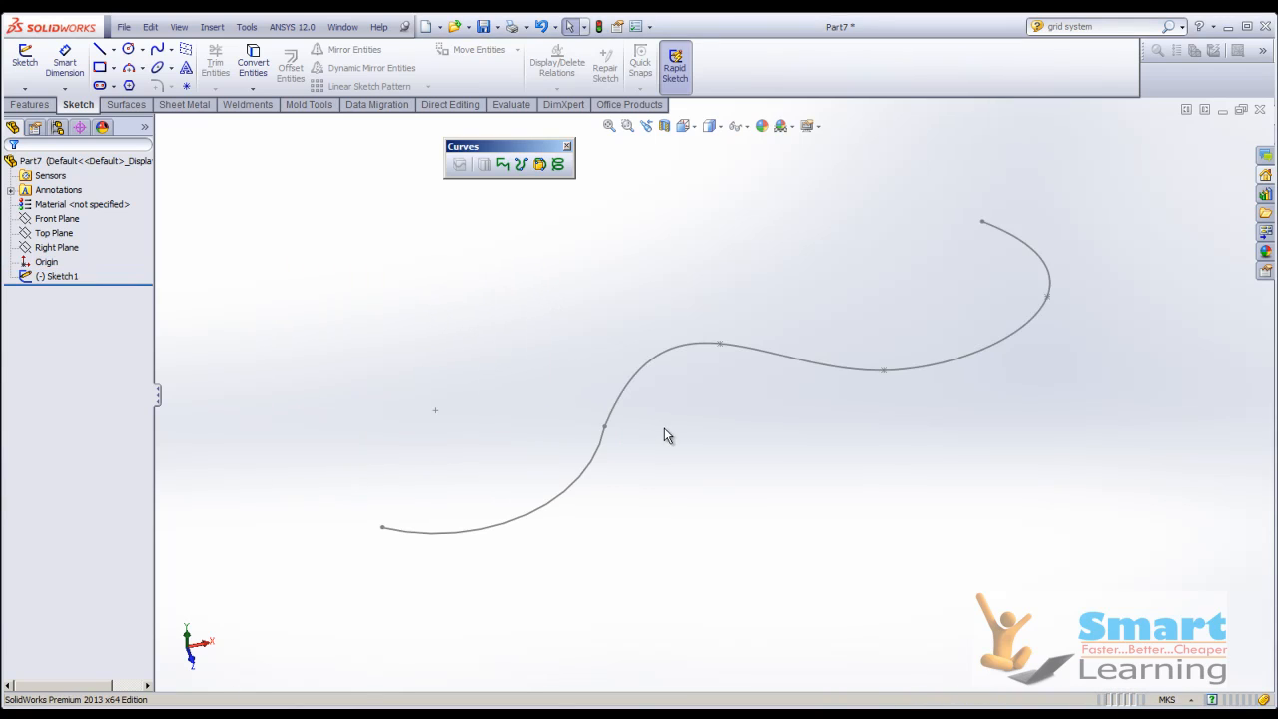
# Reopen the sketch, delete only the arc attached to the spline's start point, and close the sketch.
pyautogui.doubleClick(593, 467)
pyautogui.click(599, 473)
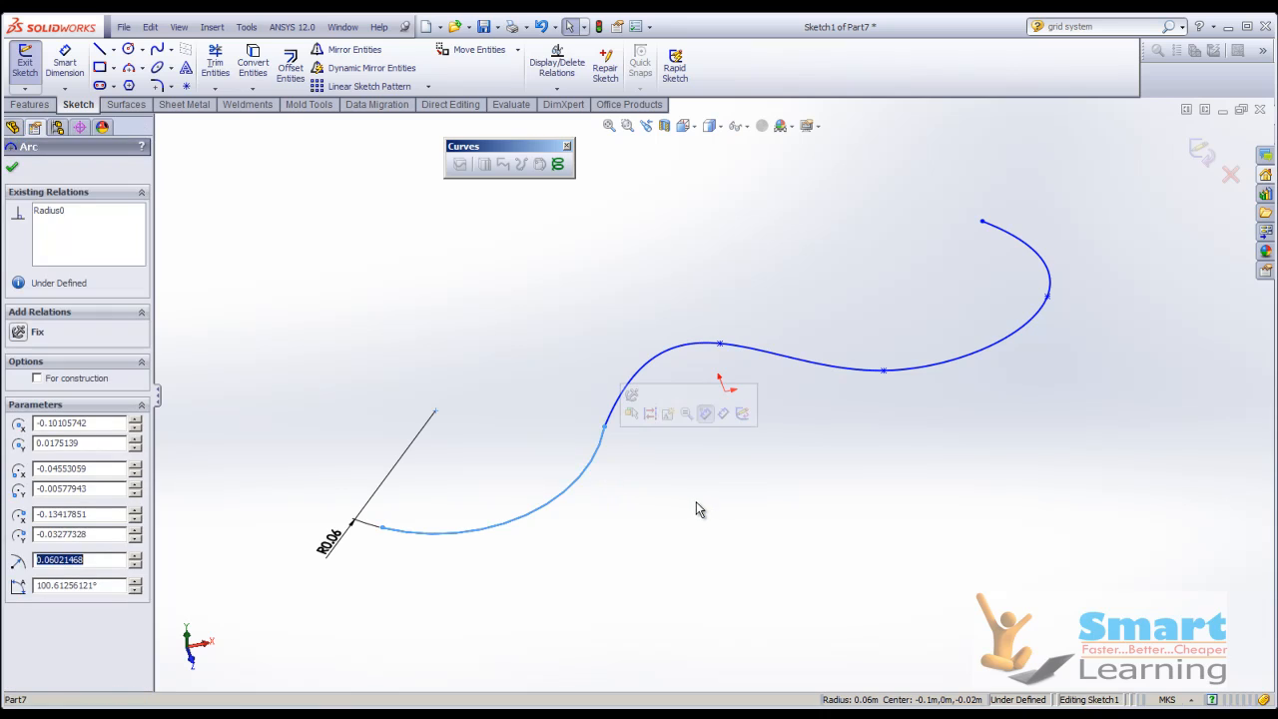
pyautogui.press('Delete')
pyautogui.click(567, 382)
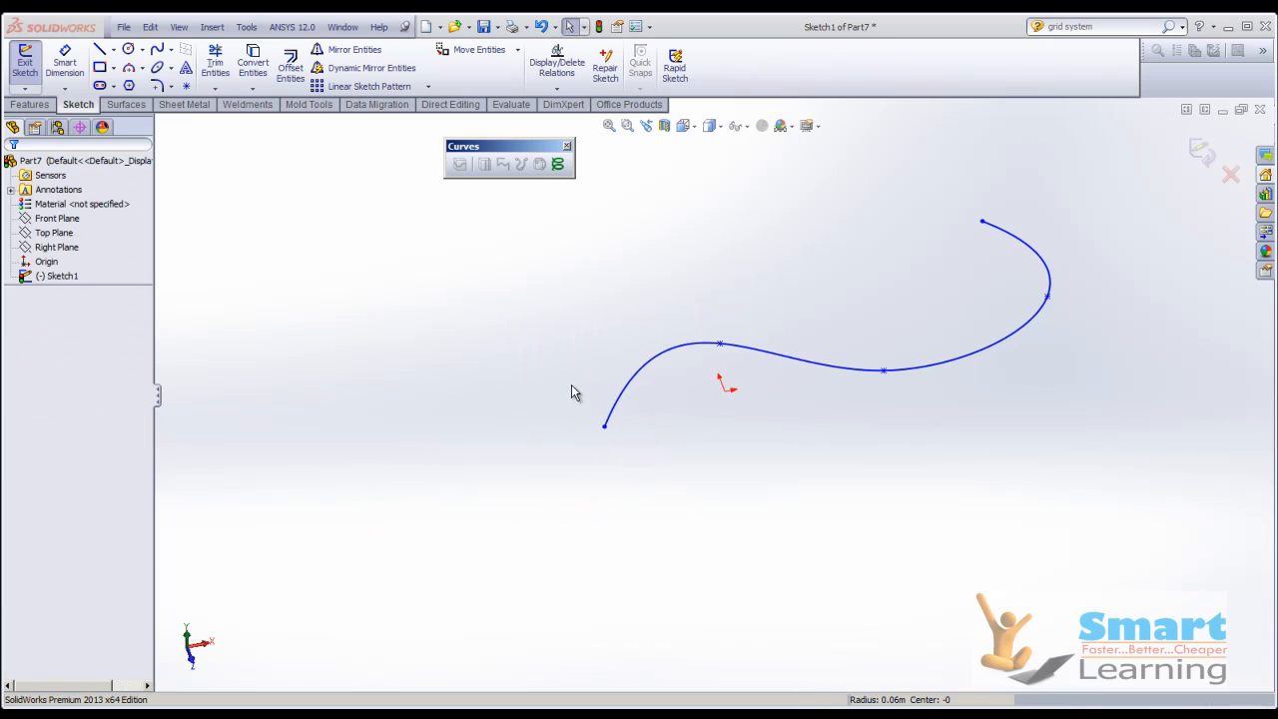
pyautogui.click(1201, 152)
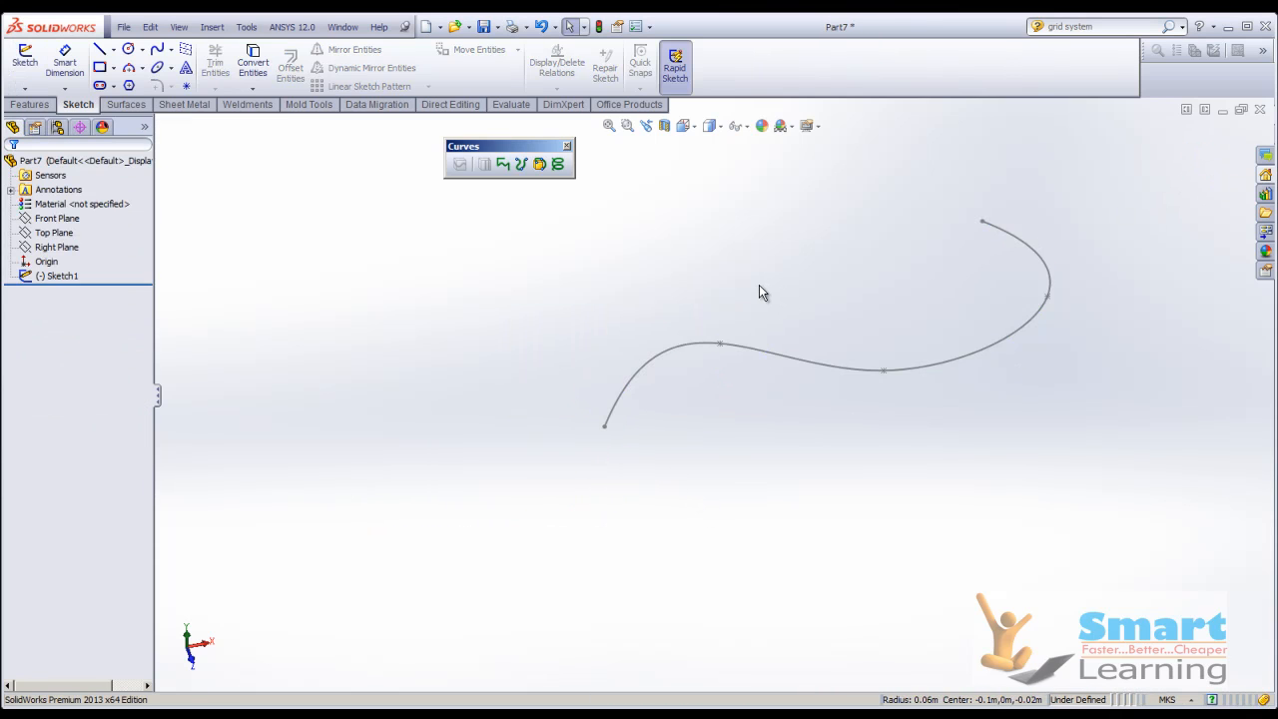
# Rename the spline sketch as curve1.
pyautogui.click(60, 278)
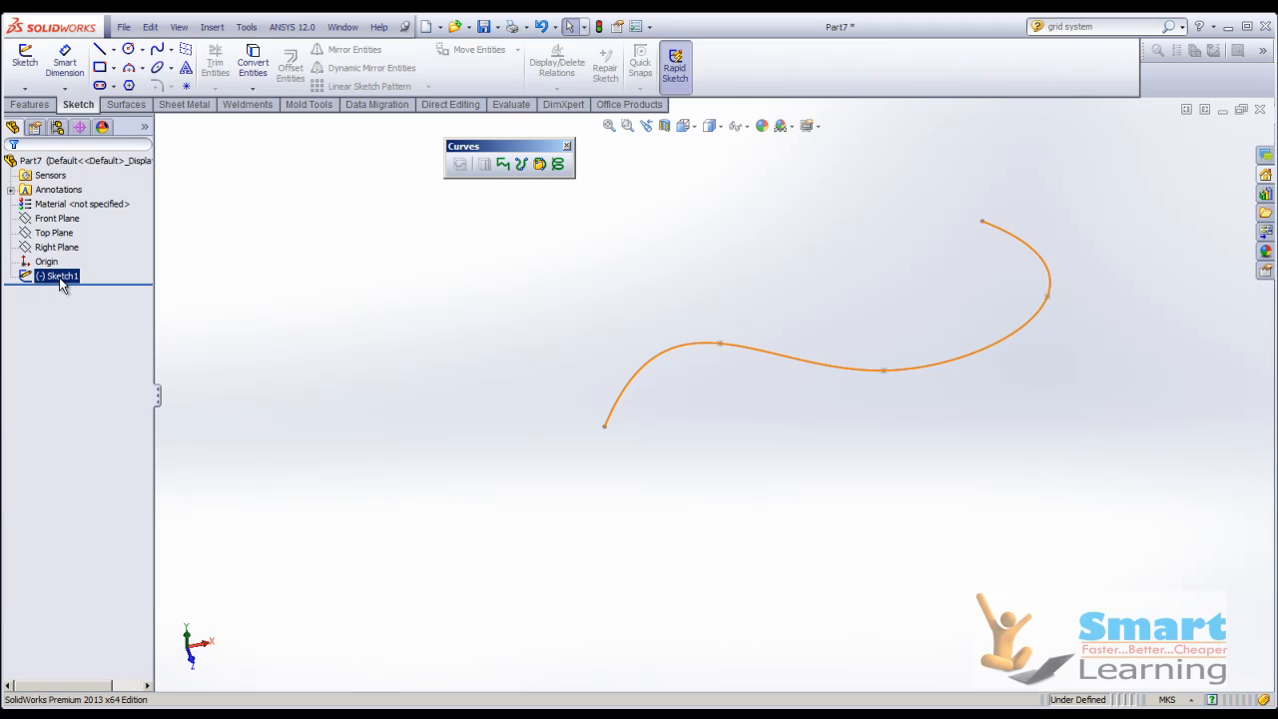
pyautogui.click(60, 280)
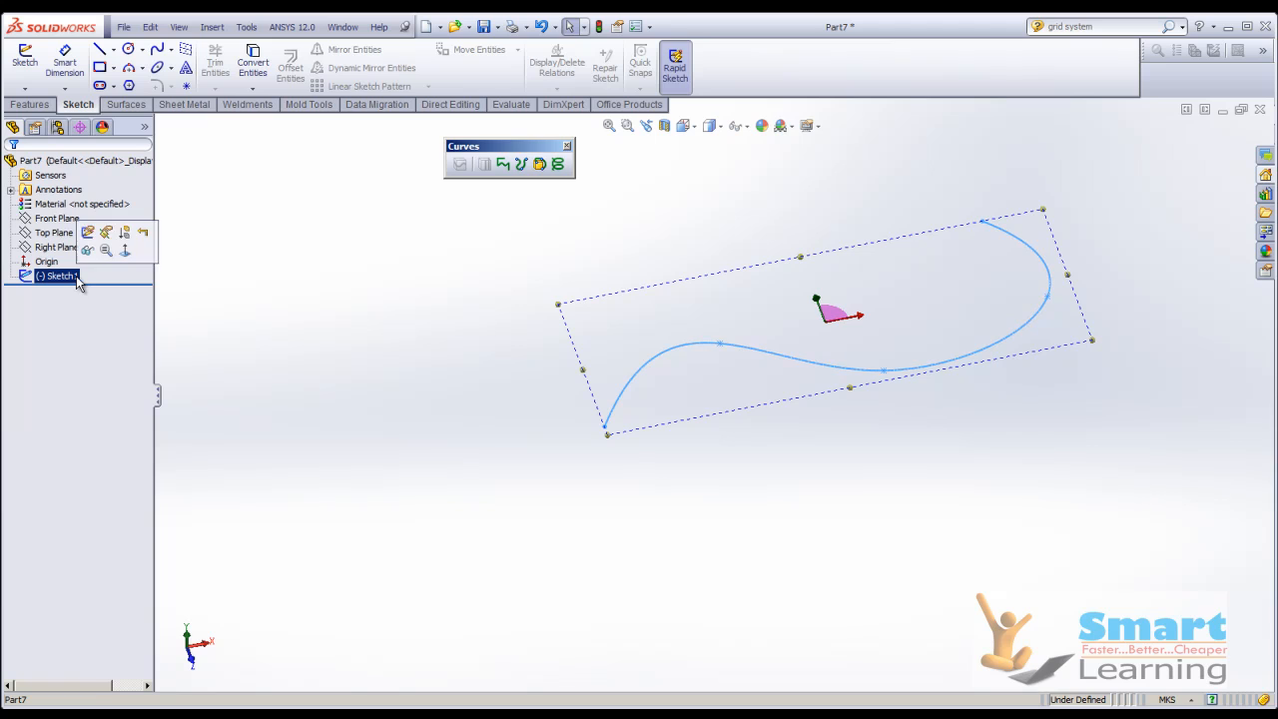
pyautogui.rightClick(78, 278)
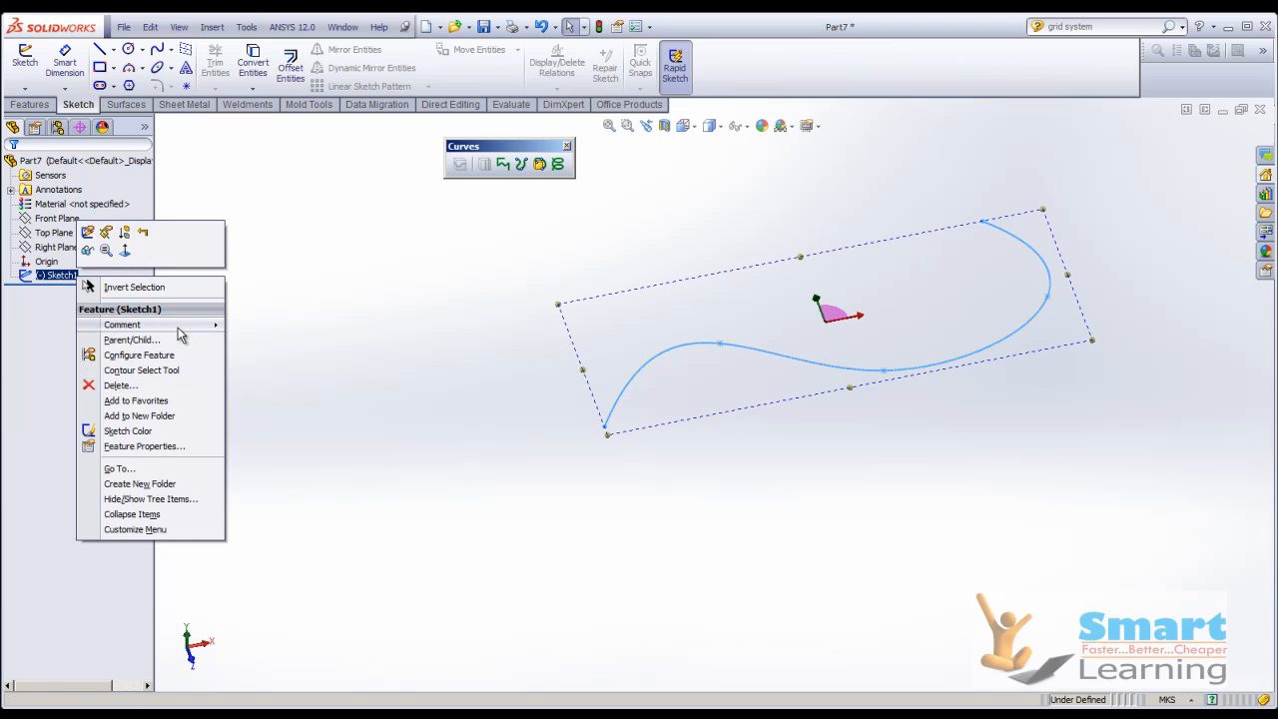
pyautogui.click(303, 336)
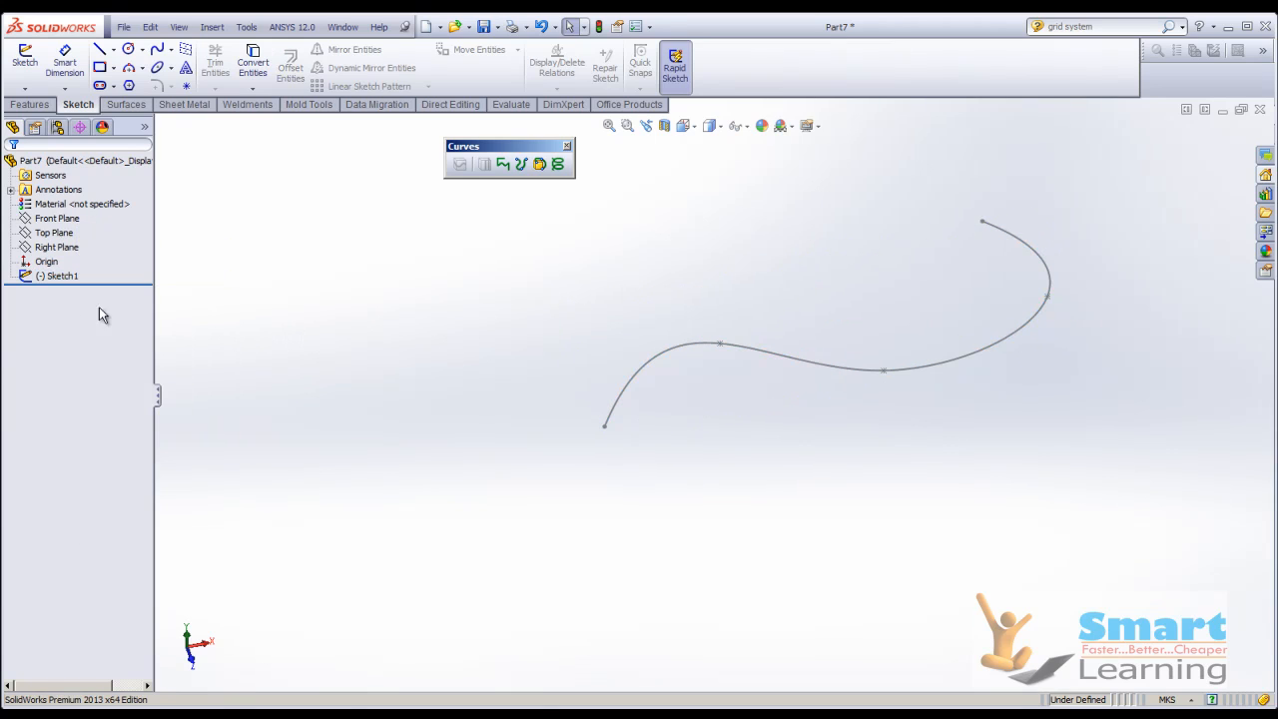
pyautogui.click(42, 284)
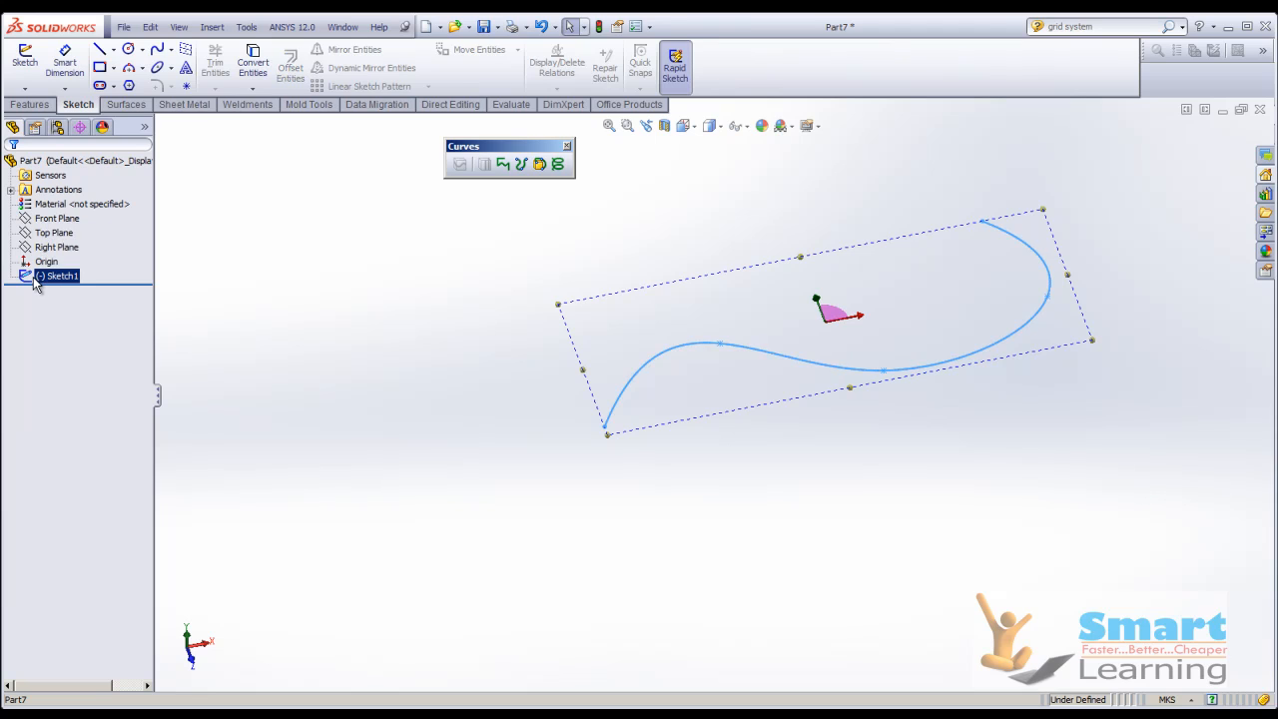
pyautogui.click(26, 280)
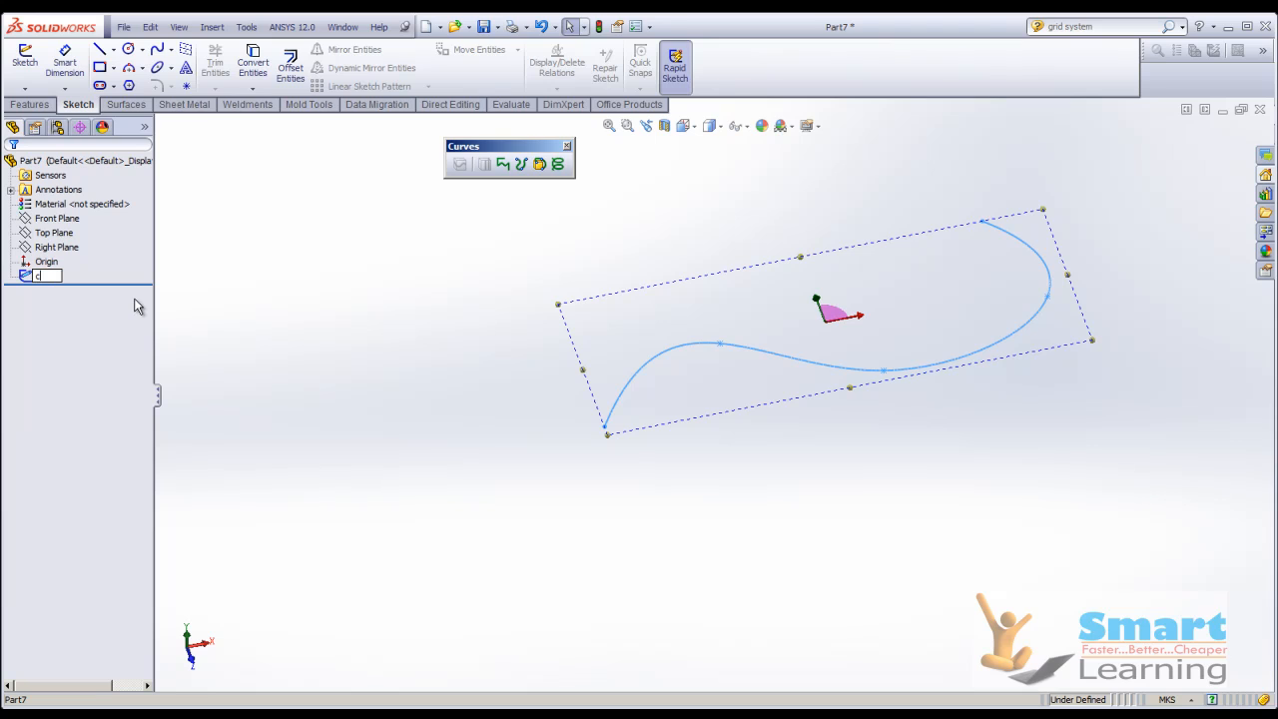
pyautogui.press('Return')
pyautogui.click(239, 336)
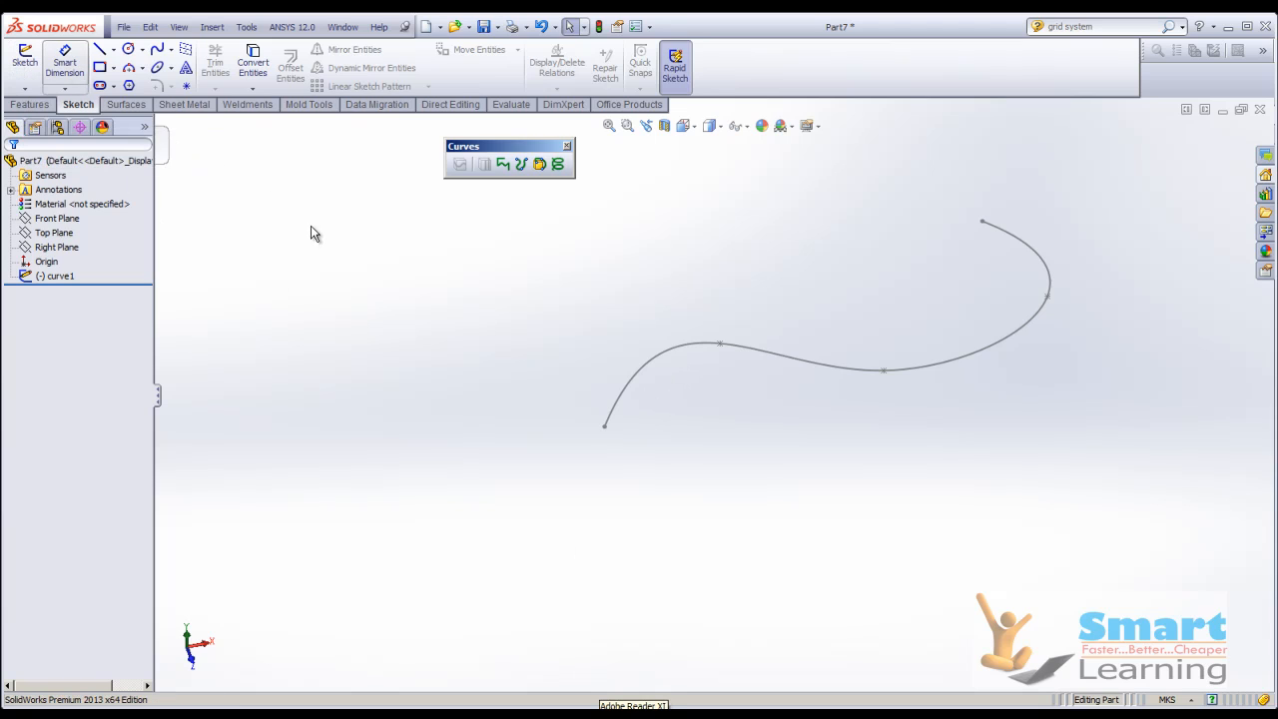
# Add a three-point arc of about 0.07 m radius to curve1, starting at the spline's start point, and close the sketch.
pyautogui.click(15, 60)
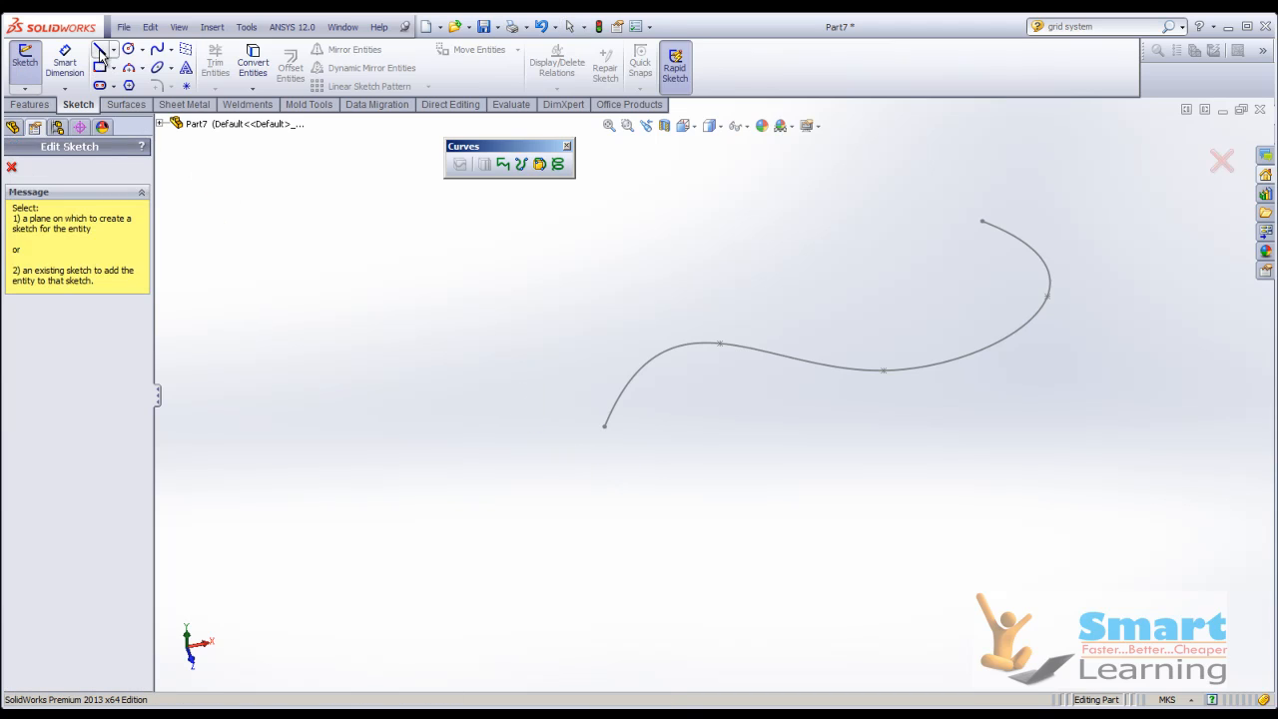
pyautogui.click(129, 70)
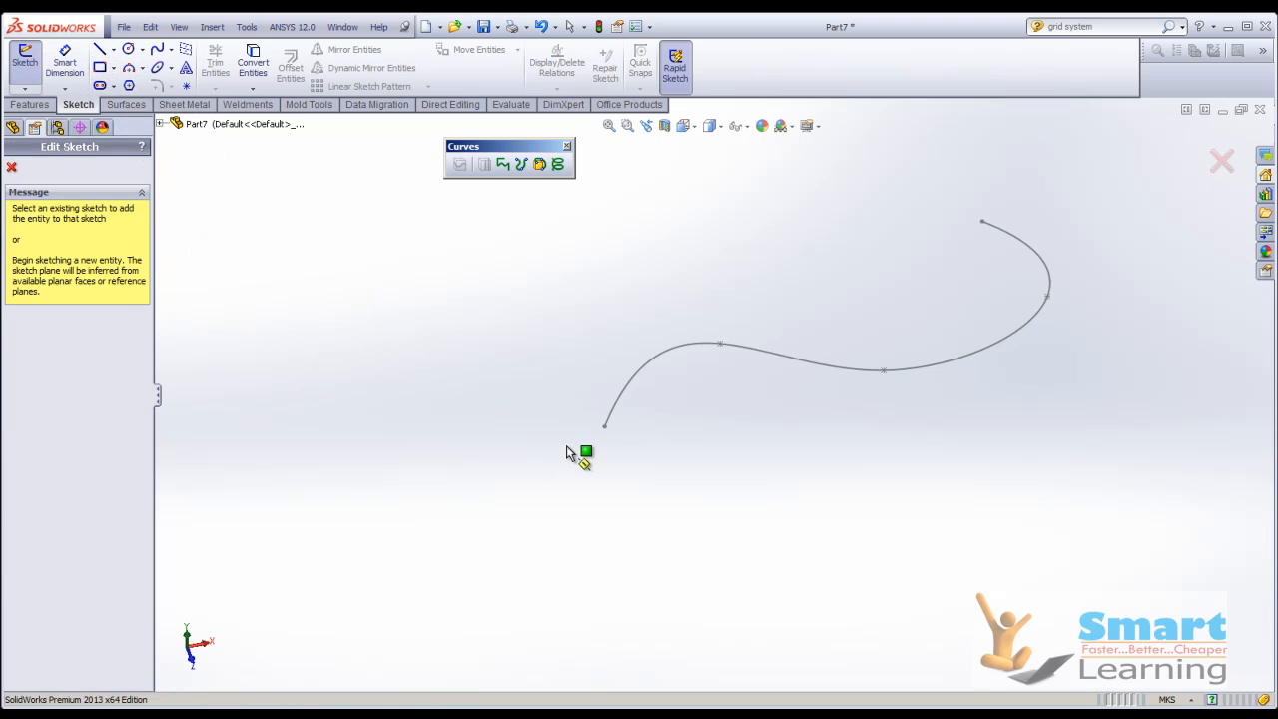
pyautogui.click(613, 418)
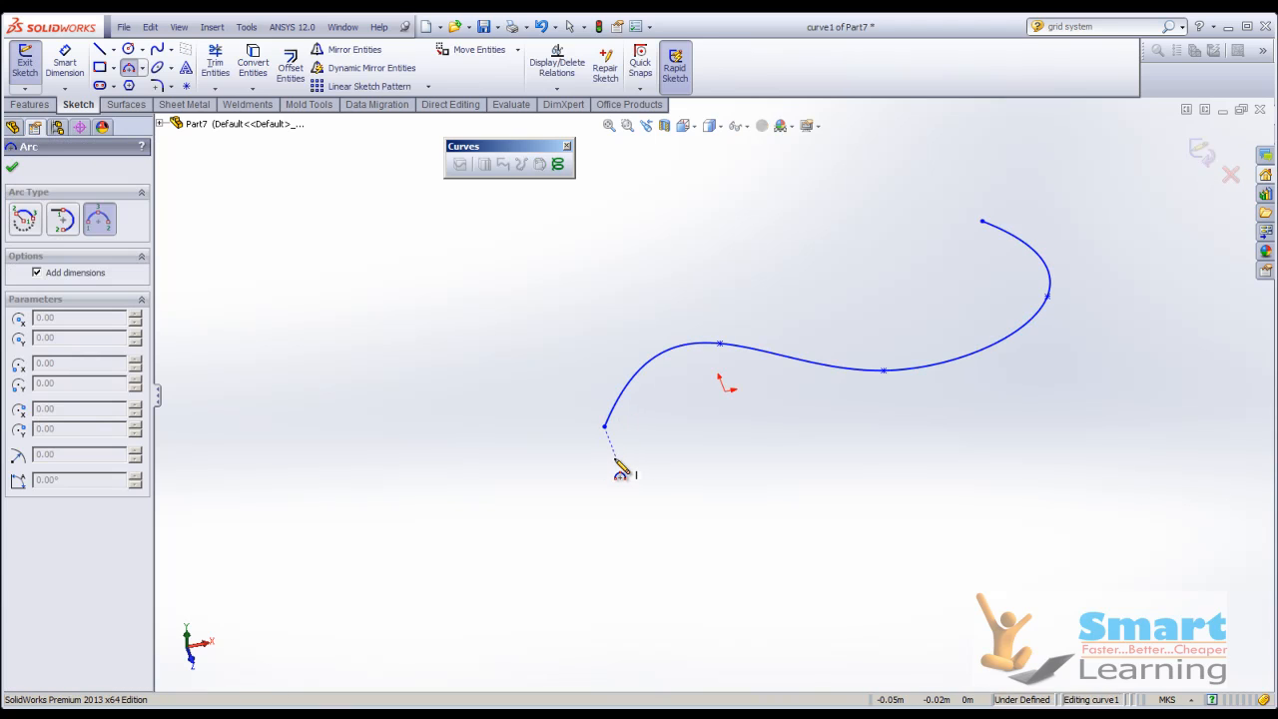
pyautogui.click(604, 427)
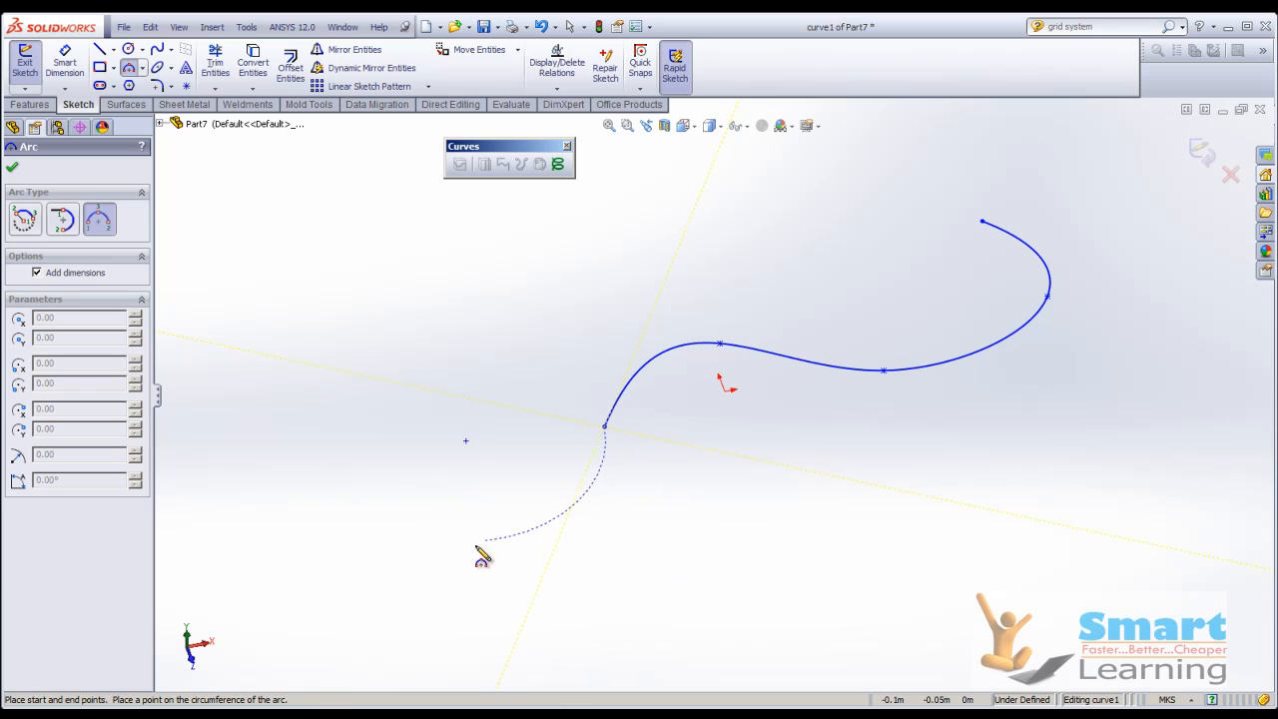
pyautogui.click(255, 455)
pyautogui.click(439, 529)
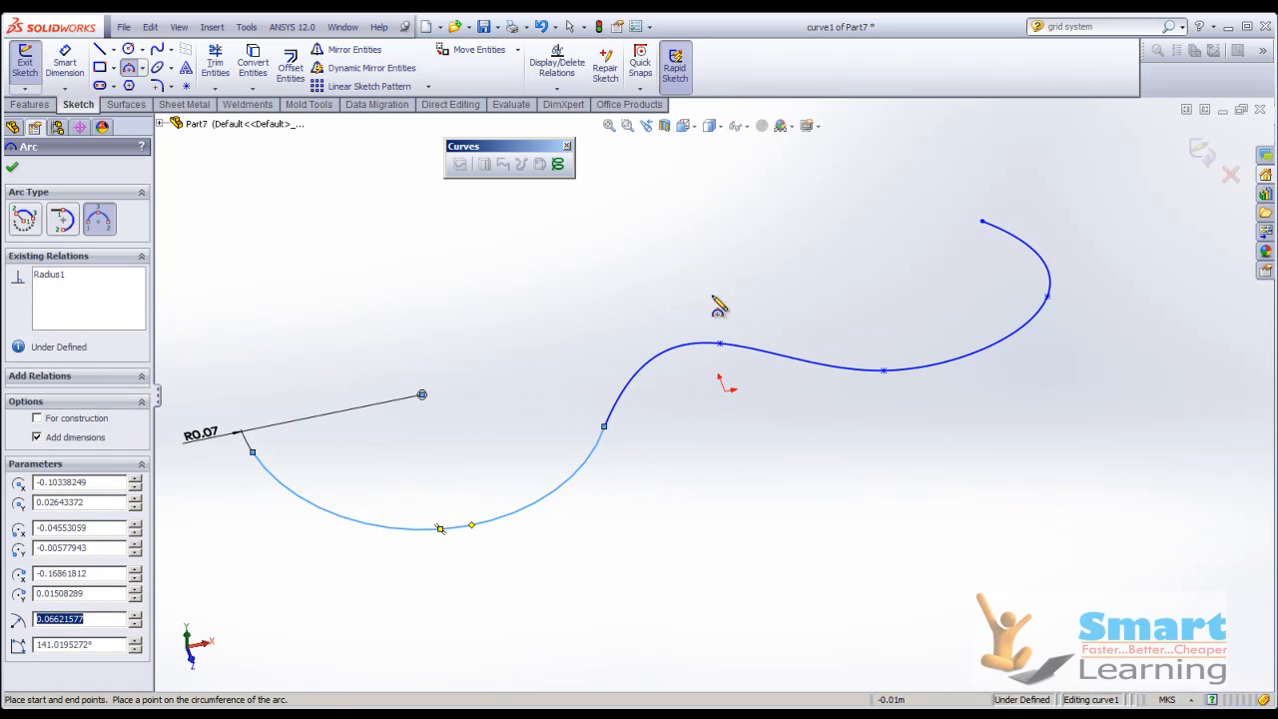
pyautogui.click(1202, 154)
# Sketch a straight line about 0.27 m long on the Right Plane, starting at the free end of the arc, and close the sketch.
pyautogui.moveTo(703, 282)
pyautogui.mouseDown(button='middle')
pyautogui.moveTo(722, 320)
pyautogui.moveTo(654, 290)
pyautogui.mouseUp(button='middle')
pyautogui.click(60, 275)
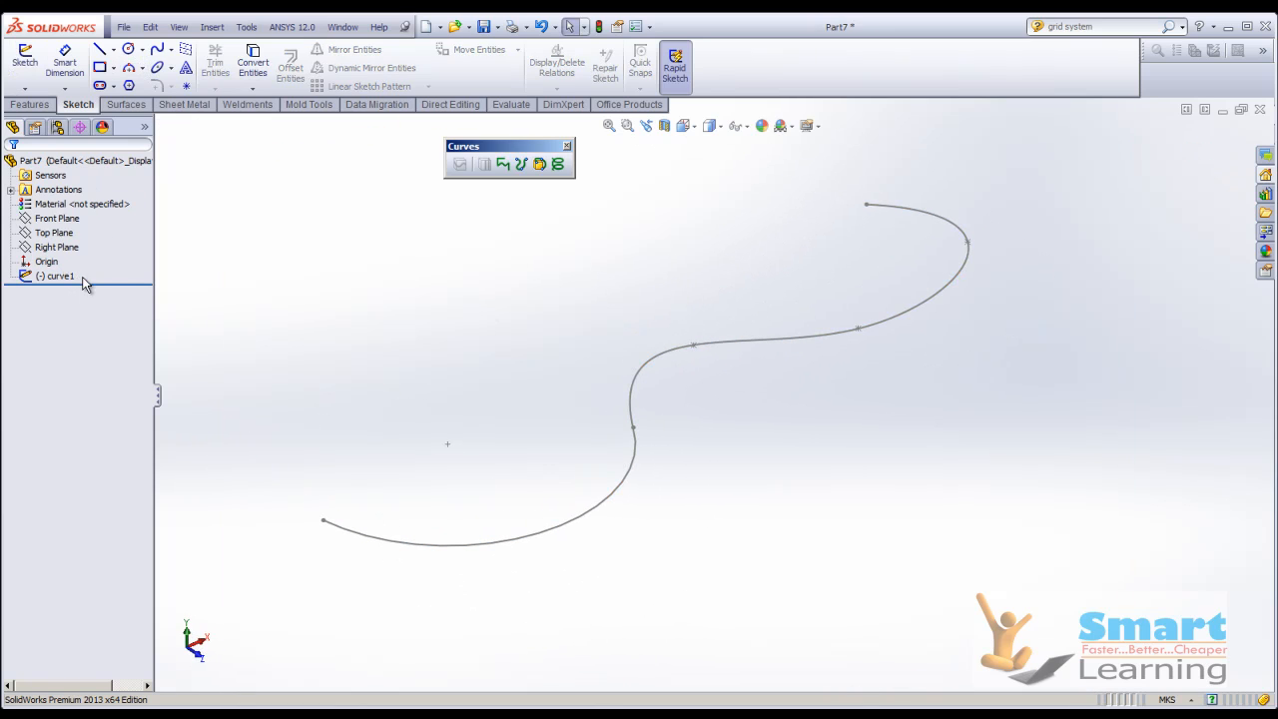
pyautogui.moveTo(543, 432)
pyautogui.mouseDown(button='middle')
pyautogui.moveTo(508, 413)
pyautogui.moveTo(515, 425)
pyautogui.mouseUp(button='middle')
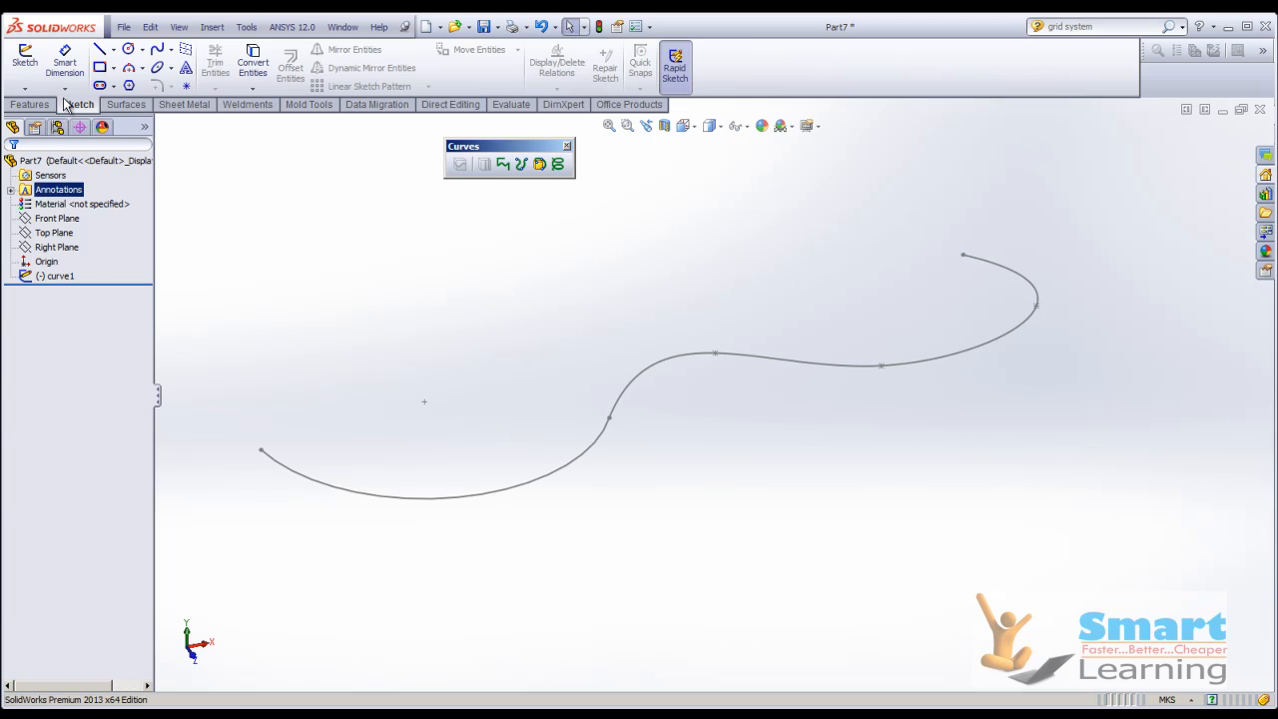
pyautogui.click(25, 58)
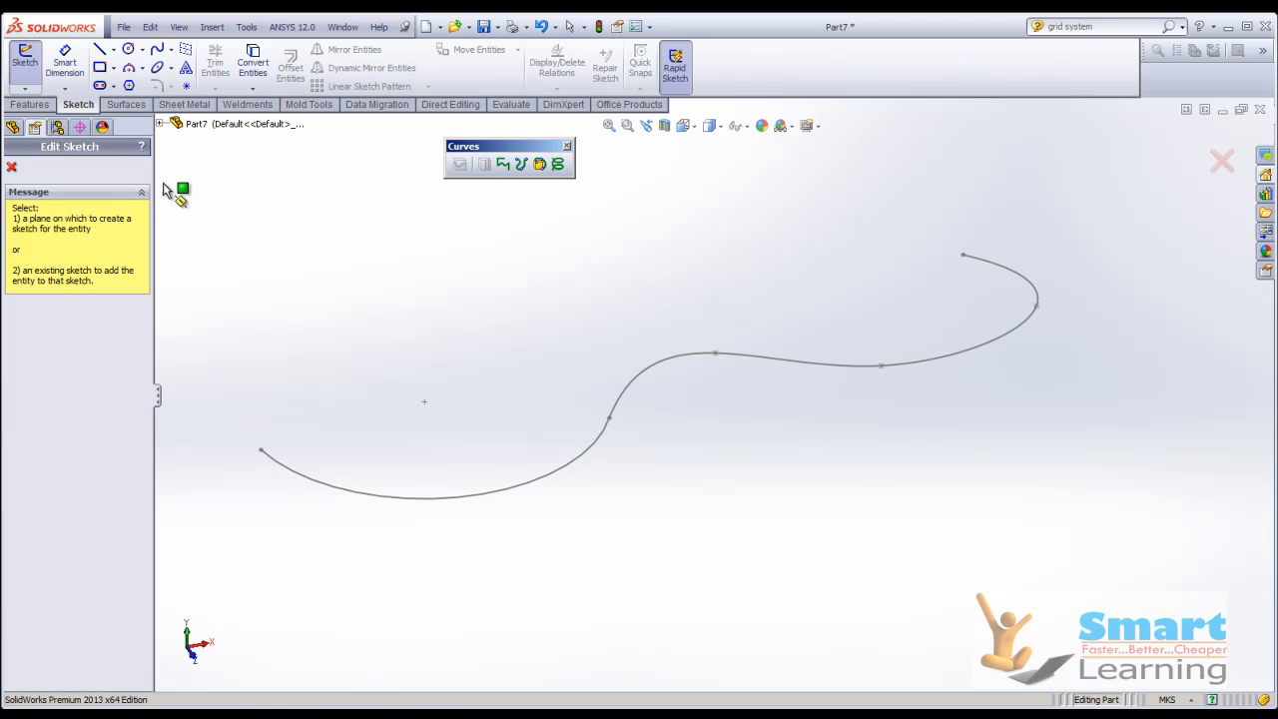
pyautogui.click(13, 127)
pyautogui.click(55, 247)
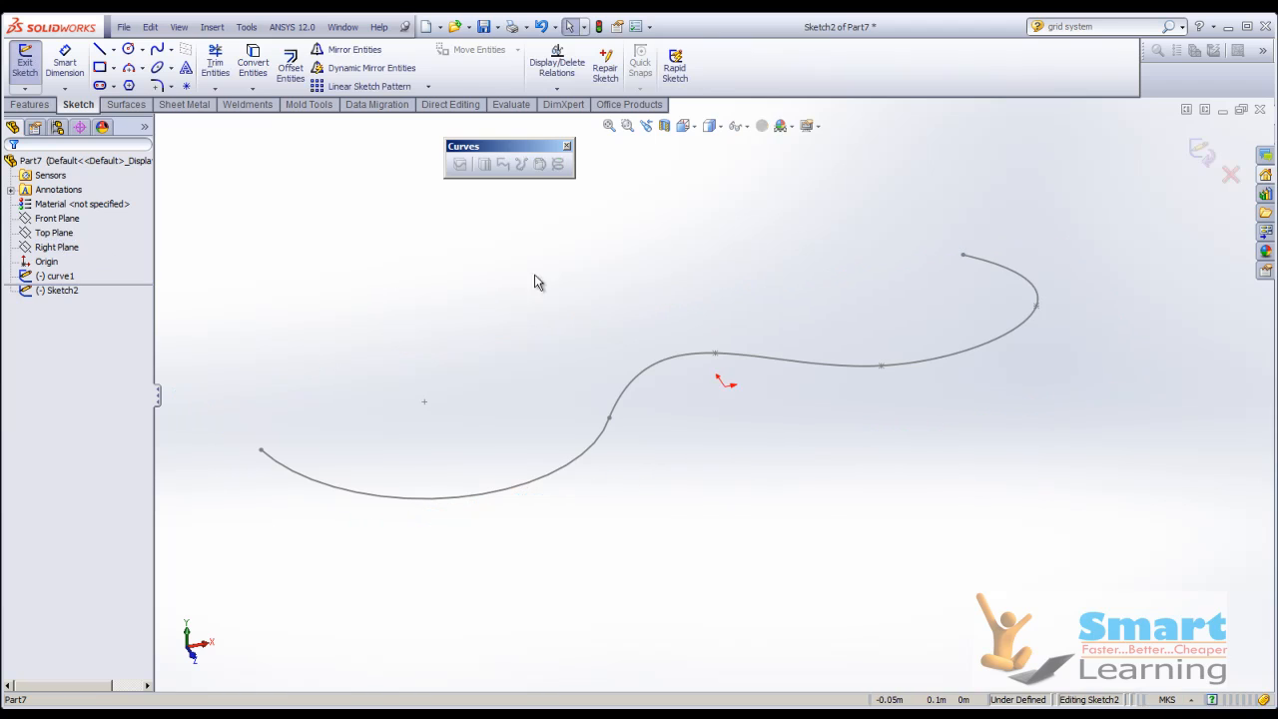
pyautogui.click(100, 52)
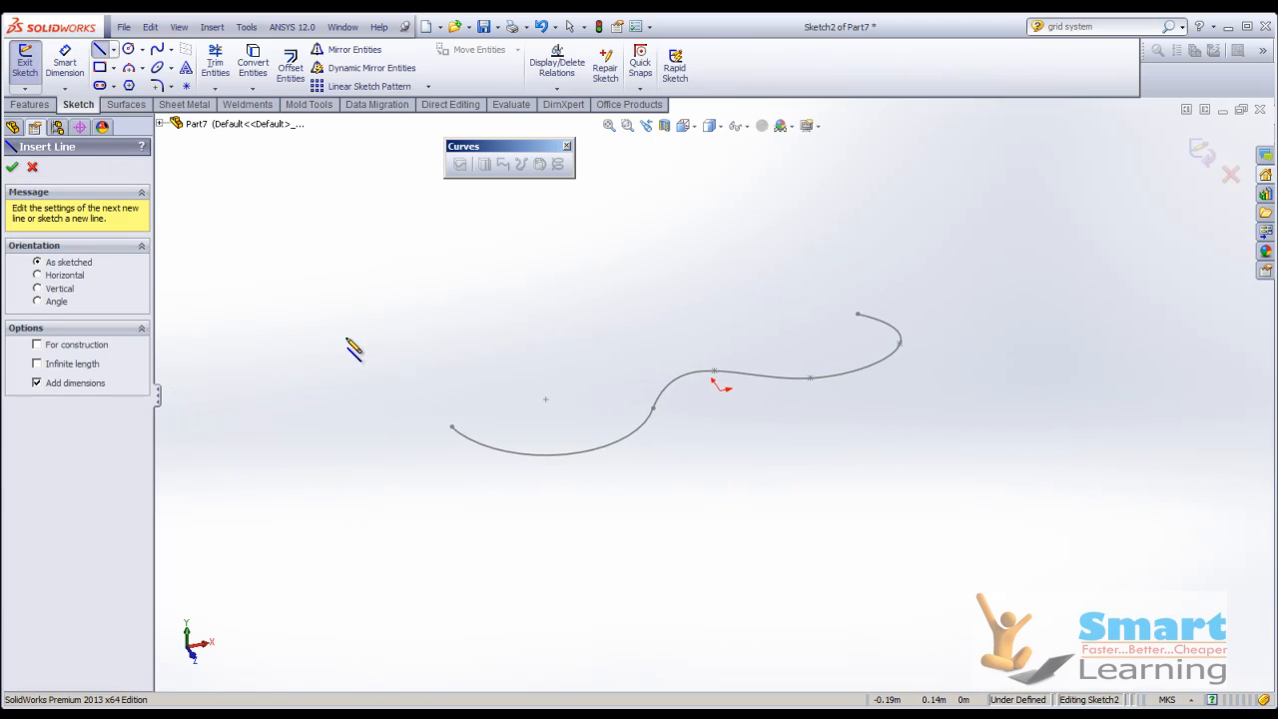
pyautogui.click(452, 427)
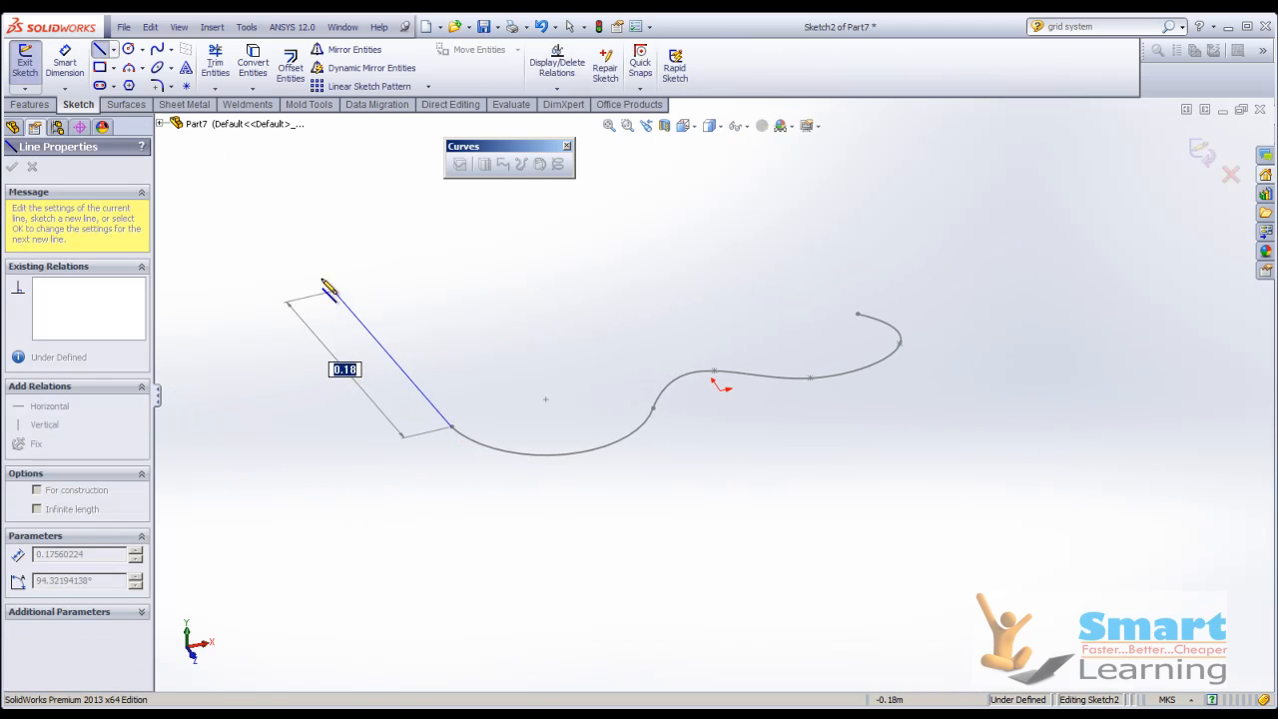
pyautogui.click(233, 232)
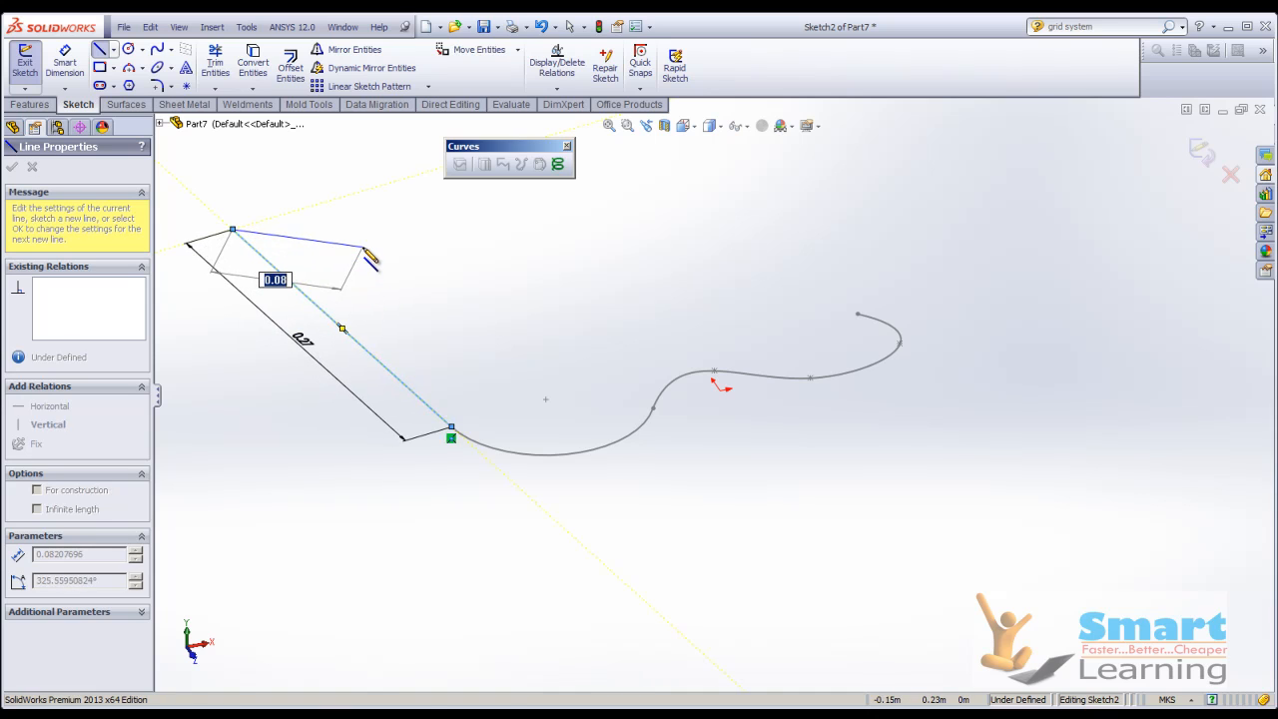
pyautogui.rightClick(342, 328)
pyautogui.click(402, 121)
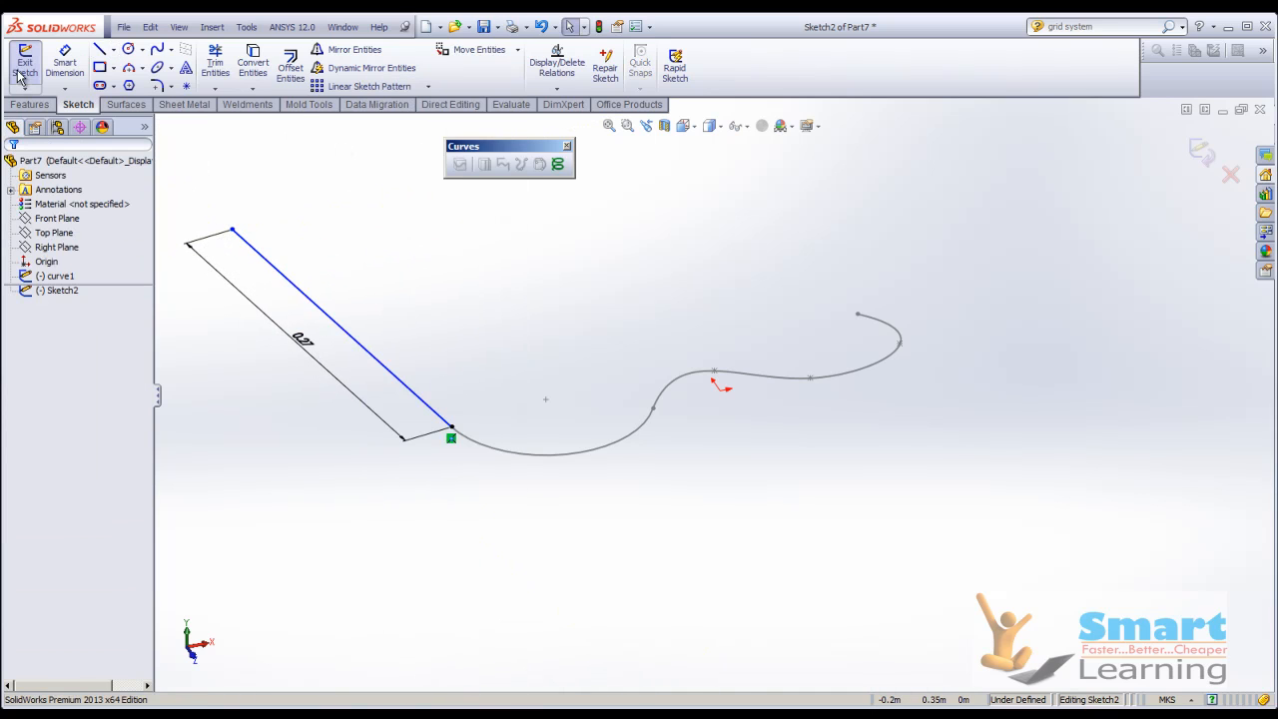
pyautogui.click(25, 65)
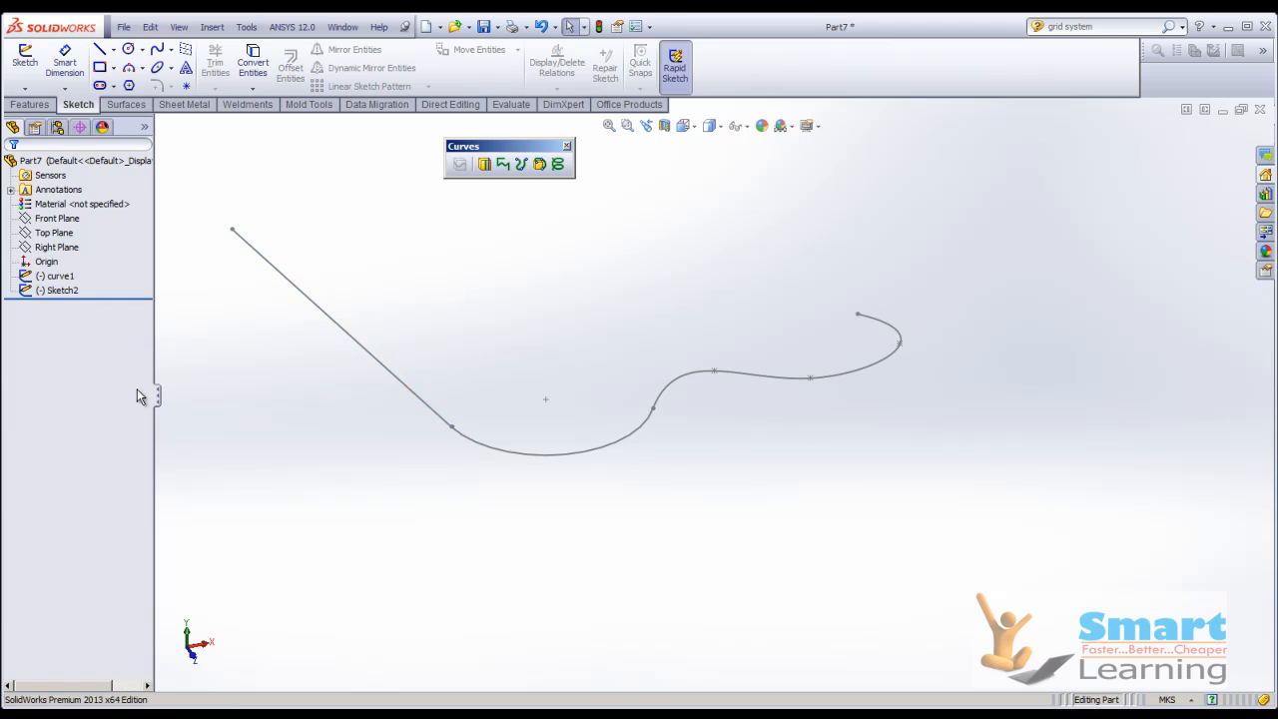
# Rename the new line sketch as curve2.
pyautogui.click(58, 292)
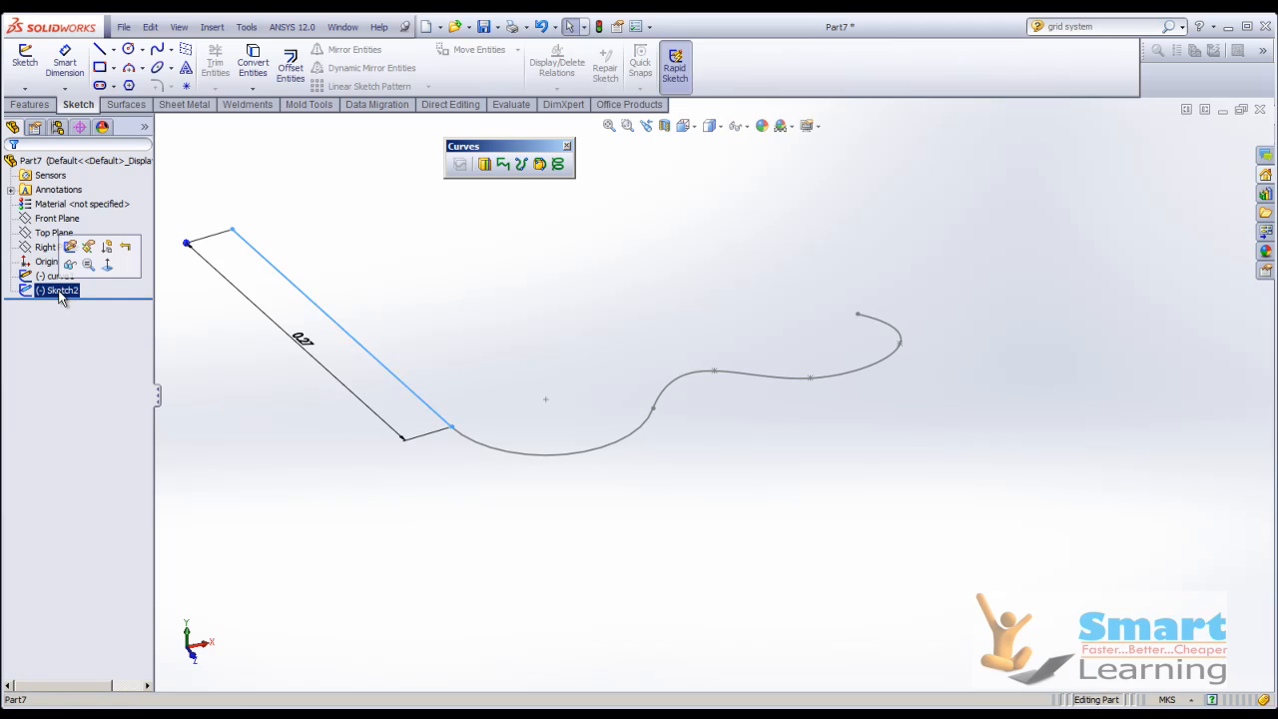
pyautogui.click(59, 291)
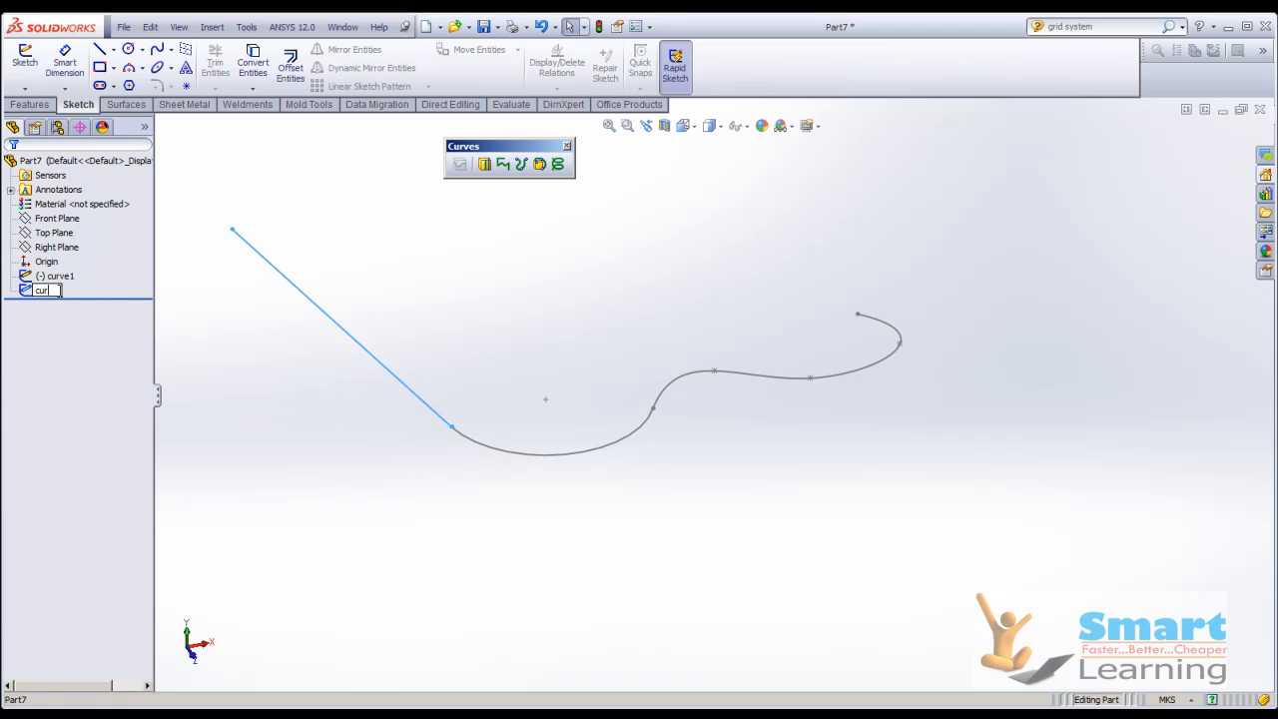
pyautogui.write('curve2')
pyautogui.click(404, 371)
# Join the curve1 and curve2 sketches into a single composite curve and inspect it from another angle.
pyautogui.click(610, 446)
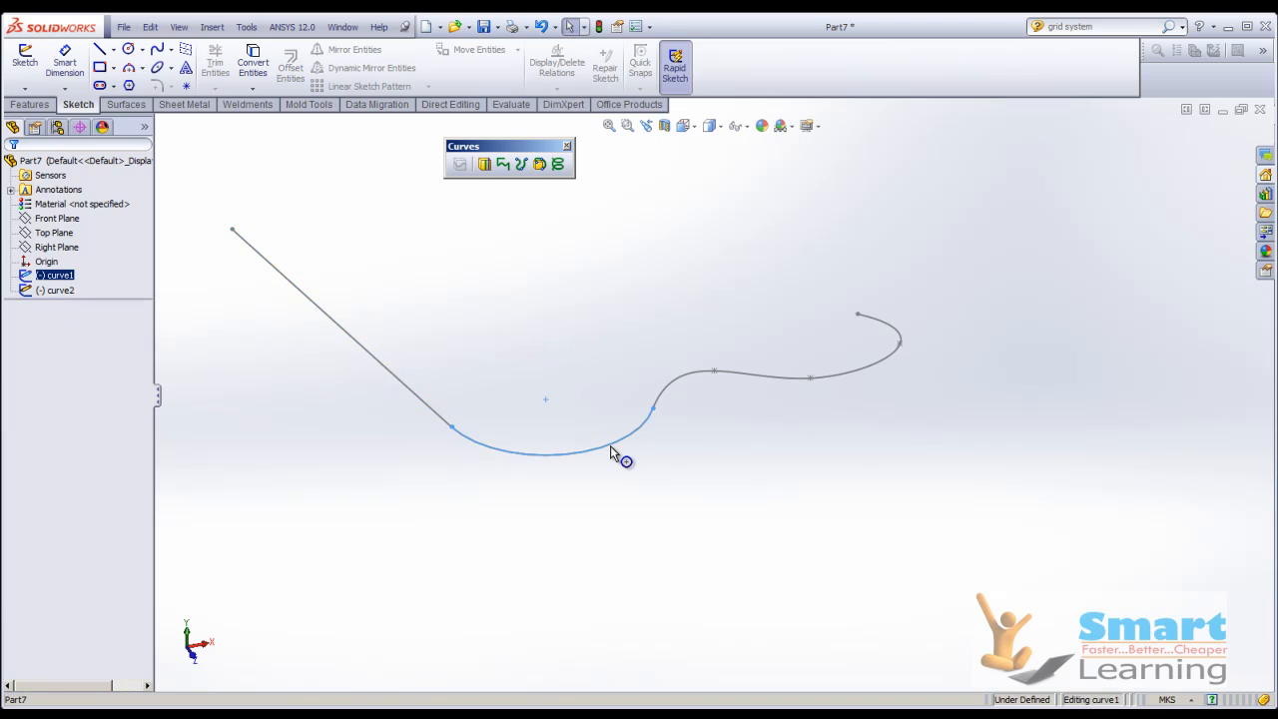
pyautogui.click(439, 415)
pyautogui.click(527, 481)
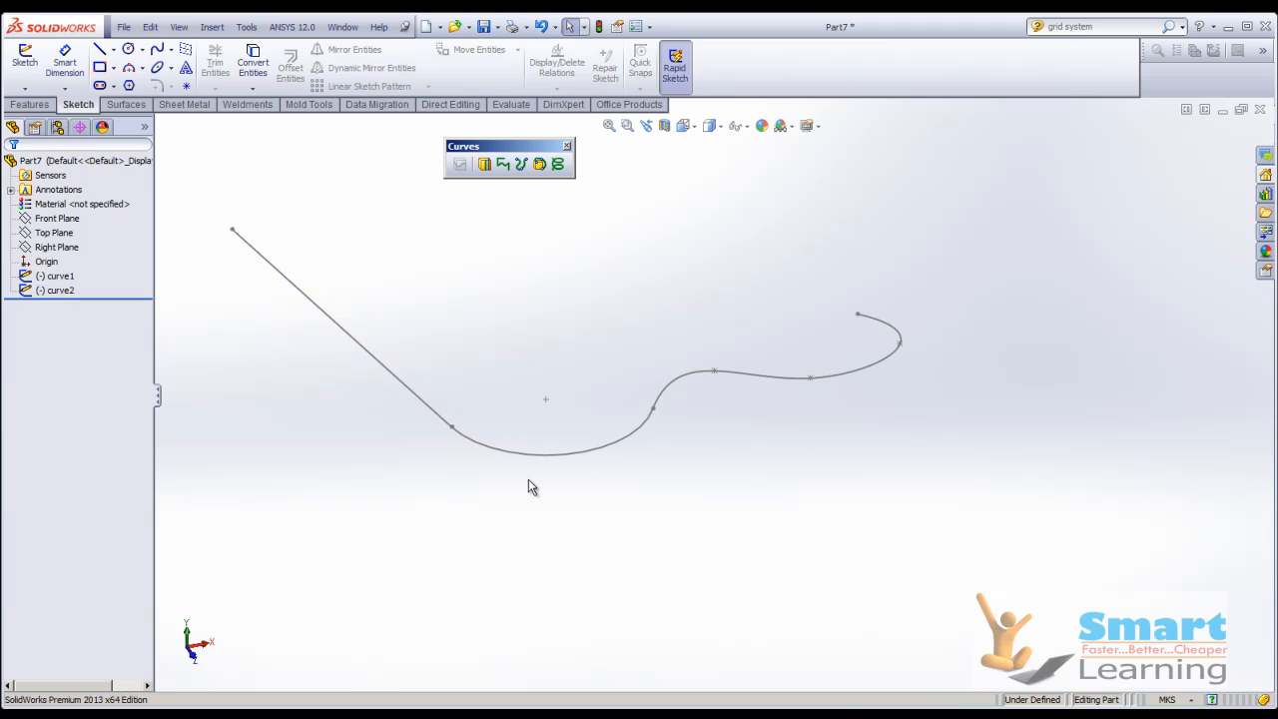
pyautogui.click(503, 164)
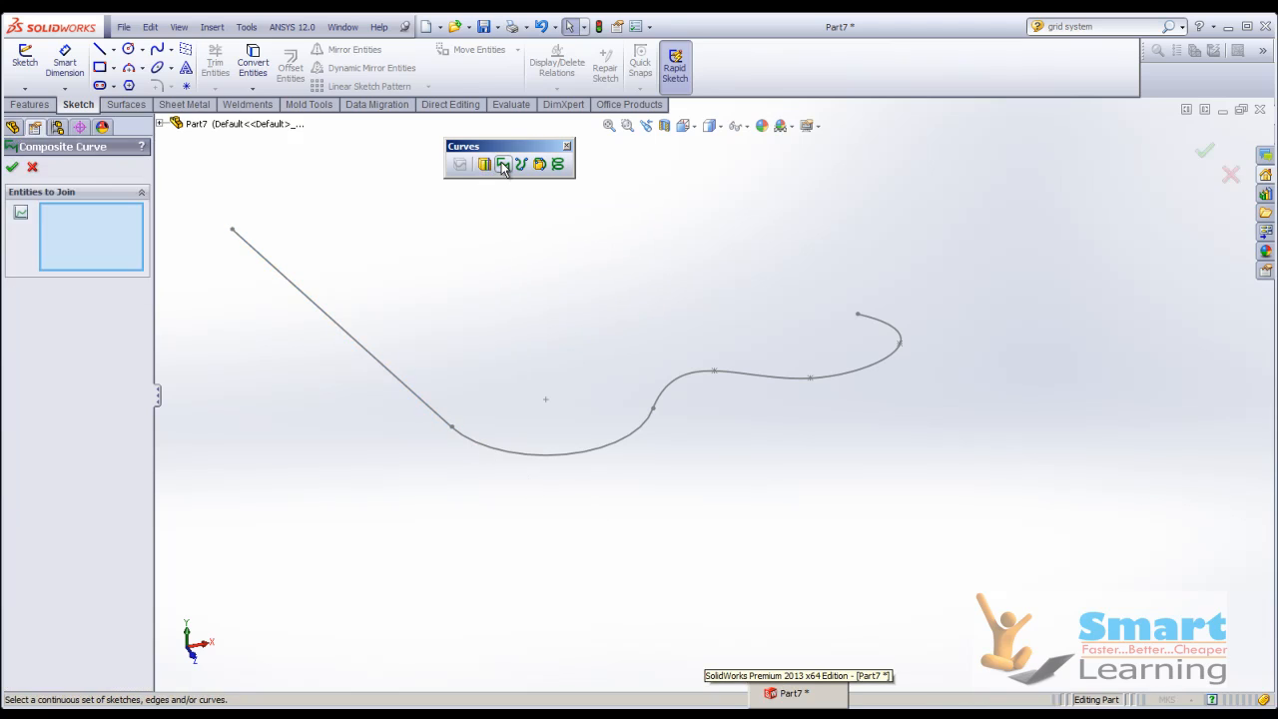
pyautogui.click(713, 374)
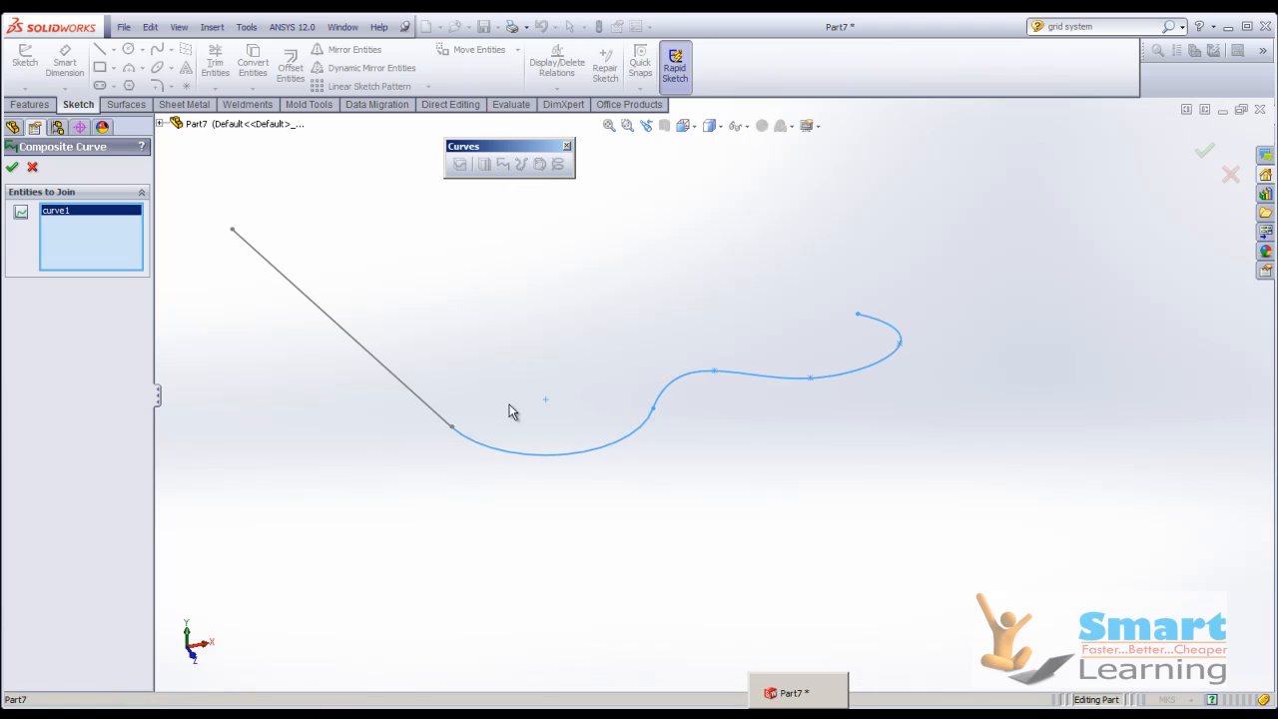
pyautogui.click(423, 407)
pyautogui.click(11, 169)
pyautogui.click(74, 280)
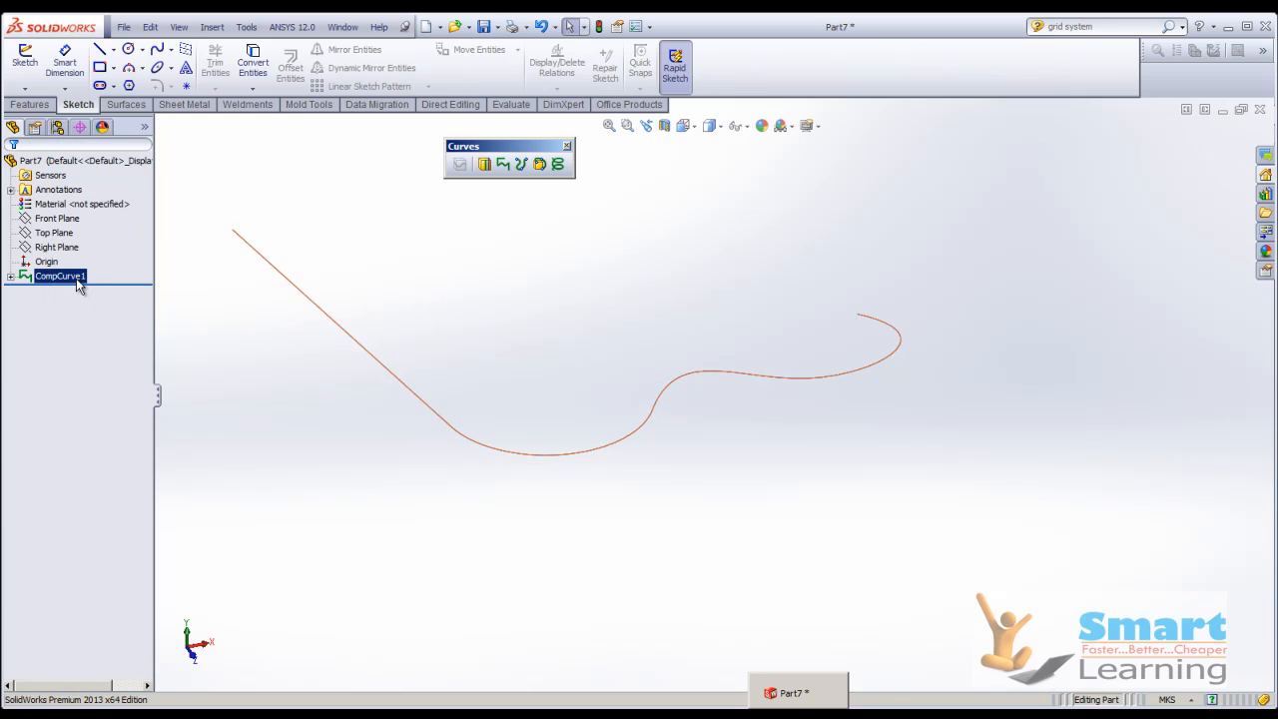
pyautogui.click(596, 333)
pyautogui.moveTo(597, 333); pyautogui.dragTo(498, 402, button='middle')
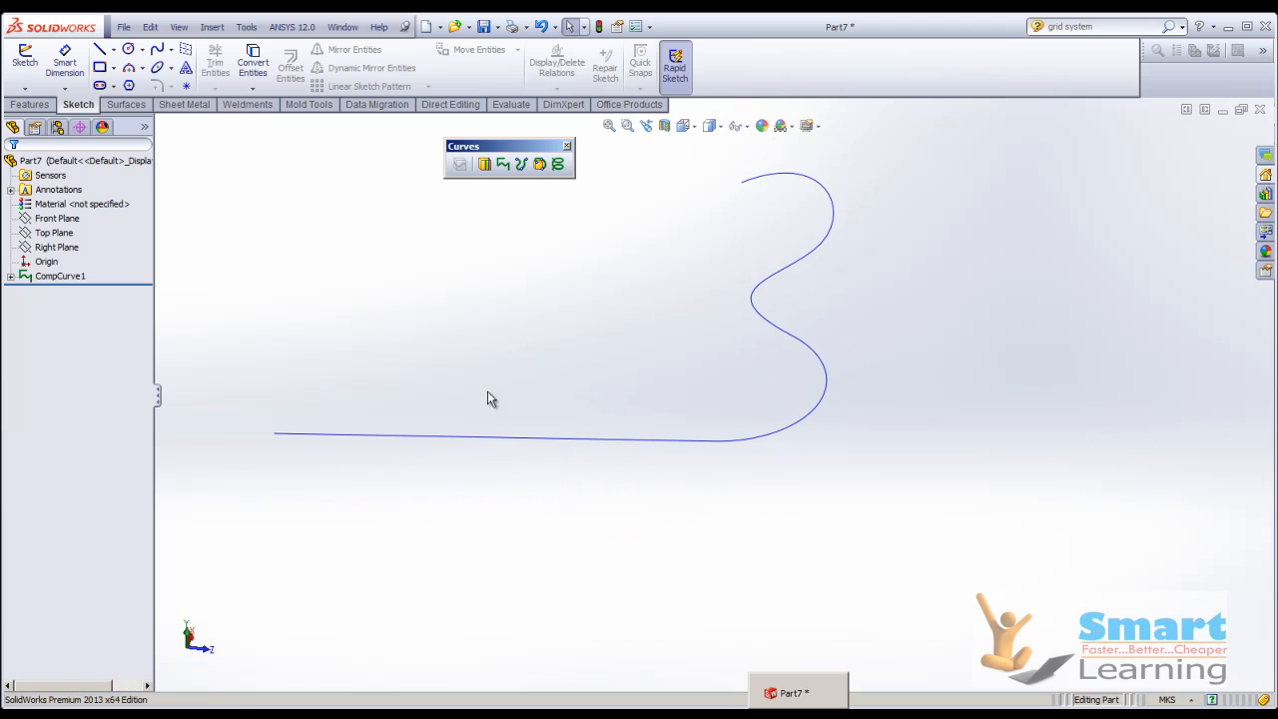
pyautogui.click(25, 60)
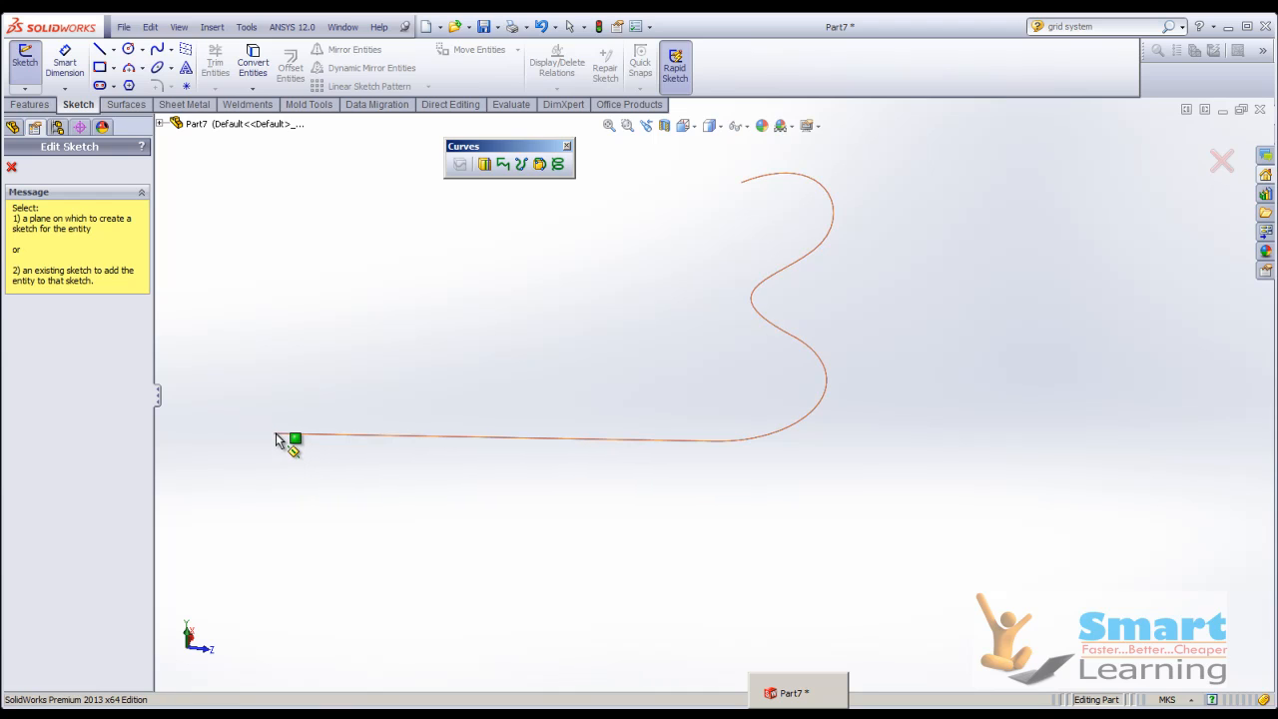
pyautogui.moveTo(665, 328); pyautogui.dragTo(666, 269, button='middle')
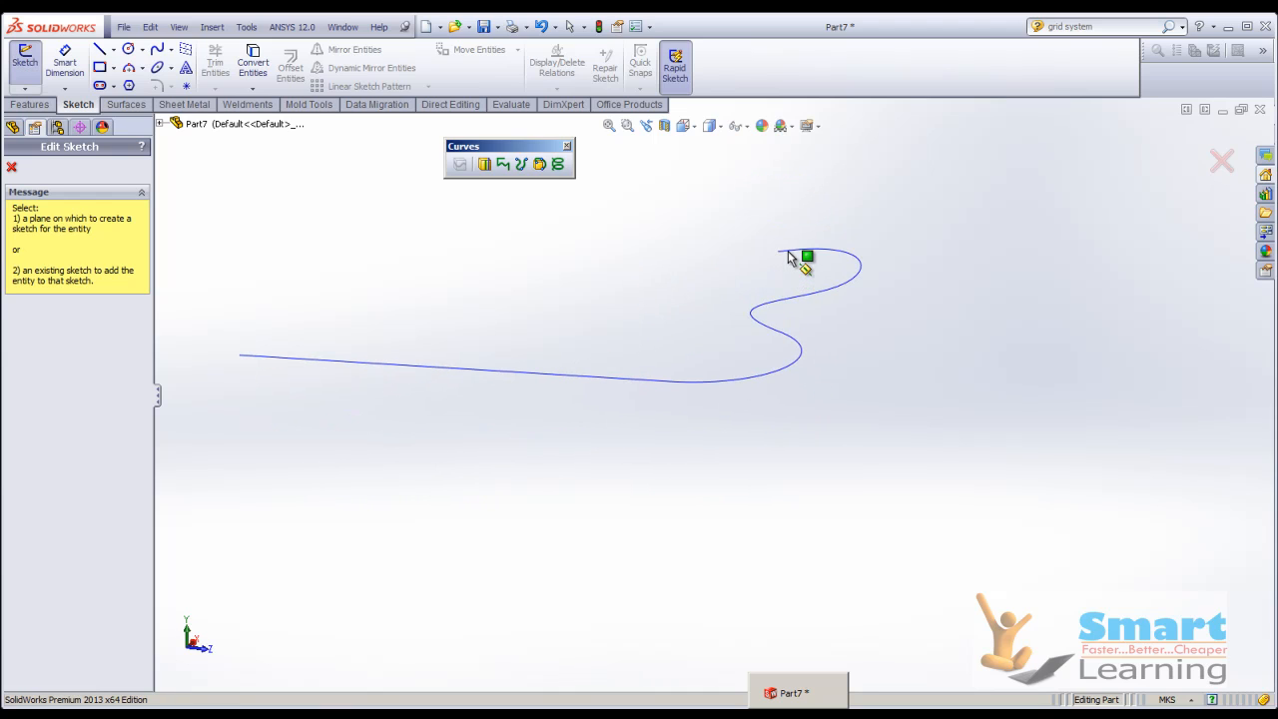
pyautogui.click(25, 88)
pyautogui.click(45, 122)
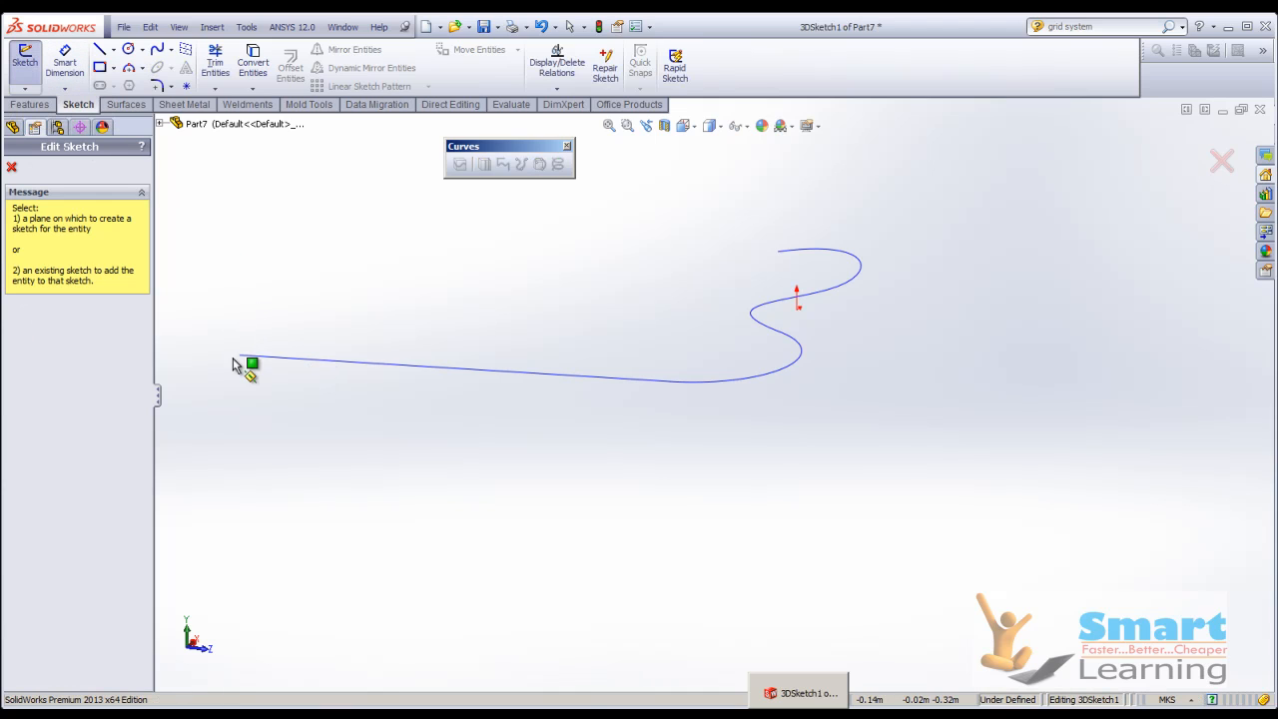
pyautogui.press('Escape')
pyautogui.press('Escape')
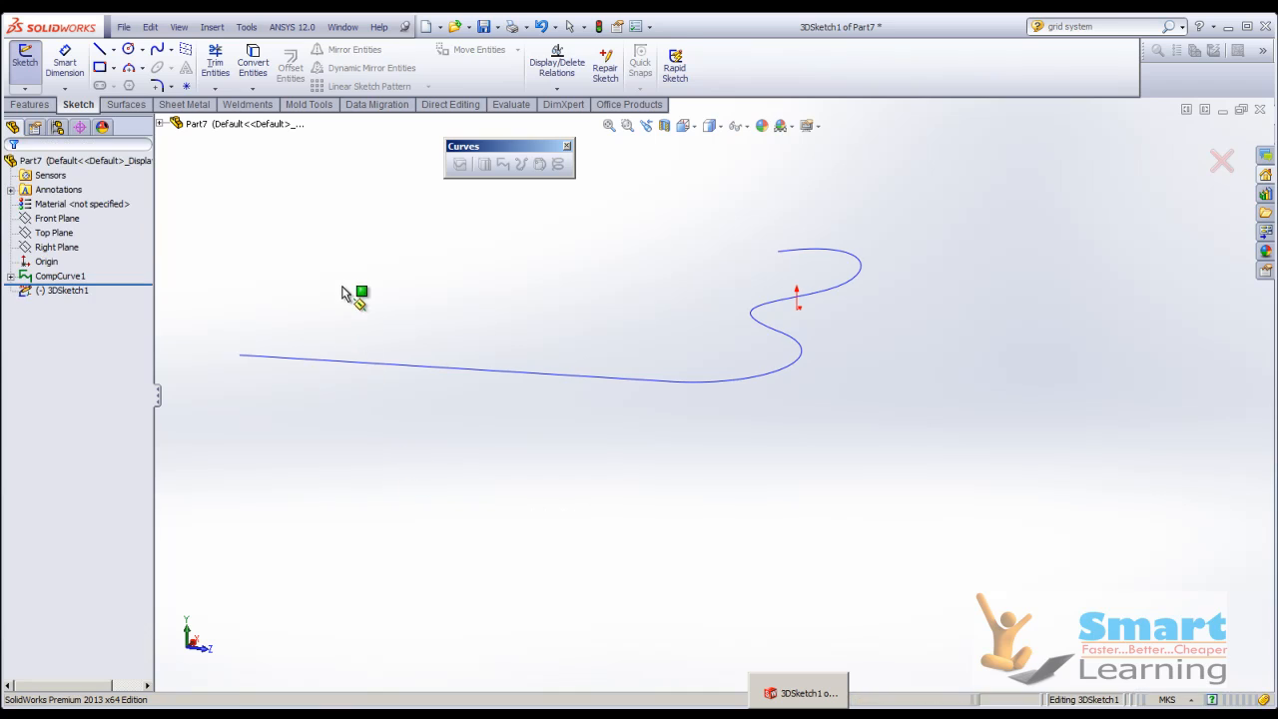
pyautogui.moveTo(383, 330); pyautogui.dragTo(420, 337, button='middle')
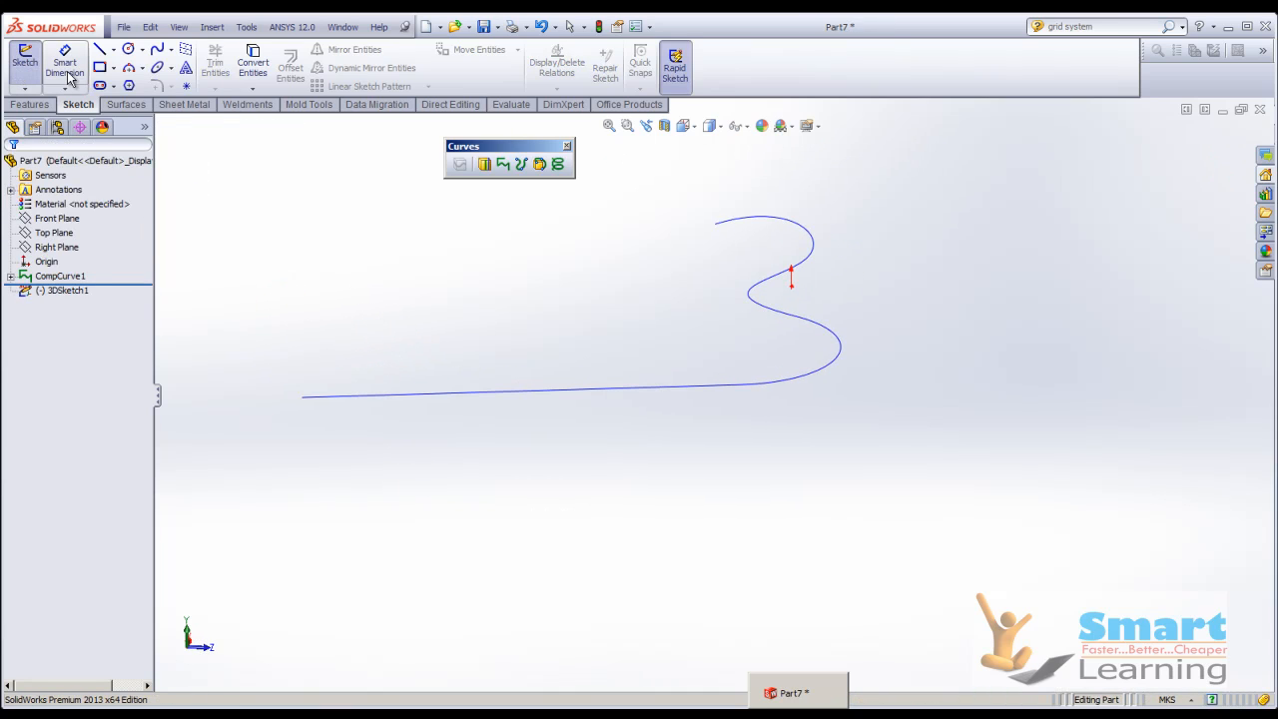
pyautogui.rightClick(968, 199)
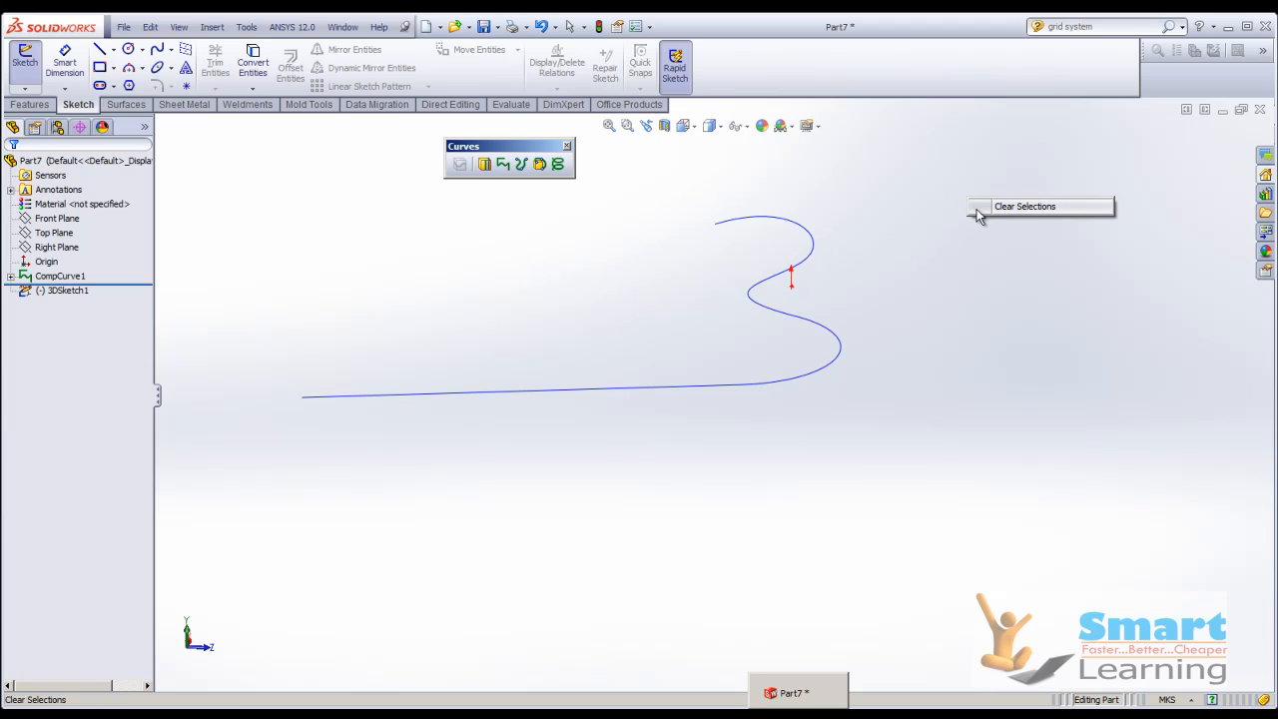
pyautogui.click(994, 205)
pyautogui.press('Escape')
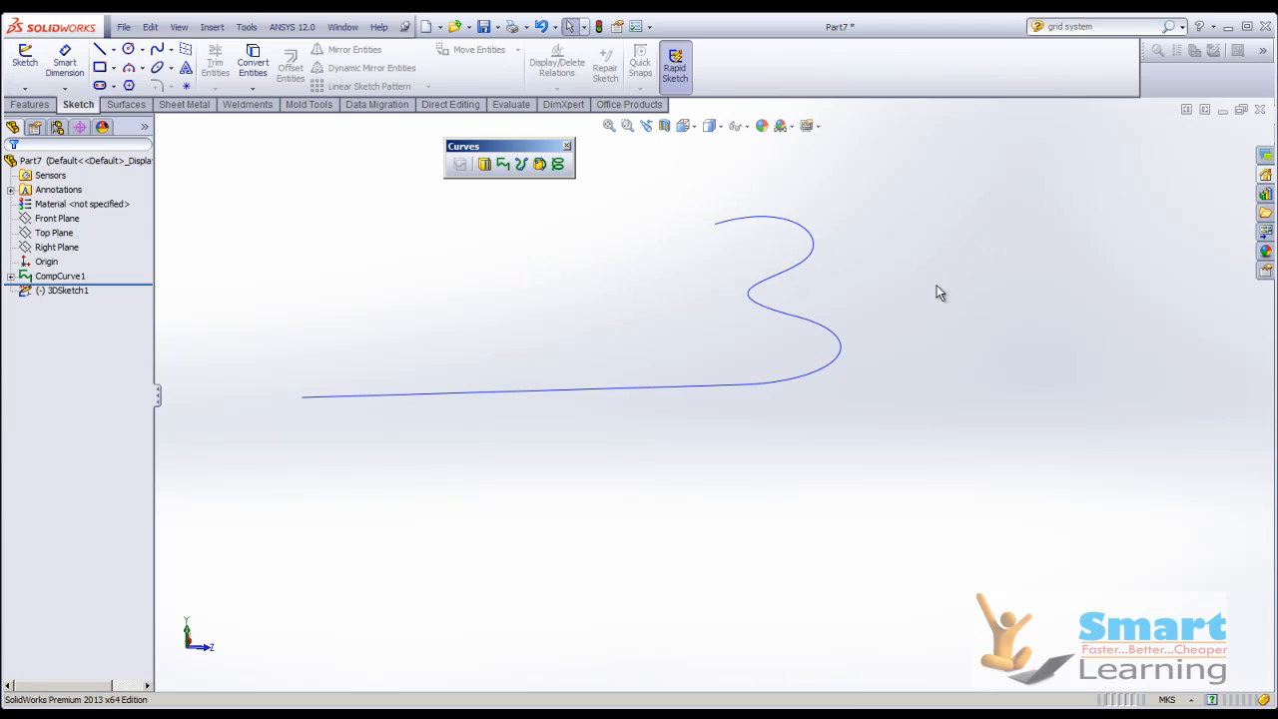
# Close the part without saving its changes and switch to the presentation slide about creating a composite curve.
pyautogui.click(1259, 110)
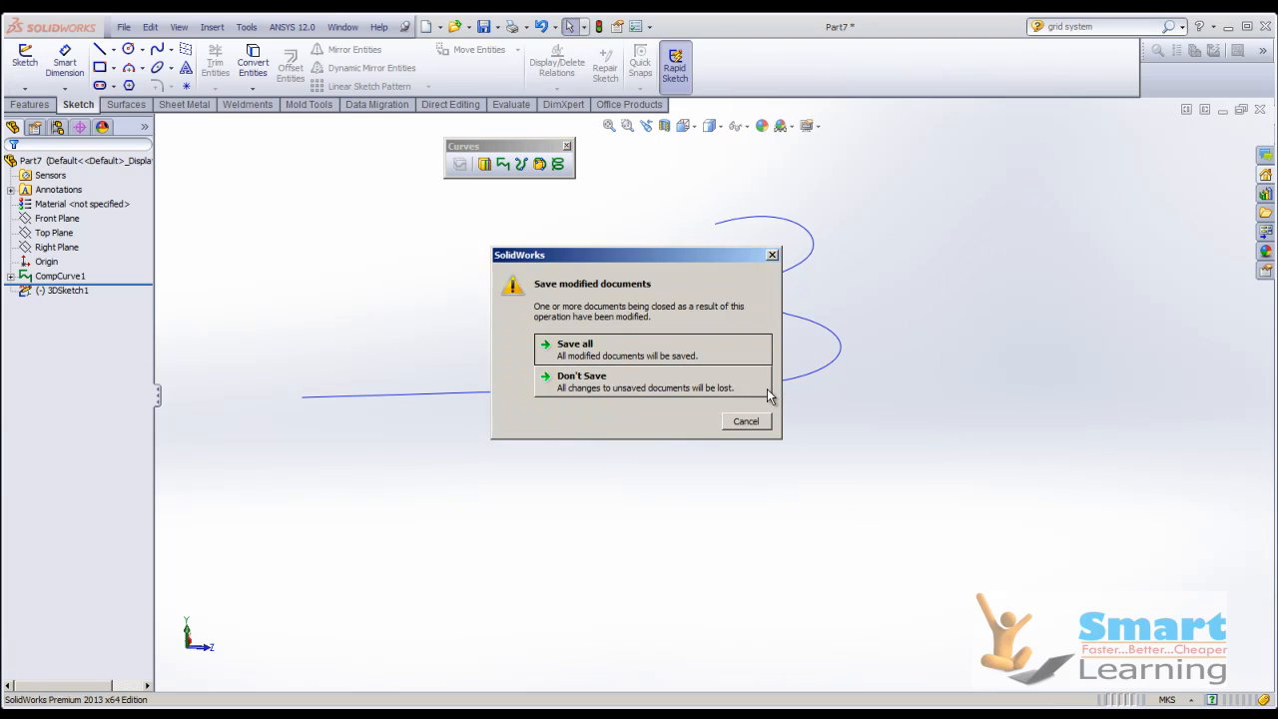
pyautogui.click(705, 392)
pyautogui.click(767, 693)
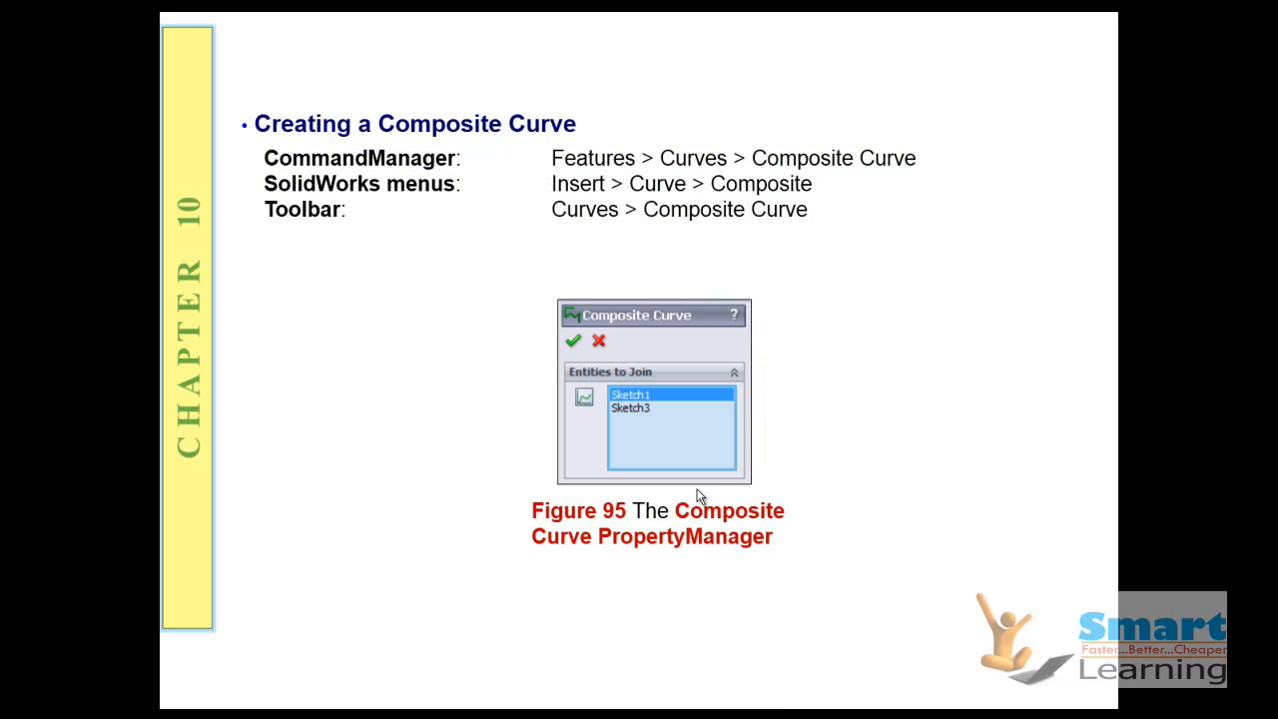
pyautogui.click(699, 497)
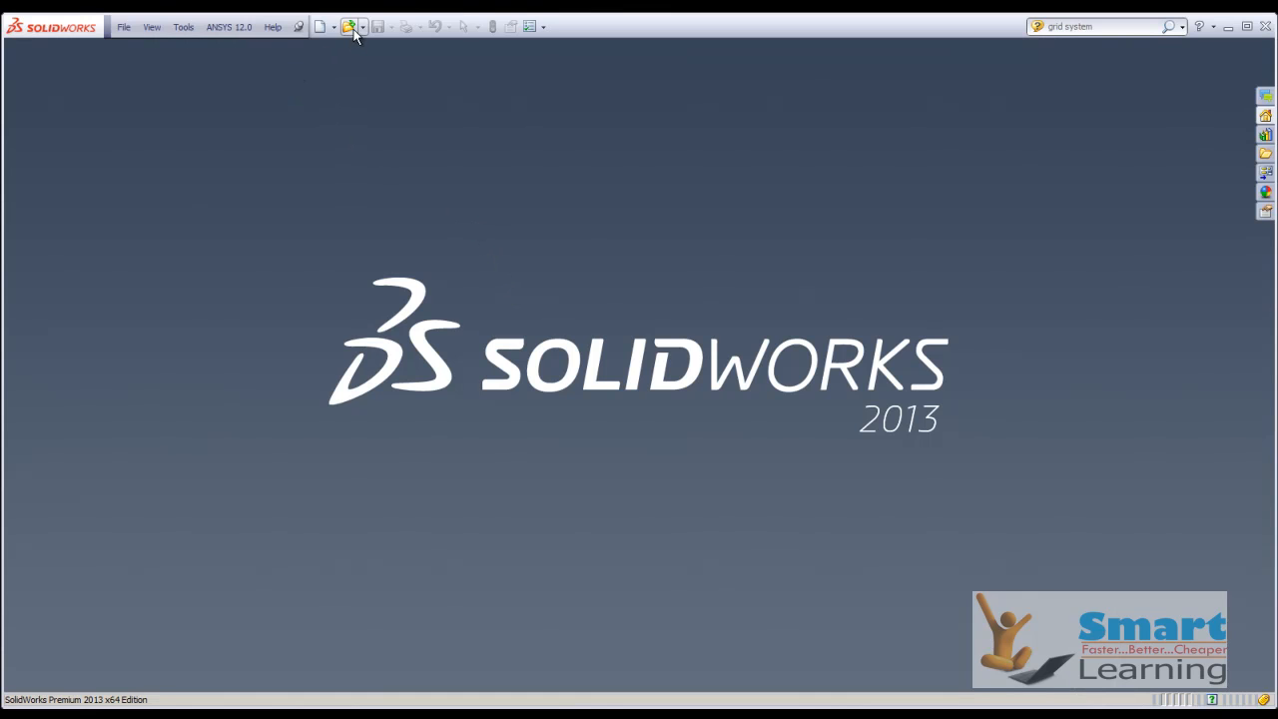
# Switch to SolidWorks and open the part Figure 10-100 from the c10_sw2013_prt folder.
pyautogui.click(349, 27)
pyautogui.click(1005, 432)
pyautogui.click(1006, 432)
pyautogui.click(1005, 432)
pyautogui.click(1006, 431)
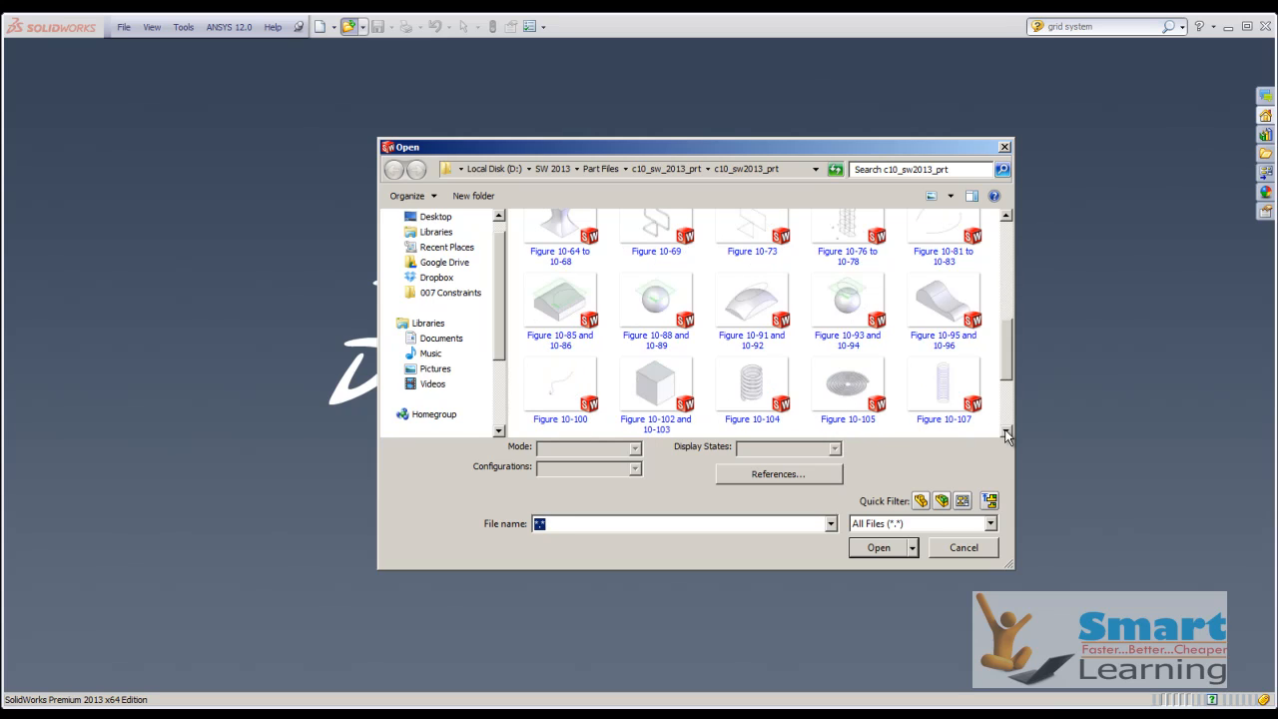
pyautogui.doubleClick(561, 391)
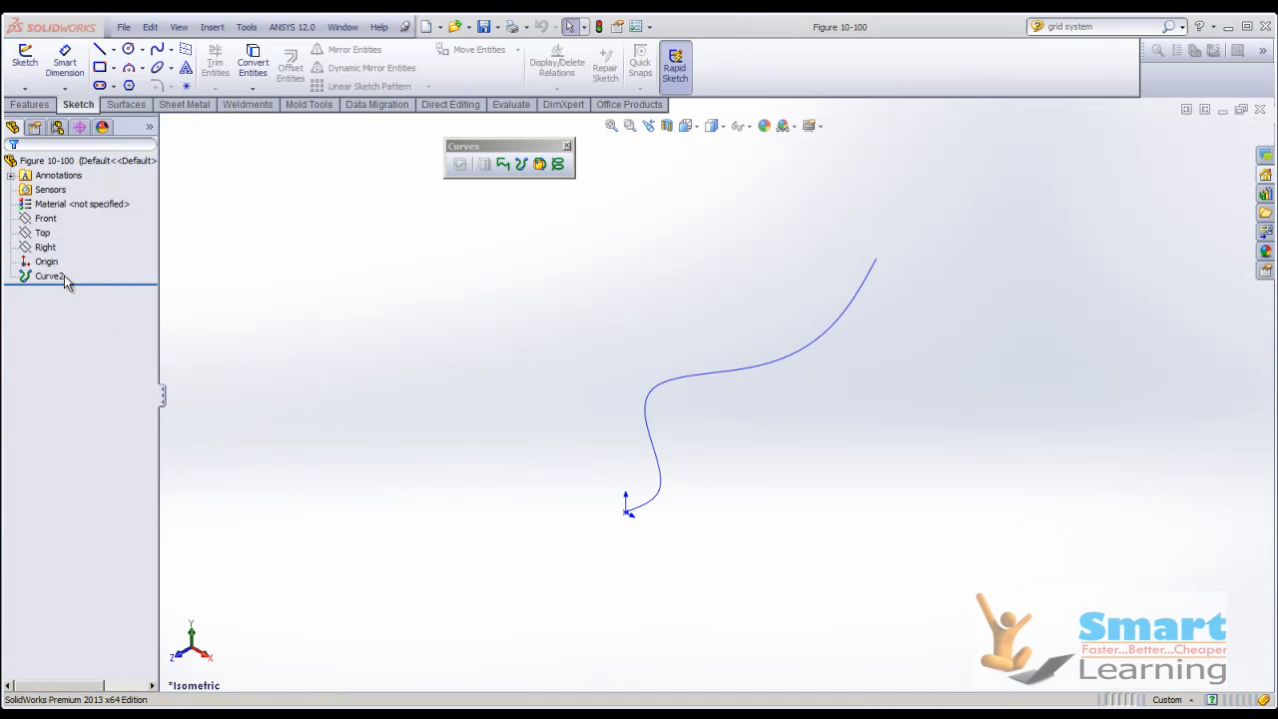
# Open the definition of Curve2, review the XYZ coordinates of its points, and close the table.
pyautogui.rightClick(65, 283)
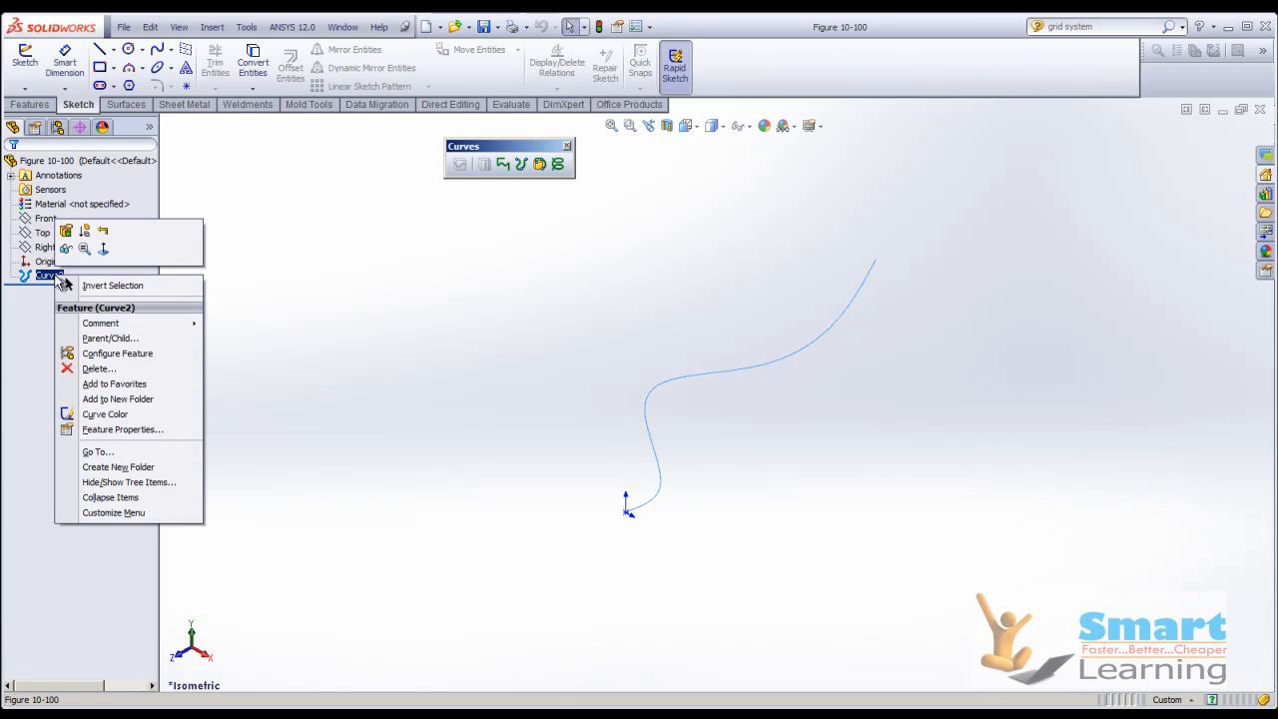
pyautogui.click(70, 236)
pyautogui.moveTo(123, 28); pyautogui.dragTo(471, 193)
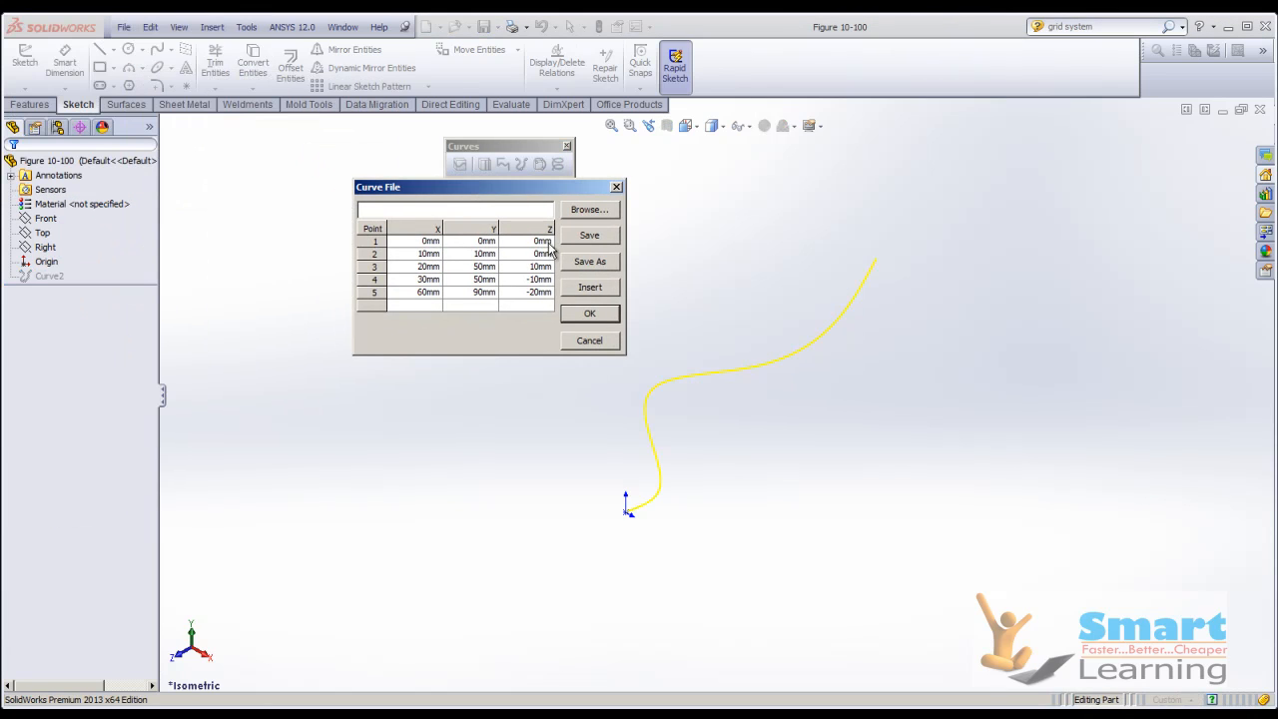
pyautogui.click(590, 315)
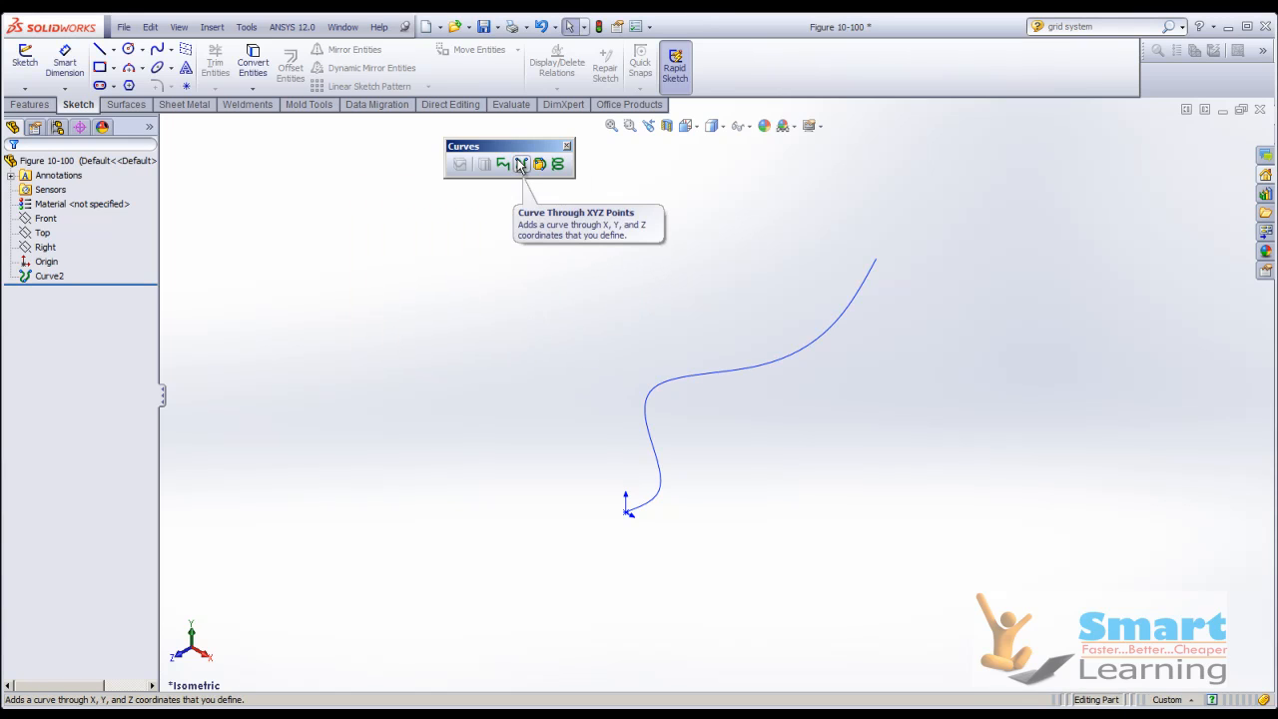
# Start a Curve Through XYZ Points with point 1 at the origin and point 2 at X 10, Y 10, Z 5 mm.
pyautogui.click(520, 166)
pyautogui.click(410, 243)
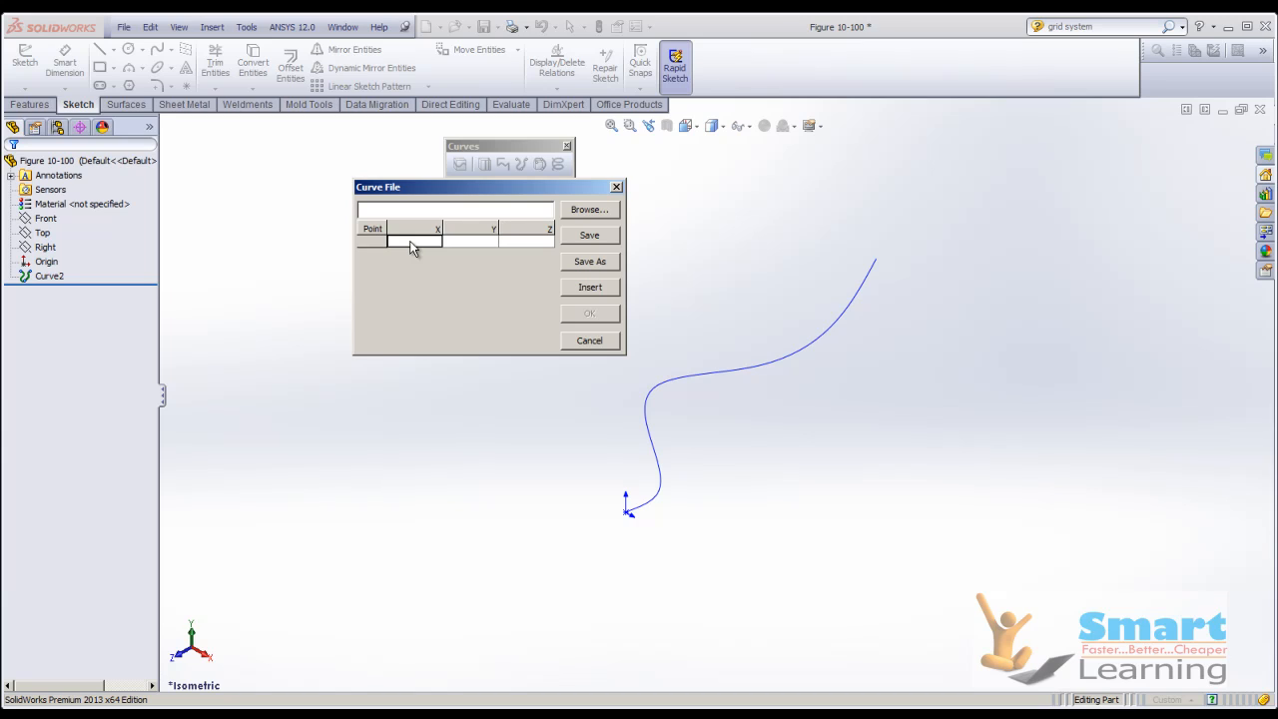
pyautogui.doubleClick(410, 244)
pyautogui.click(420, 256)
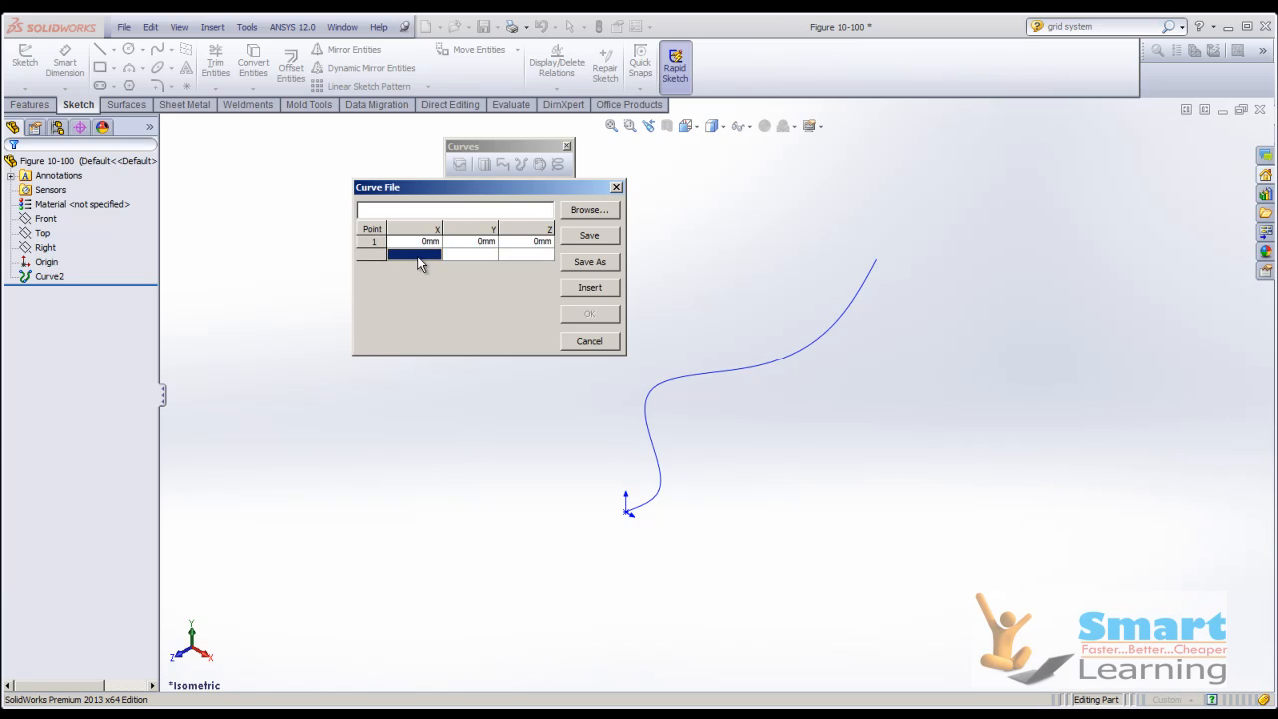
pyautogui.write('10')
pyautogui.click(489, 256)
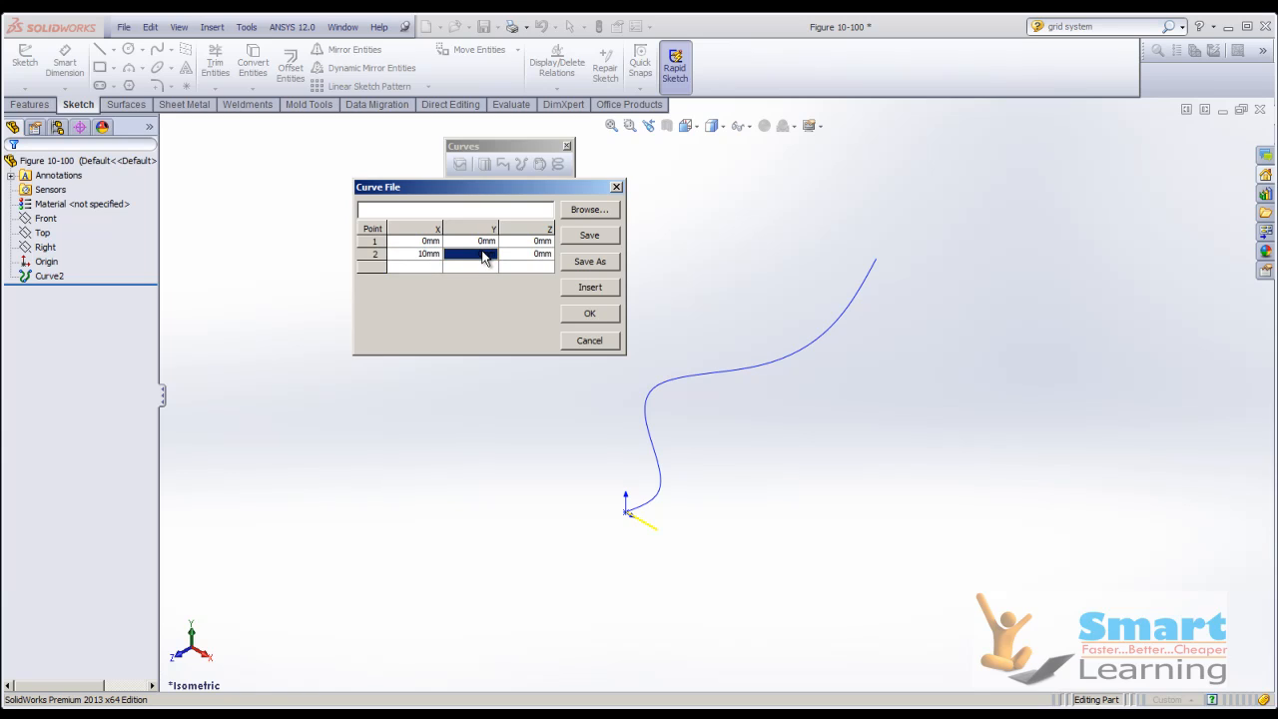
pyautogui.click(482, 257)
pyautogui.write('10')
pyautogui.click(536, 257)
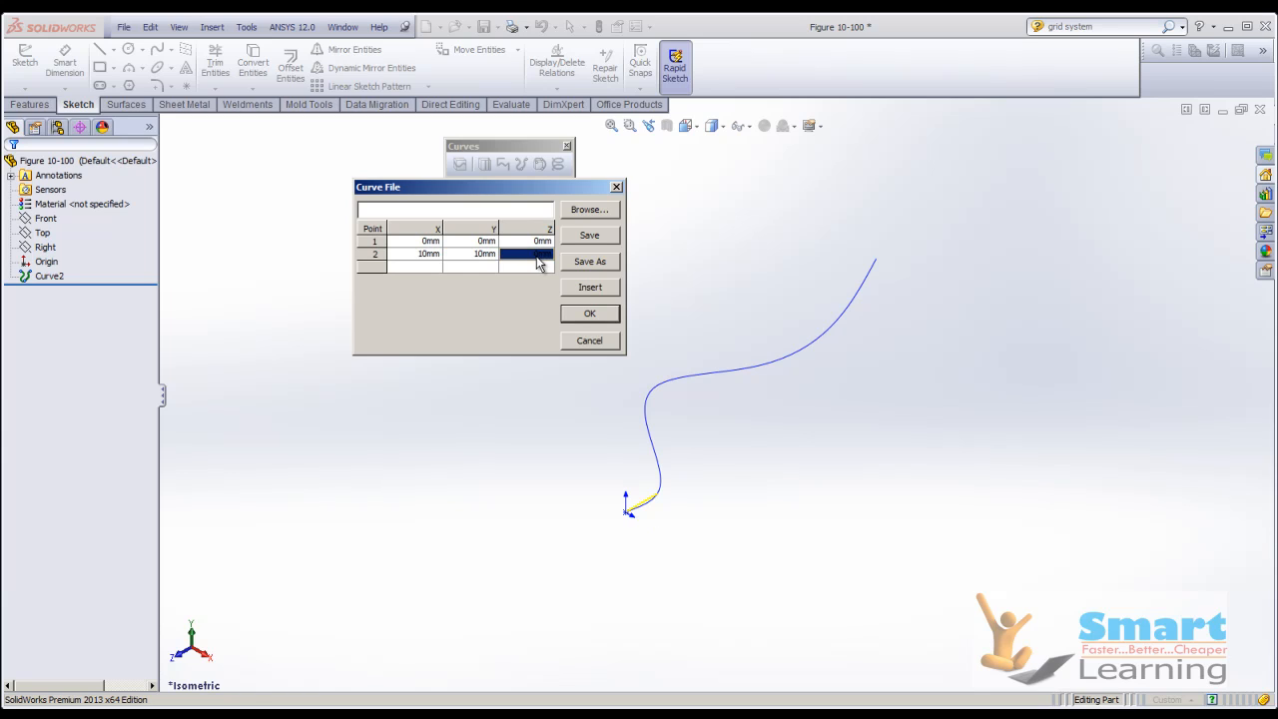
pyautogui.click(538, 260)
pyautogui.write('5')
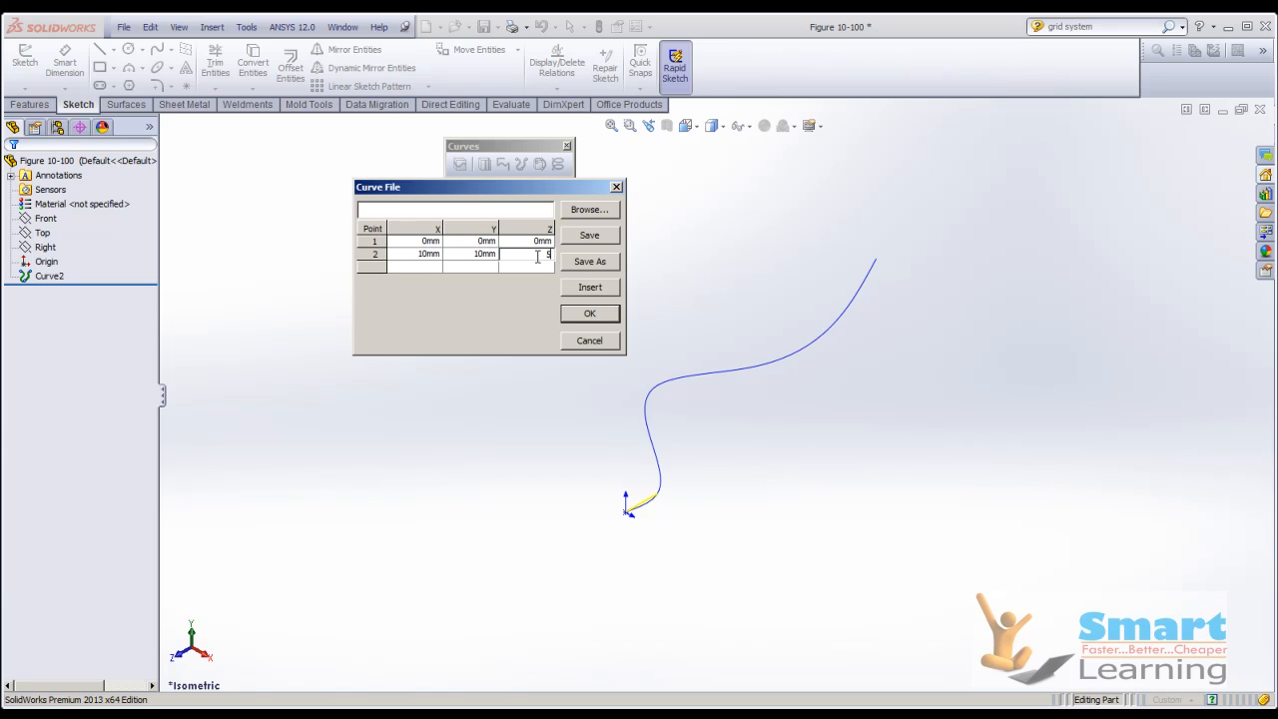
pyautogui.press('Return')
# Add three more points to the curve with X coordinates of 20, 30 and 70 mm.
pyautogui.click(407, 267)
pyautogui.click(408, 268)
pyautogui.write('20')
pyautogui.click(420, 280)
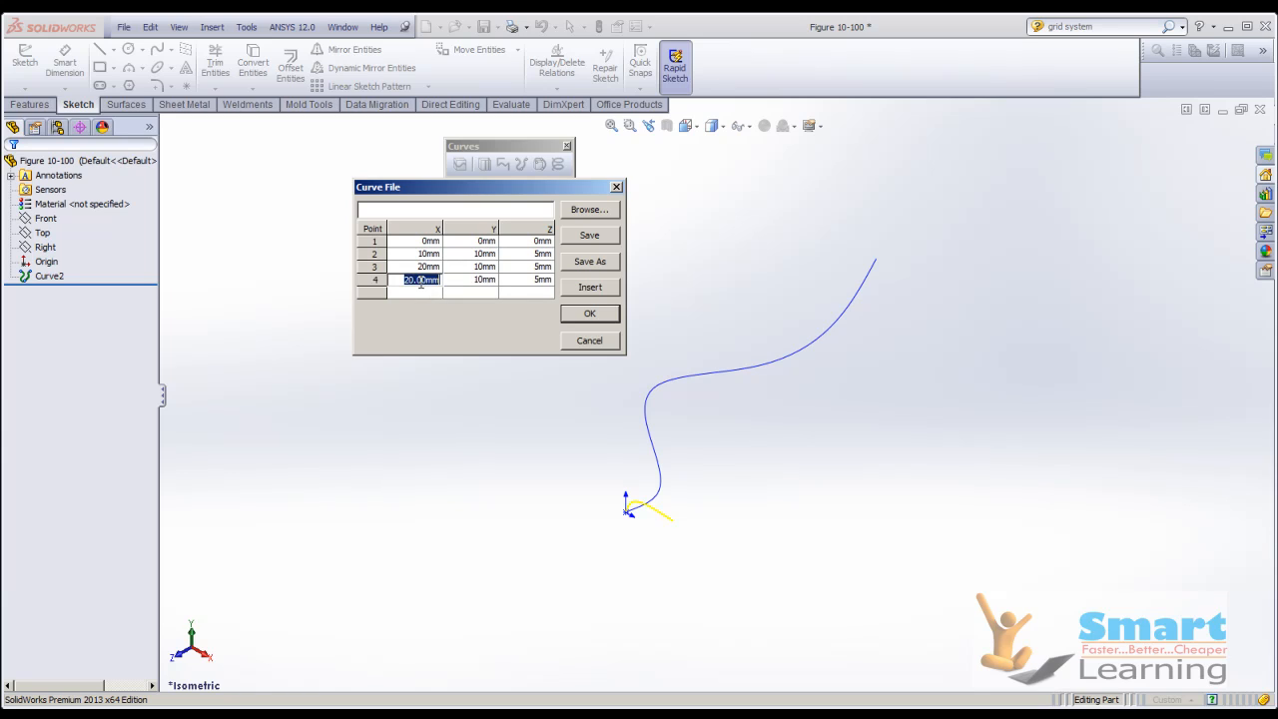
pyautogui.write('30')
pyautogui.click(420, 284)
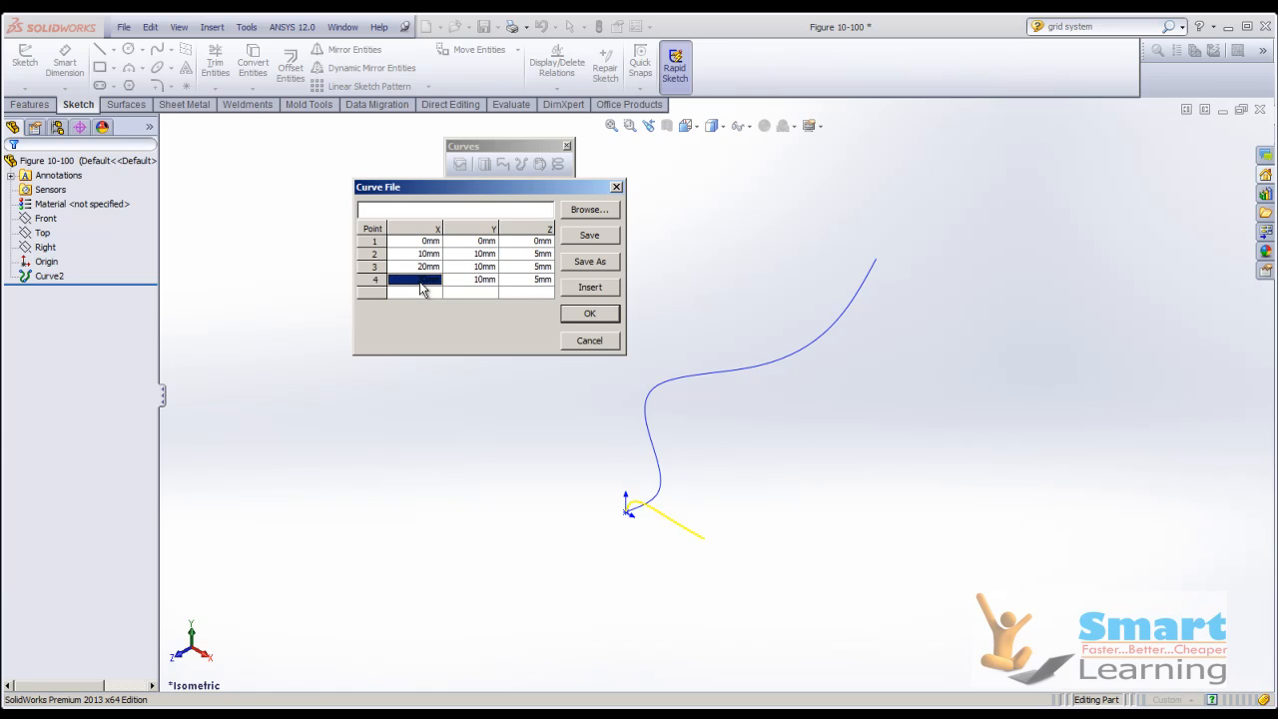
pyautogui.click(421, 291)
pyautogui.write('40')
pyautogui.press('Return')
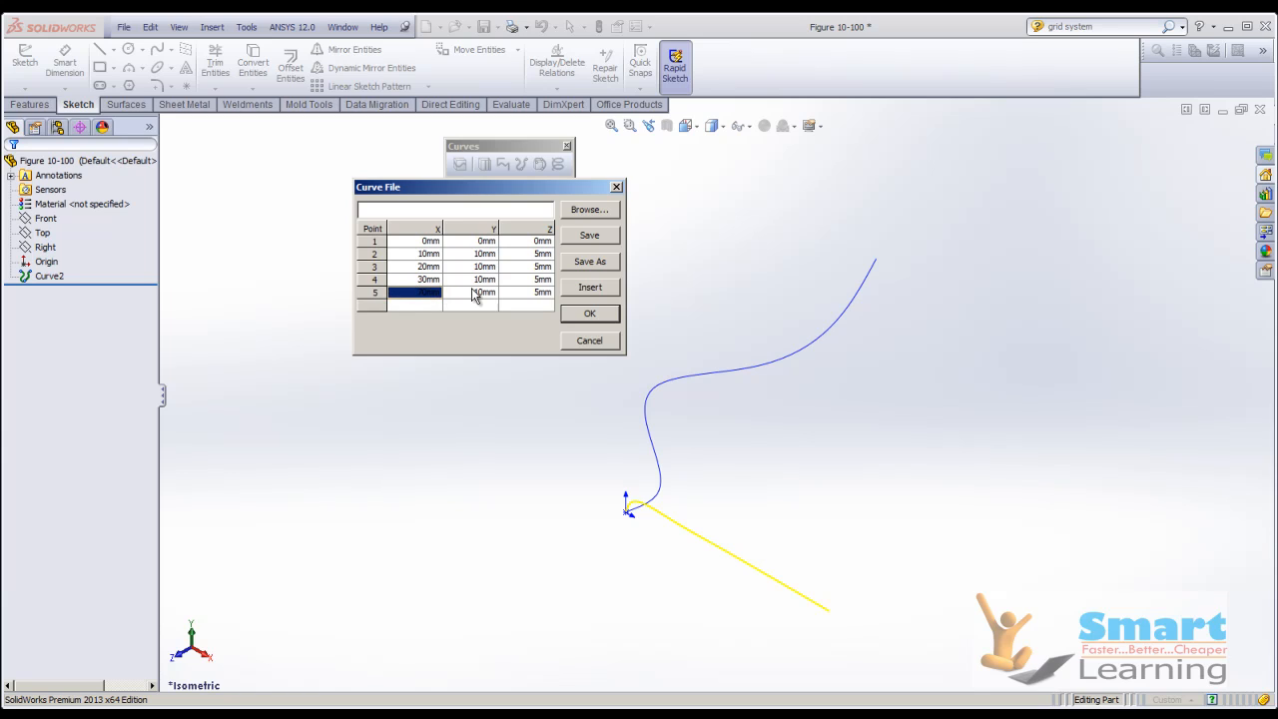
# Set the Y coordinates of points 3, 4 and 5 to 25, 35 and 55 mm.
pyautogui.click(485, 268)
pyautogui.write('25')
pyautogui.press('Return')
pyautogui.doubleClick(485, 281)
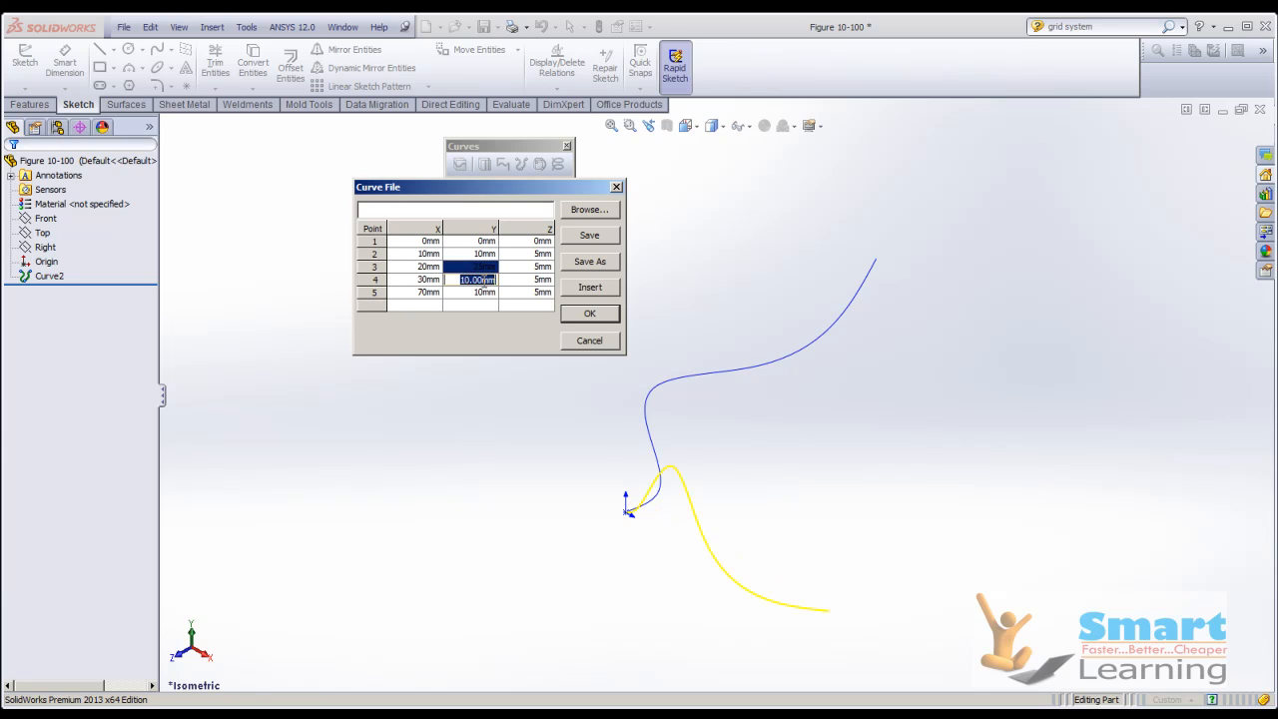
pyautogui.write('35')
pyautogui.click(482, 291)
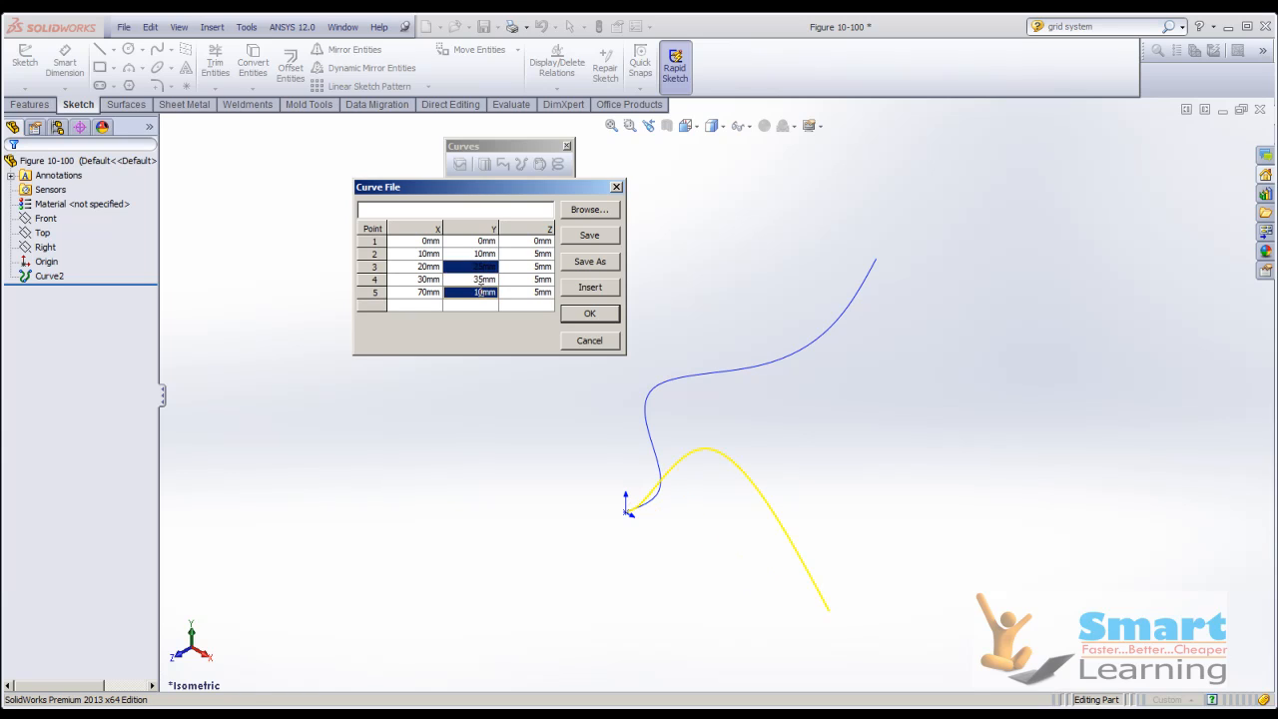
pyautogui.write('55')
pyautogui.press('Return')
# Set the Z coordinates of points 3 and 4 to 15 and 20 mm, change point 5's Z value, and create the curve.
pyautogui.click(538, 268)
pyautogui.click(538, 268)
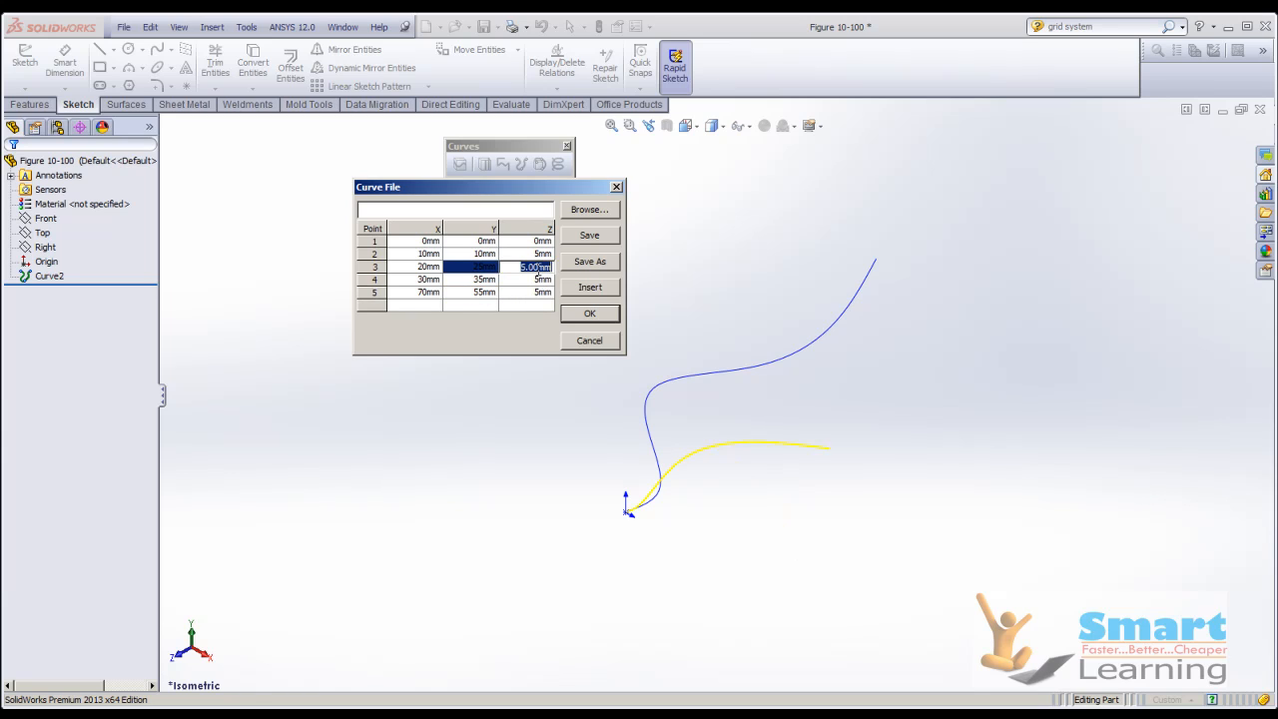
pyautogui.write('15')
pyautogui.click(537, 280)
pyautogui.click(537, 280)
pyautogui.write('20')
pyautogui.click(537, 292)
pyautogui.click(540, 293)
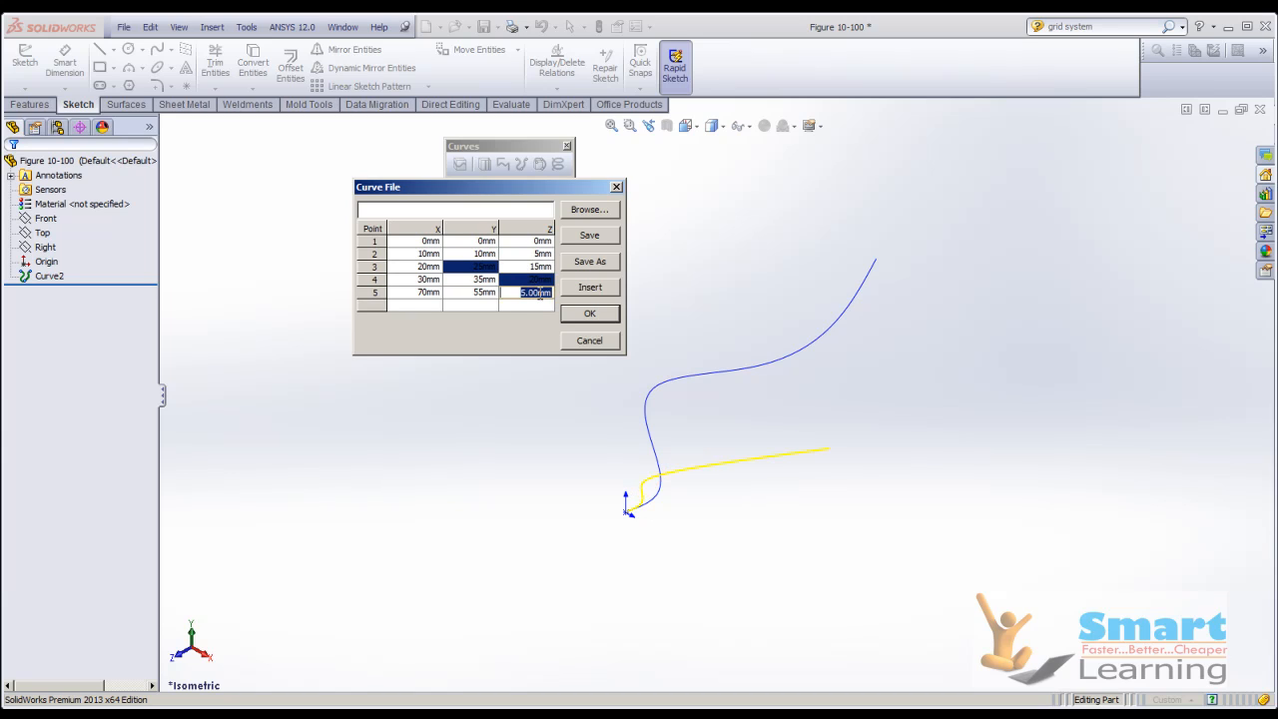
pyautogui.write('30')
pyautogui.press('Return')
pyautogui.click(595, 314)
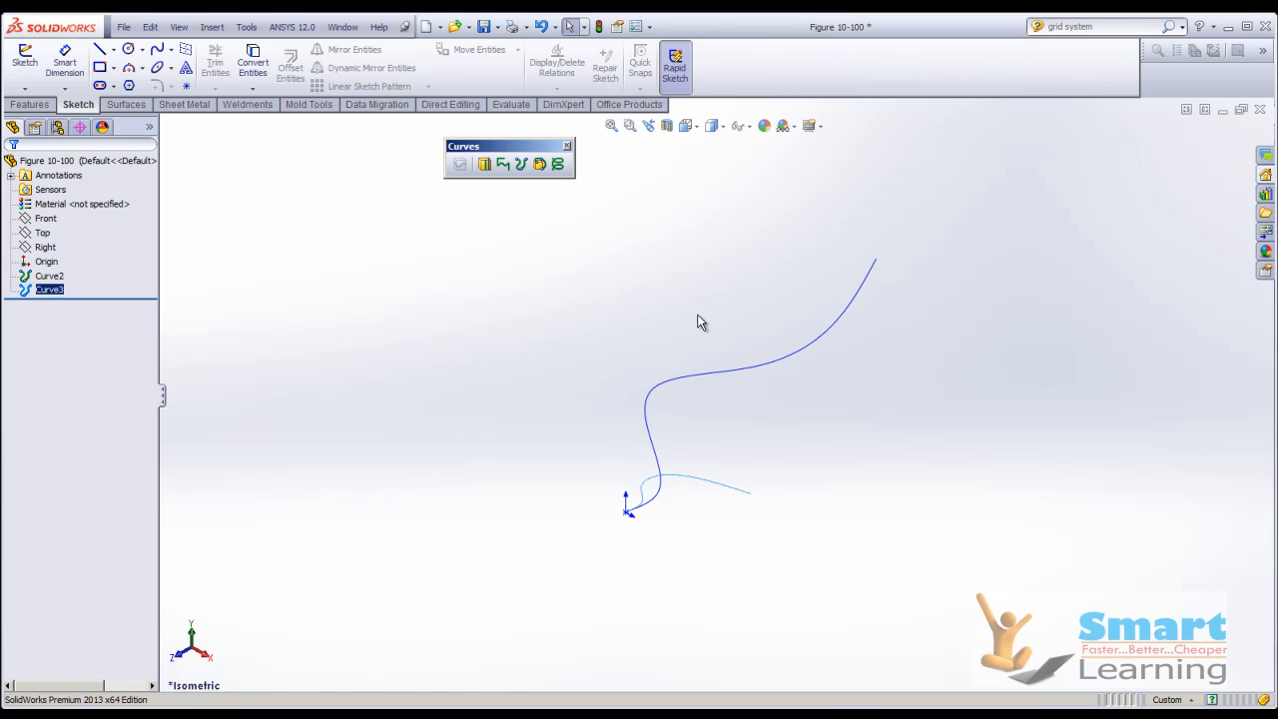
# Examine both curves from another angle and review the point coordinates in Curve2's definition.
pyautogui.moveTo(716, 517); pyautogui.dragTo(900, 359, button='middle')
pyautogui.click(846, 423)
pyautogui.press('Escape')
pyautogui.click(736, 392)
pyautogui.press('Escape')
pyautogui.rightClick(48, 279)
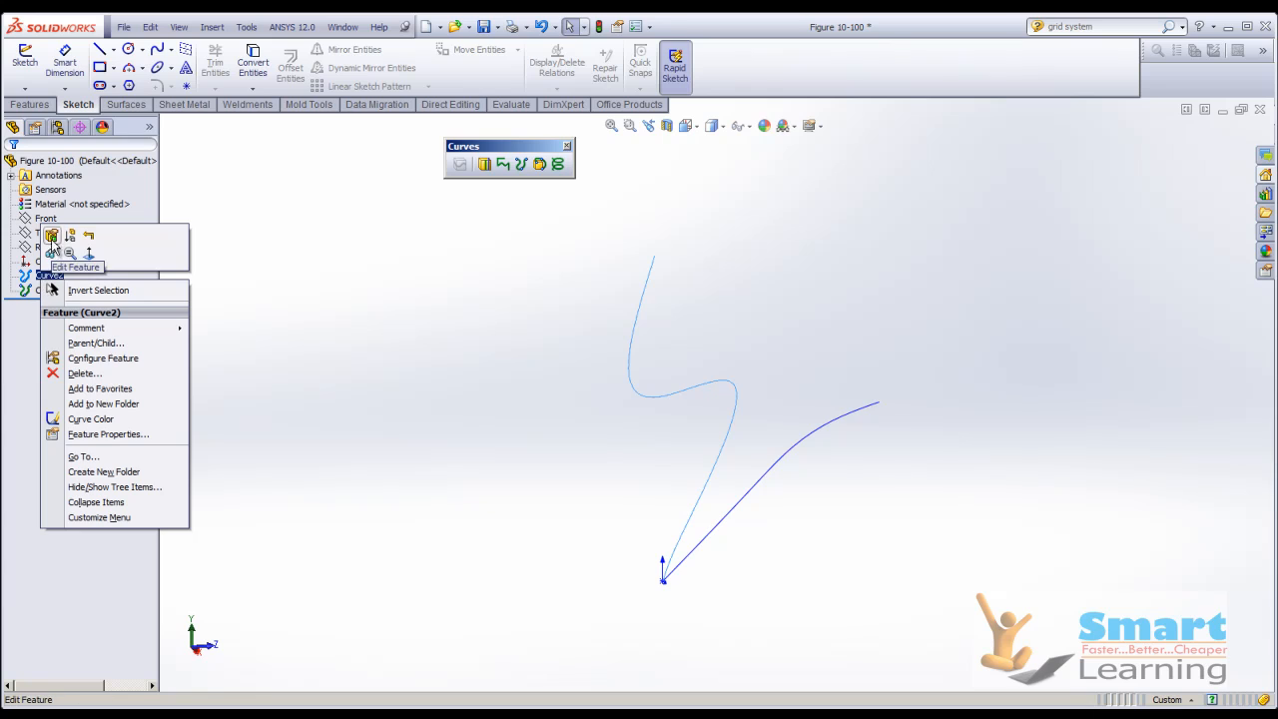
pyautogui.click(52, 239)
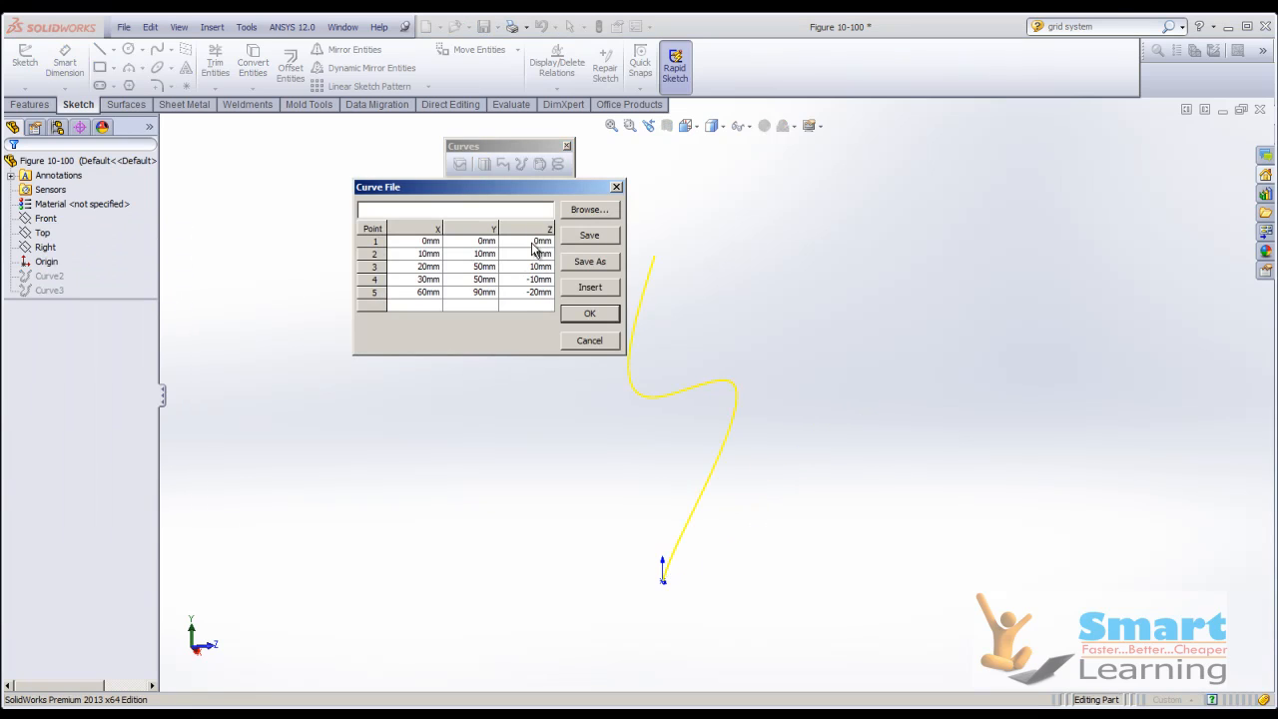
pyautogui.click(598, 314)
pyautogui.click(801, 313)
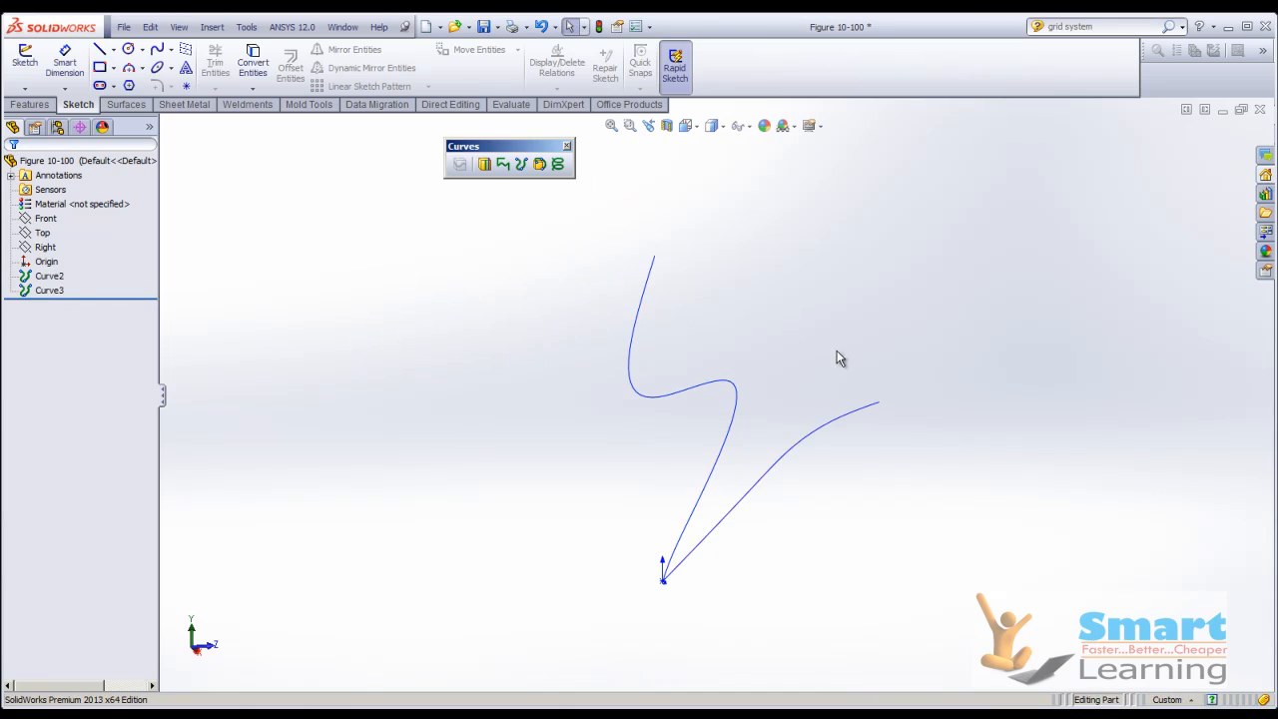
# Close the part without saving its changes and switch to the presentation slide about creating a curve through XYZ points.
pyautogui.click(1261, 111)
pyautogui.click(652, 393)
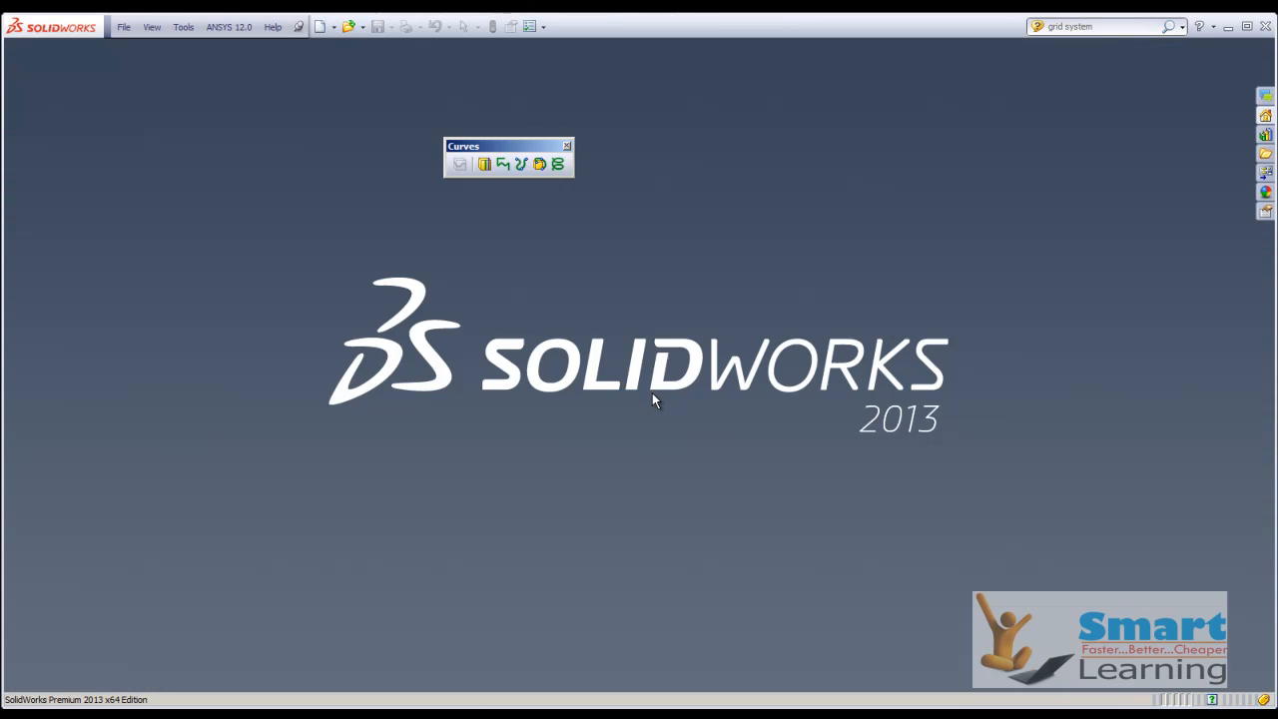
pyautogui.click(729, 691)
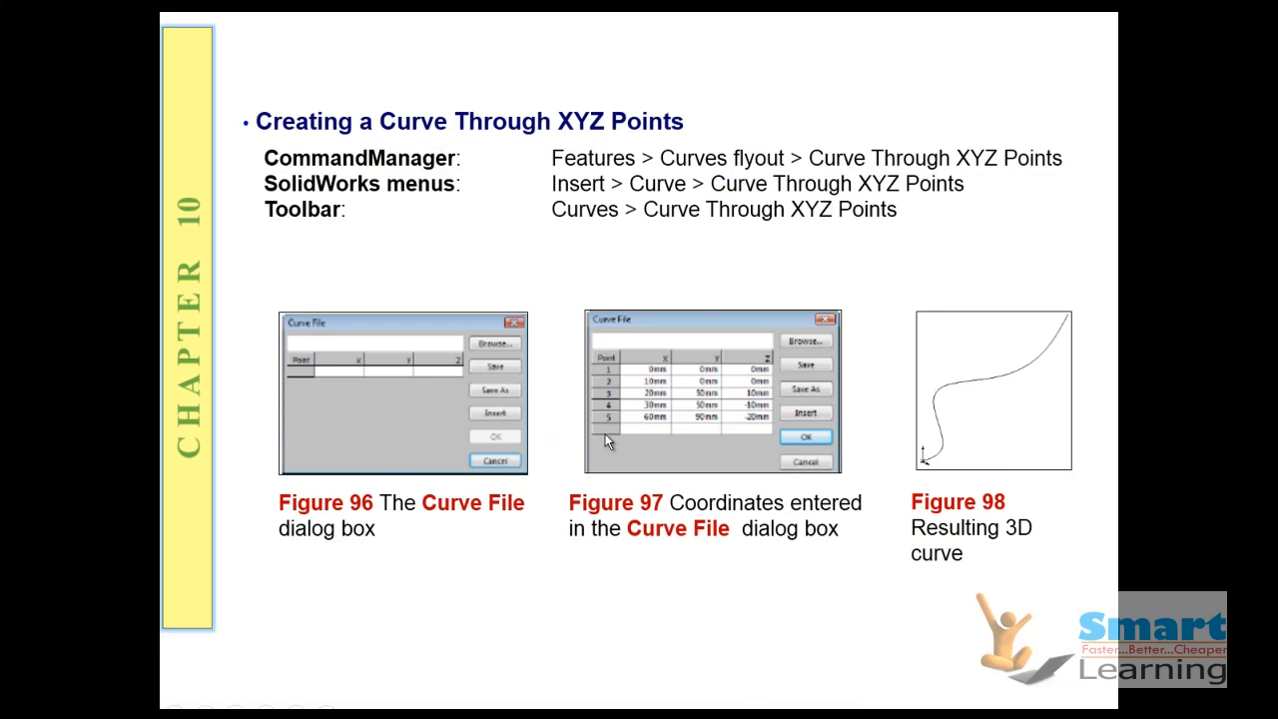
pyautogui.click(601, 415)
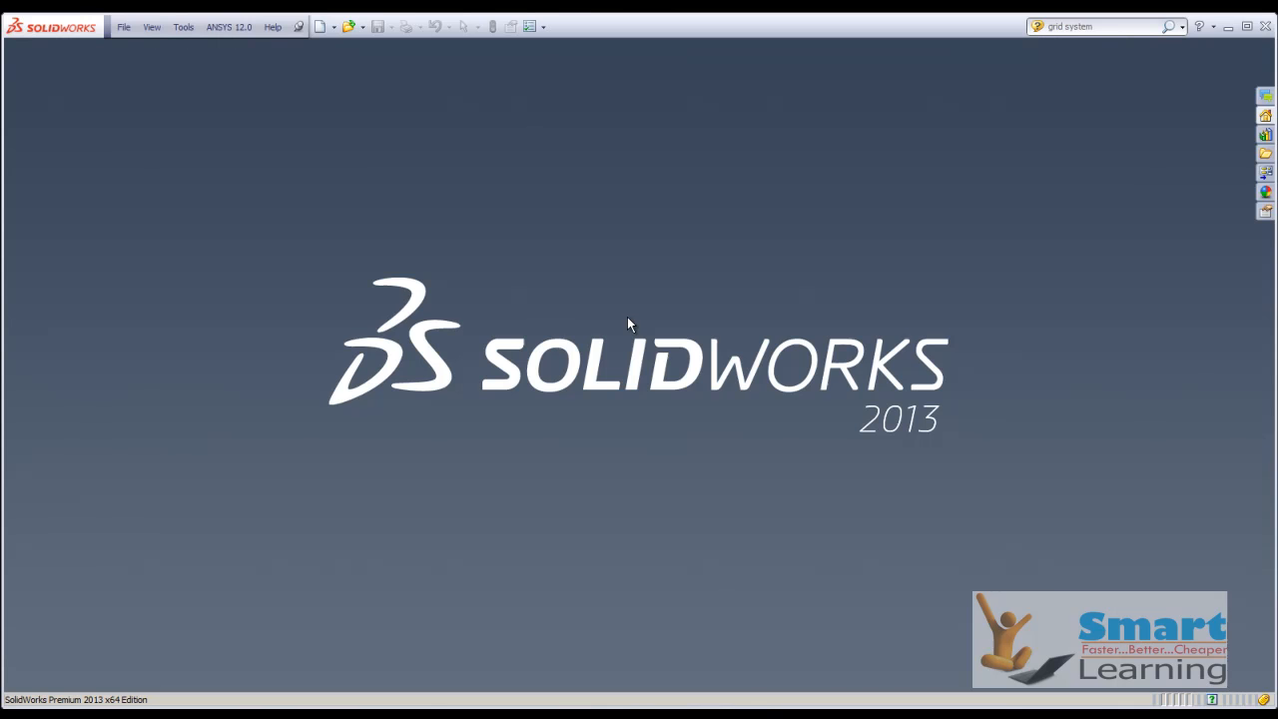
pyautogui.click(349, 26)
pyautogui.click(1007, 431)
pyautogui.click(1007, 432)
pyautogui.click(1007, 431)
pyautogui.click(1006, 432)
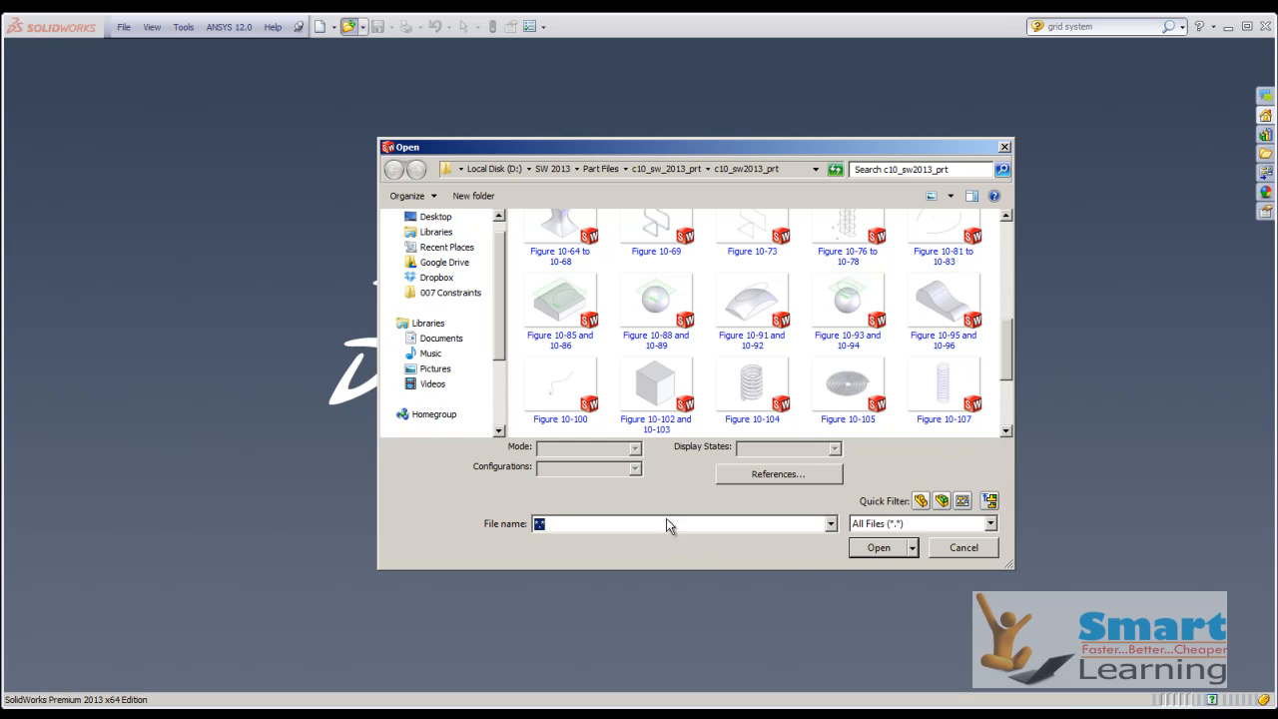
pyautogui.doubleClick(562, 385)
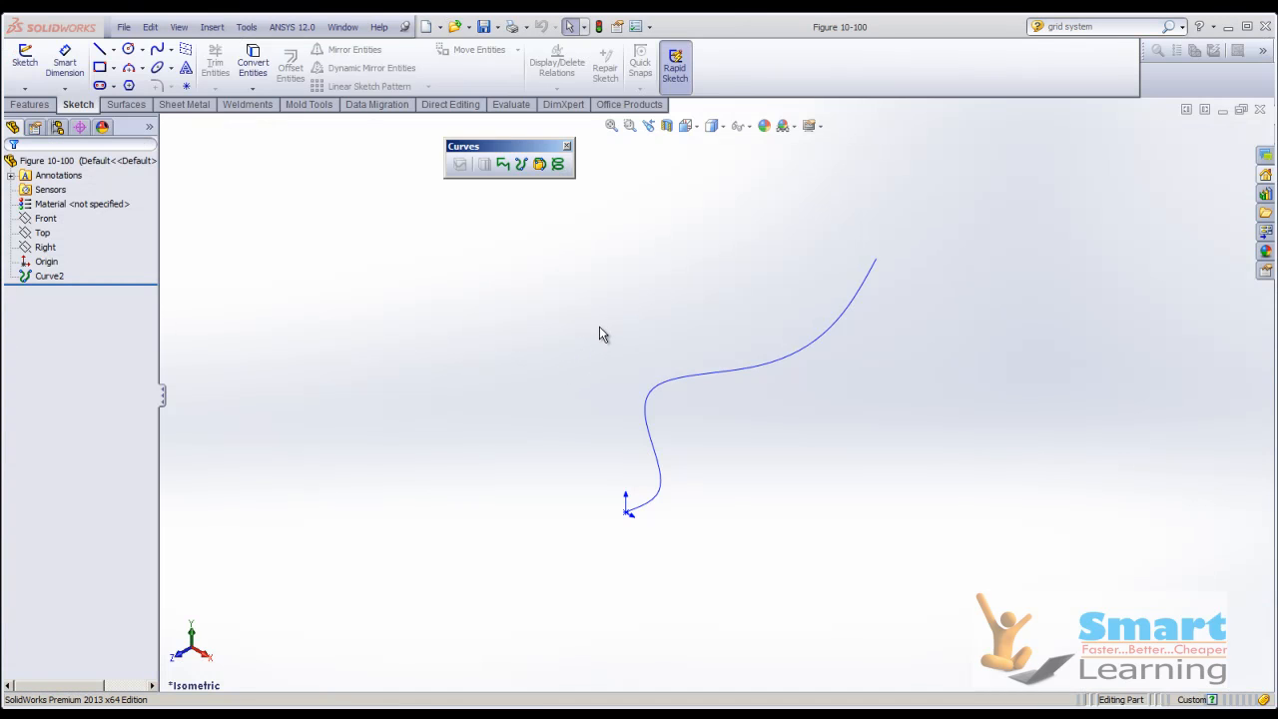
pyautogui.click(539, 164)
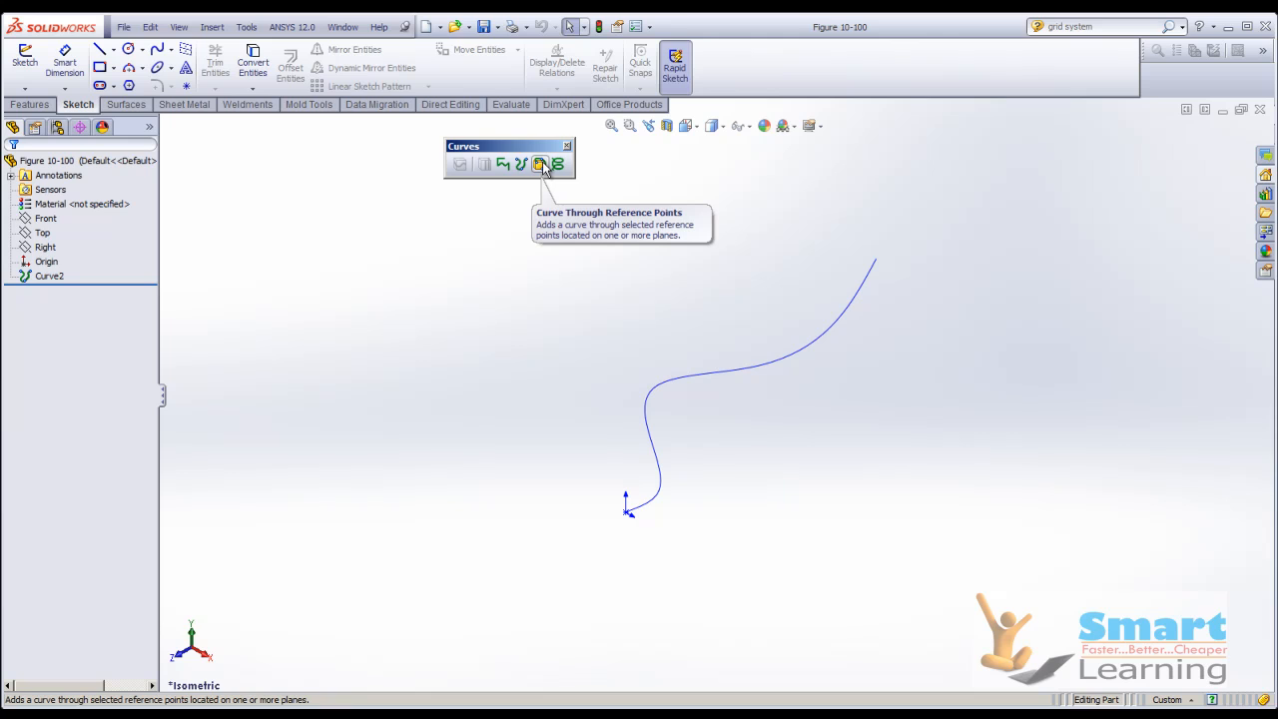
pyautogui.click(1260, 110)
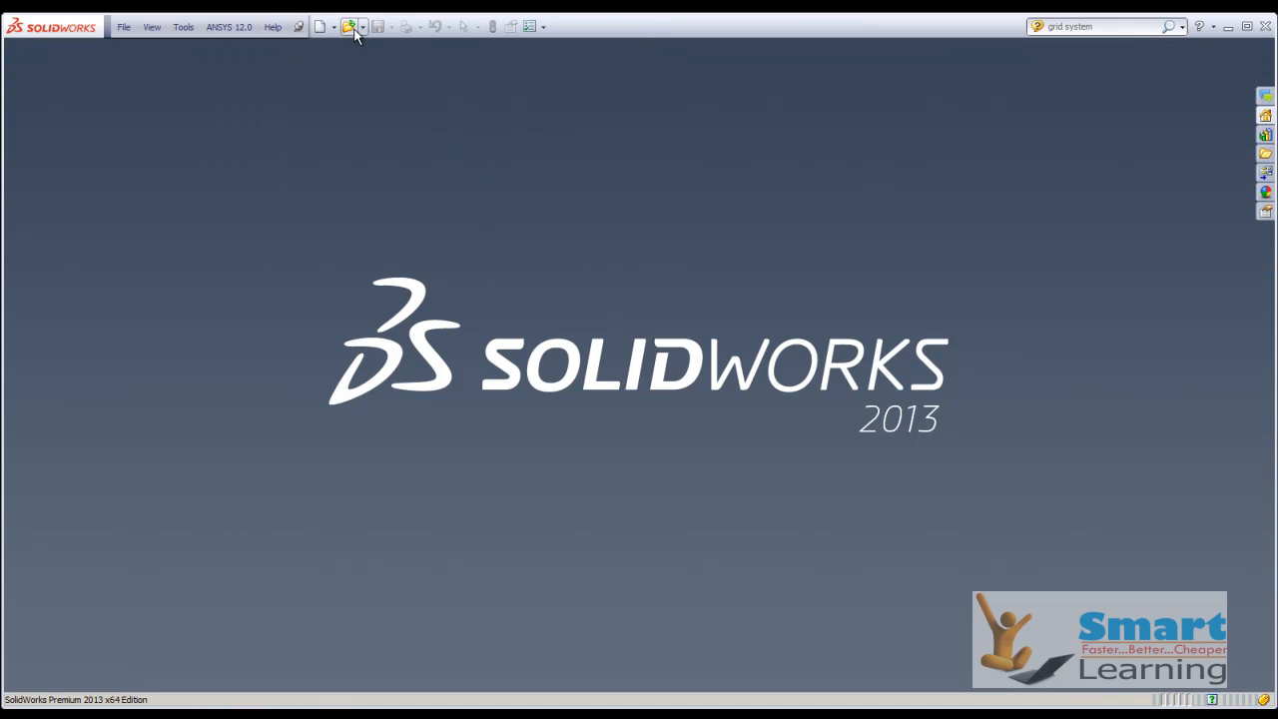
# Open the part Figure 10-102 and 10-103 from the c10_sw2013_prt folder.
pyautogui.hotkey('ctrl', 'o')
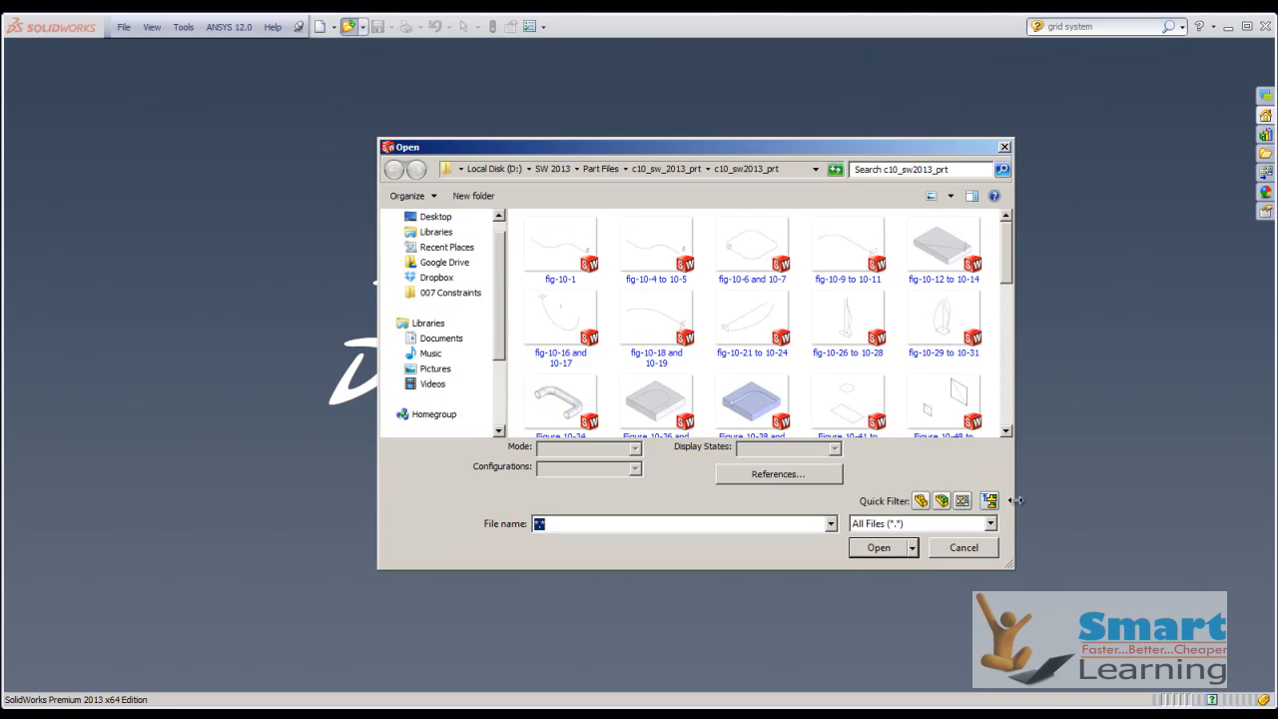
pyautogui.click(1005, 431)
pyautogui.click(1006, 432)
pyautogui.click(1007, 433)
pyautogui.click(1007, 433)
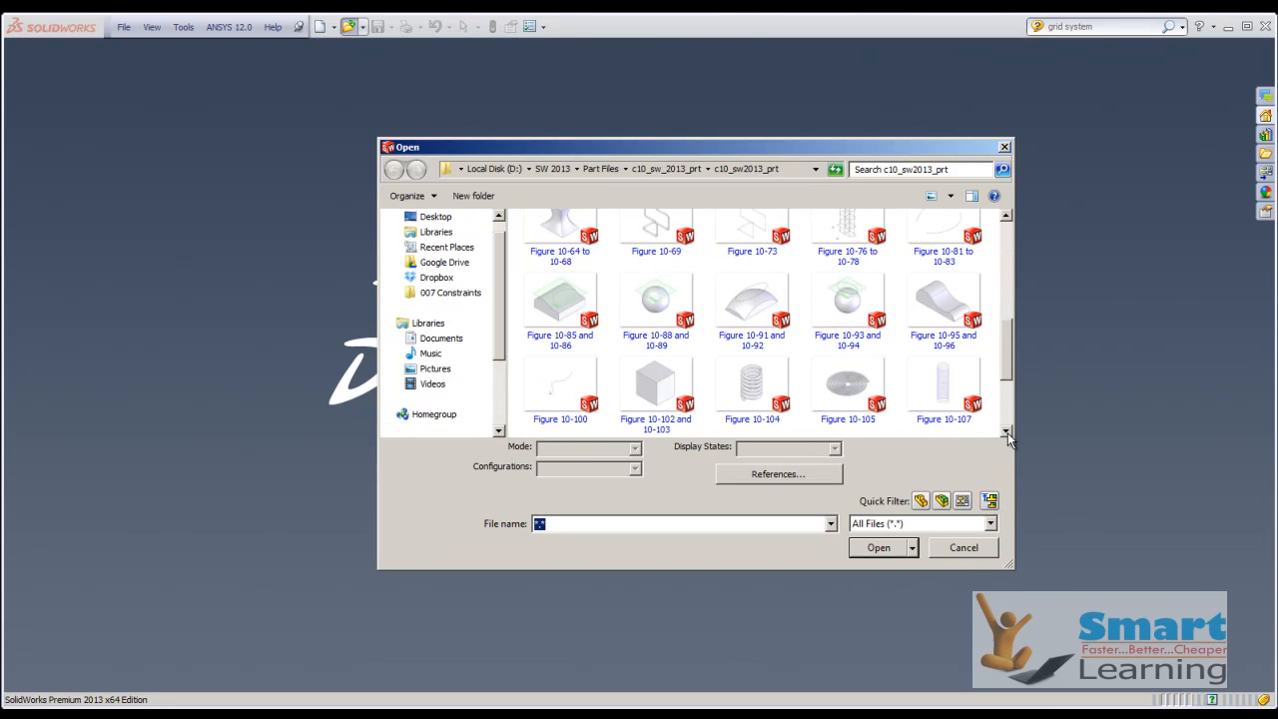
pyautogui.doubleClick(655, 381)
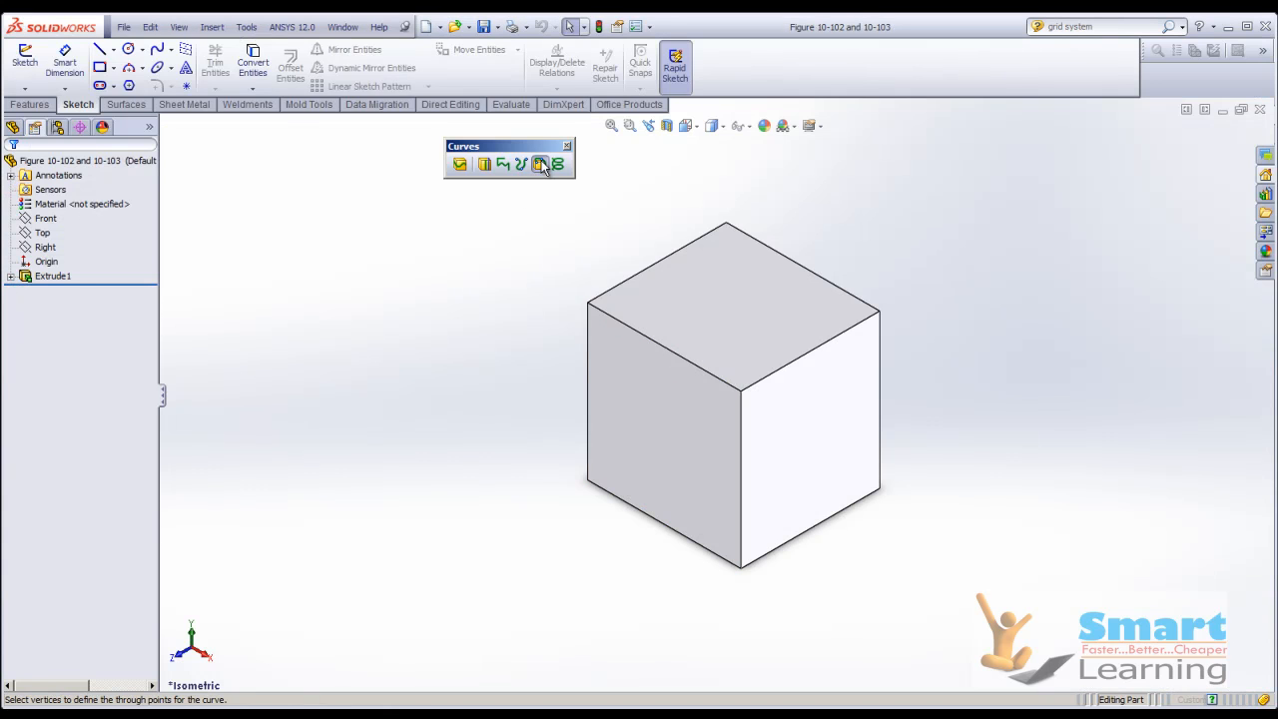
# Create a closed Curve Through Reference Points passing through six vertices of the cube, four of them on its upper face.
pyautogui.click(540, 164)
pyautogui.click(587, 303)
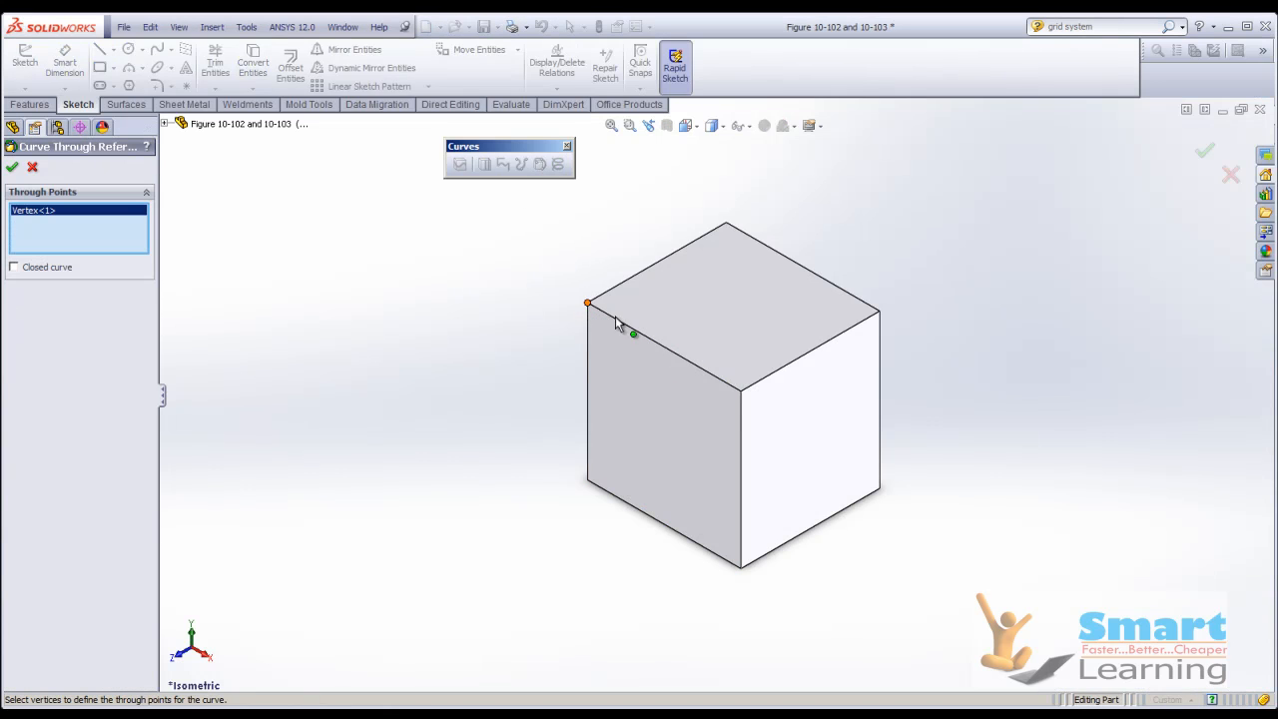
pyautogui.click(741, 392)
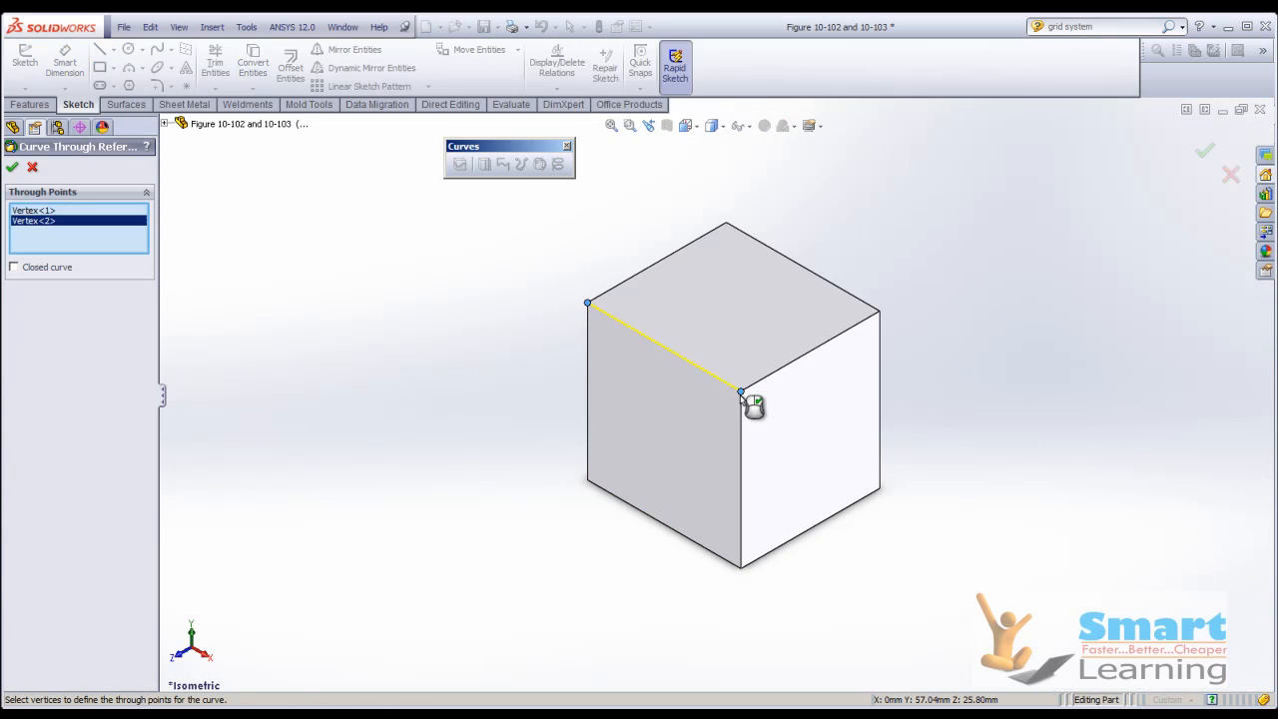
pyautogui.click(742, 570)
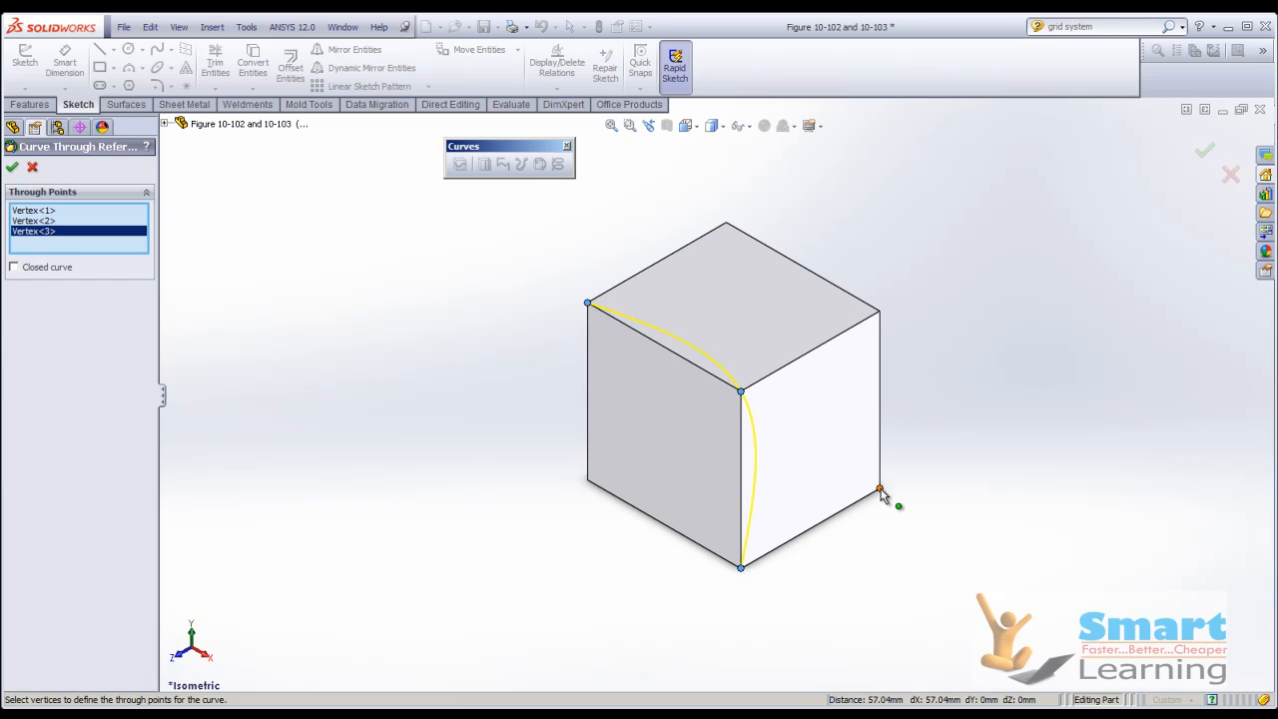
pyautogui.click(880, 490)
pyautogui.click(880, 311)
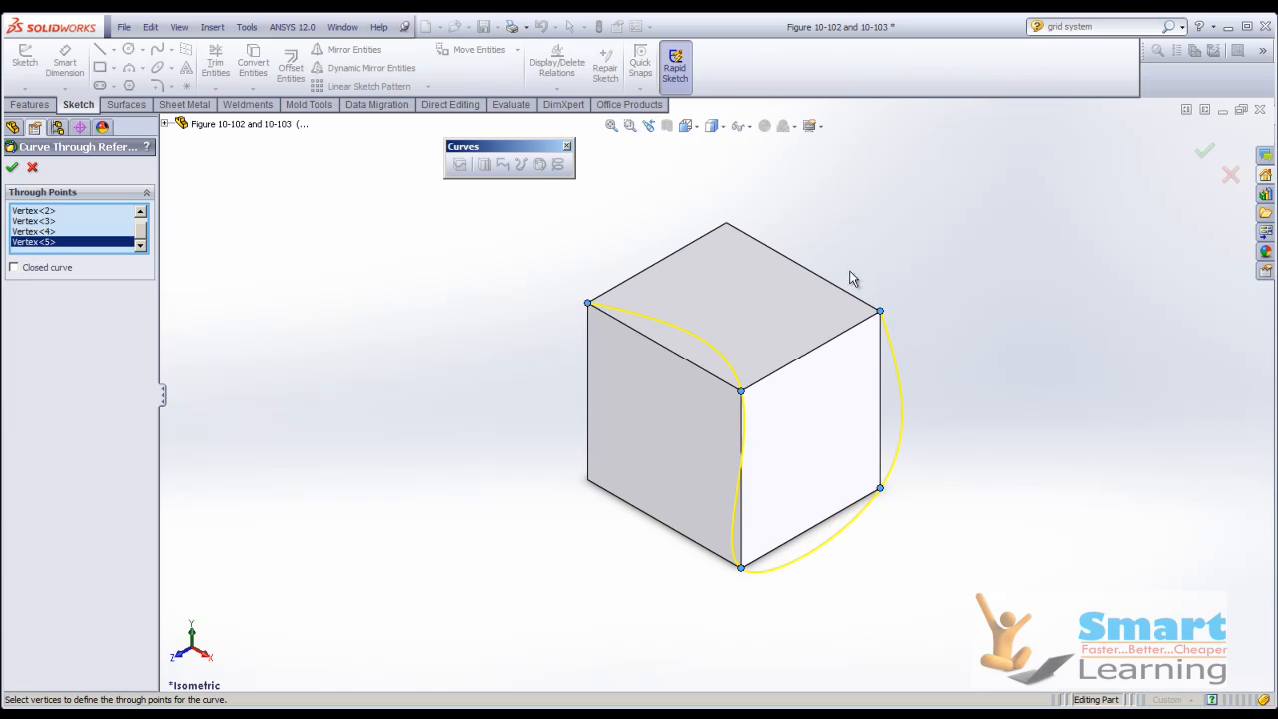
pyautogui.click(726, 224)
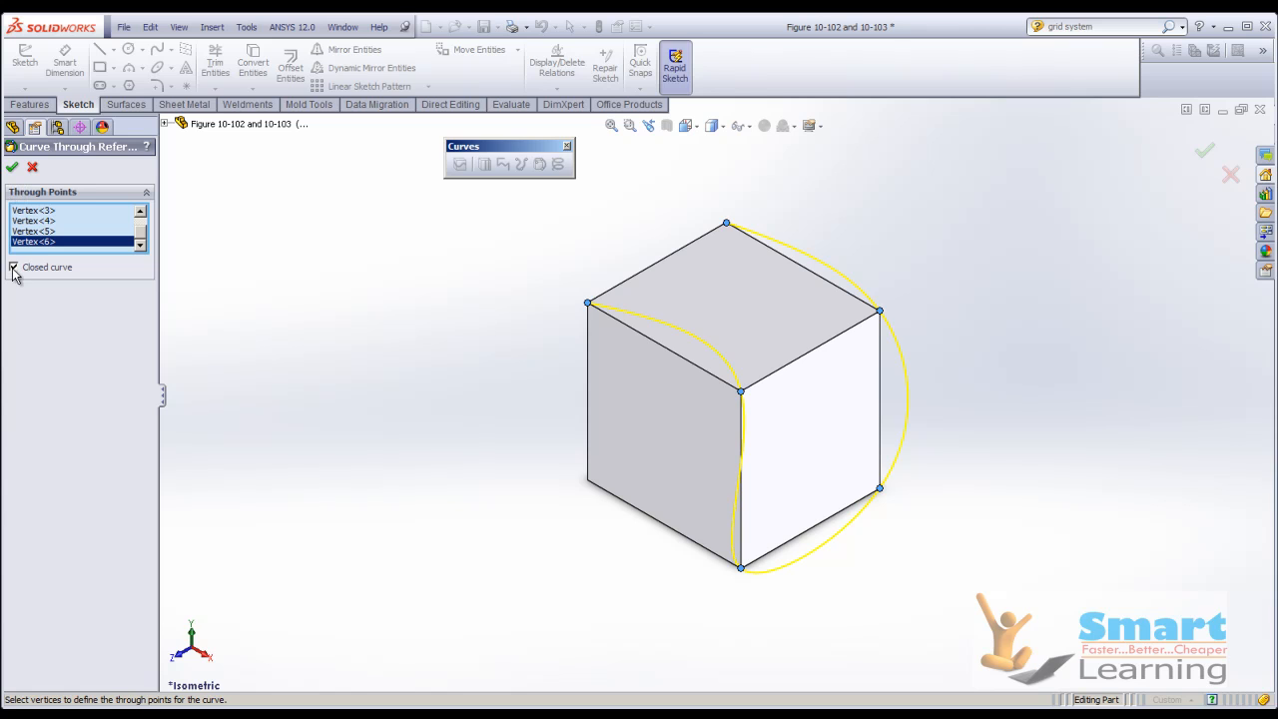
pyautogui.moveTo(442, 334); pyautogui.dragTo(197, 290, button='middle')
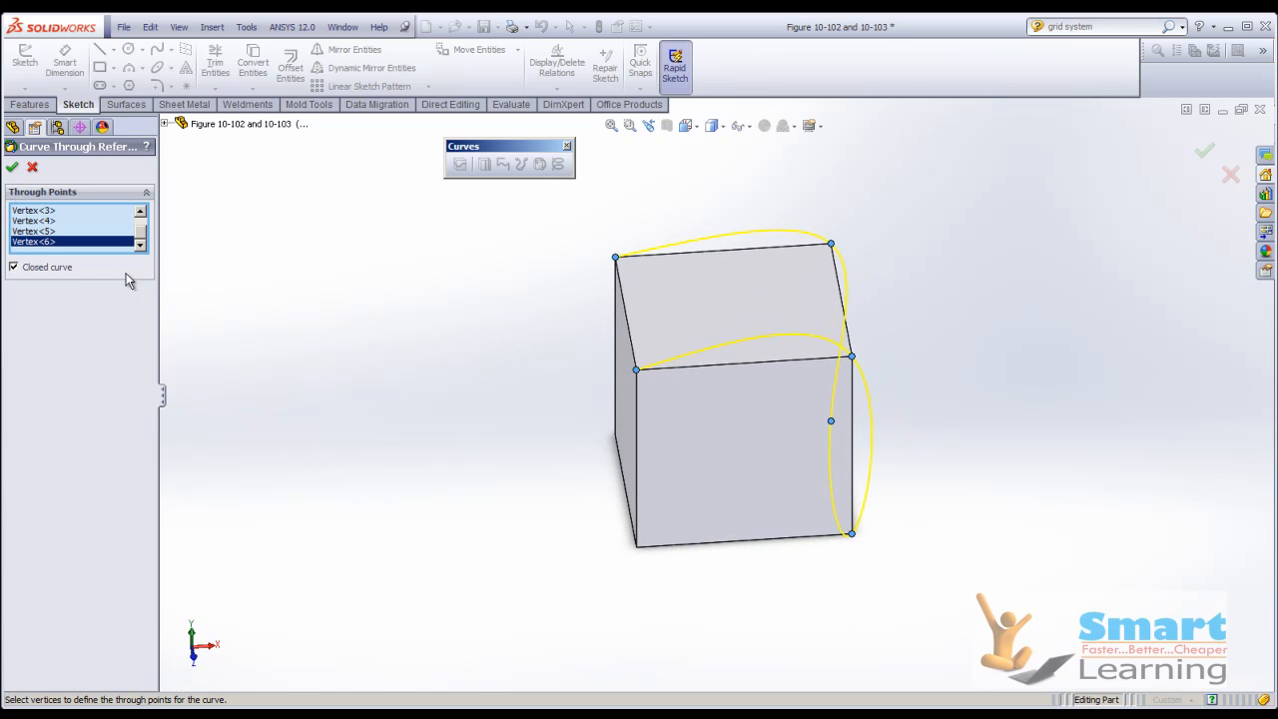
pyautogui.click(12, 166)
# Inspect the reference-point curve around the cube from another angle and close the part without saving its changes.
pyautogui.moveTo(473, 307); pyautogui.dragTo(421, 375, button='middle')
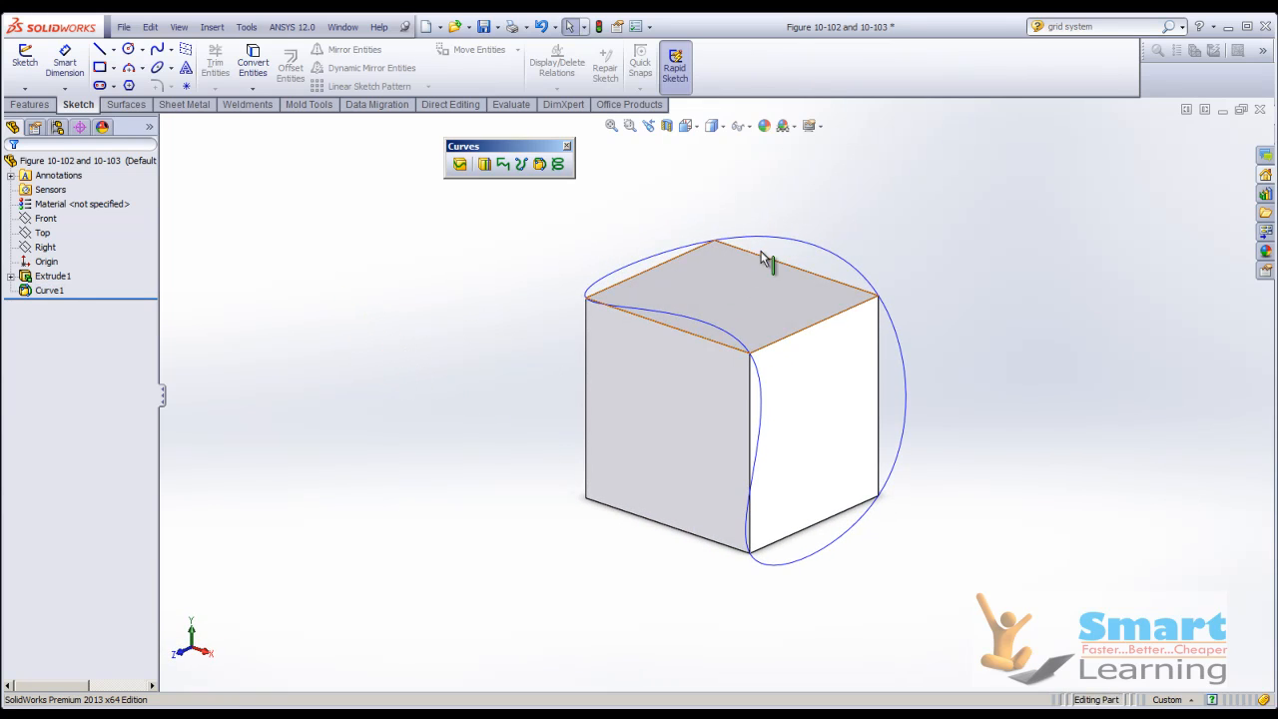
pyautogui.click(1261, 110)
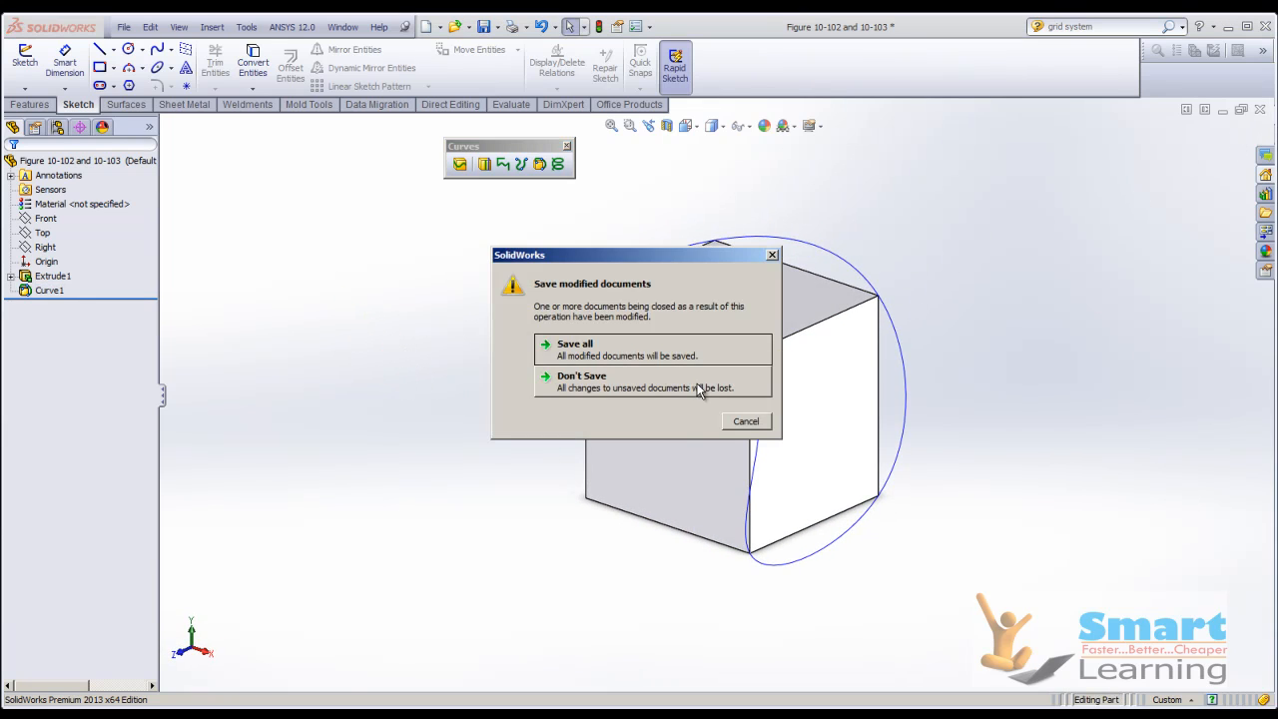
pyautogui.click(636, 389)
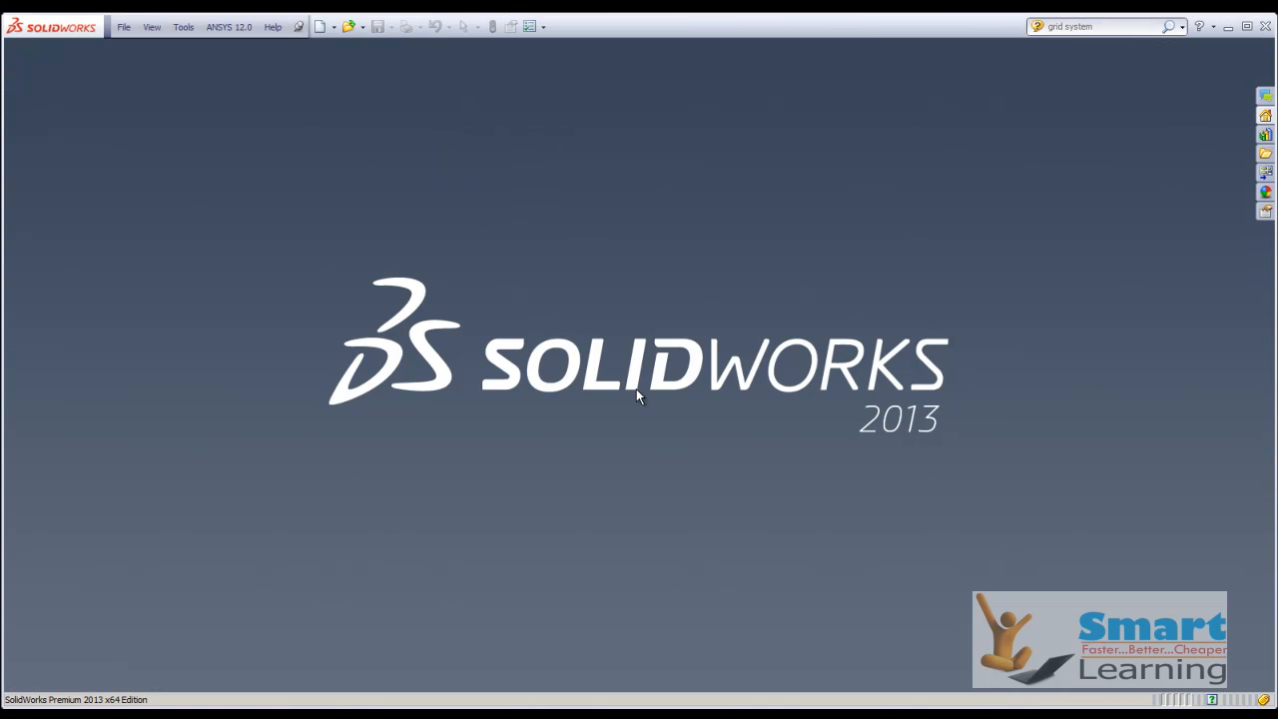
# Open the part Figure 10-104 from the c10_sw2013_prt folder.
pyautogui.hotkey('ctrl', 'o')
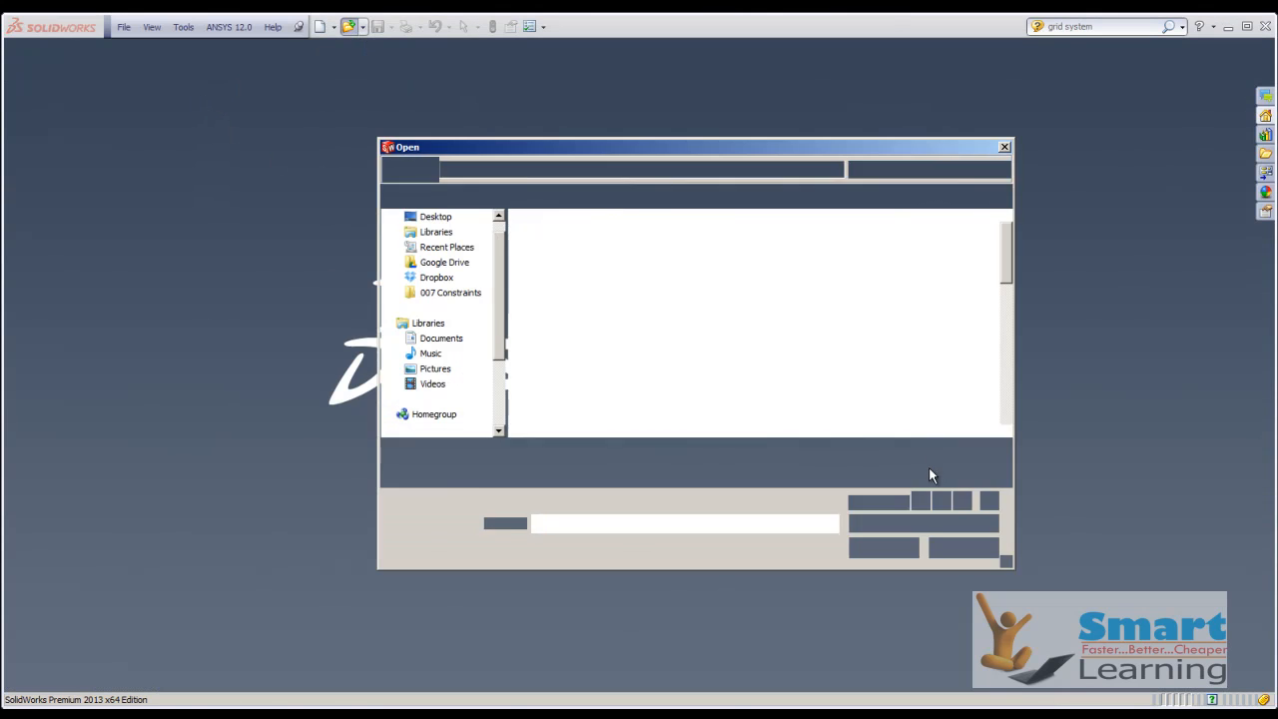
pyautogui.click(1006, 431)
pyautogui.click(1007, 431)
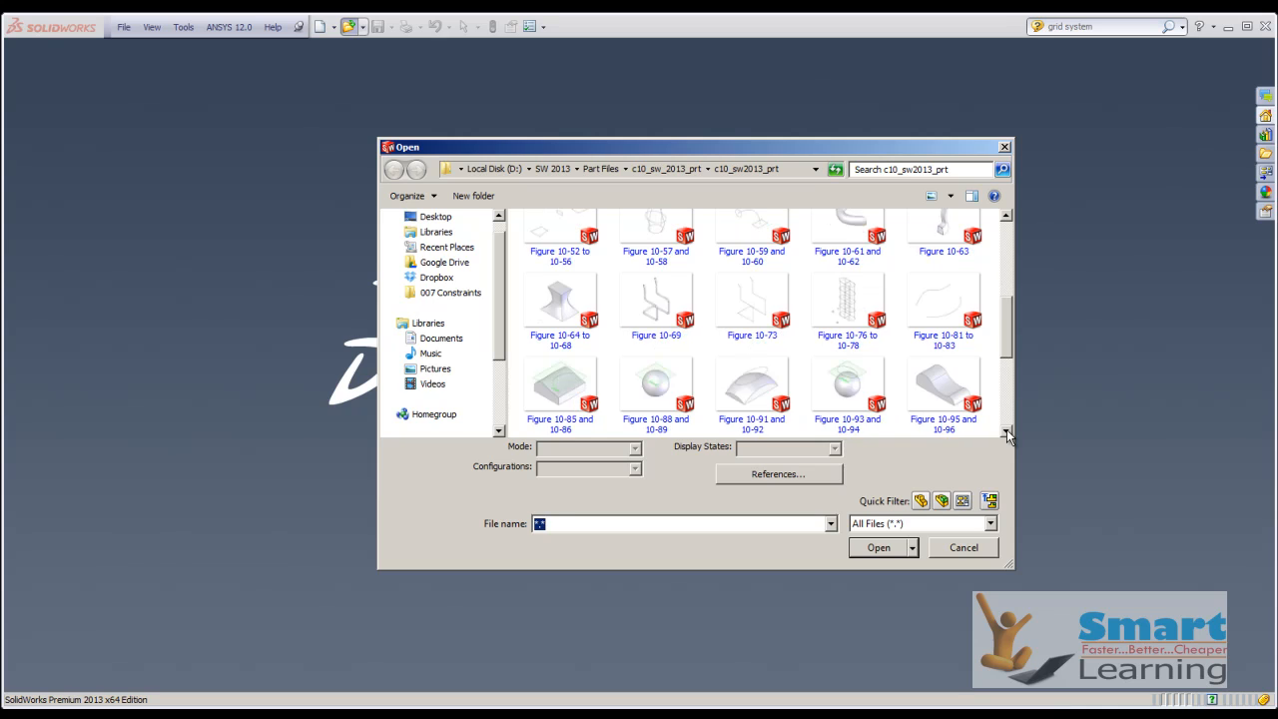
pyautogui.click(1007, 431)
pyautogui.click(747, 382)
pyautogui.doubleClick(747, 382)
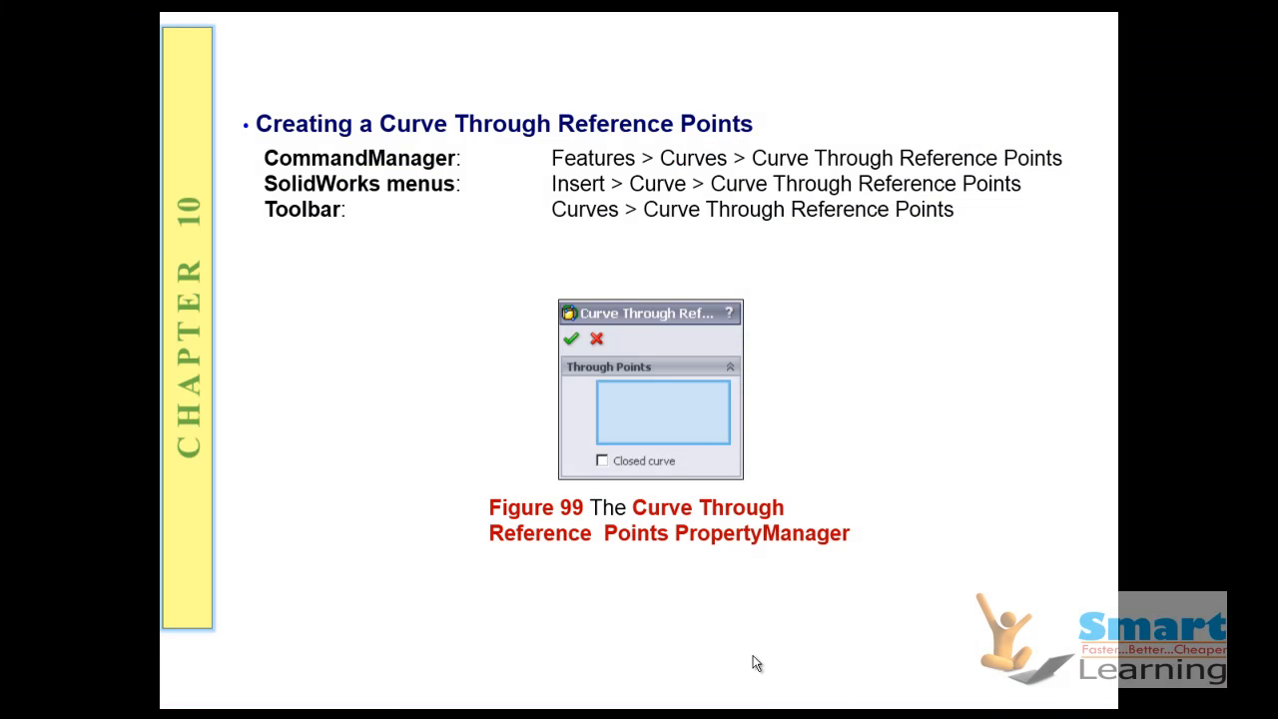
# Review the presentation slides on reference-point curves, helical and spiral curves, tapered helices and extruding a 3D sketch.
pyautogui.click(737, 407)
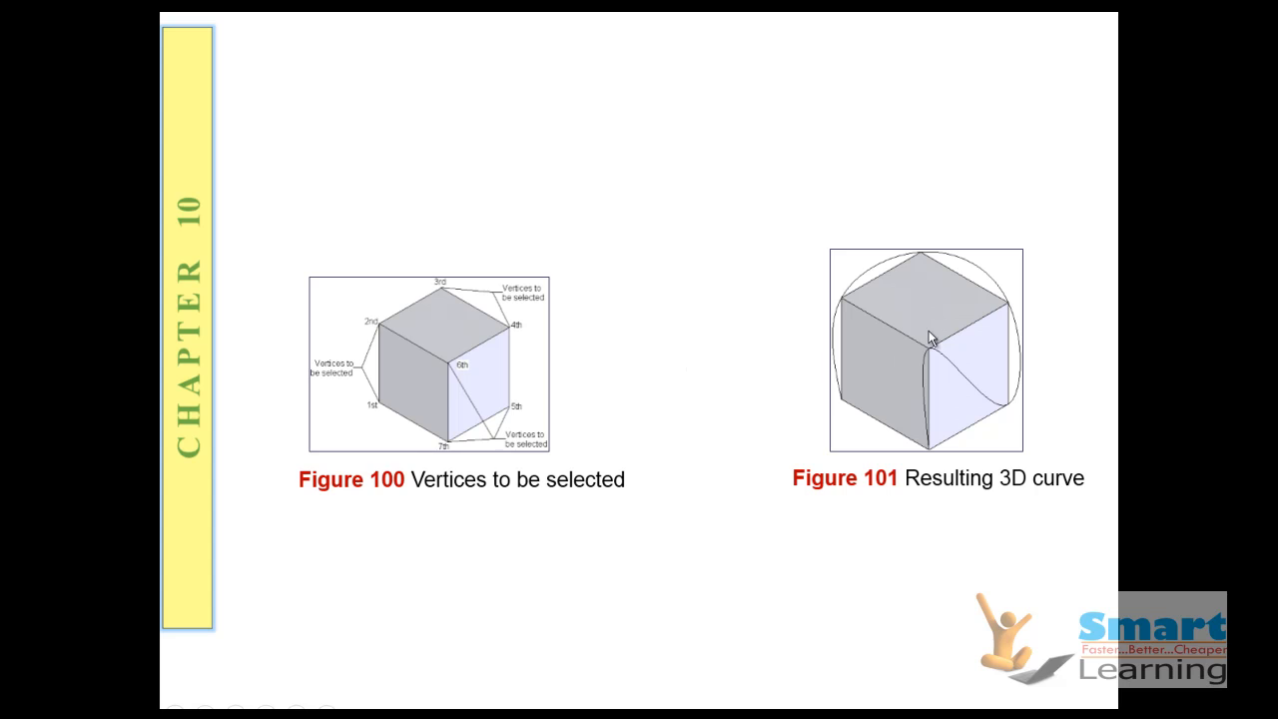
pyautogui.click(716, 382)
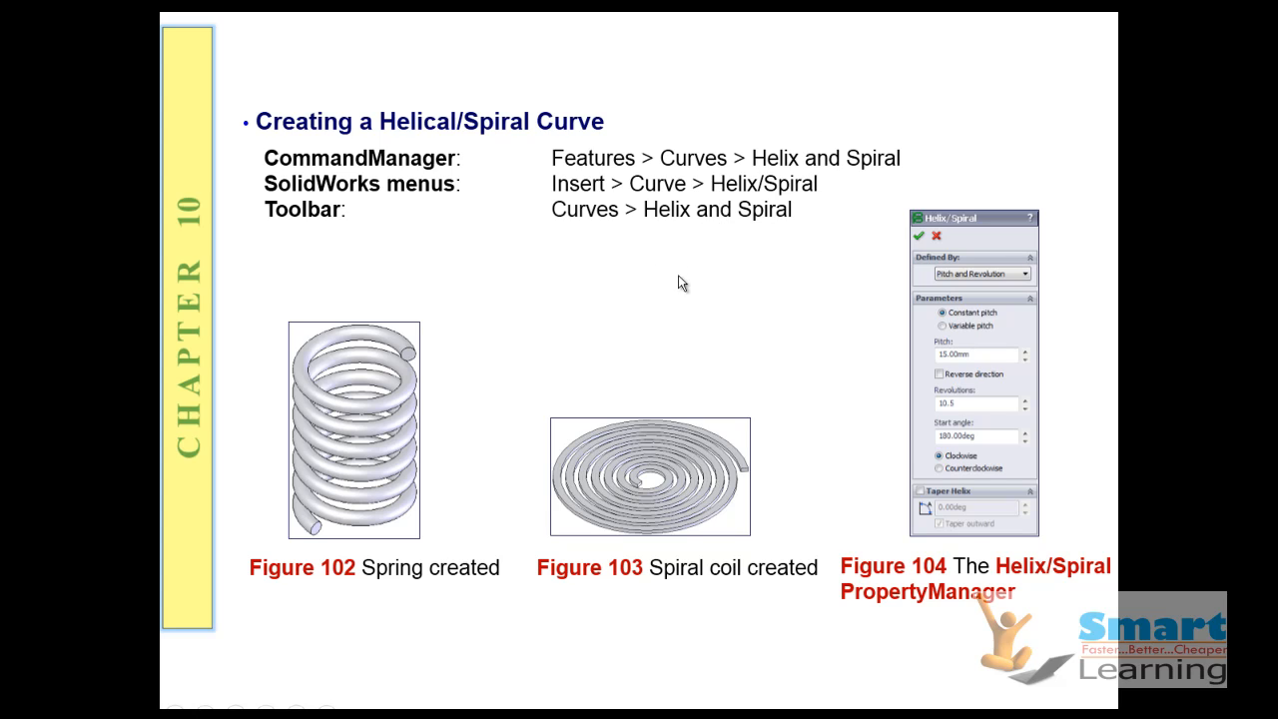
pyautogui.click(672, 448)
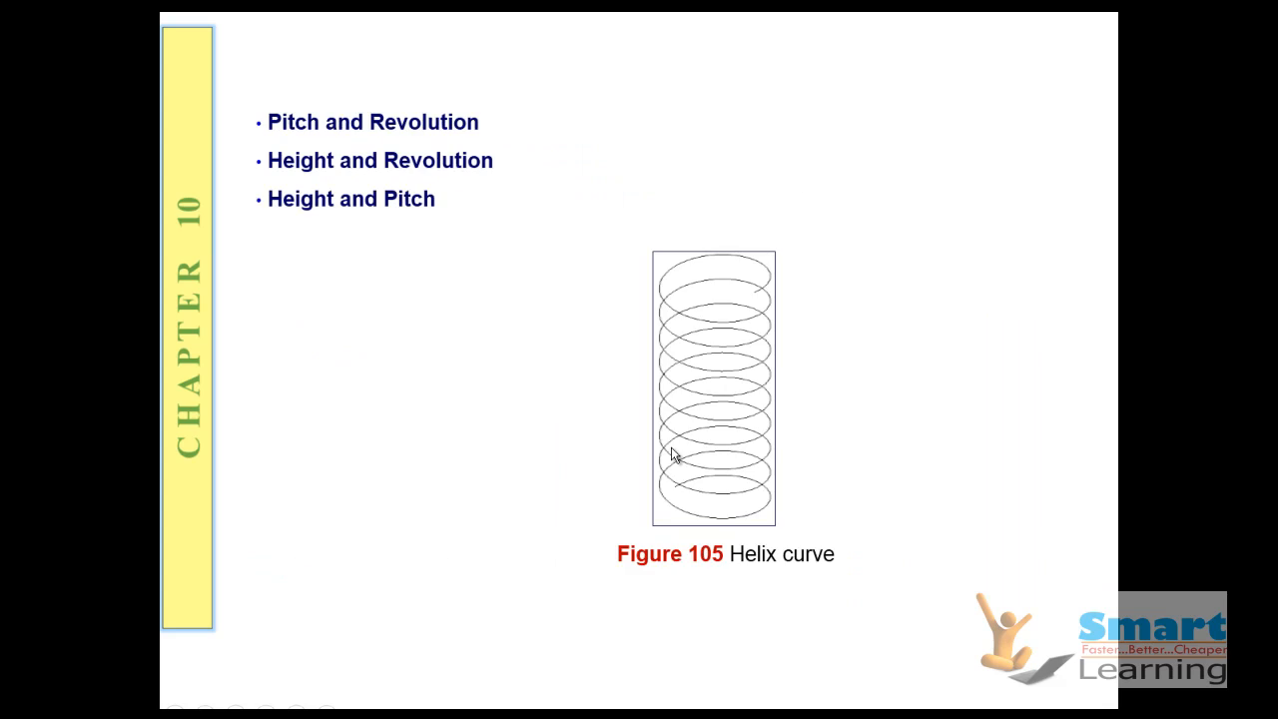
pyautogui.click(742, 510)
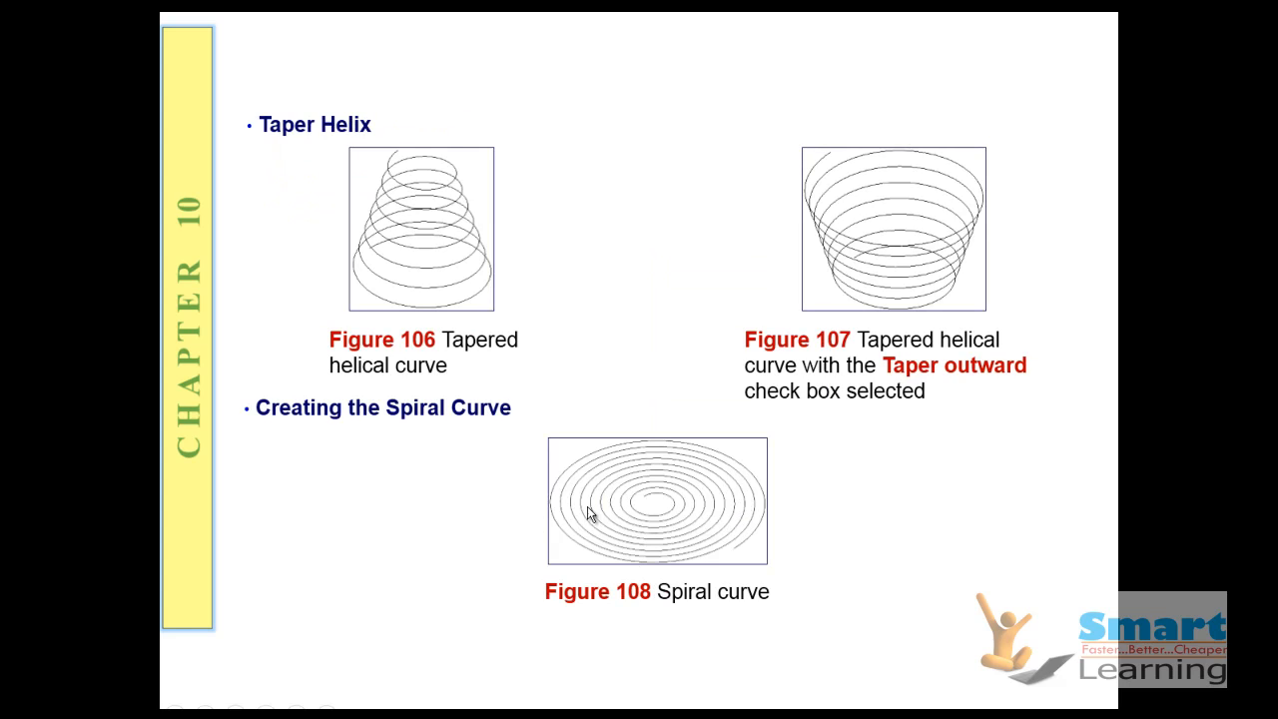
pyautogui.click(666, 394)
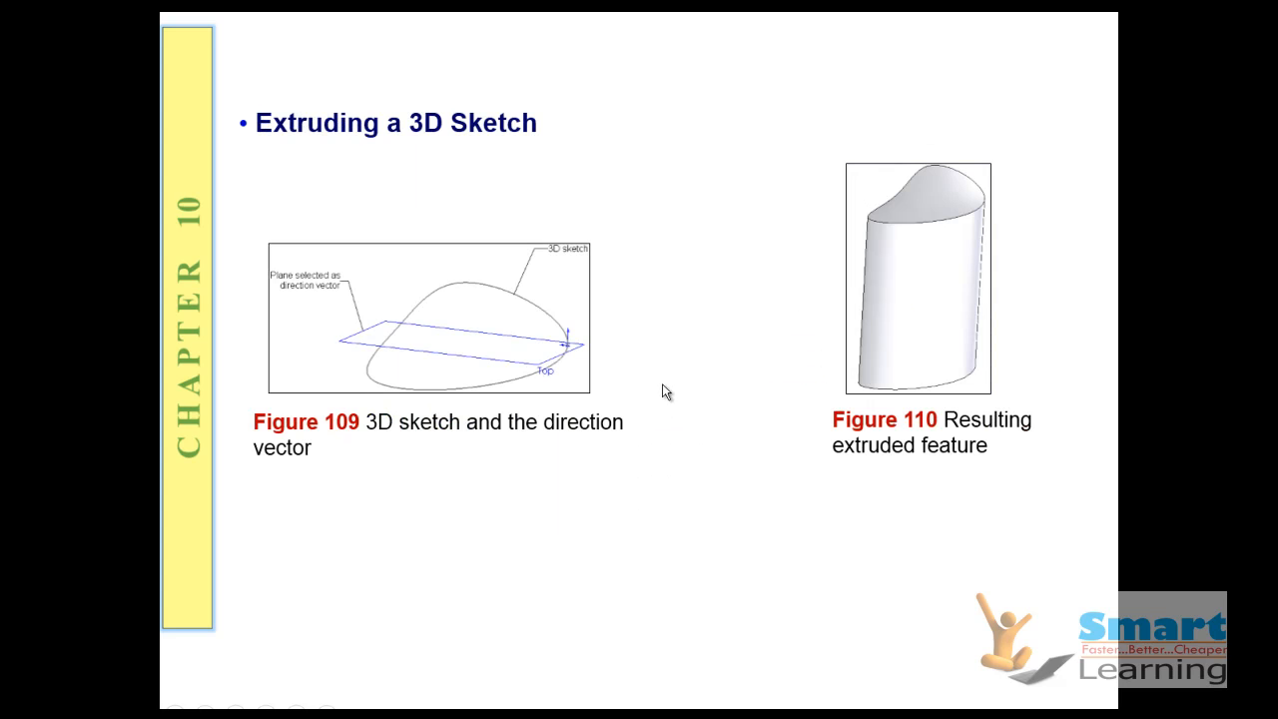
pyautogui.press('Left')
pyautogui.press('Left')
pyautogui.press('Left')
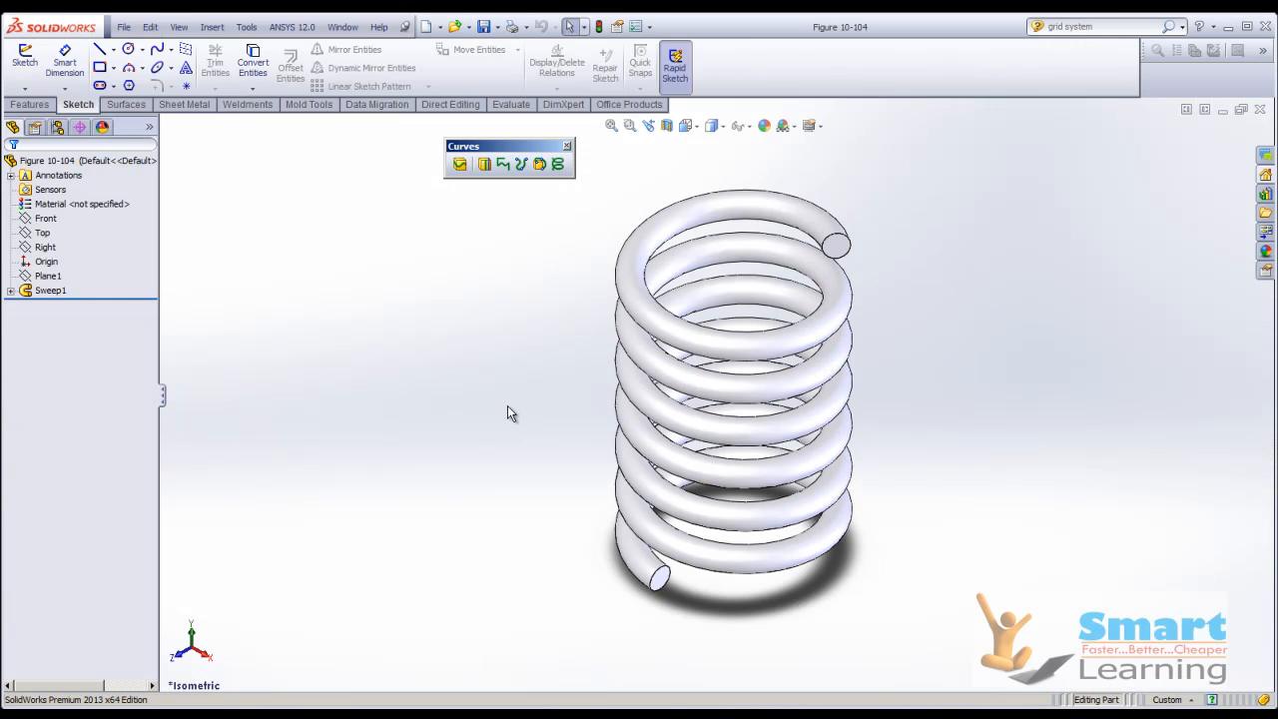
# Delete the spring's sweep feature and examine its helix path and circular profile sketch.
pyautogui.moveTo(502, 422); pyautogui.dragTo(256, 321, button='middle')
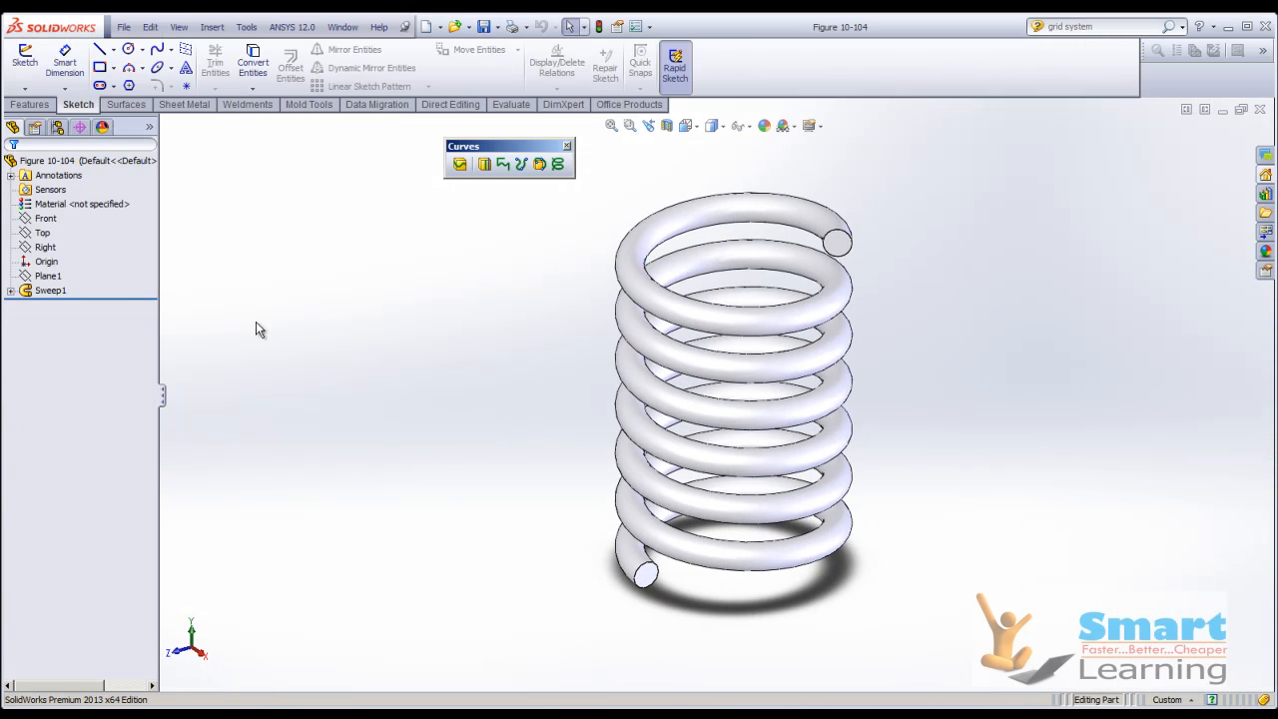
pyautogui.rightClick(57, 291)
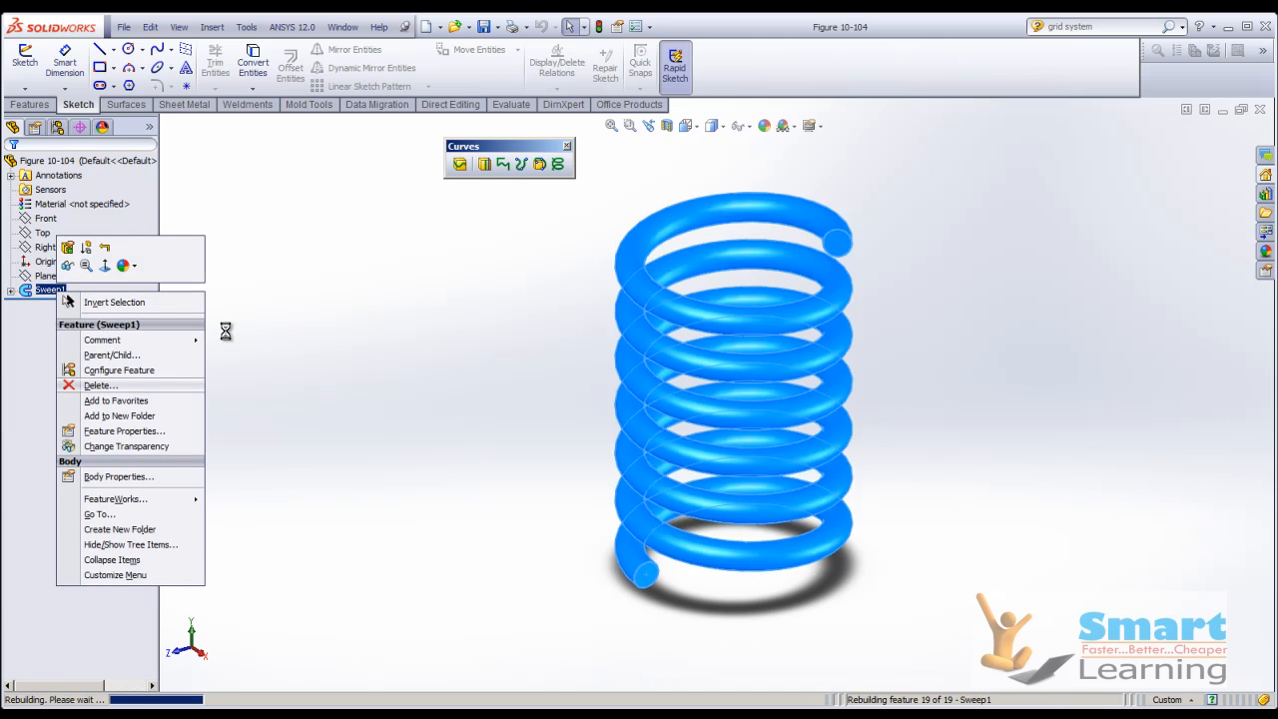
pyautogui.press('Delete')
pyautogui.click(517, 278)
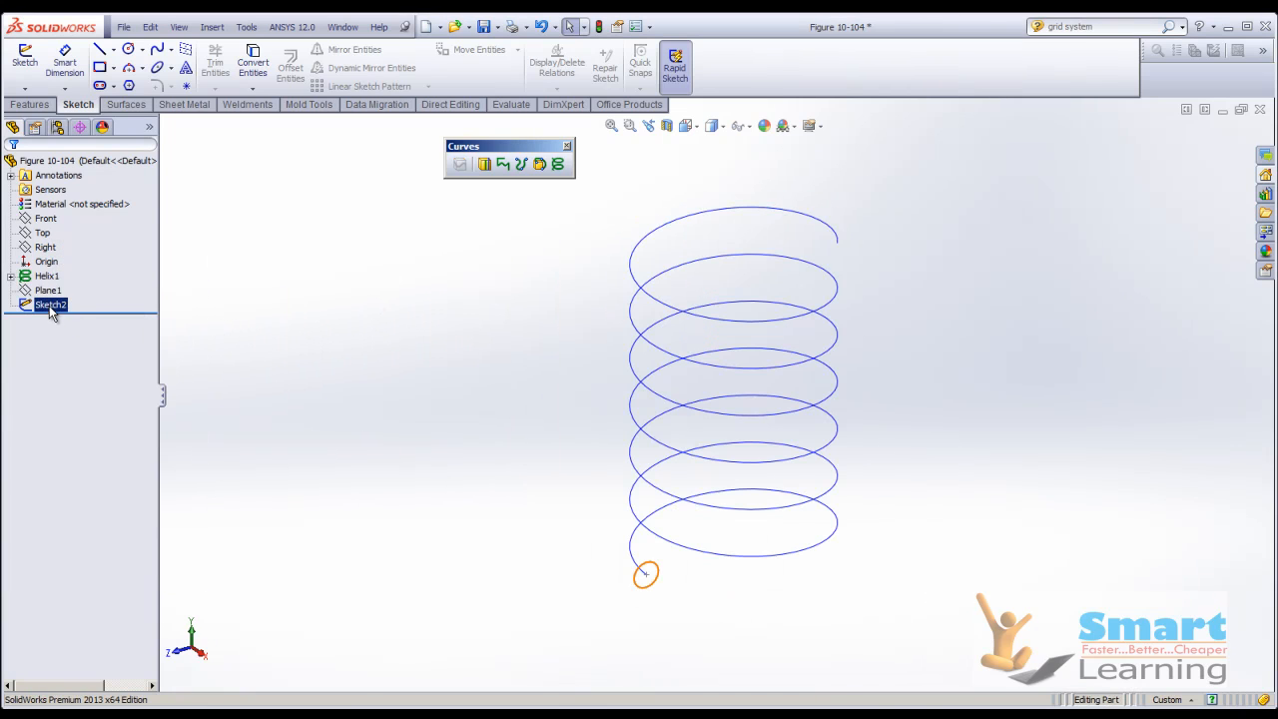
pyautogui.moveTo(348, 342); pyautogui.dragTo(849, 374, button='middle')
pyautogui.press('Escape')
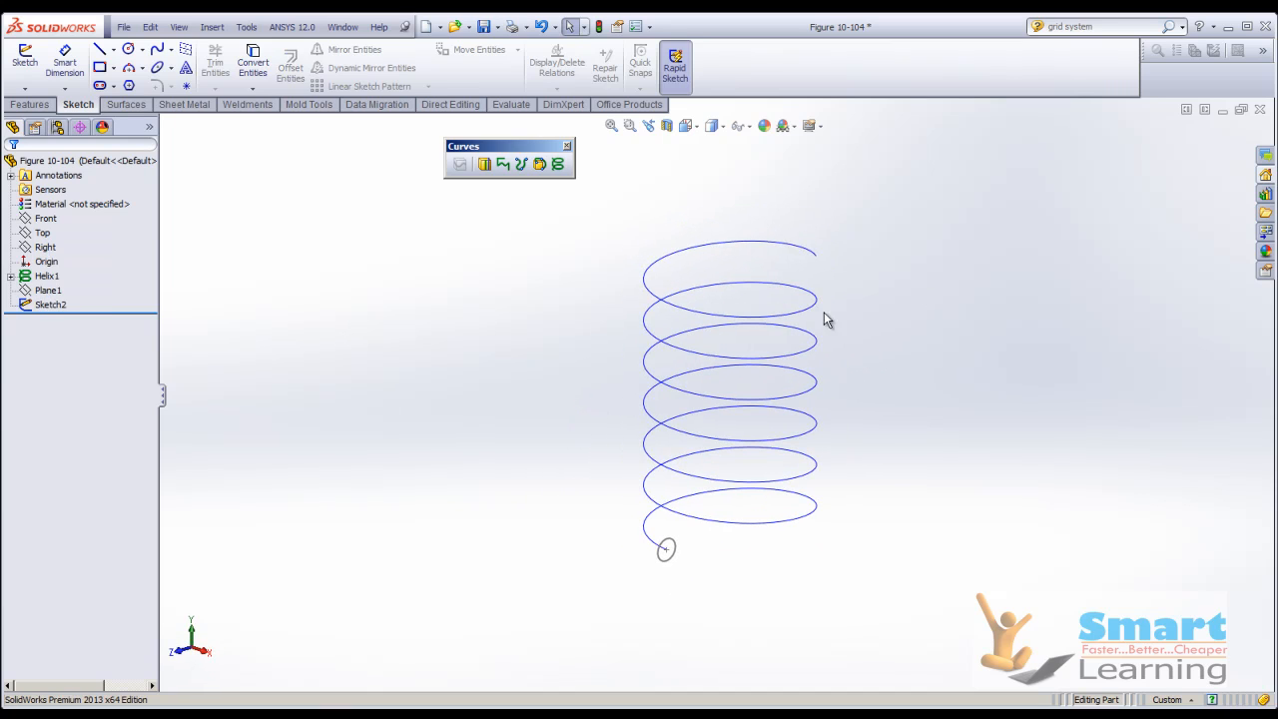
# Close the spring part without saving its changes and create a new part document.
pyautogui.click(1260, 110)
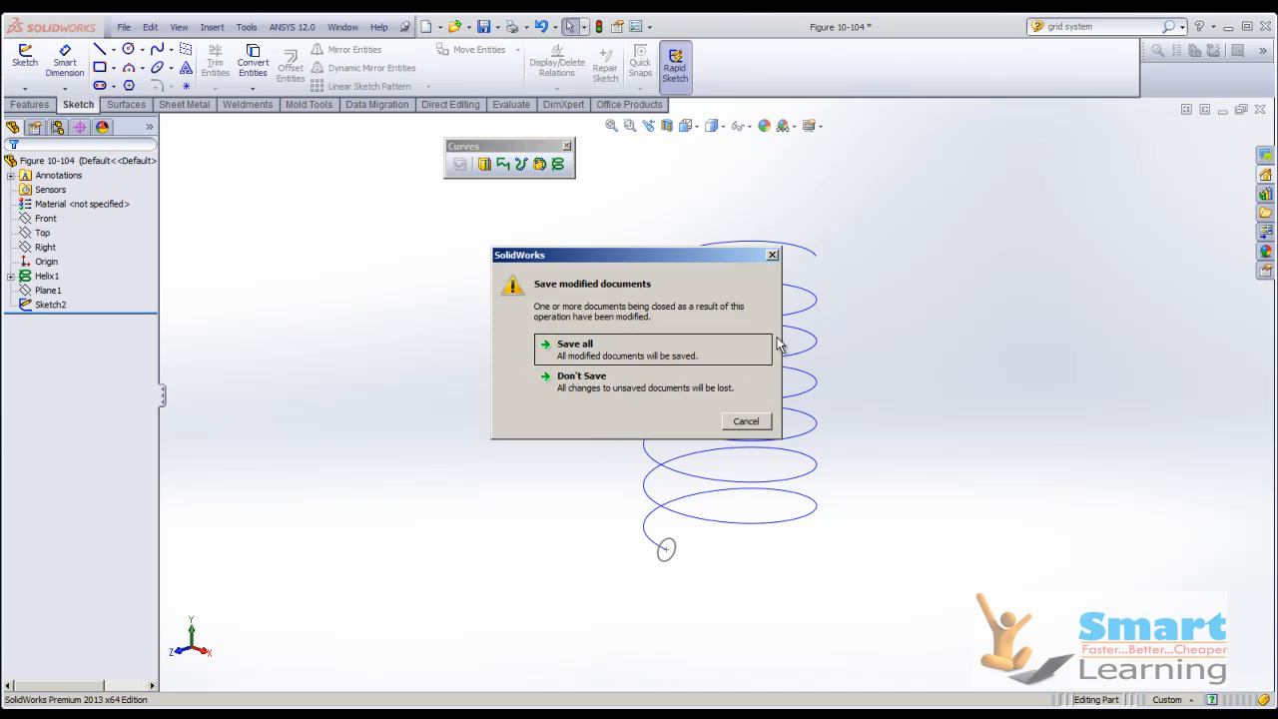
pyautogui.click(699, 386)
pyautogui.click(320, 27)
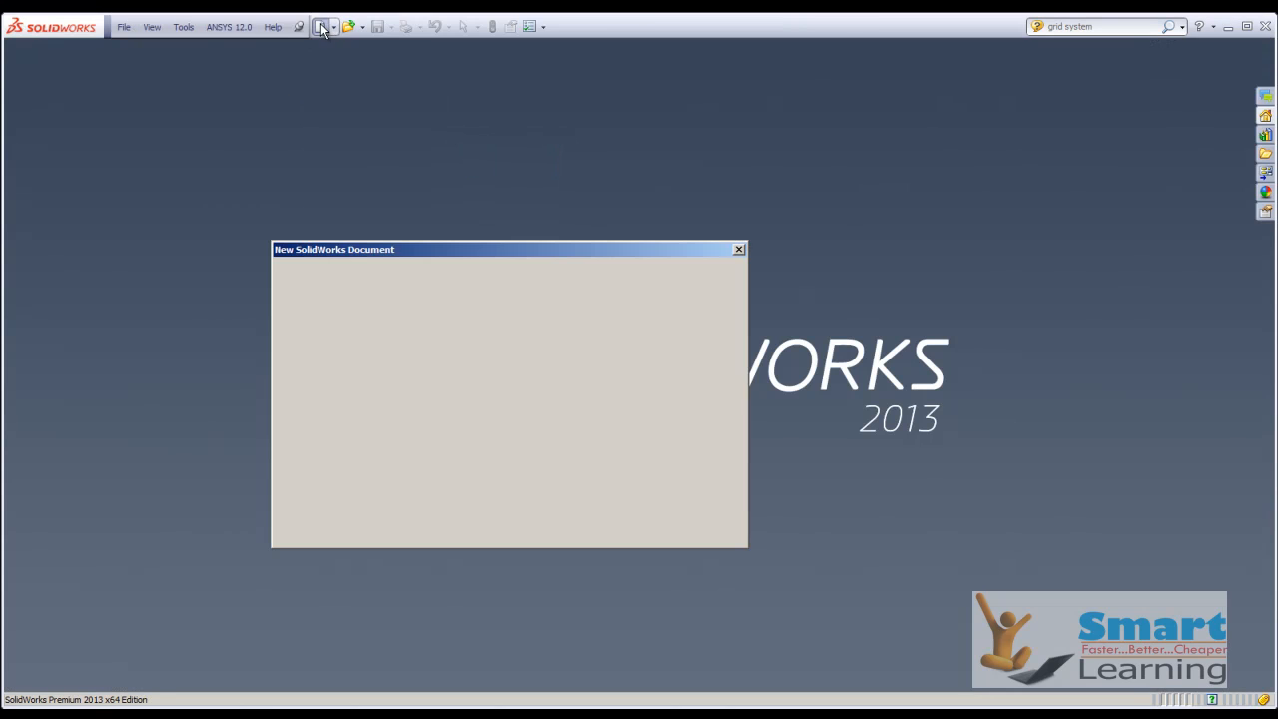
pyautogui.click(560, 529)
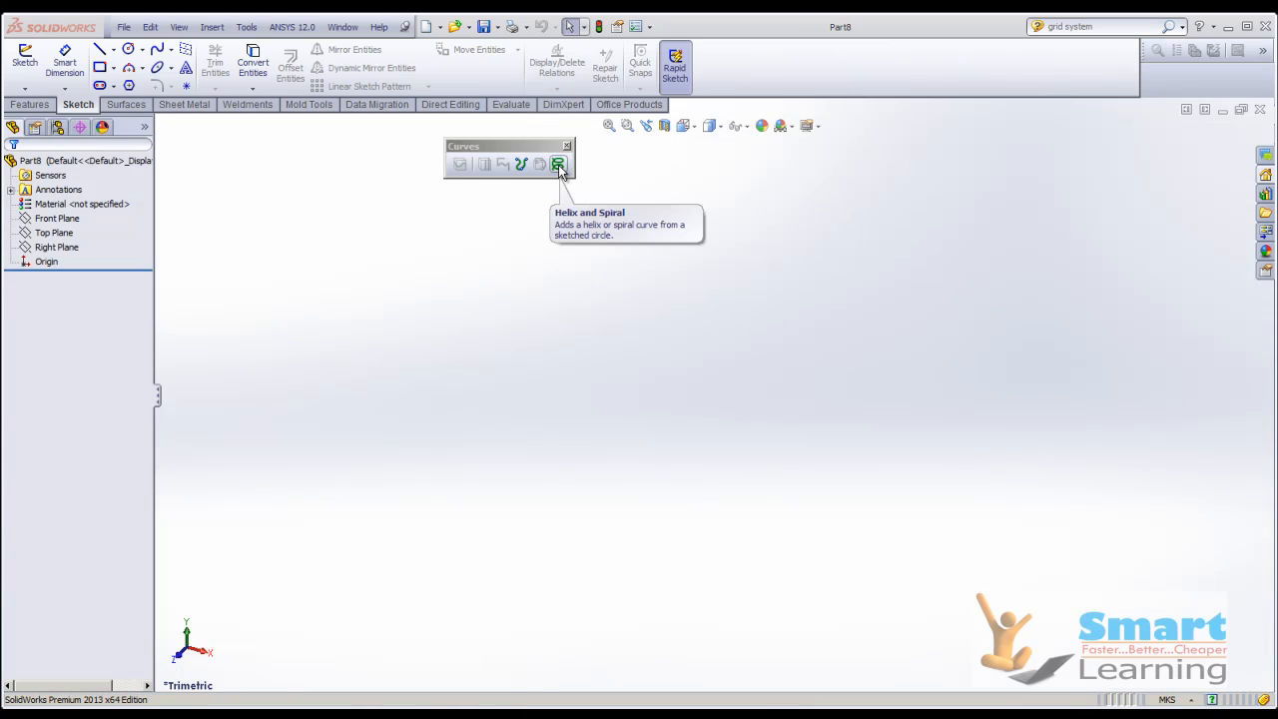
# Start a Helix and Spiral curve on the Top Plane and sketch a 10 m diameter circle centred on the origin.
pyautogui.click(558, 166)
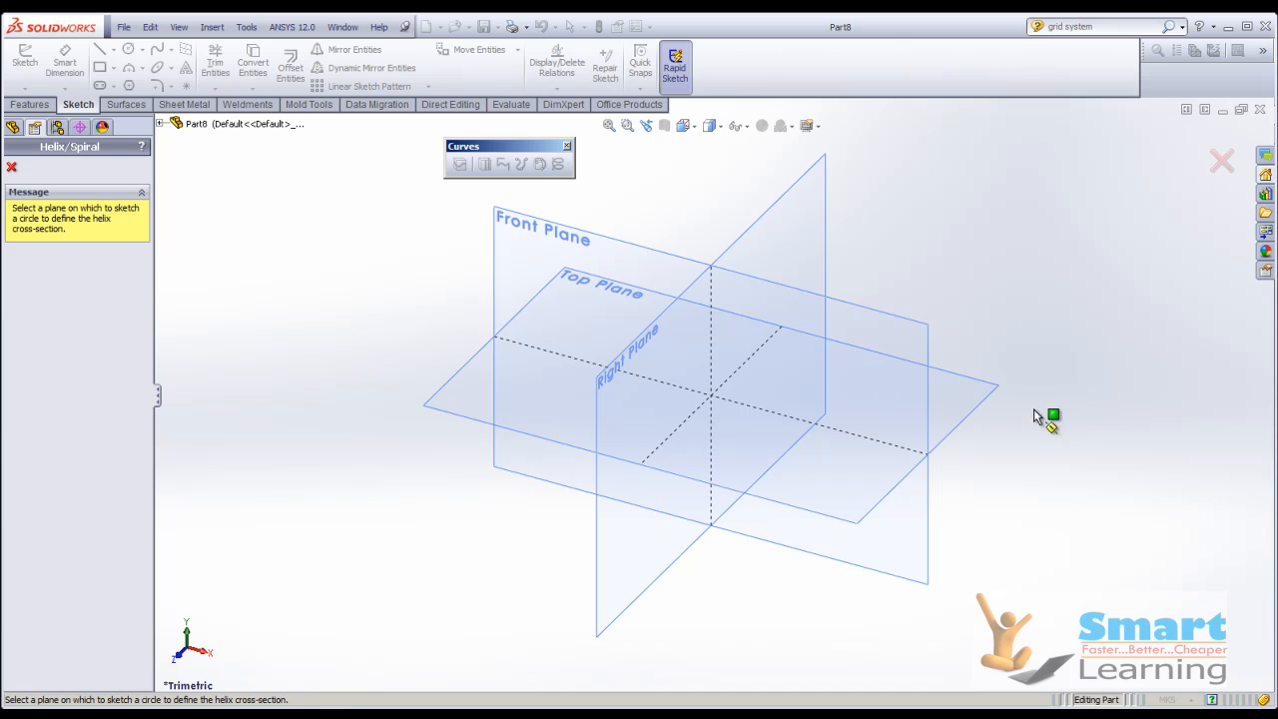
pyautogui.click(994, 394)
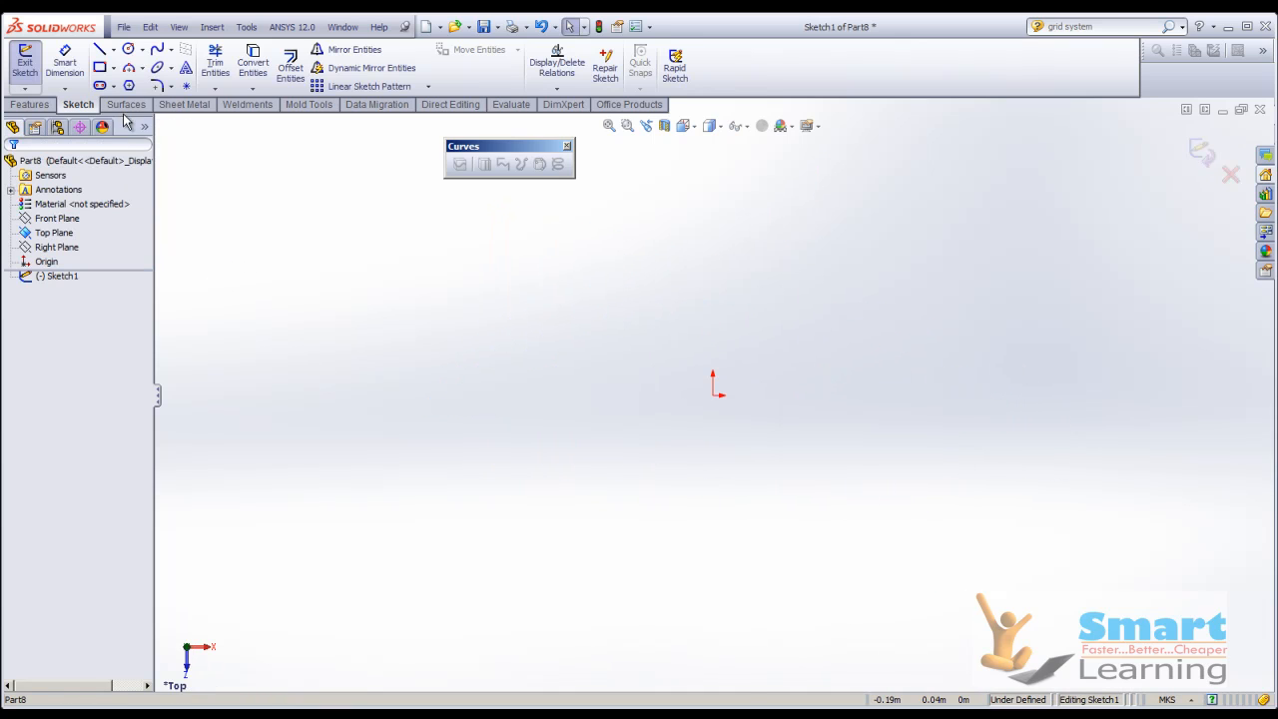
pyautogui.click(128, 49)
pyautogui.click(713, 396)
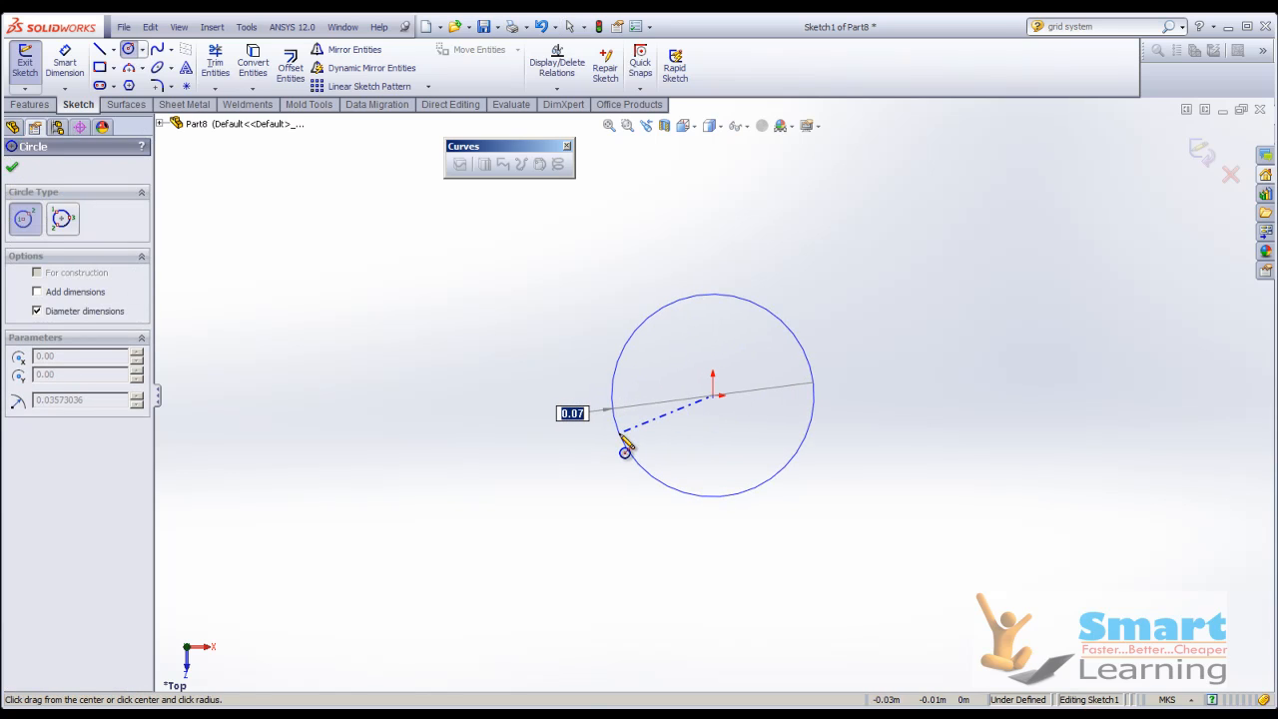
pyautogui.write('10')
pyautogui.press('Return')
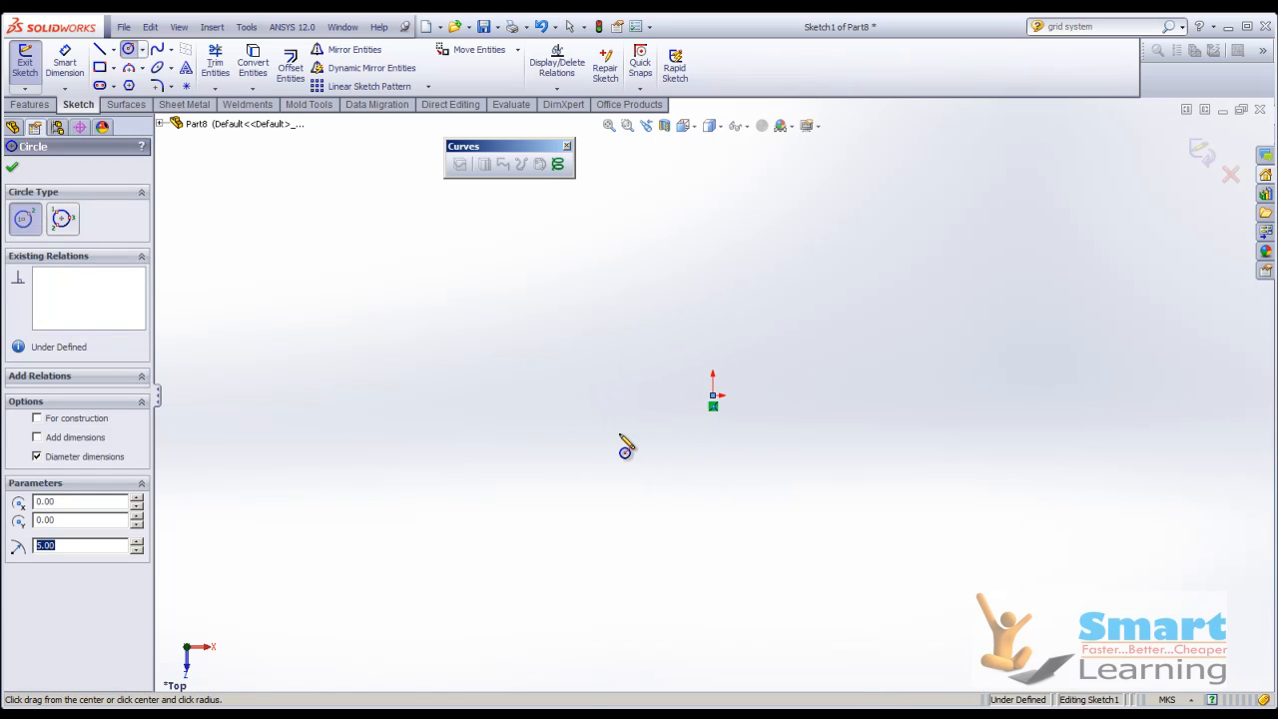
pyautogui.click(12, 167)
pyautogui.moveTo(646, 439); pyautogui.dragTo(715, 402, button='middle')
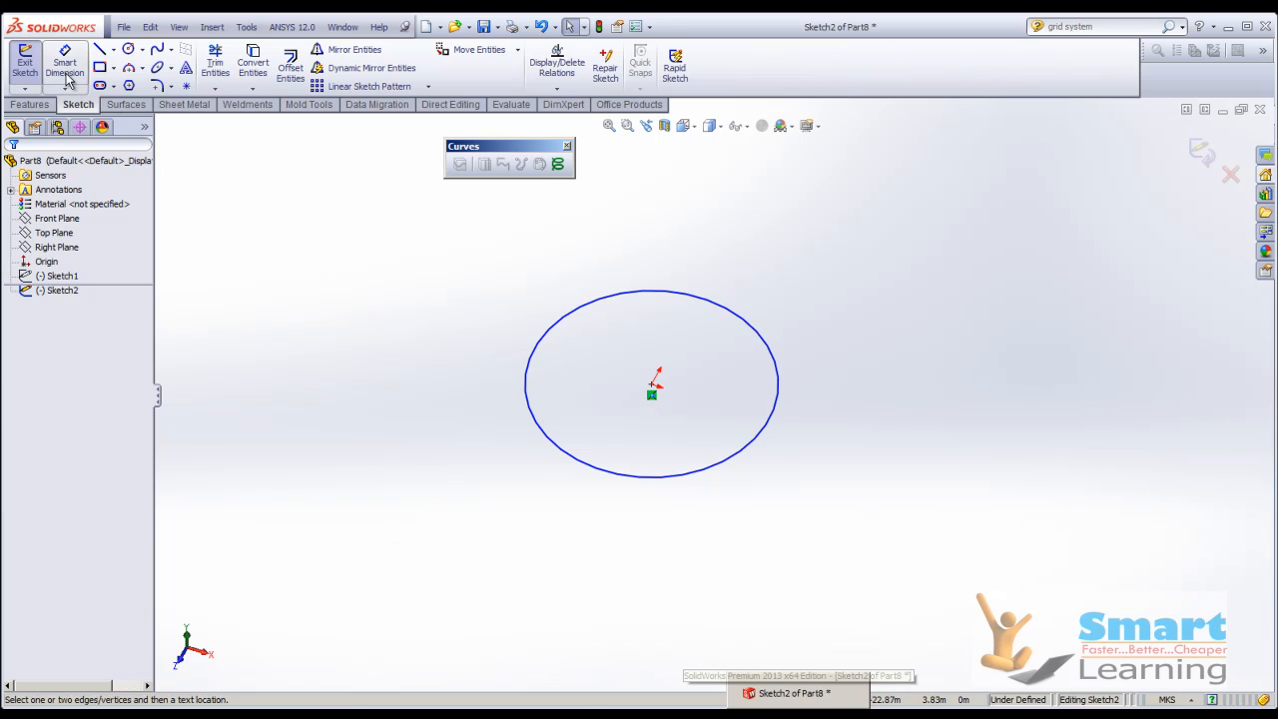
# Dimension the circle's diameter as 10 m and finish the sketch to begin defining the helix.
pyautogui.click(67, 78)
pyautogui.click(775, 360)
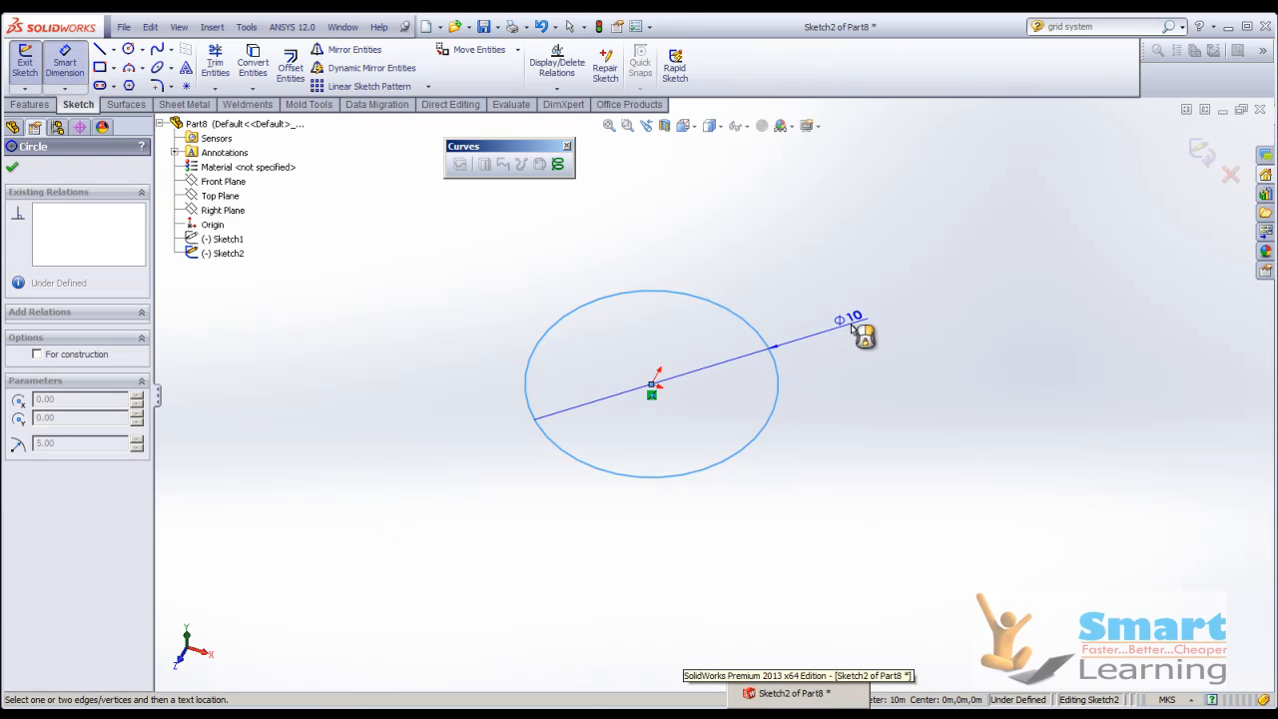
pyautogui.click(888, 446)
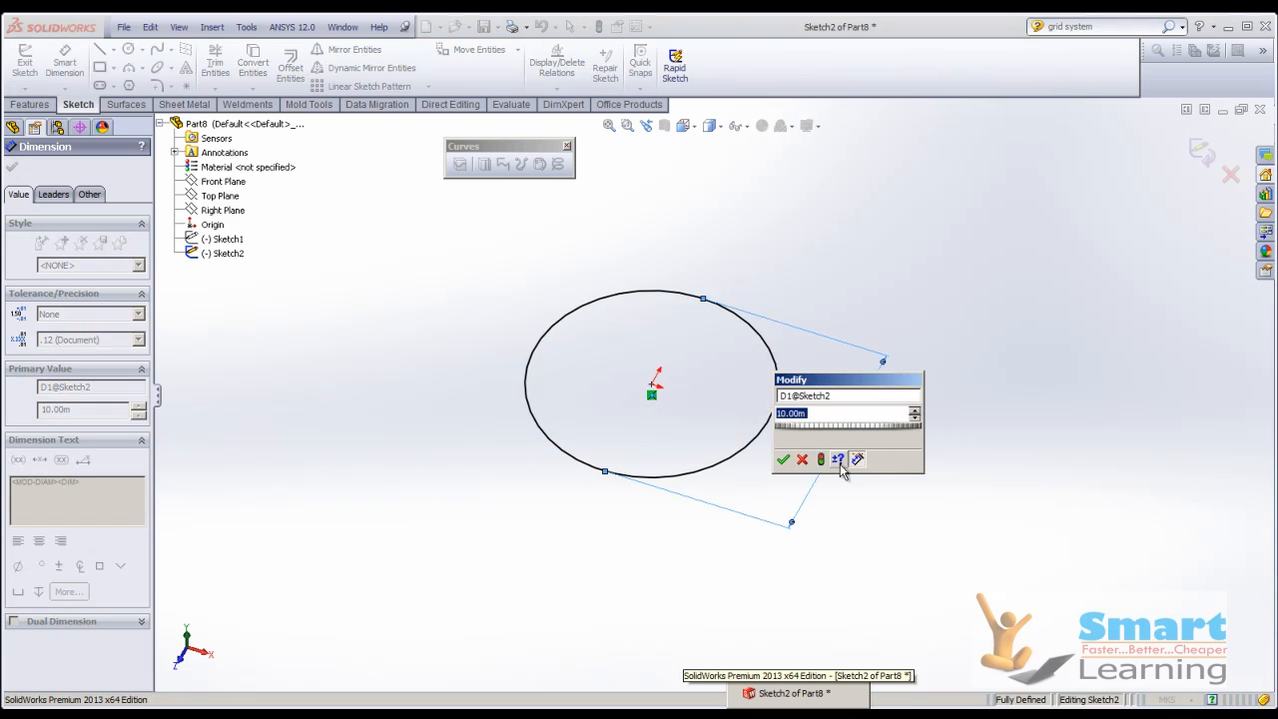
pyautogui.click(783, 460)
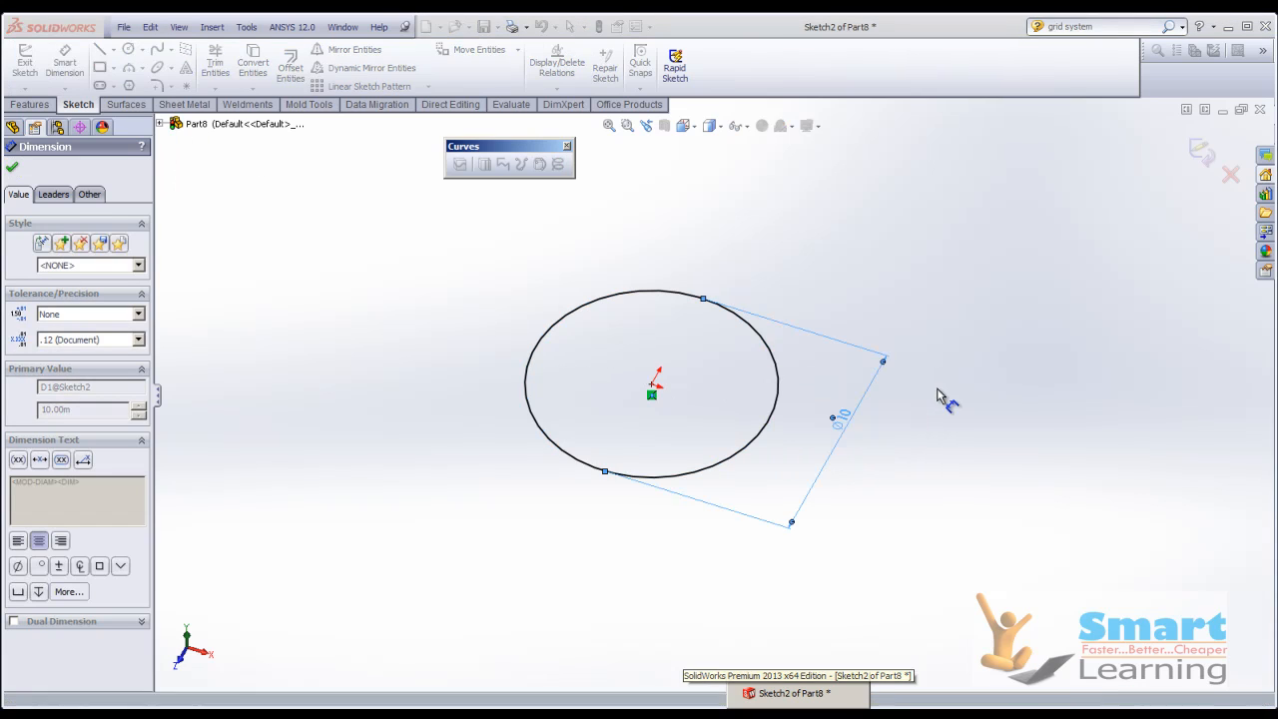
pyautogui.click(1203, 152)
pyautogui.moveTo(785, 456); pyautogui.dragTo(771, 509, button='middle')
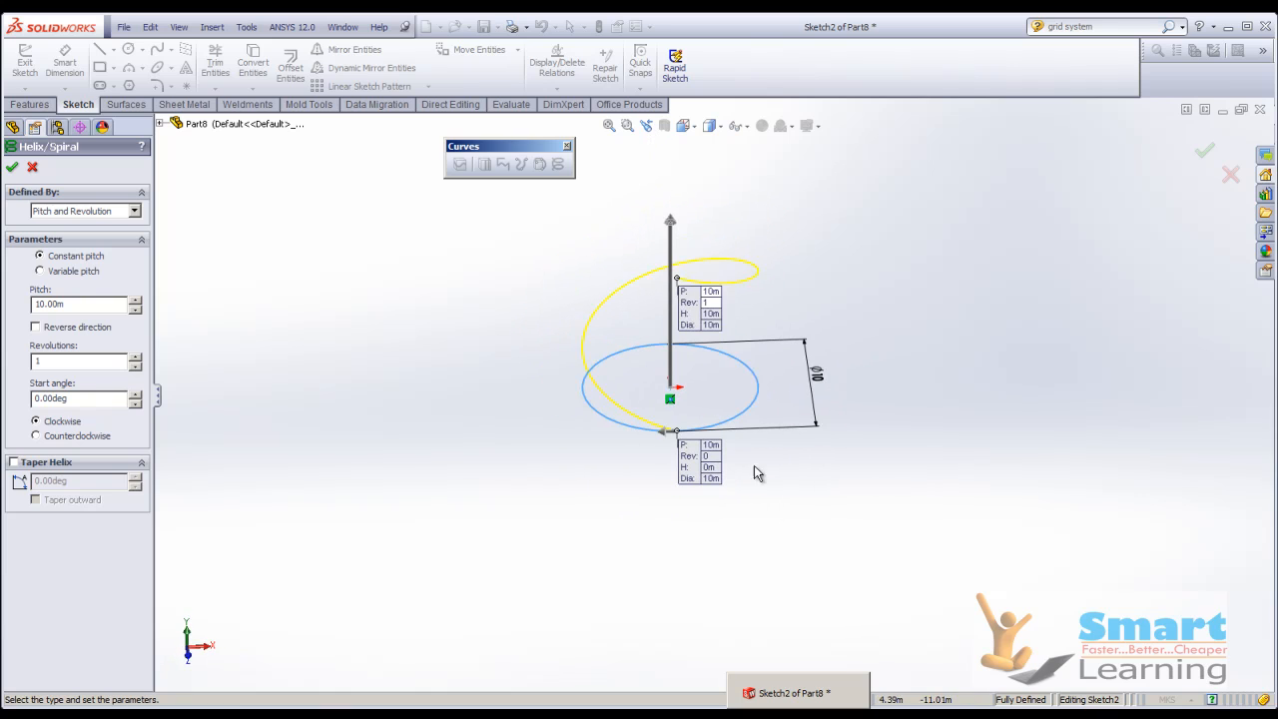
# Set the helix's constant pitch to 15 m.
pyautogui.scroll(-2, 771, 501)
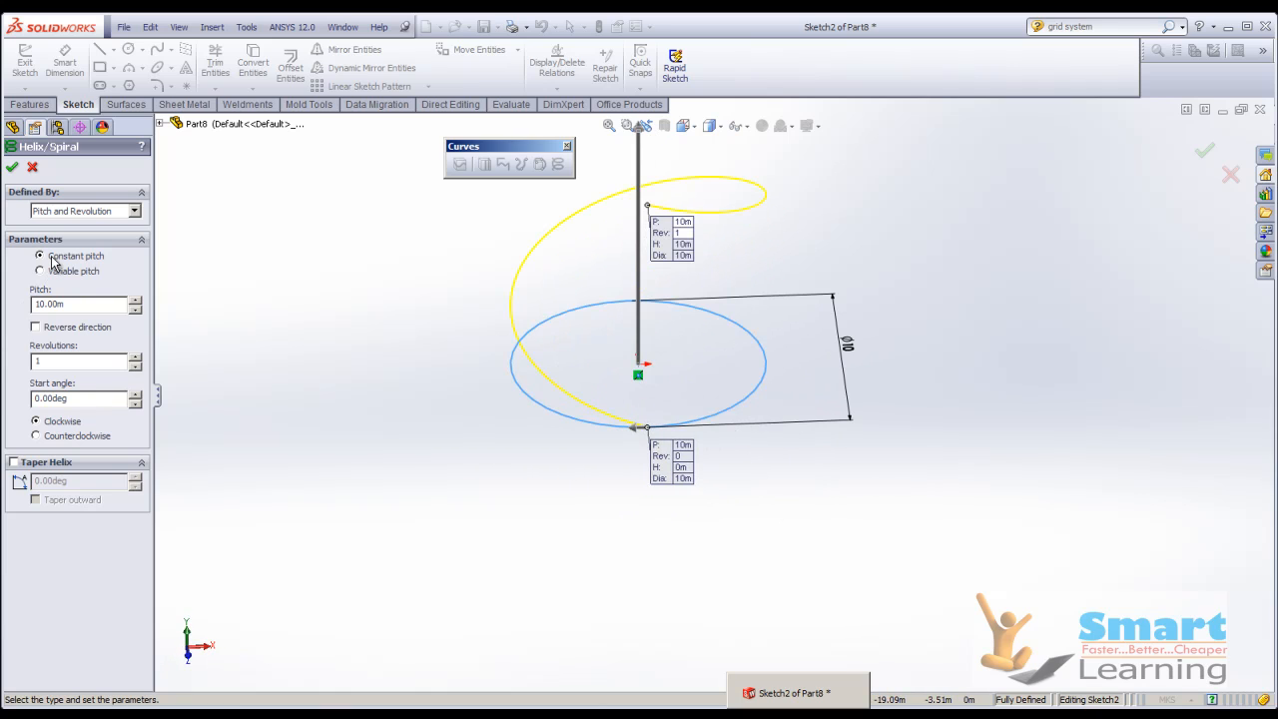
pyautogui.click(78, 304)
pyautogui.write('15')
pyautogui.press('Return')
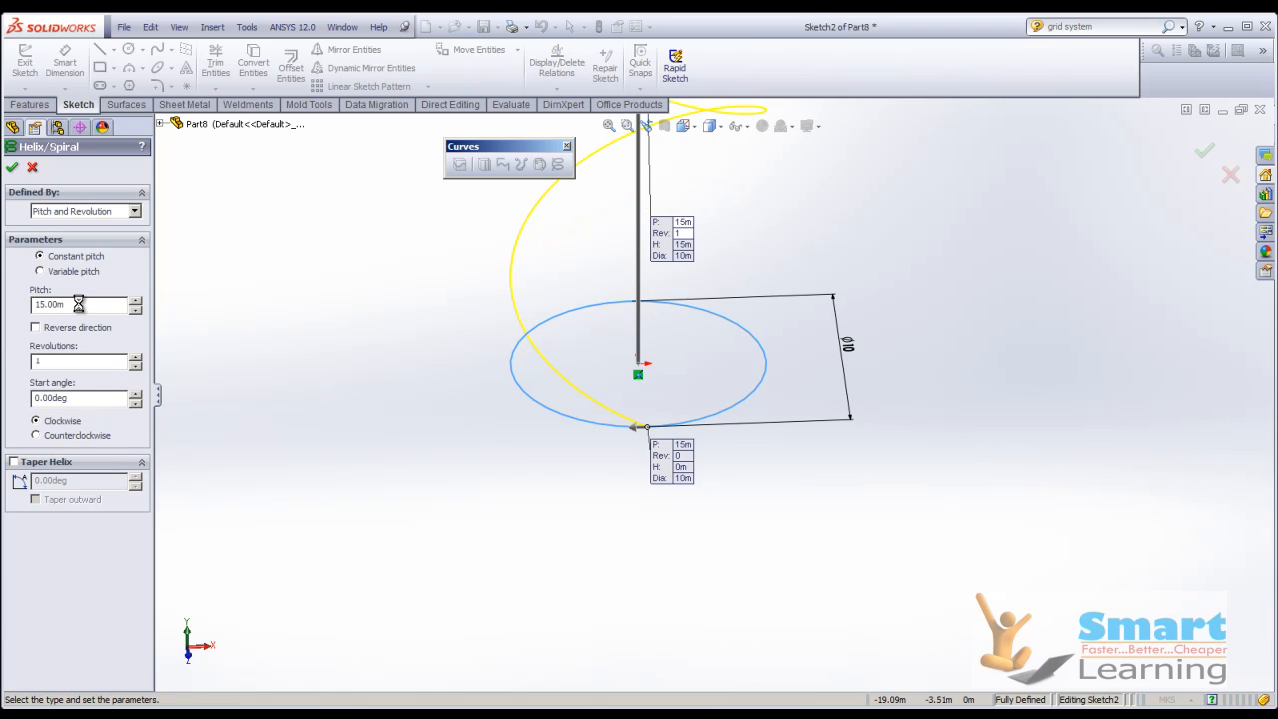
# Set the helix's constant pitch to 5 m and its number of revolutions to 7.
pyautogui.click(79, 304)
pyautogui.write('5')
pyautogui.press('Return')
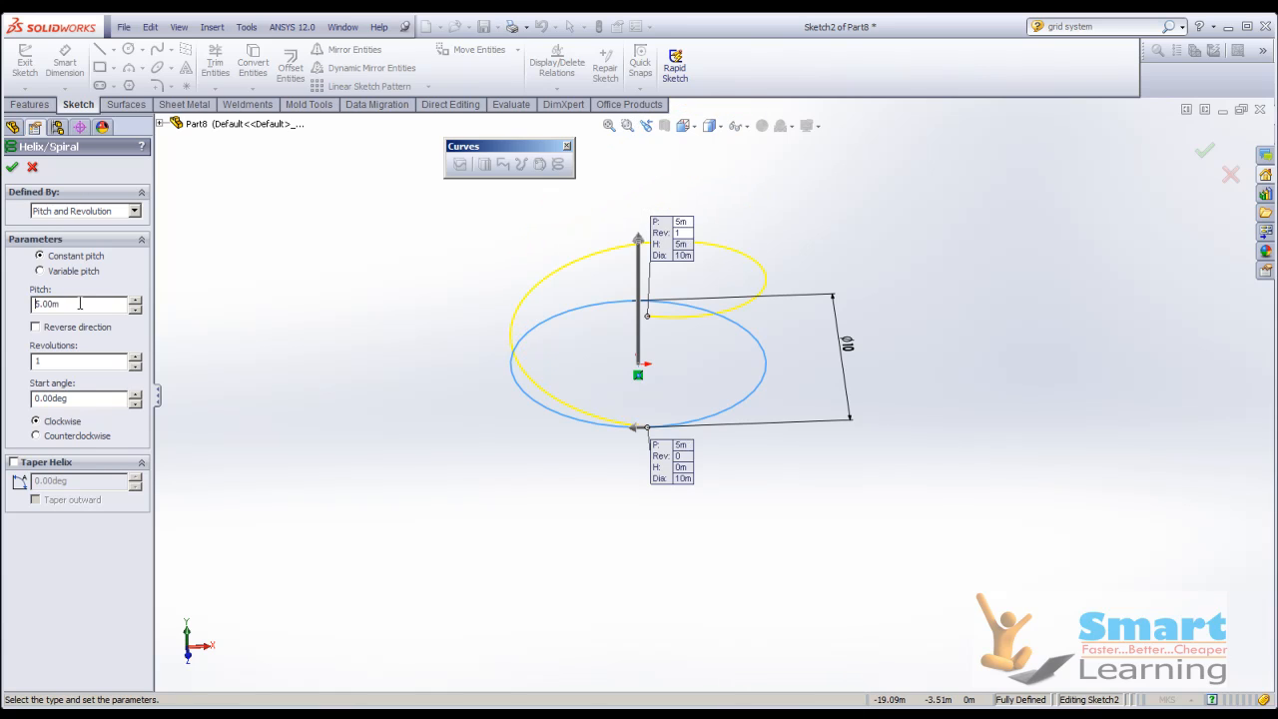
pyautogui.click(140, 358)
pyautogui.click(140, 357)
pyautogui.click(140, 357)
pyautogui.click(140, 357)
pyautogui.click(140, 357)
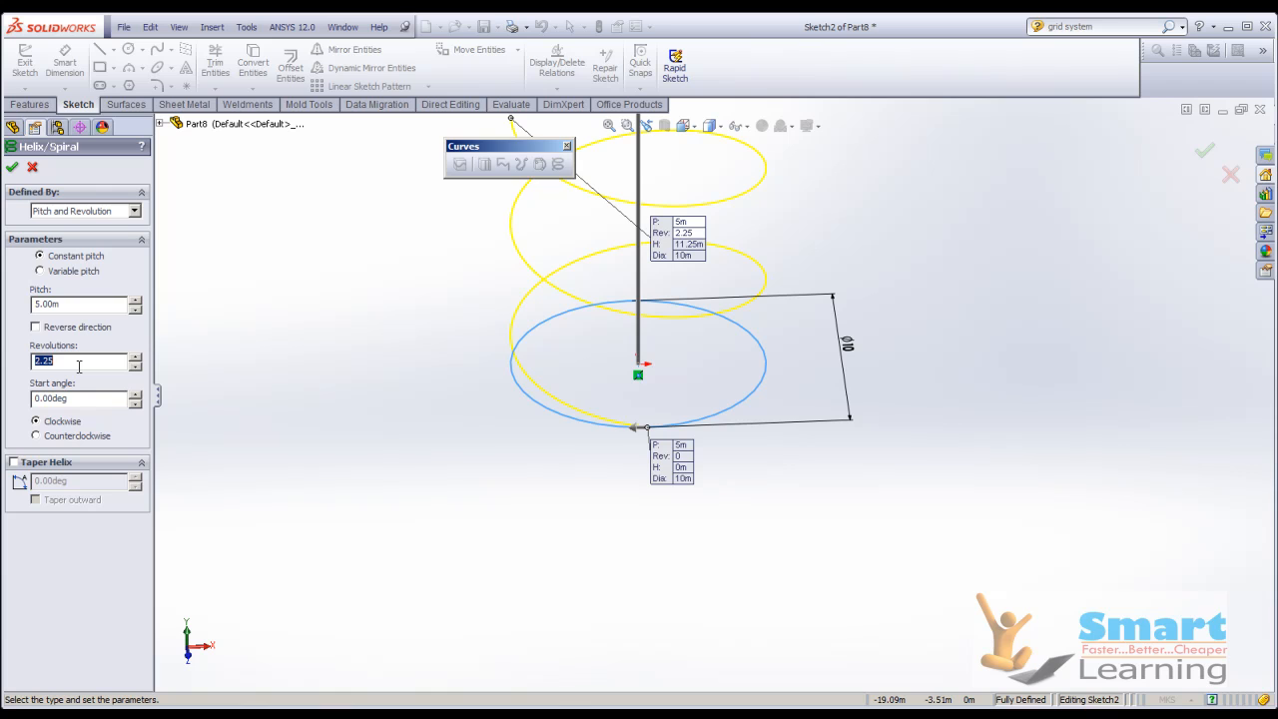
pyautogui.press('Return')
# Switch the helix to variable pitch and give its second region a pitch of 8 m and a diameter of 8 m.
pyautogui.scroll(8, 465, 583)
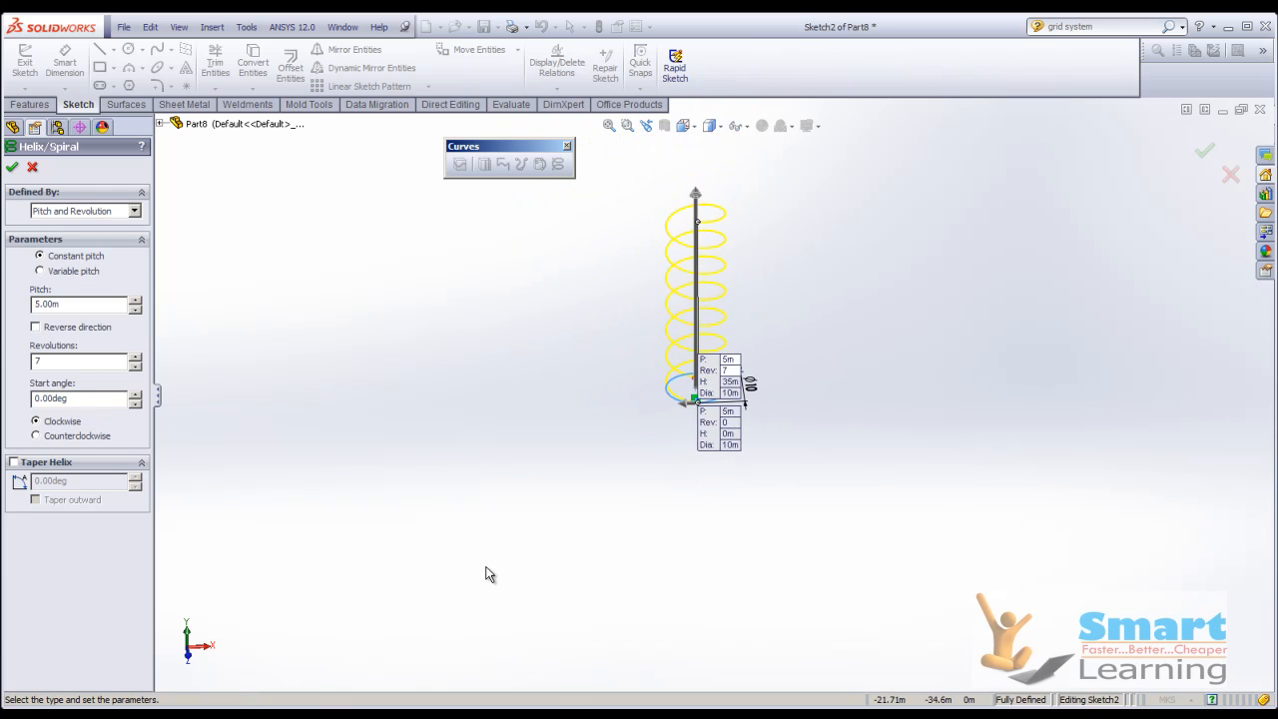
pyautogui.scroll(-4, 719, 341)
pyautogui.moveTo(719, 340); pyautogui.dragTo(689, 418, button='middle')
pyautogui.scroll(1, 689, 418)
pyautogui.scroll(-3, 692, 438)
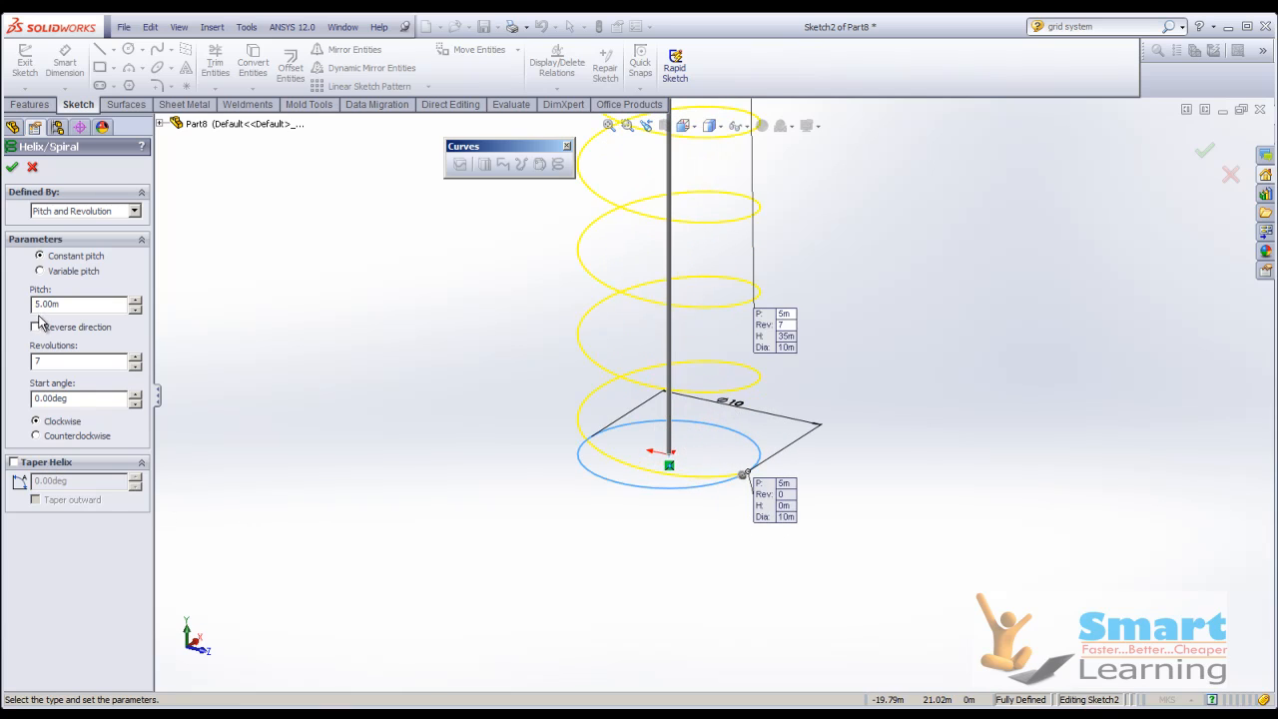
pyautogui.click(52, 272)
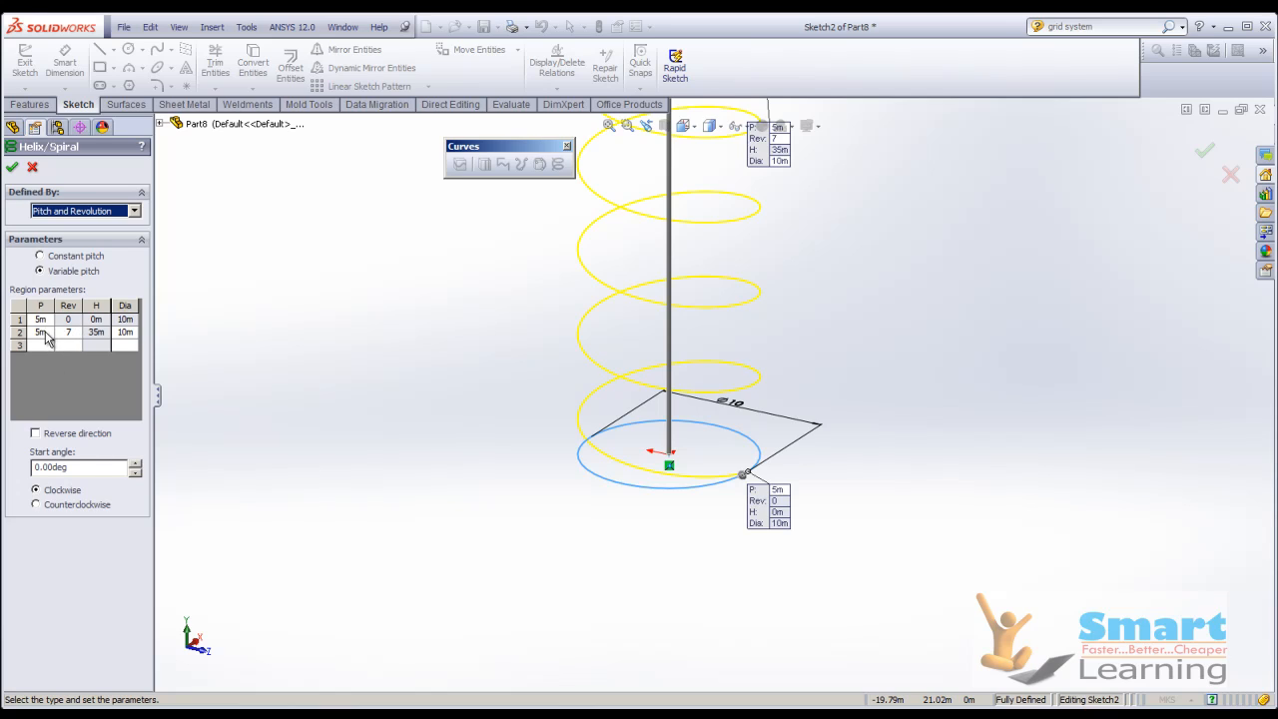
pyautogui.click(44, 333)
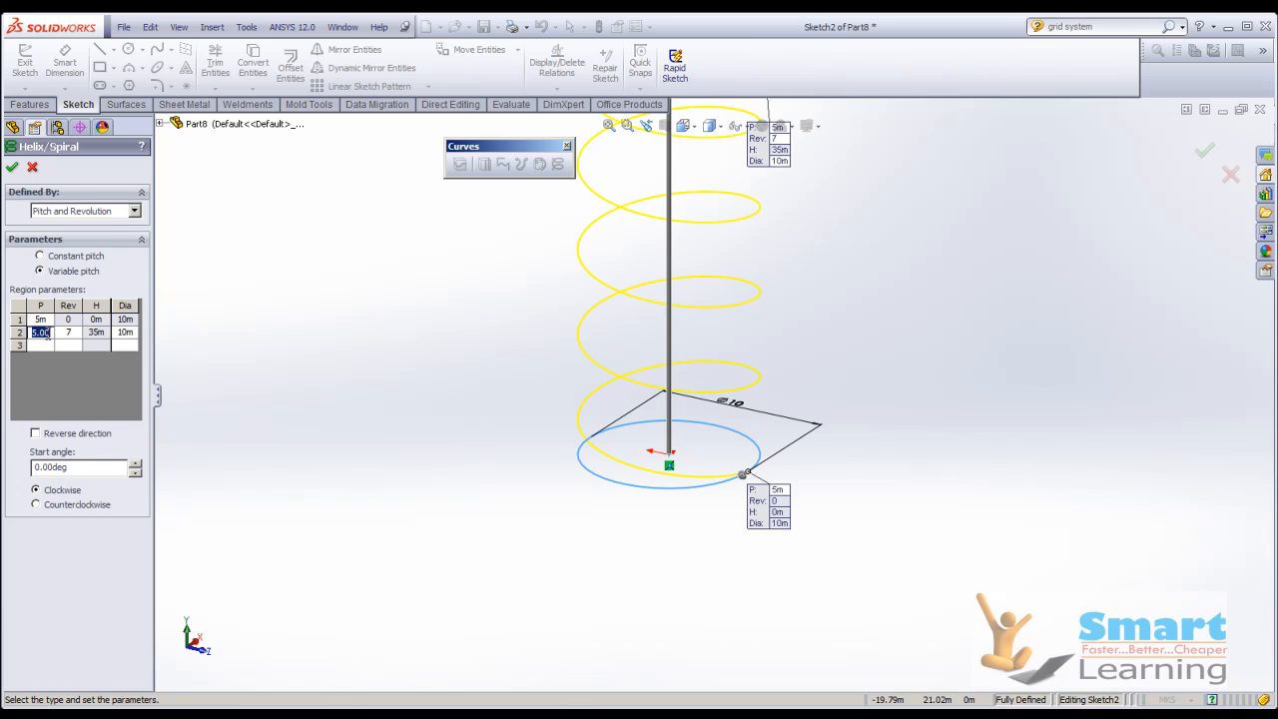
pyautogui.press('Tab')
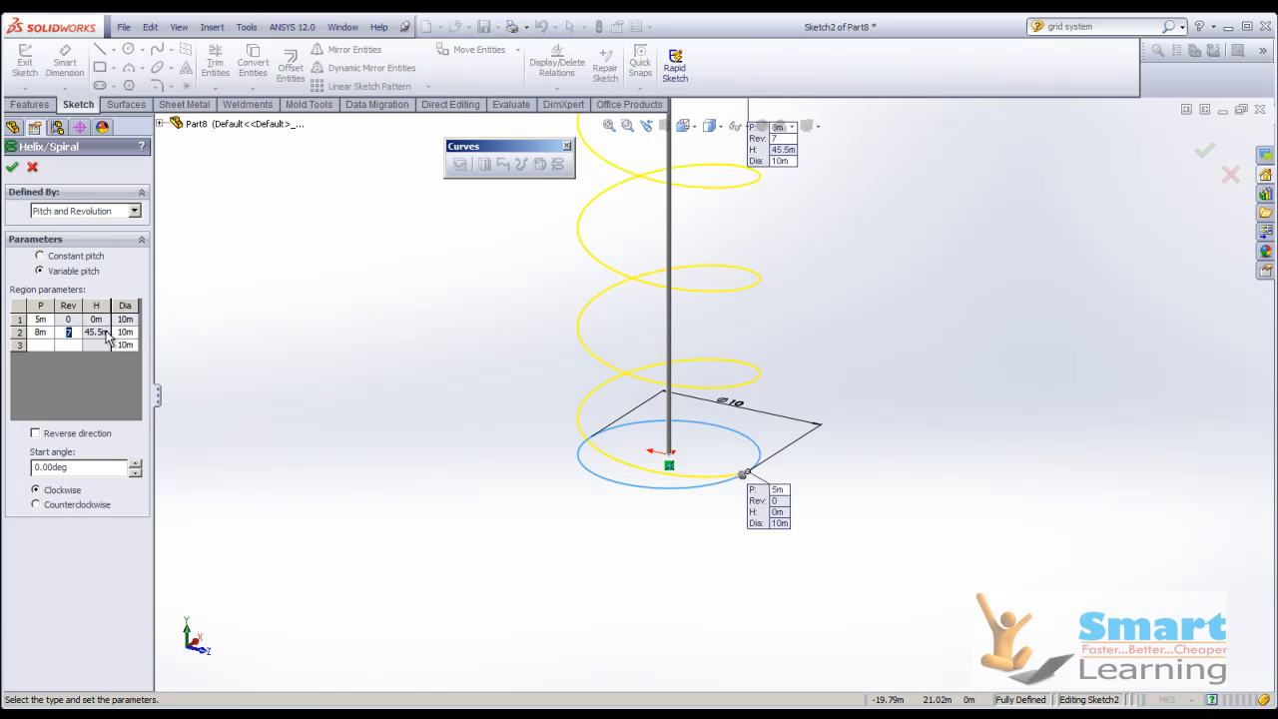
pyautogui.click(123, 333)
pyautogui.press('Return')
pyautogui.moveTo(436, 522); pyautogui.dragTo(445, 464, button='middle')
pyautogui.scroll(9, 428, 512)
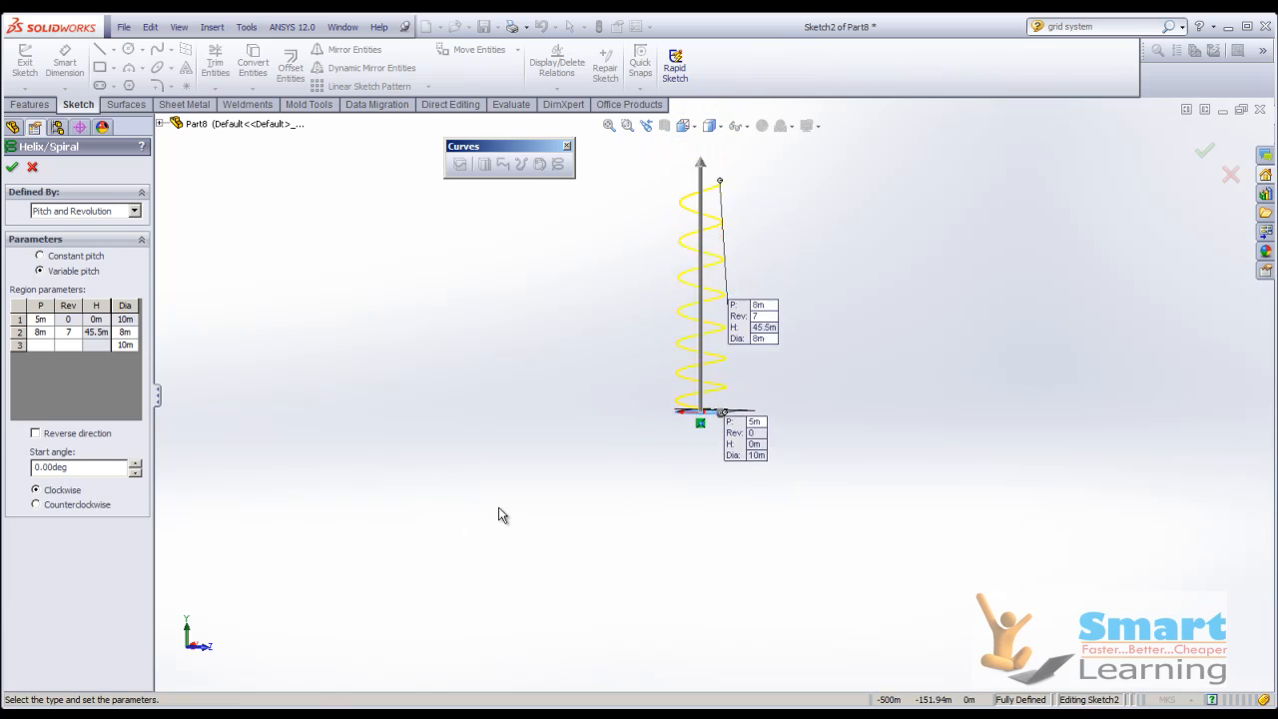
# Set the variable-pitch helix's start angle to 45 degrees and inspect its start point on the base circle.
pyautogui.scroll(-5, 709, 285)
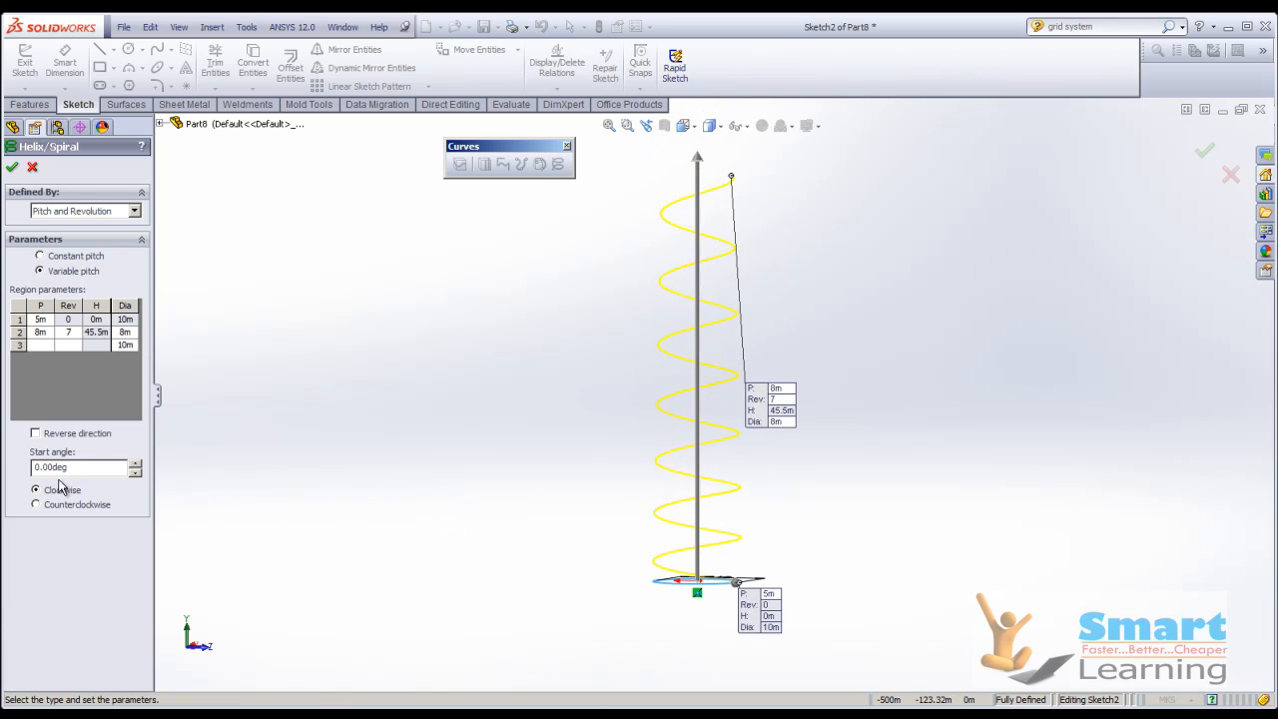
pyautogui.moveTo(62, 470); pyautogui.dragTo(28, 469)
pyautogui.write('45')
pyautogui.press('Return')
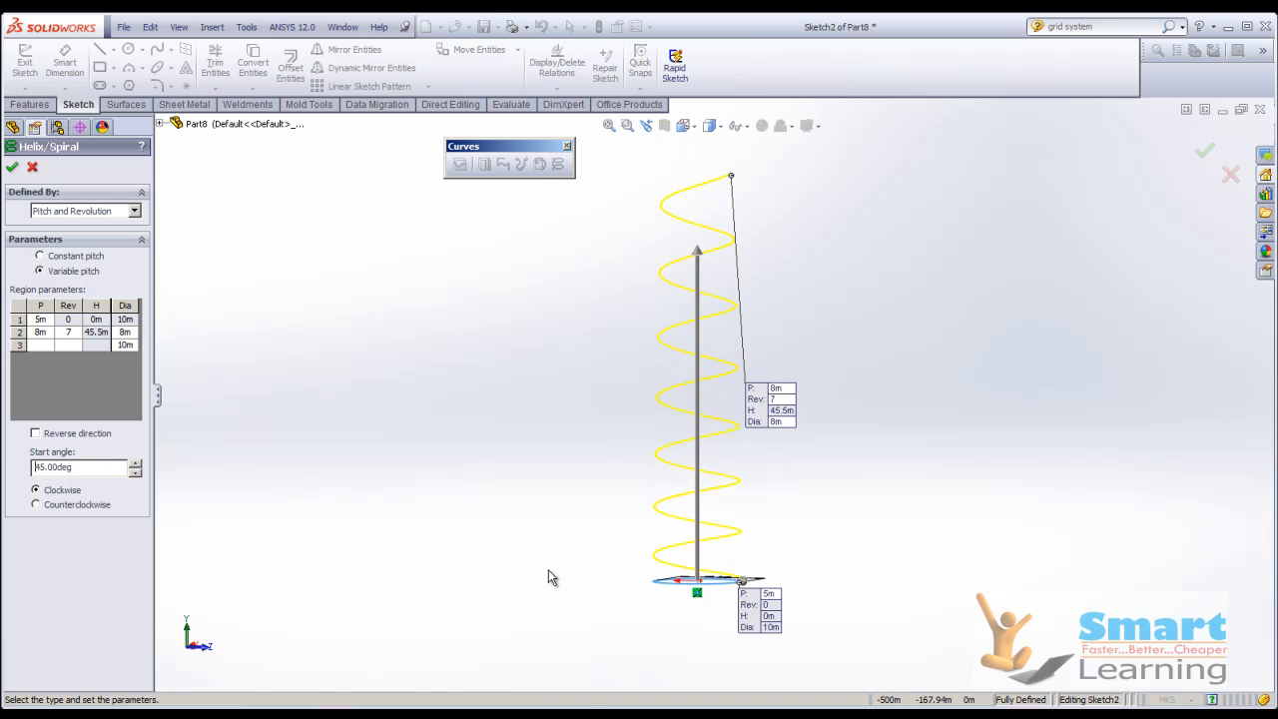
pyautogui.moveTo(731, 598); pyautogui.dragTo(742, 670, button='middle')
pyautogui.scroll(1, 744, 599)
pyautogui.scroll(-4, 745, 587)
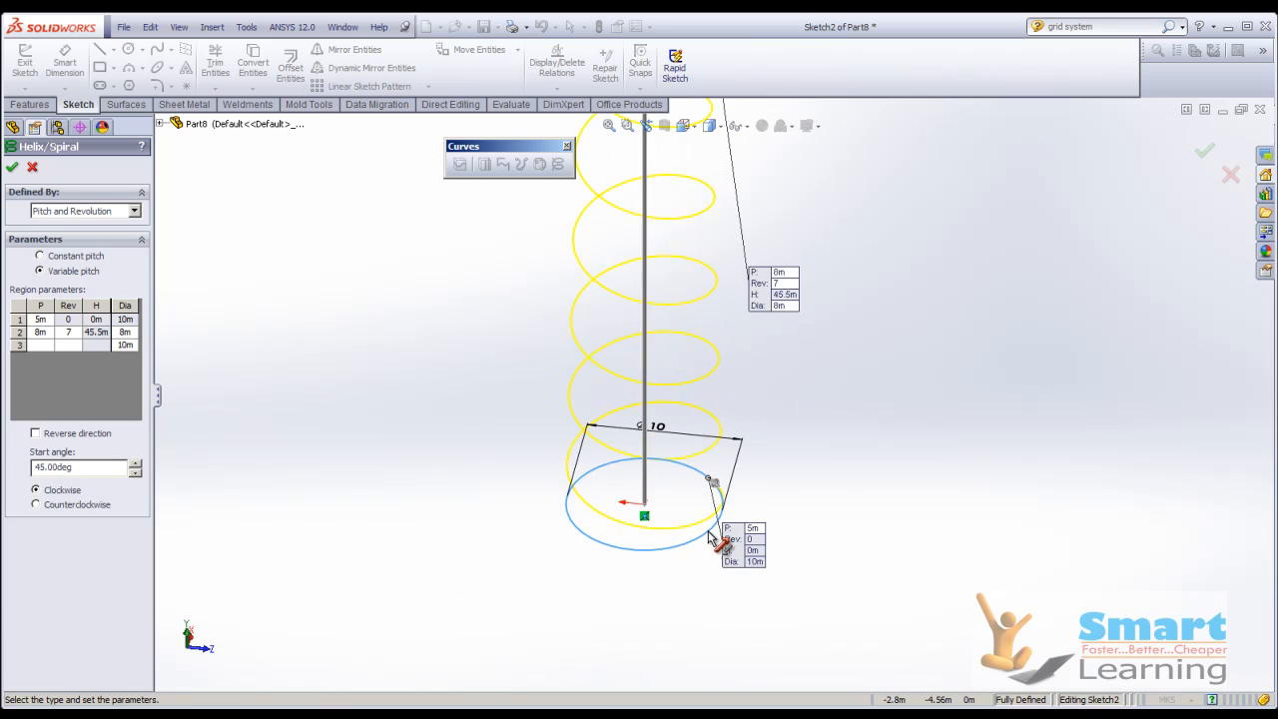
pyautogui.scroll(-5, 713, 539)
# Set the start angle of the helix to 0 degrees.
pyautogui.moveTo(74, 468); pyautogui.dragTo(34, 467)
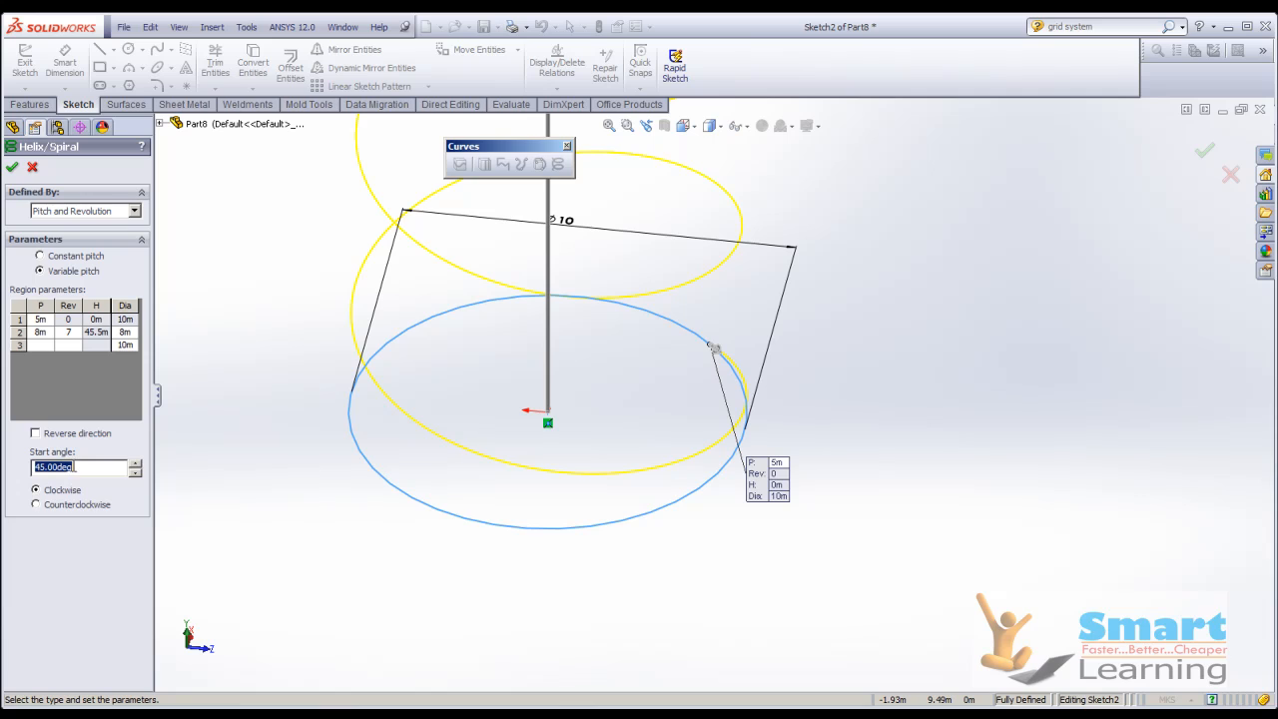
pyautogui.write('0')
pyautogui.press('Return')
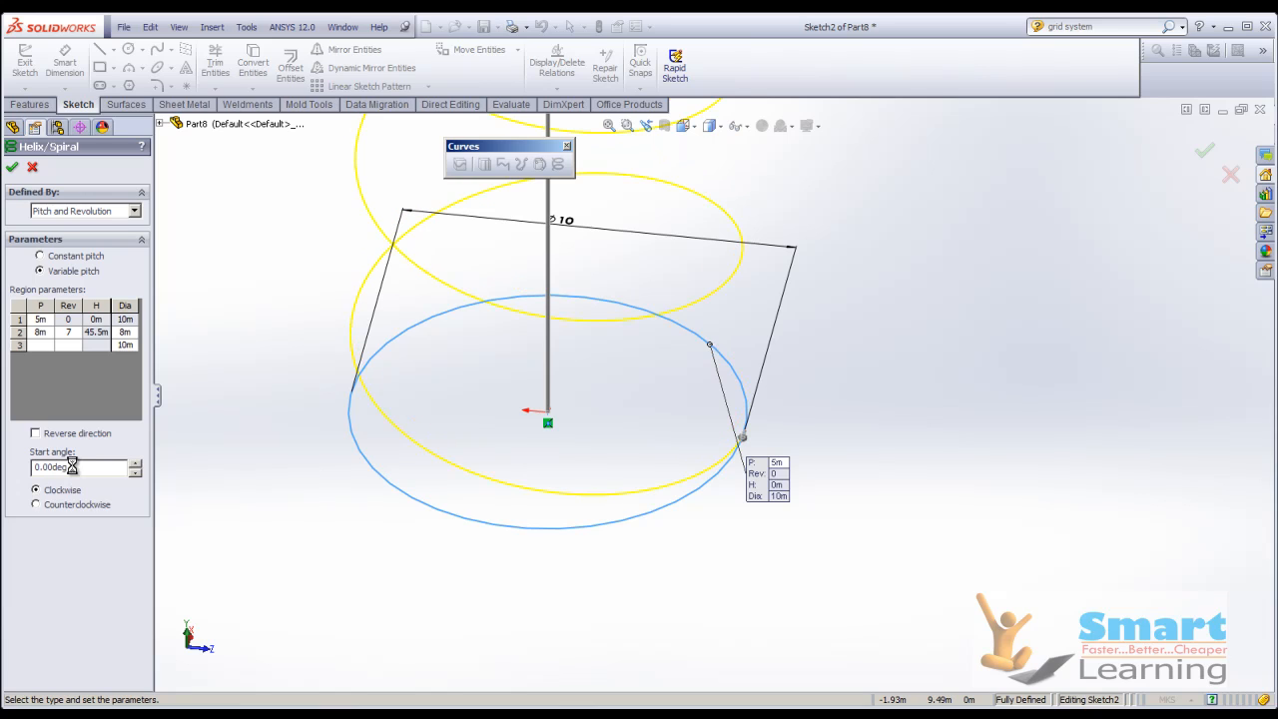
# Set the start angle of the helix to 90 degrees.
pyautogui.doubleClick(44, 466)
pyautogui.write('90')
pyautogui.press('Return')
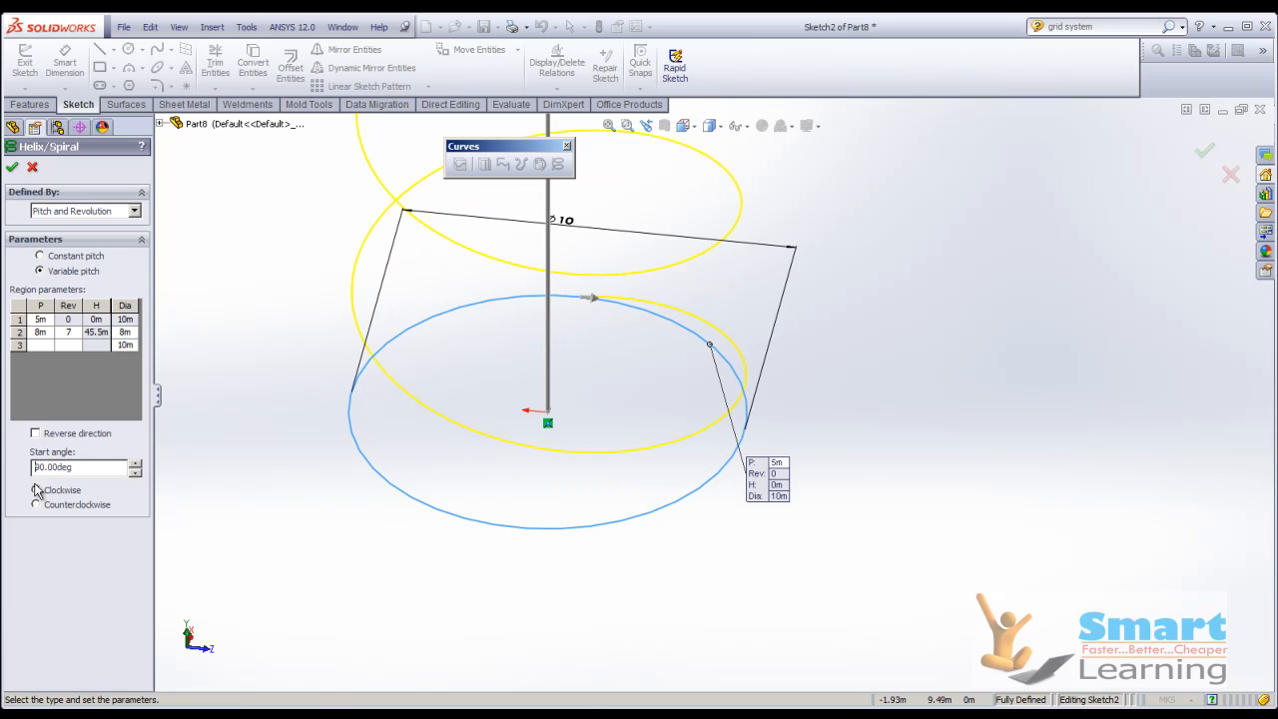
# Try the counterclockwise rotation and the reversed direction on the helix, restoring the clockwise, non-reversed settings.
pyautogui.click(40, 504)
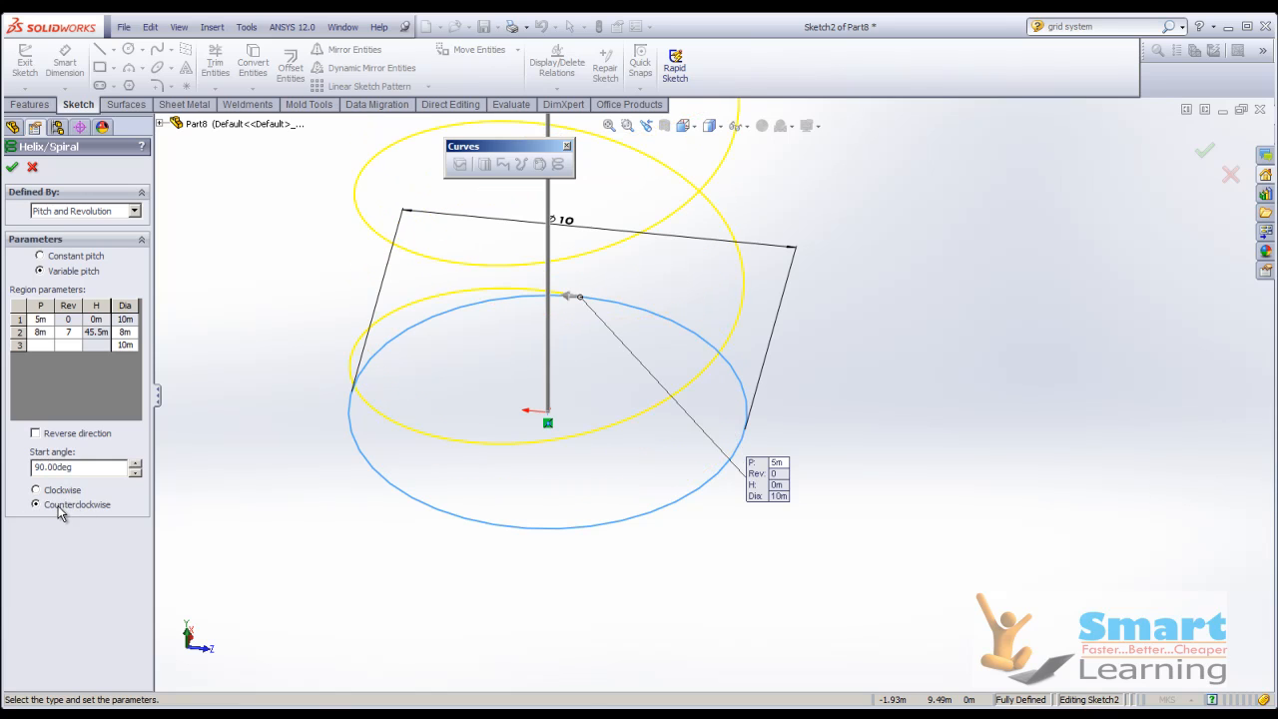
pyautogui.click(62, 490)
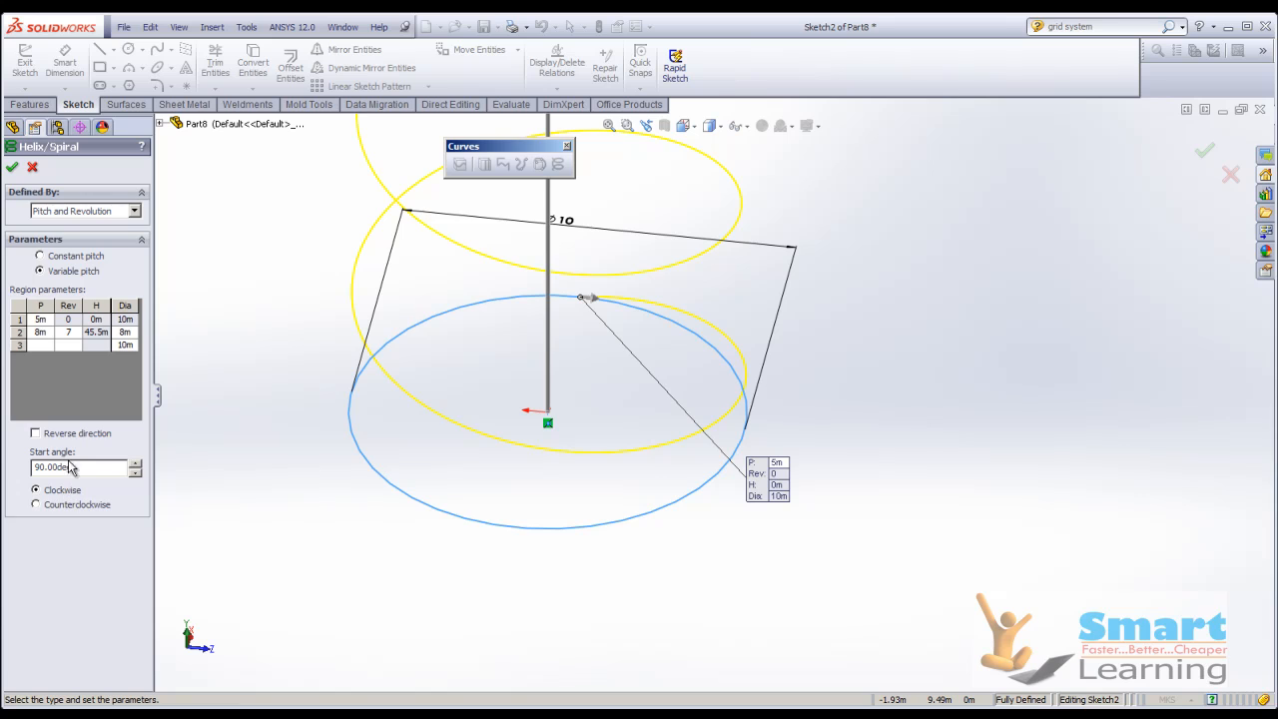
pyautogui.click(36, 433)
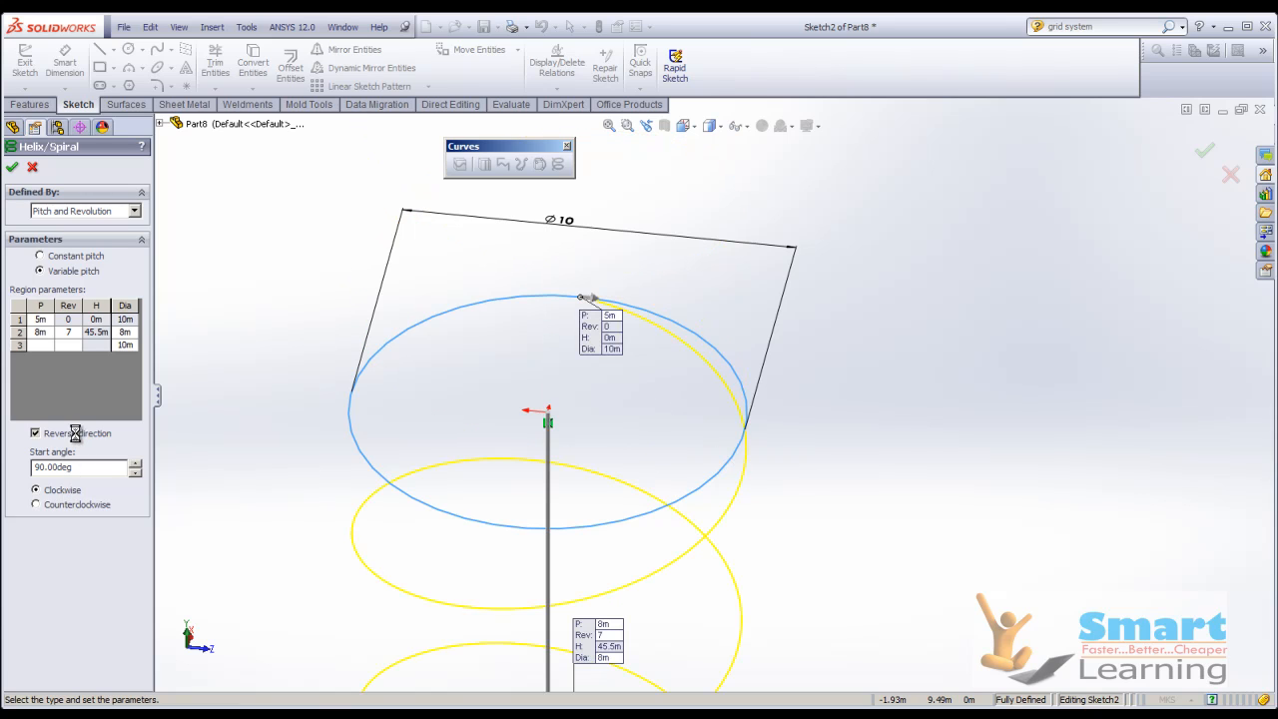
pyautogui.click(78, 436)
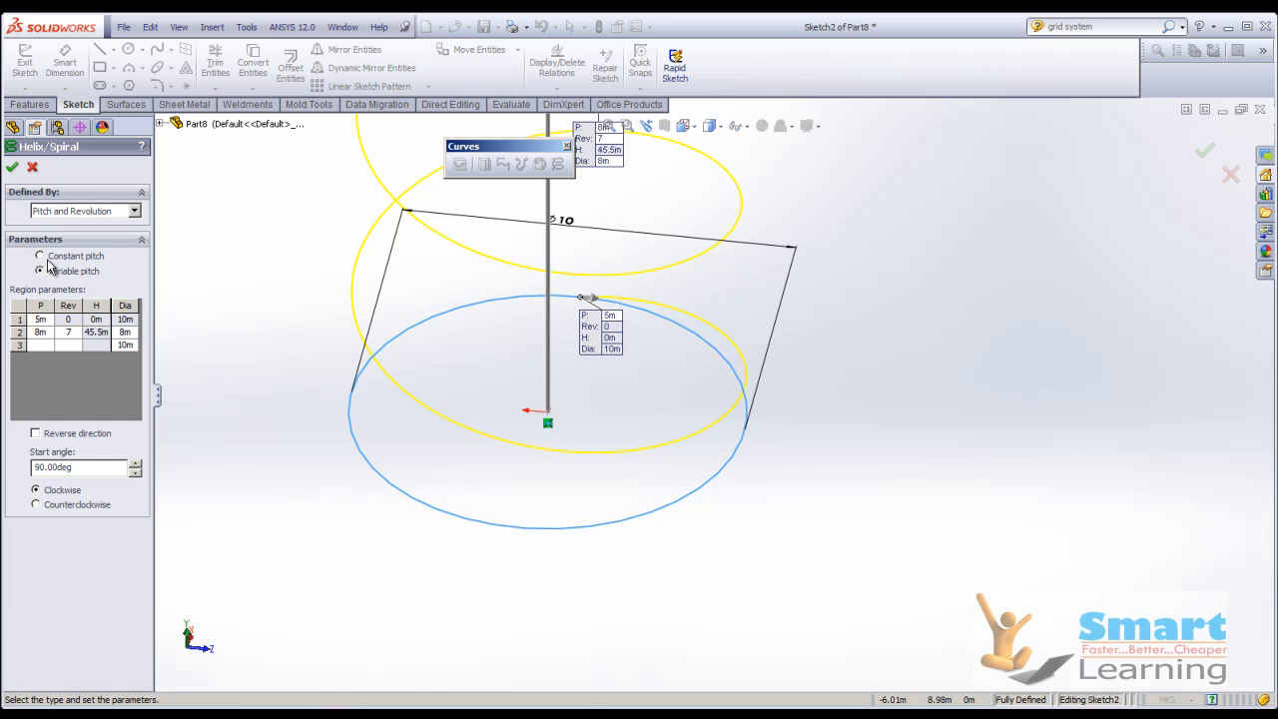
# Accept the variable-pitch helix and view the finished curve.
pyautogui.click(12, 166)
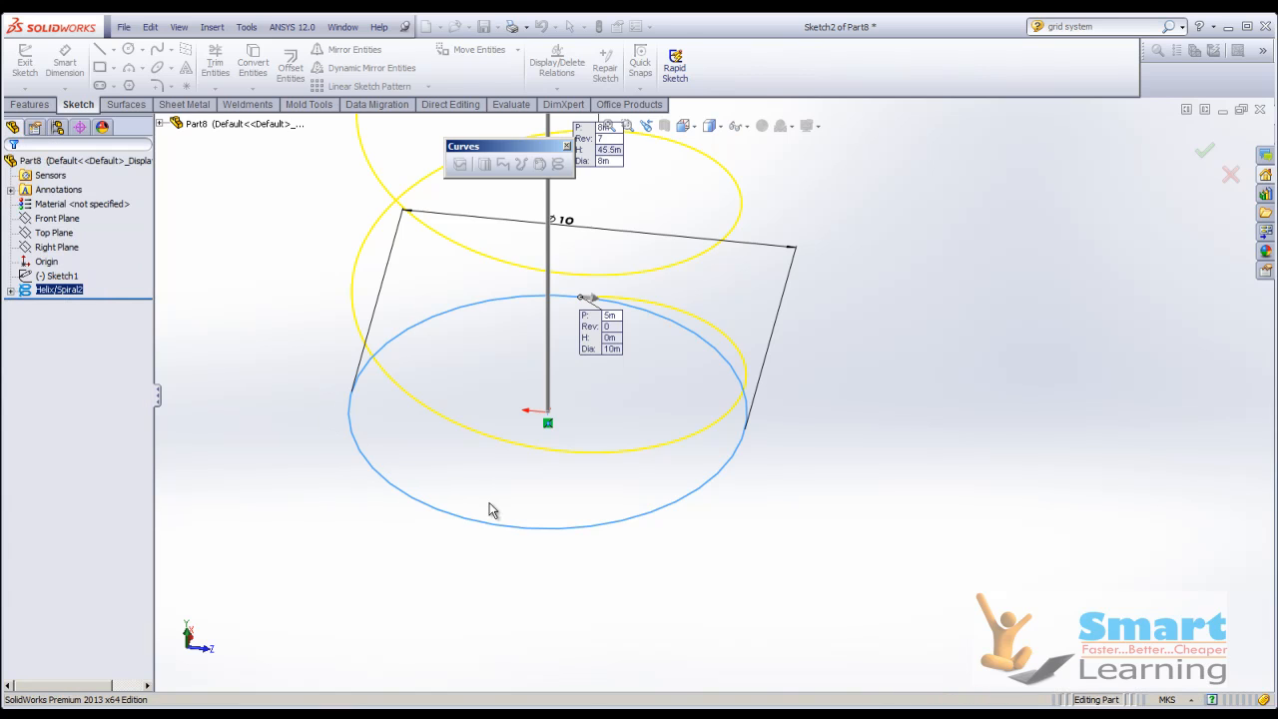
pyautogui.scroll(8, 643, 562)
pyautogui.moveTo(645, 561); pyautogui.dragTo(761, 381, button='middle')
# Reopen the finished helix for editing and switch it to constant pitch.
pyautogui.rightClick(40, 291)
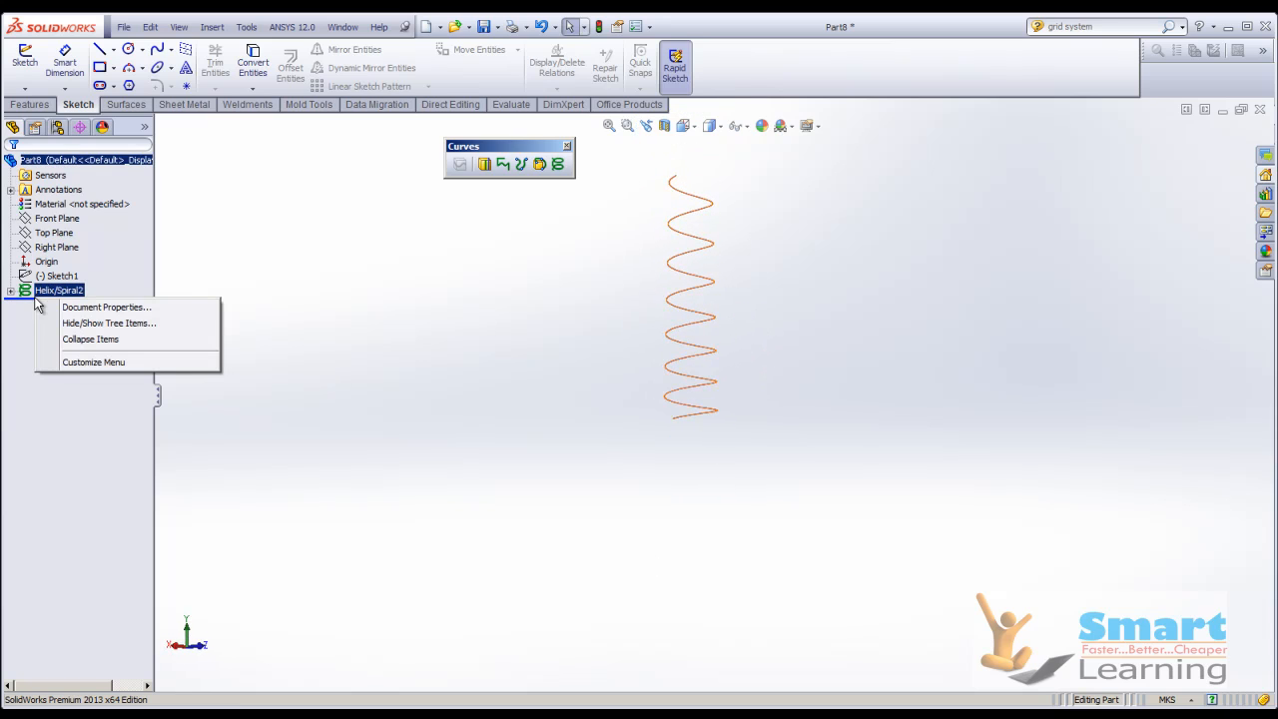
pyautogui.rightClick(48, 295)
pyautogui.click(55, 245)
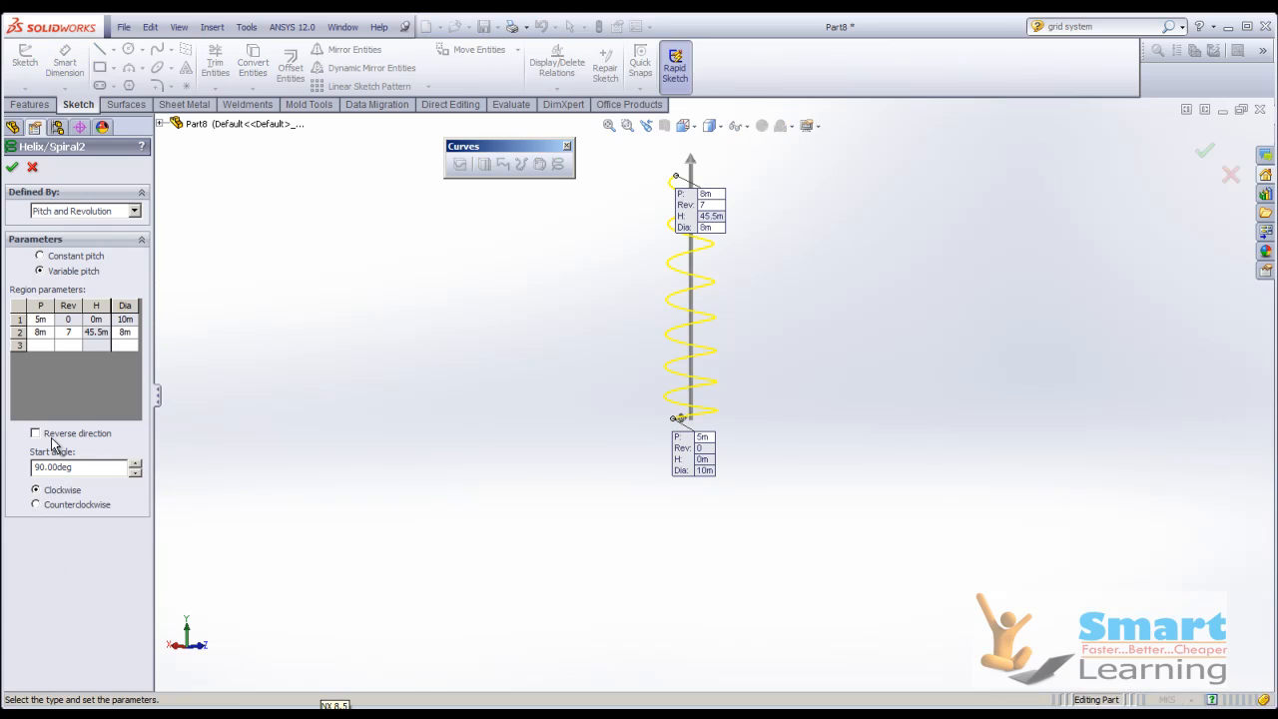
pyautogui.click(69, 256)
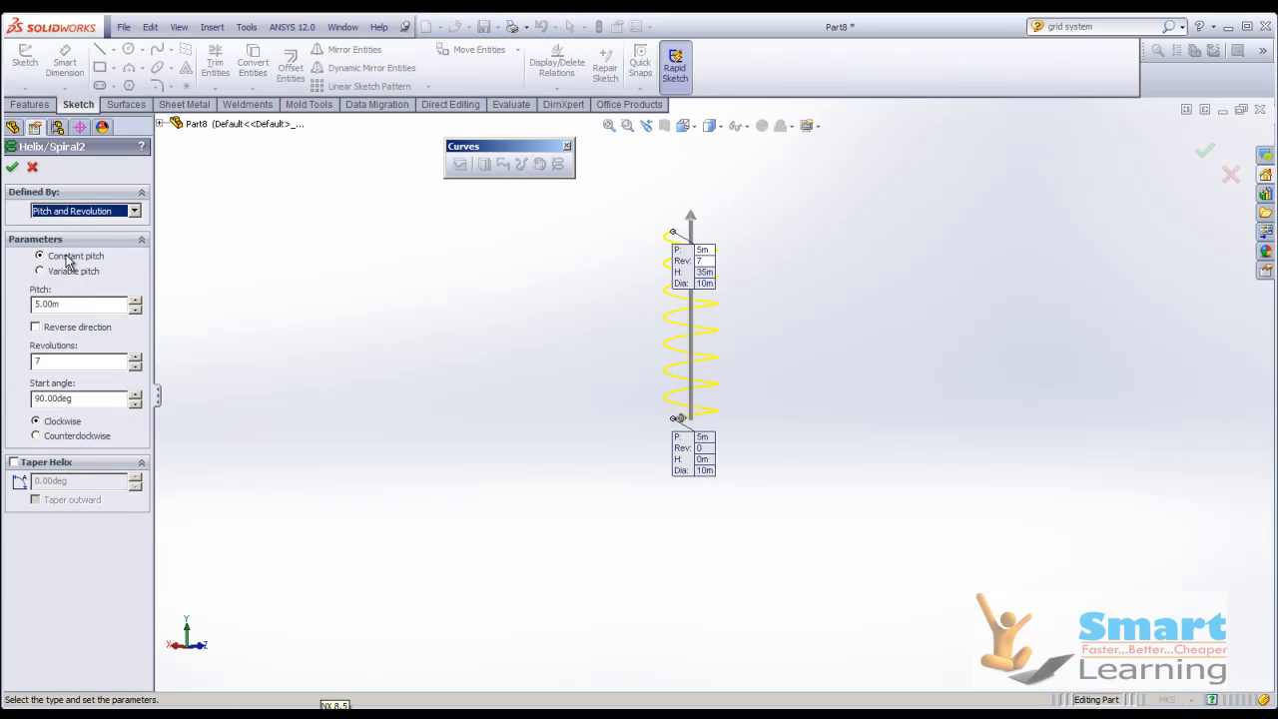
# Try Reverse direction and counterclockwise rotation on the constant-pitch helix, returning each to its original setting.
pyautogui.click(62, 336)
pyautogui.click(62, 337)
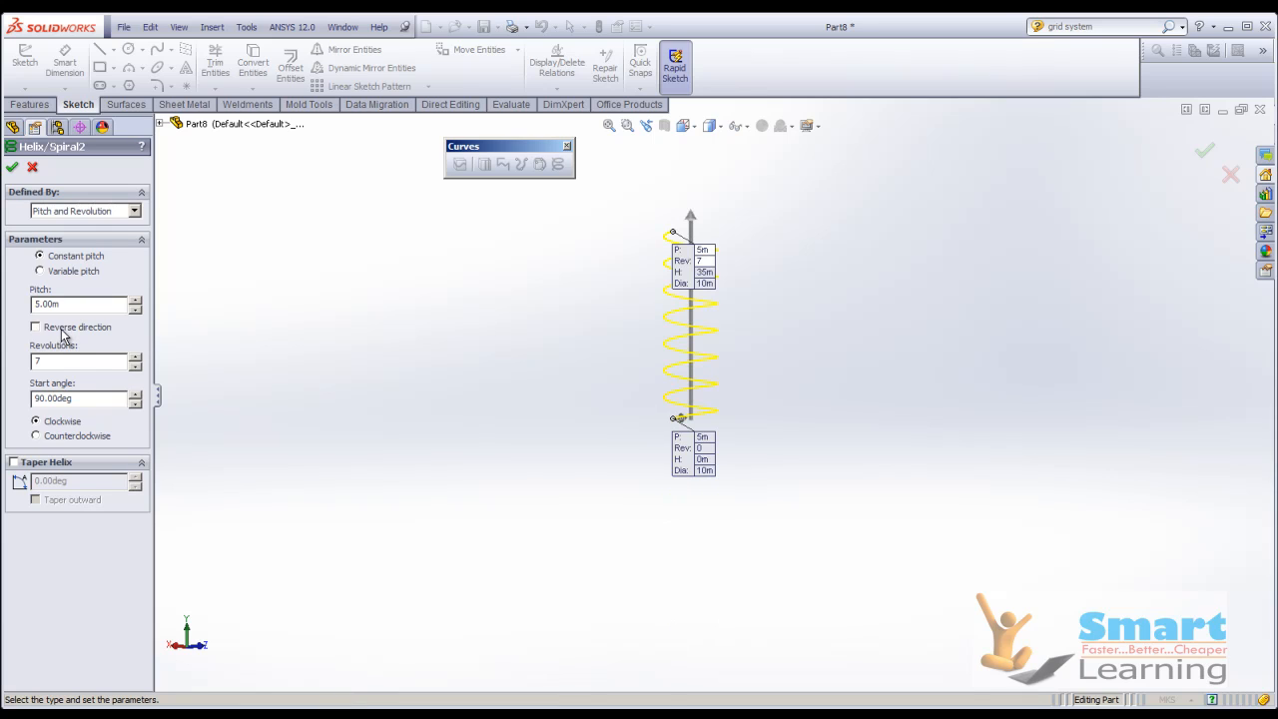
pyautogui.click(50, 435)
pyautogui.click(50, 420)
pyautogui.scroll(-3, 702, 342)
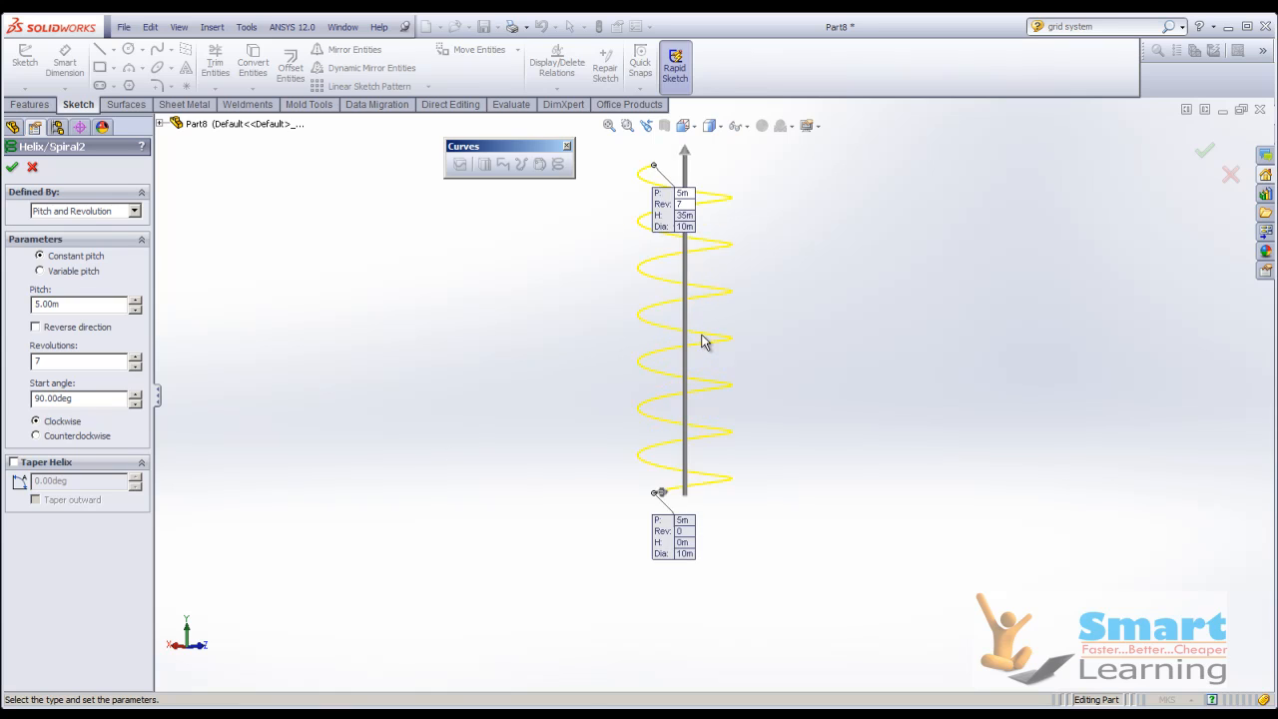
pyautogui.scroll(3, 689, 347)
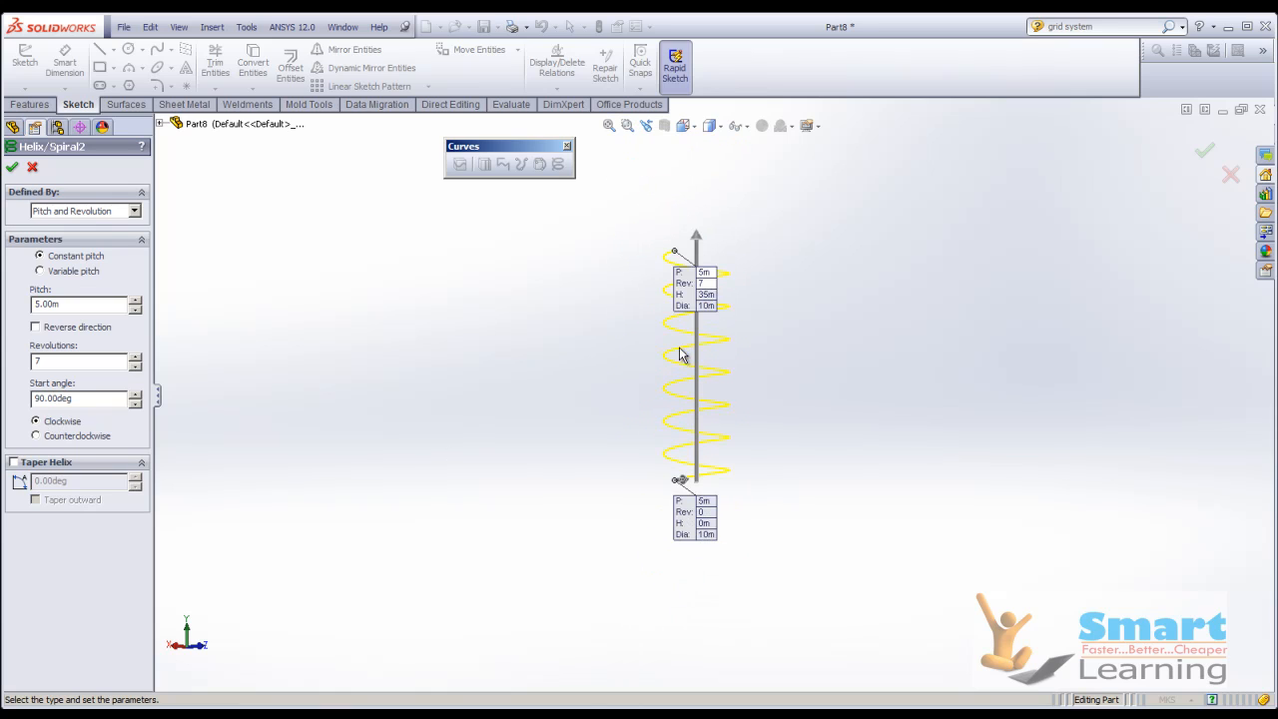
# Enable Taper Helix, try a 15-degree taper angle, and set a 10-degree outward taper.
pyautogui.click(44, 466)
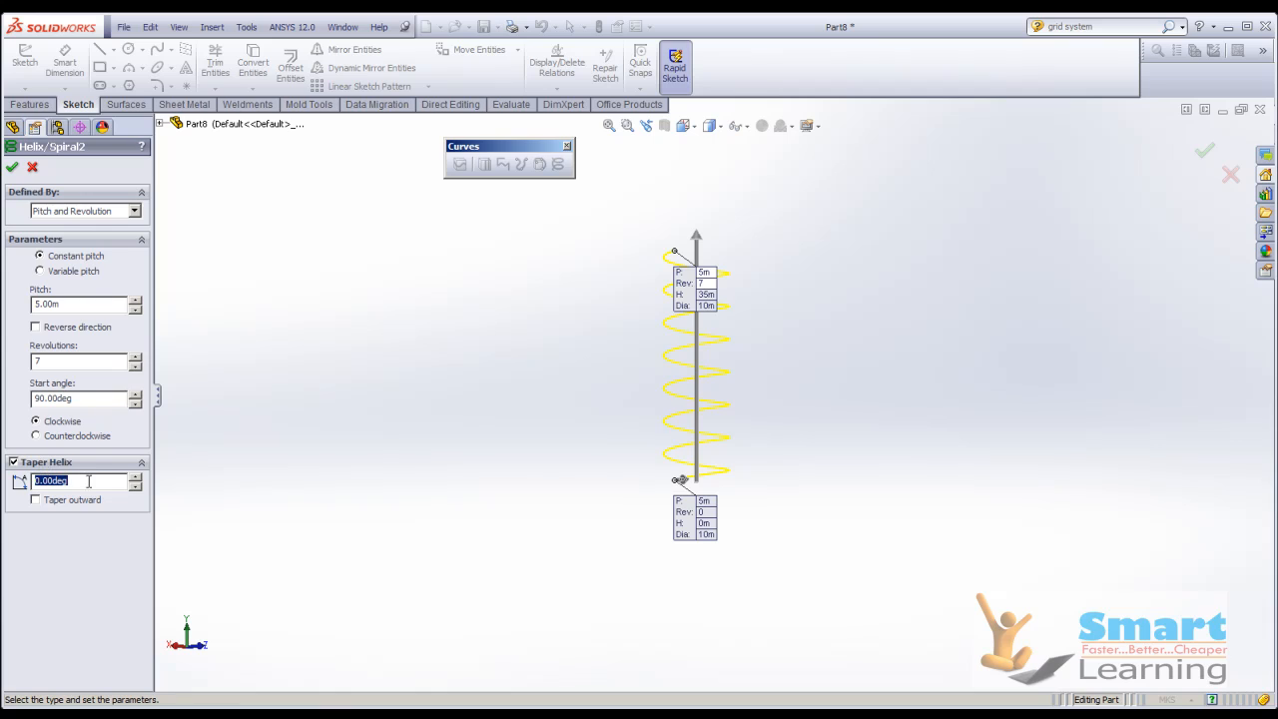
pyautogui.write('10')
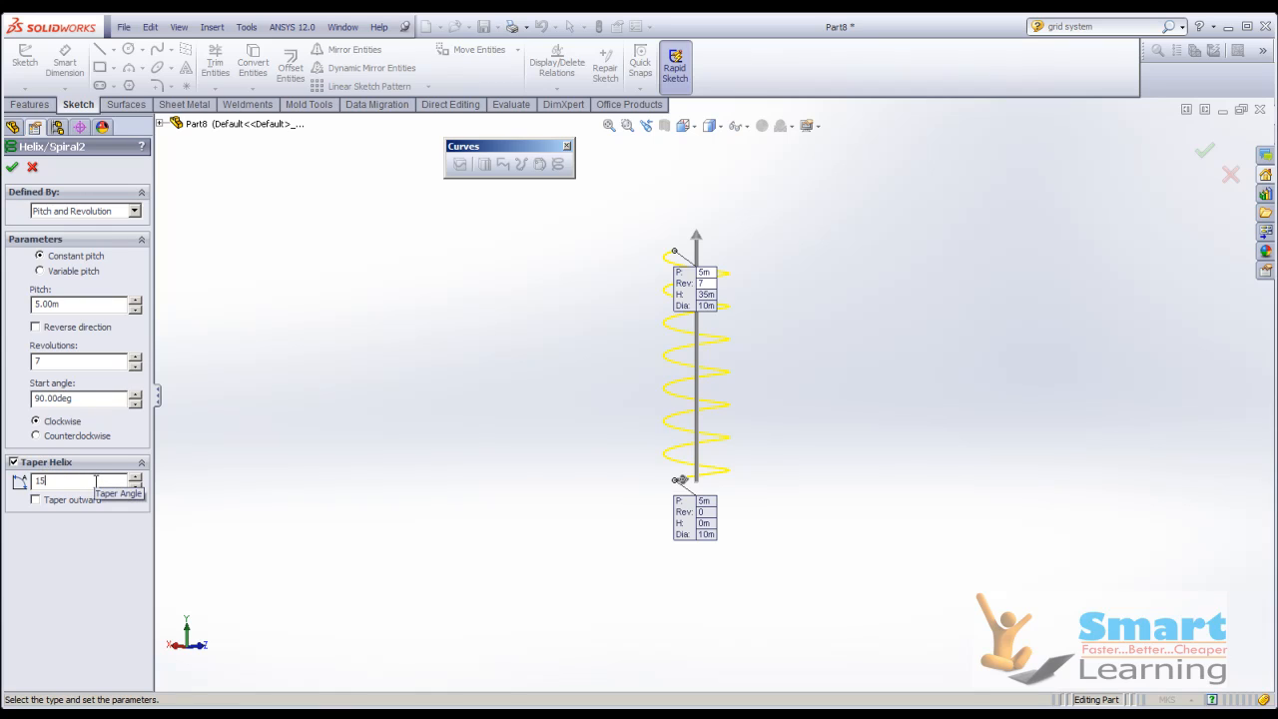
pyautogui.click(88, 487)
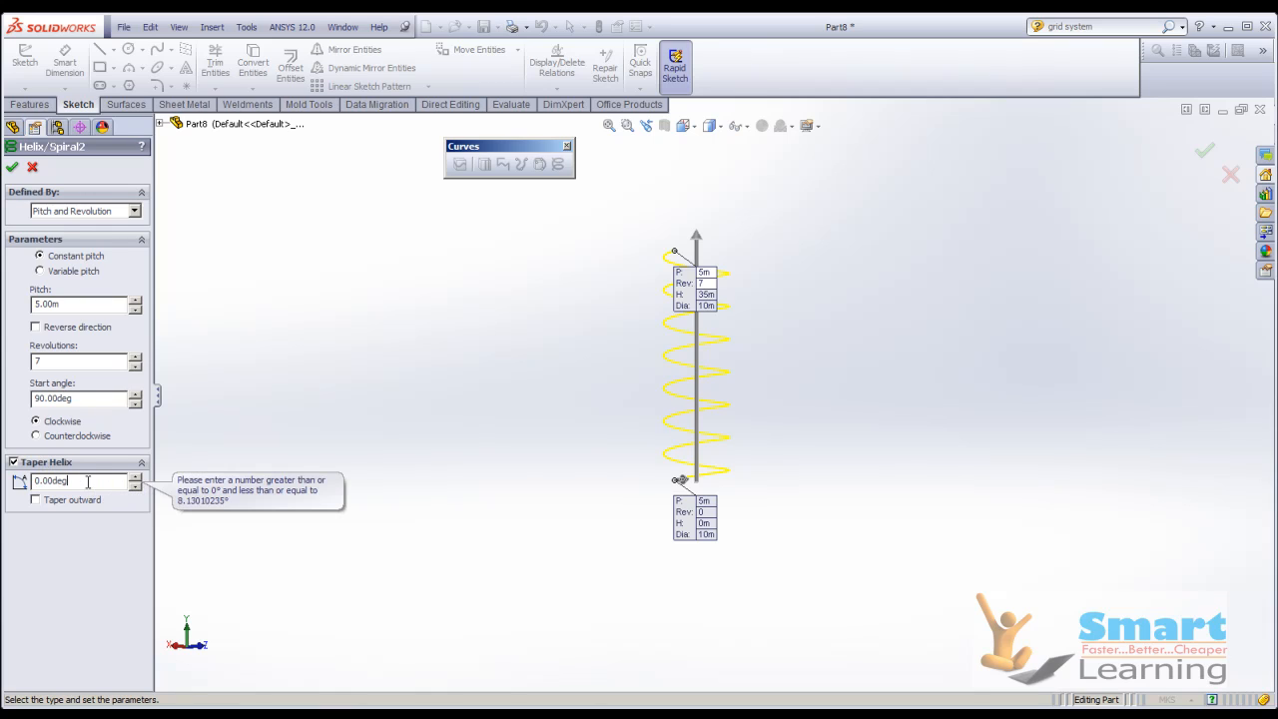
pyautogui.doubleClick(70, 481)
pyautogui.write('10')
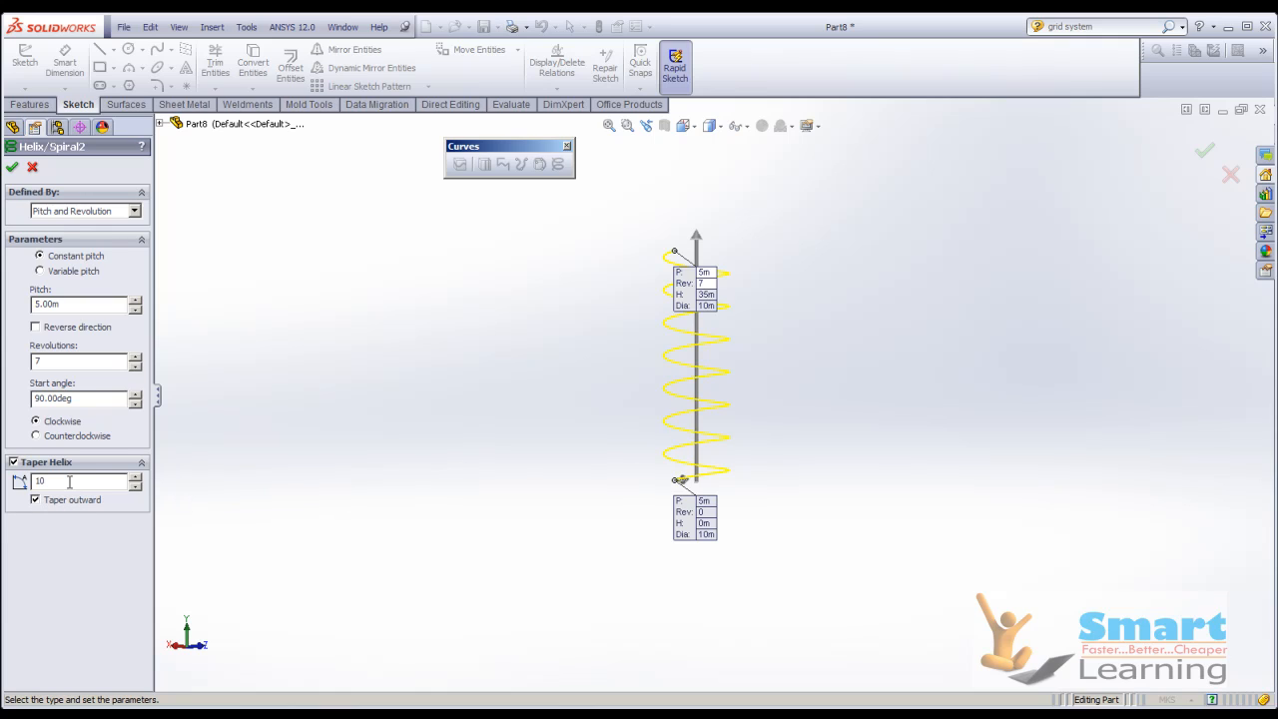
# Set the pitch of the tapered helix to 10 m.
pyautogui.doubleClick(70, 305)
pyautogui.write('10')
pyautogui.press('Return')
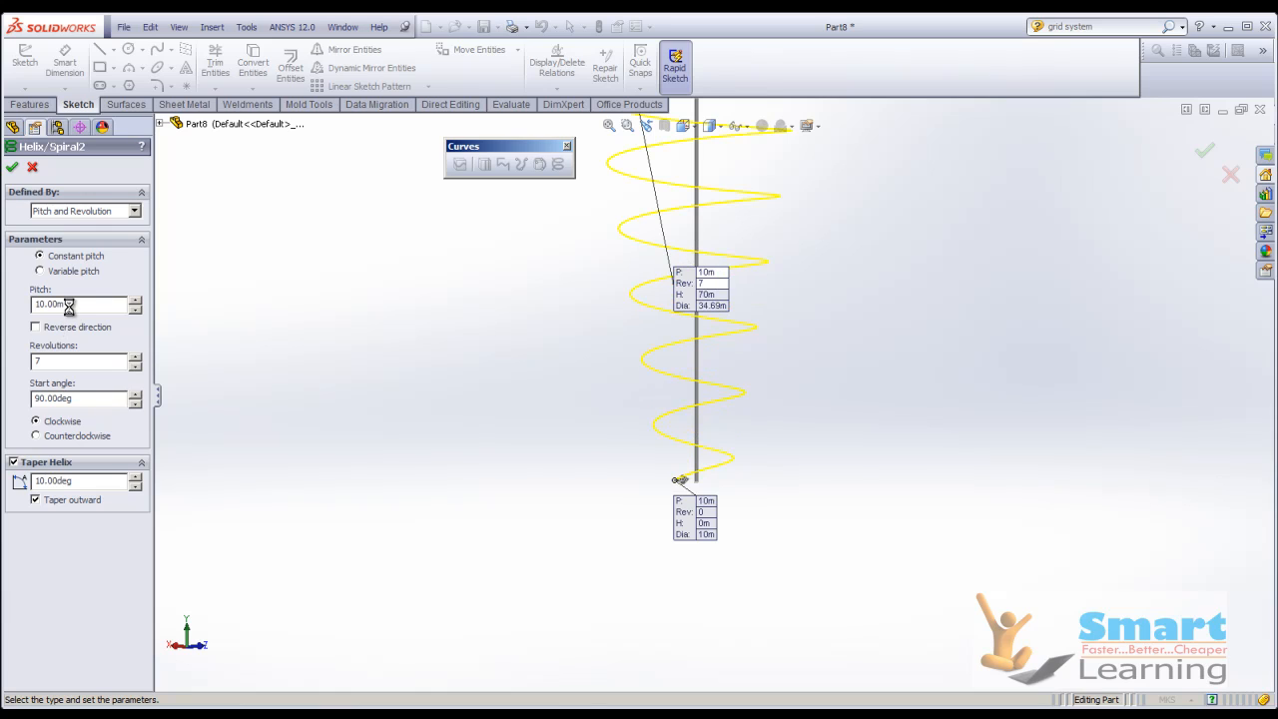
pyautogui.scroll(3, 584, 516)
pyautogui.scroll(-4, 718, 267)
pyautogui.scroll(3, 717, 267)
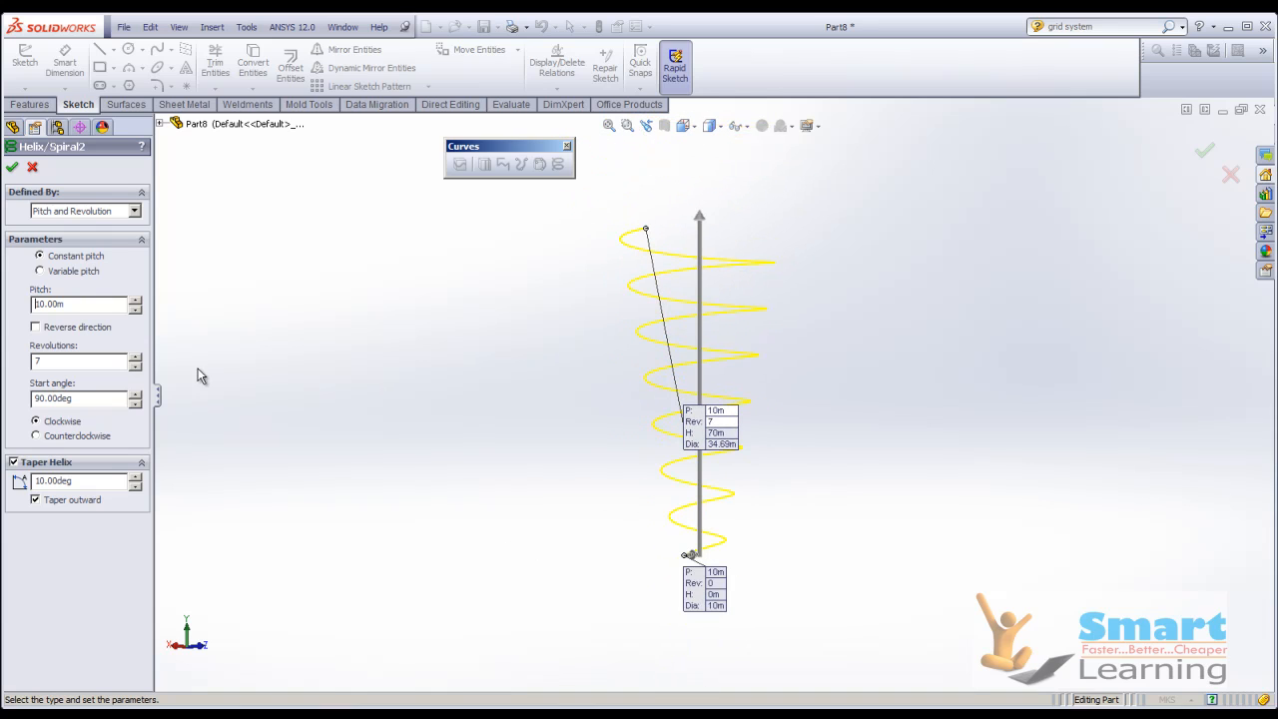
# Reverse the direction of the tapered helix so that it runs downward.
pyautogui.click(50, 333)
pyautogui.scroll(4, 556, 399)
pyautogui.scroll(-3, 634, 451)
pyautogui.scroll(3, 634, 452)
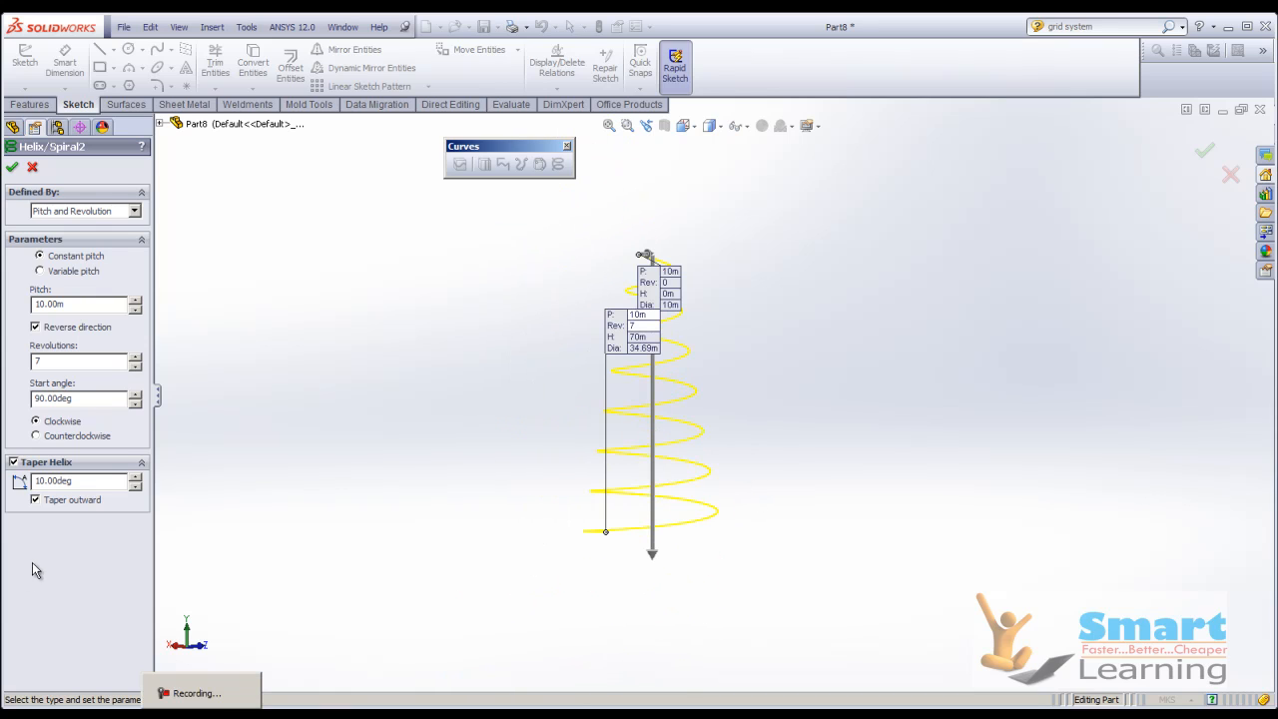
# Define the helix by Height and Revolution and set its height to 100 m.
pyautogui.click(84, 213)
pyautogui.click(75, 234)
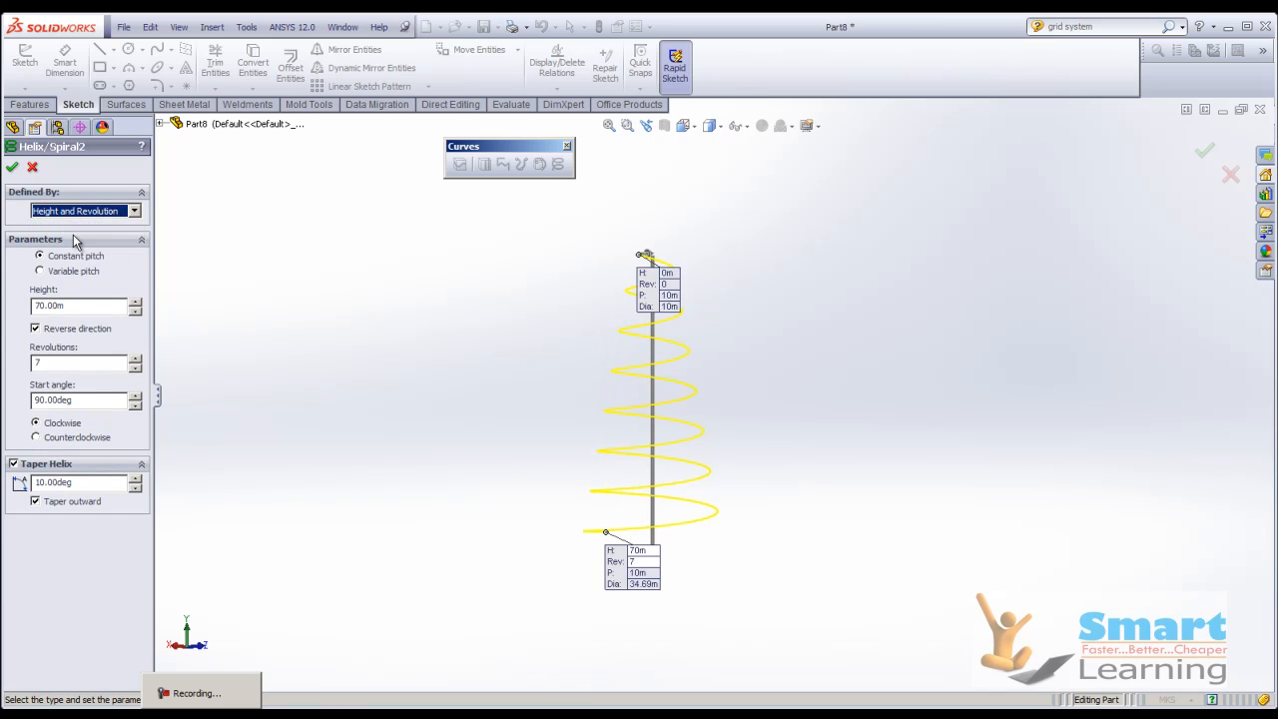
pyautogui.doubleClick(54, 308)
pyautogui.write('100')
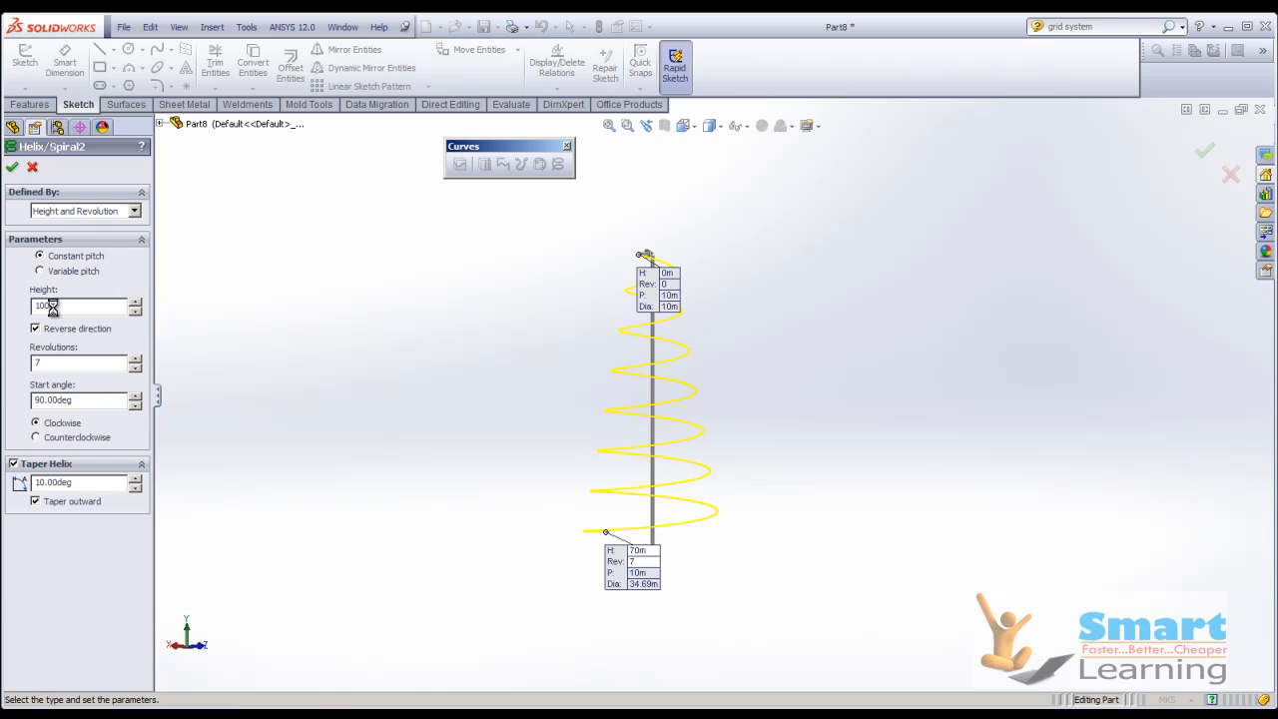
pyautogui.press('Return')
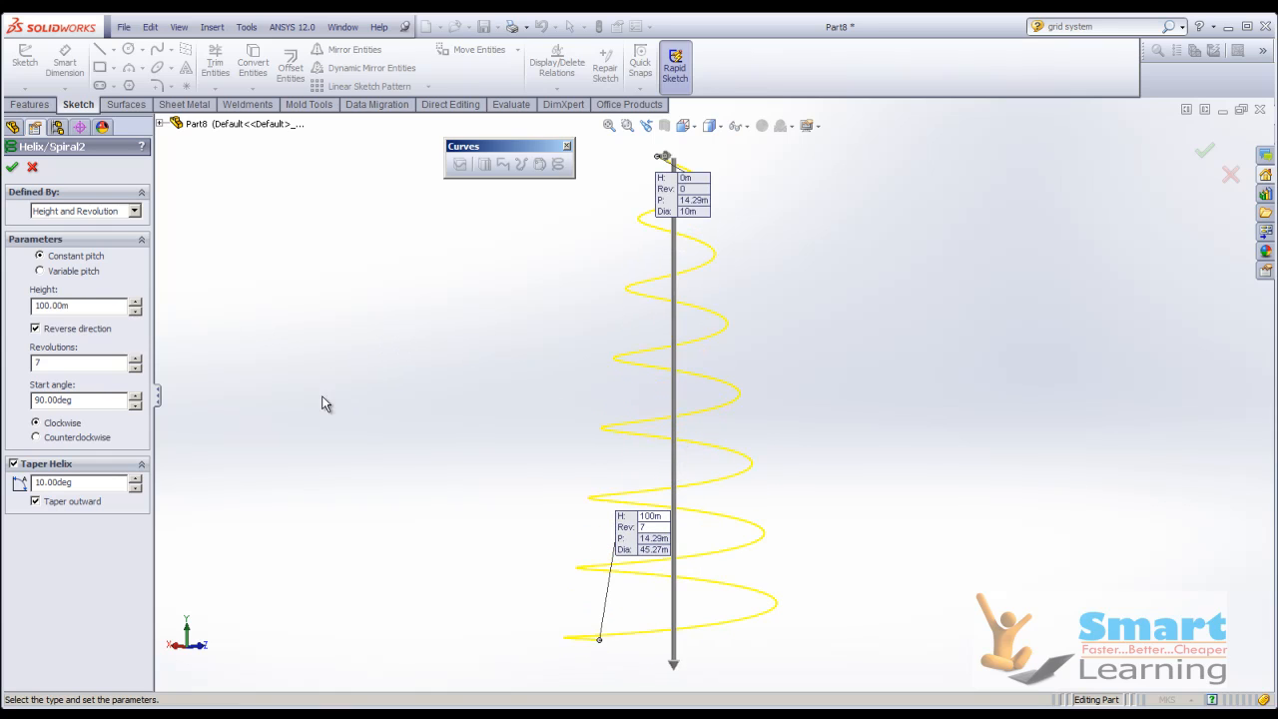
# Define the helix by Height and Pitch and set its pitch to 15 m.
pyautogui.click(66, 210)
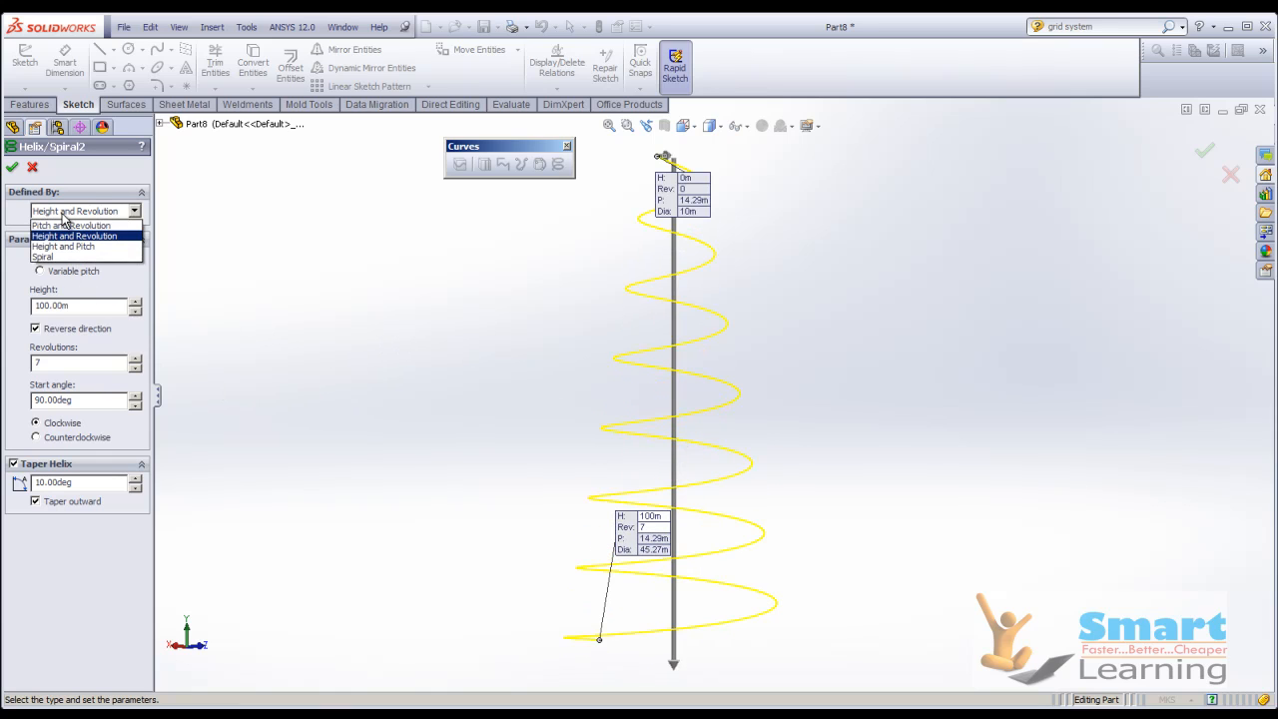
pyautogui.click(58, 246)
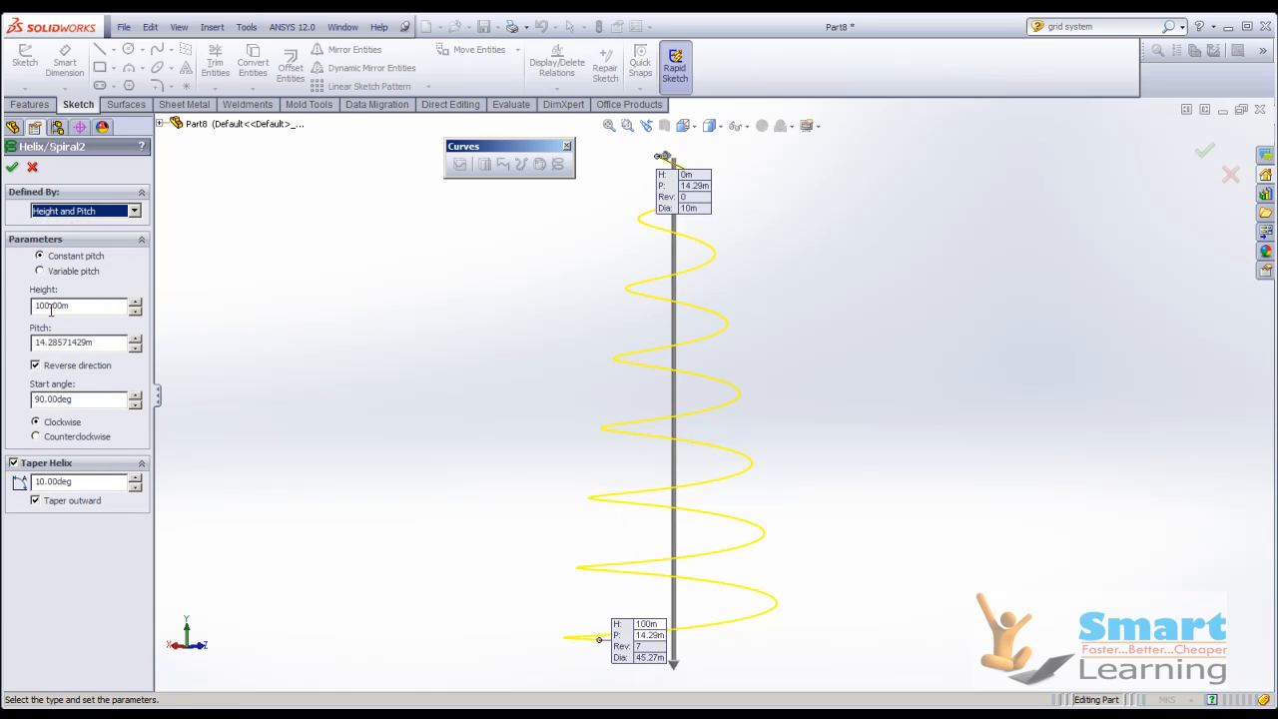
pyautogui.click(51, 307)
pyautogui.doubleClick(53, 343)
pyautogui.write('1')
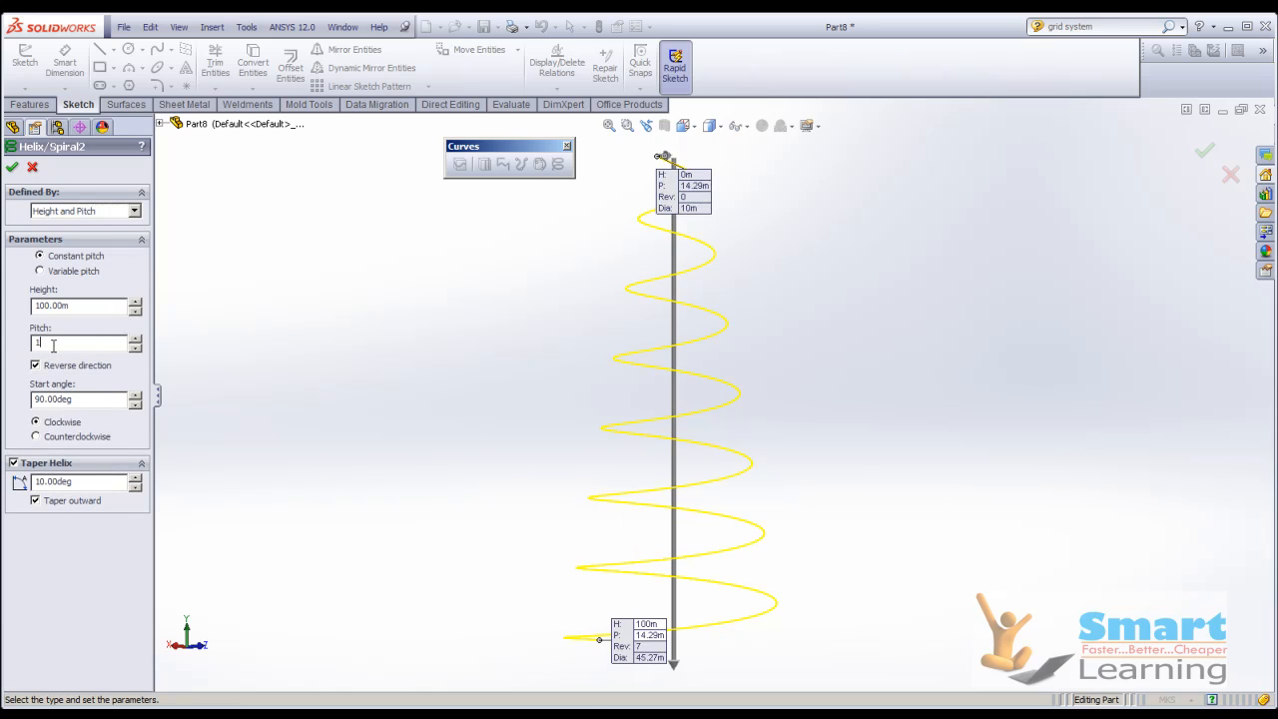
pyautogui.write('5')
pyautogui.press('Return')
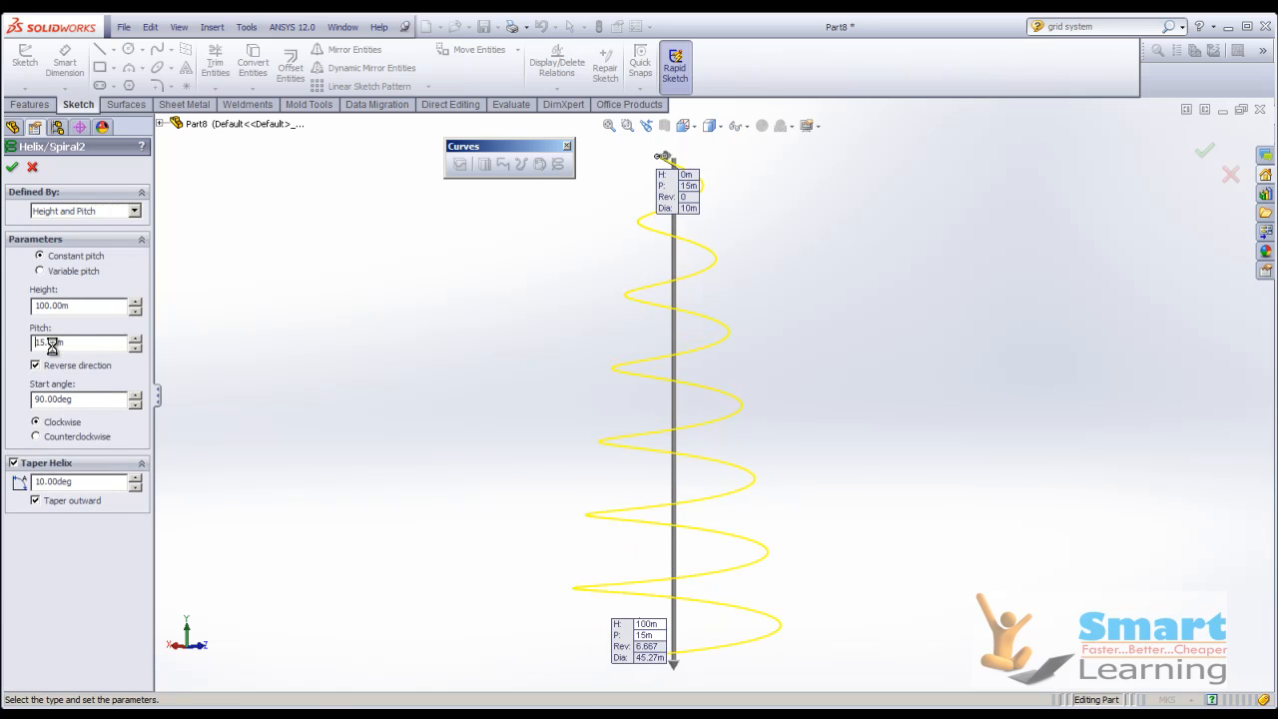
# Try variable pitch with the Height and Pitch definition, check the definition types, and return to constant pitch.
pyautogui.click(48, 272)
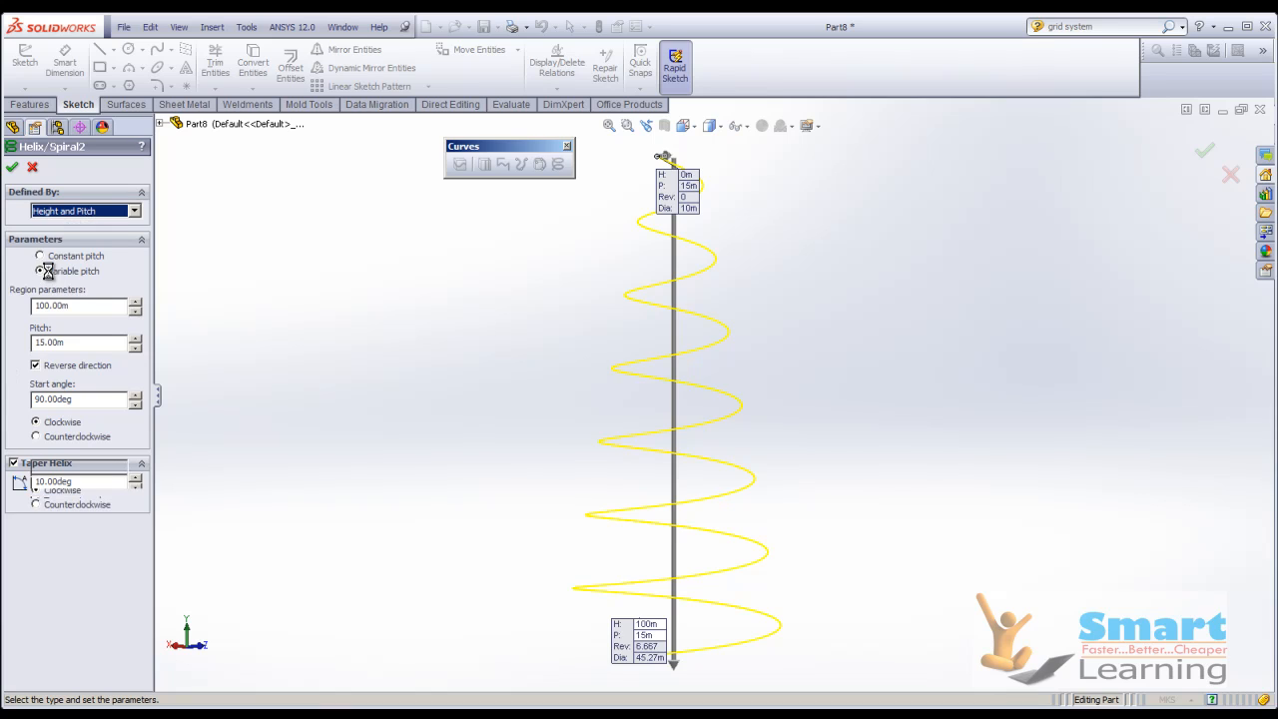
pyautogui.click(64, 212)
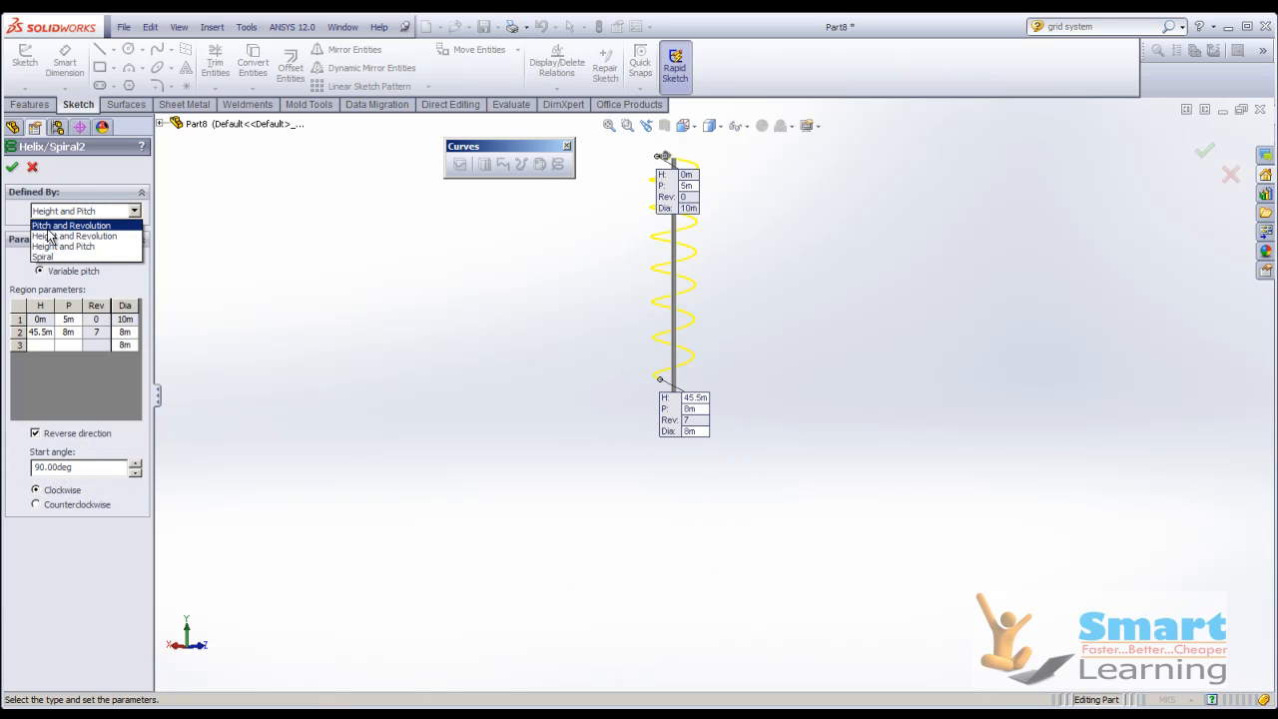
pyautogui.click(55, 246)
pyautogui.click(42, 256)
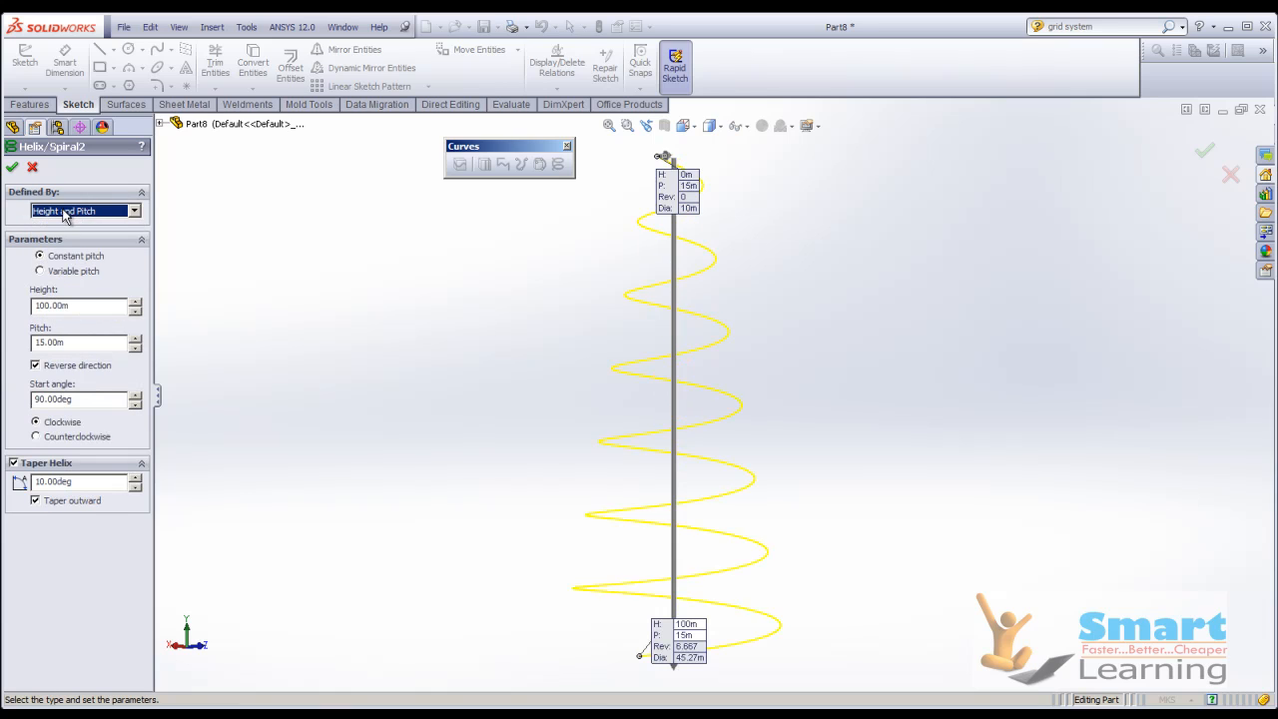
# Change the helix definition to Spiral and view the flat curve at an angle.
pyautogui.click(63, 215)
pyautogui.click(65, 257)
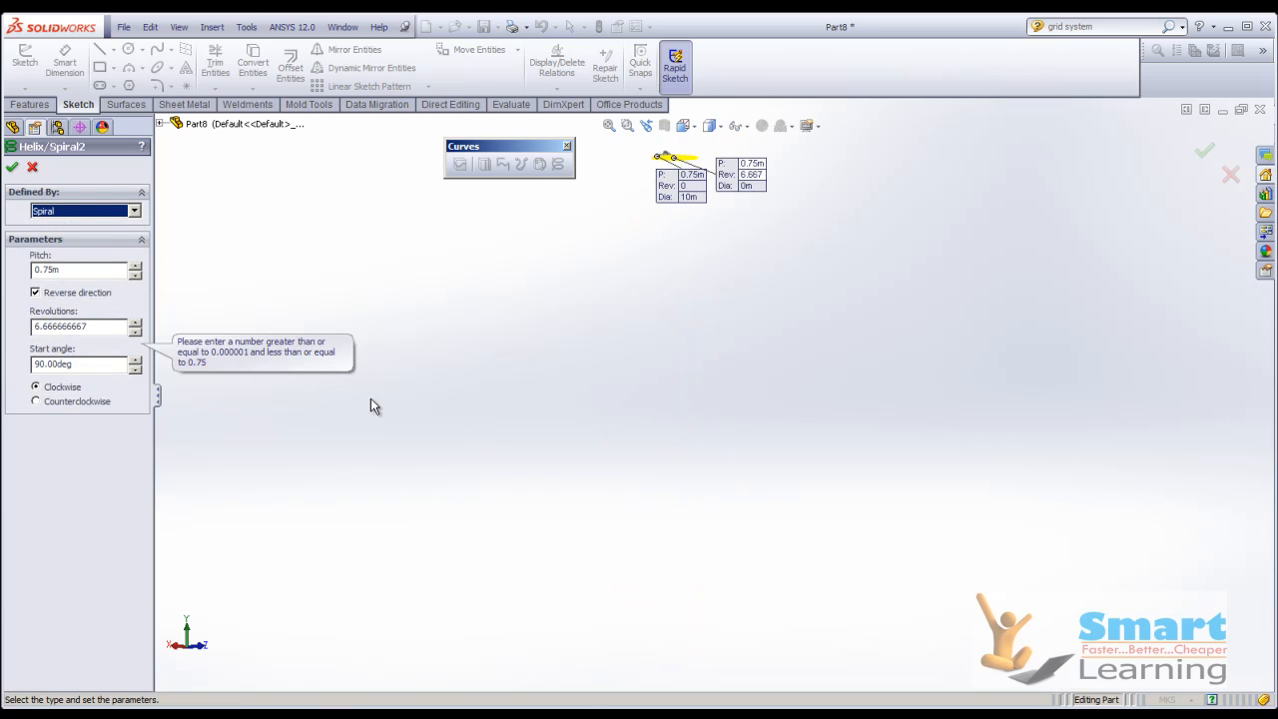
pyautogui.scroll(2, 444, 432)
pyautogui.scroll(-6, 696, 259)
pyautogui.moveTo(656, 337); pyautogui.dragTo(701, 468, button='middle')
pyautogui.scroll(-7, 666, 439)
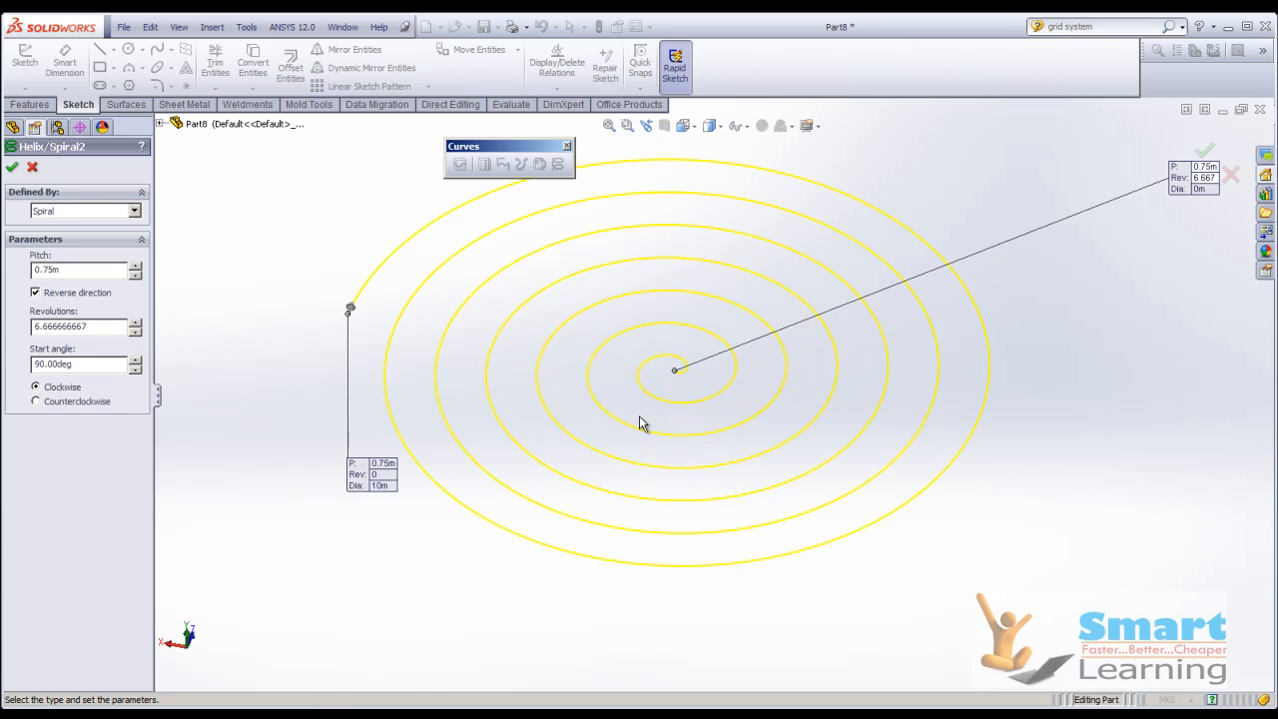
pyautogui.scroll(3, 636, 412)
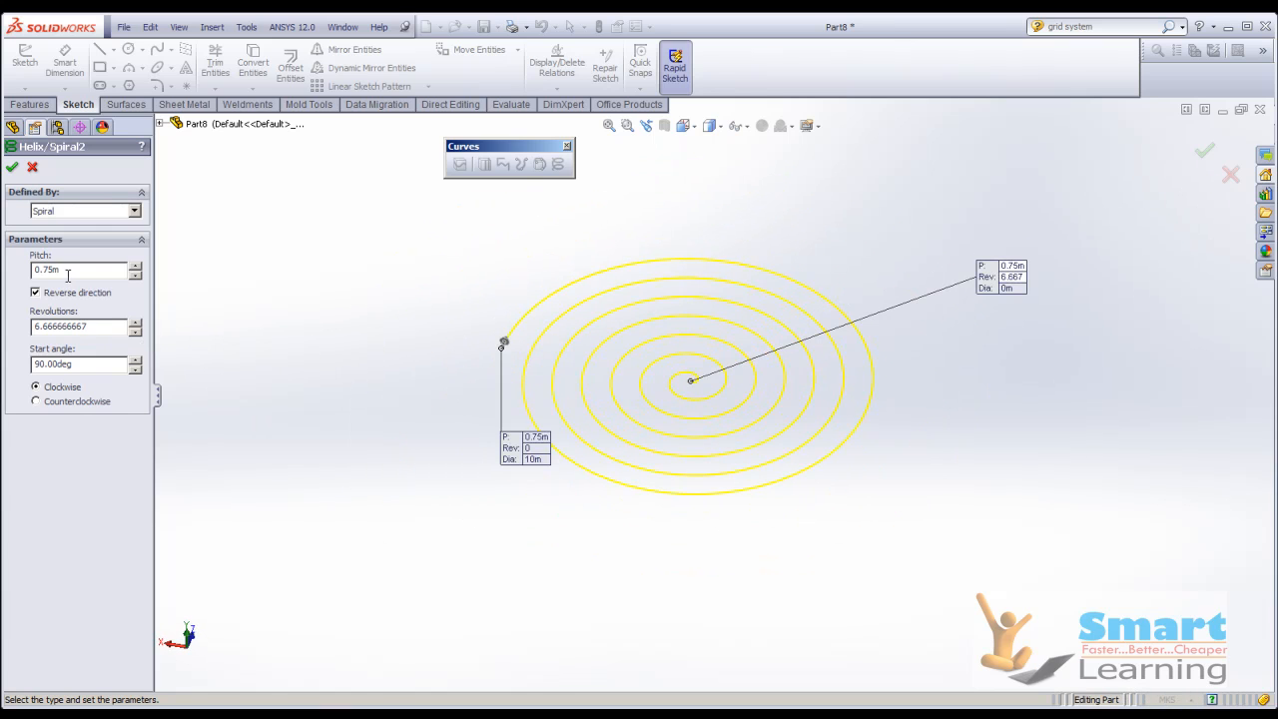
# Set the spiral's pitch to 0.5 m and its revolutions to 10.
pyautogui.write('0.')
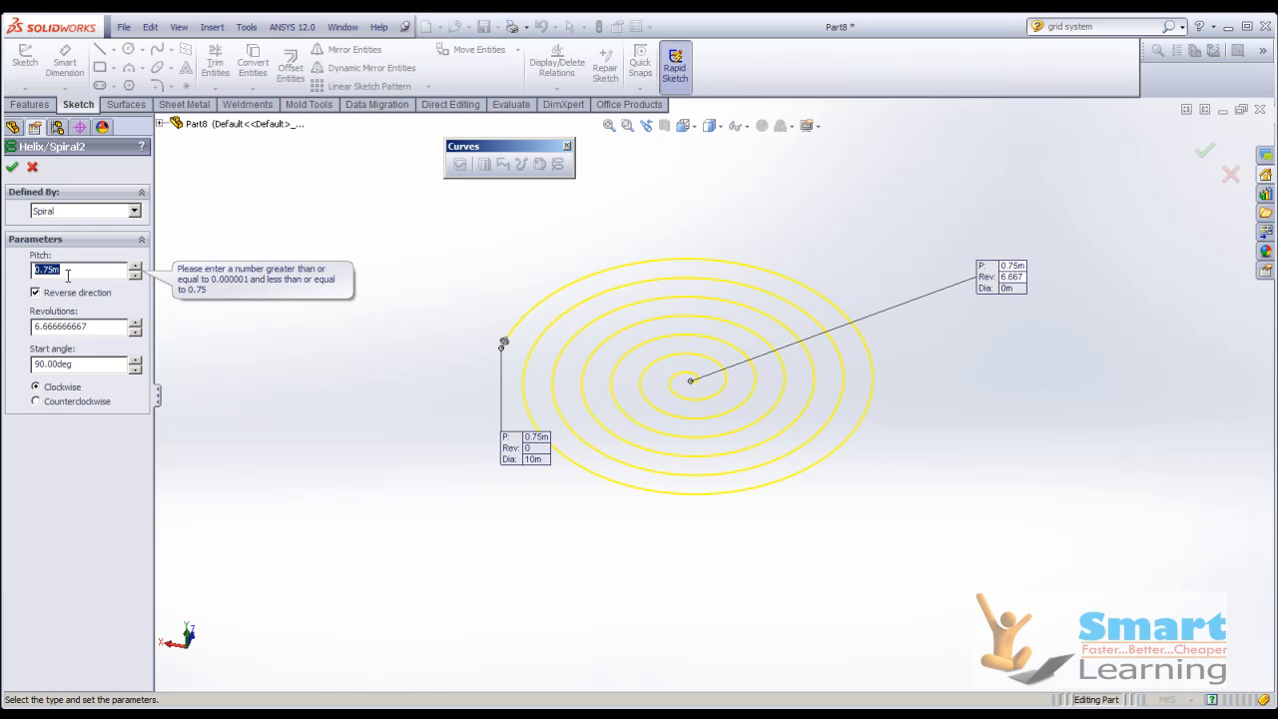
pyautogui.write('.5')
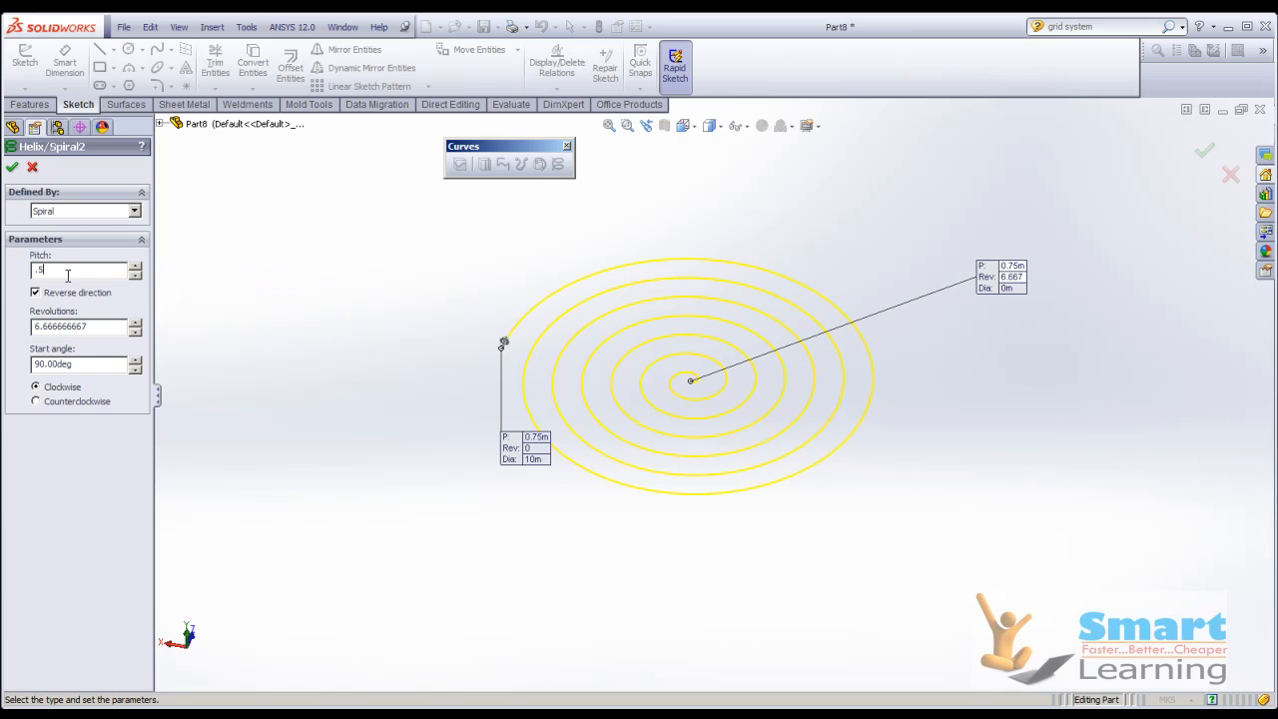
pyautogui.click(72, 331)
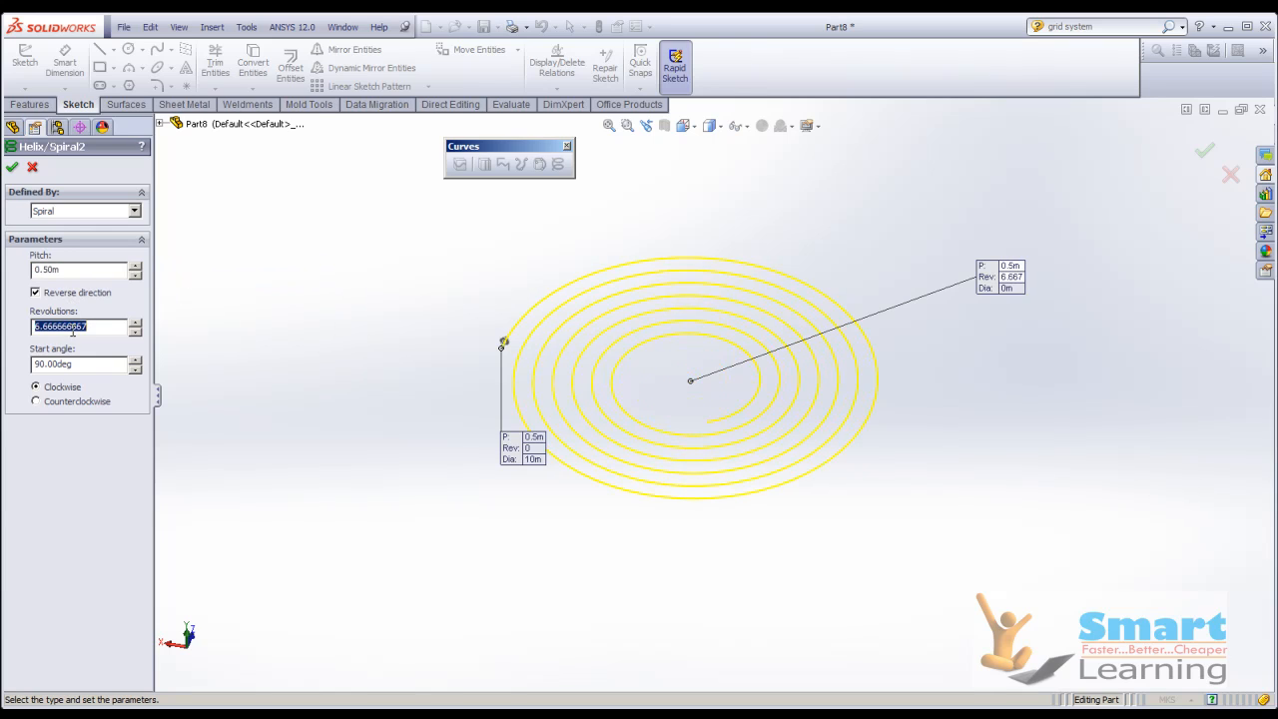
pyautogui.write('10')
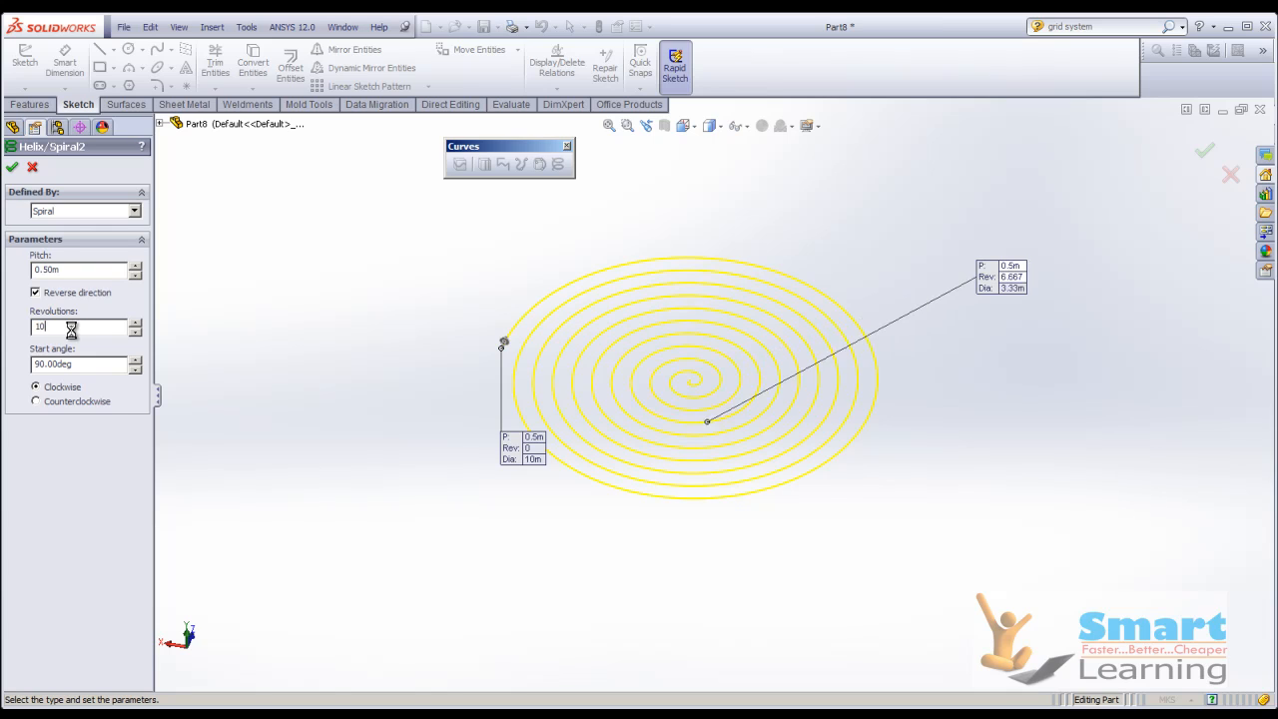
# Set the spiral's start angle to 0 degrees, try the counterclockwise direction, and return to clockwise.
pyautogui.click(65, 366)
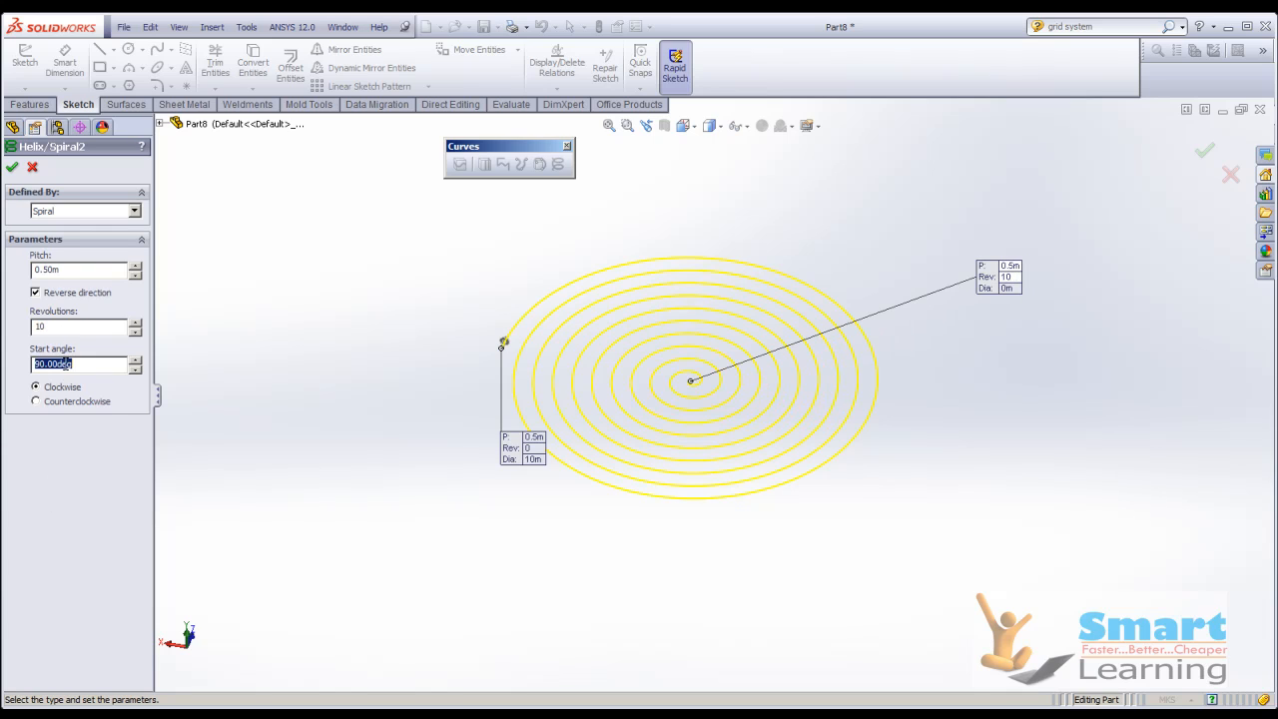
pyautogui.write('0')
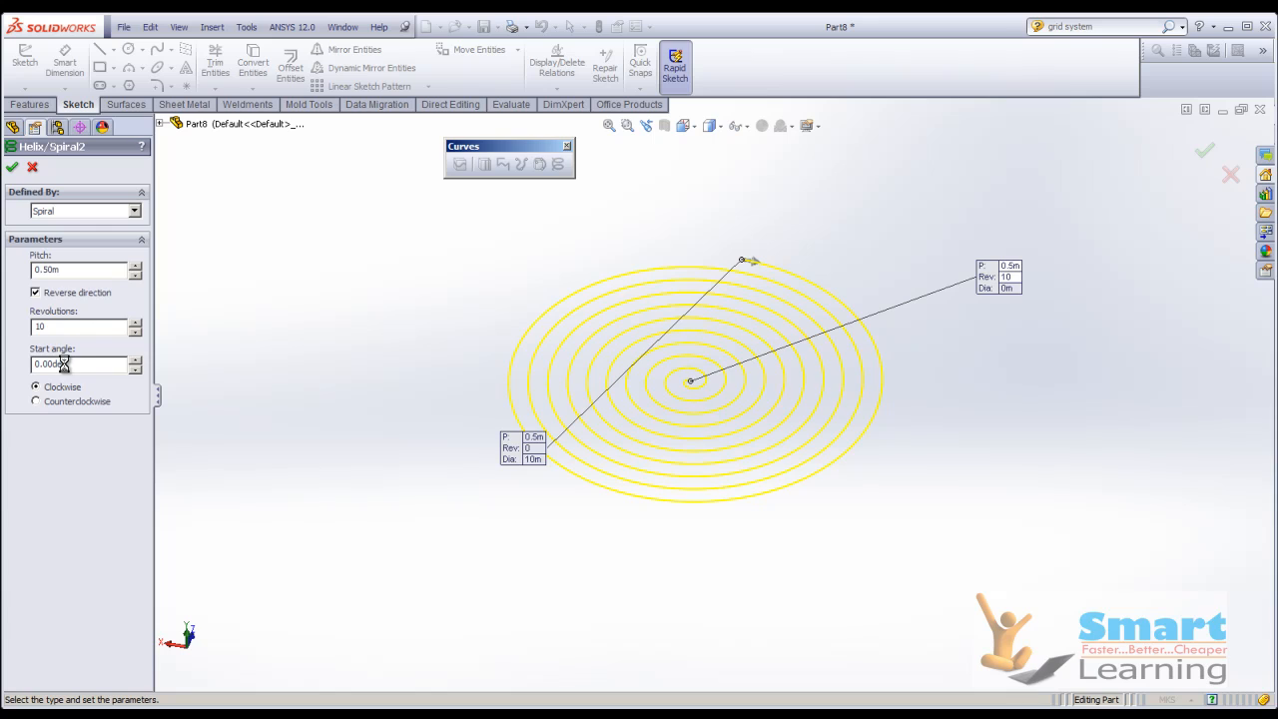
pyautogui.click(68, 403)
pyautogui.click(68, 392)
pyautogui.press('Return')
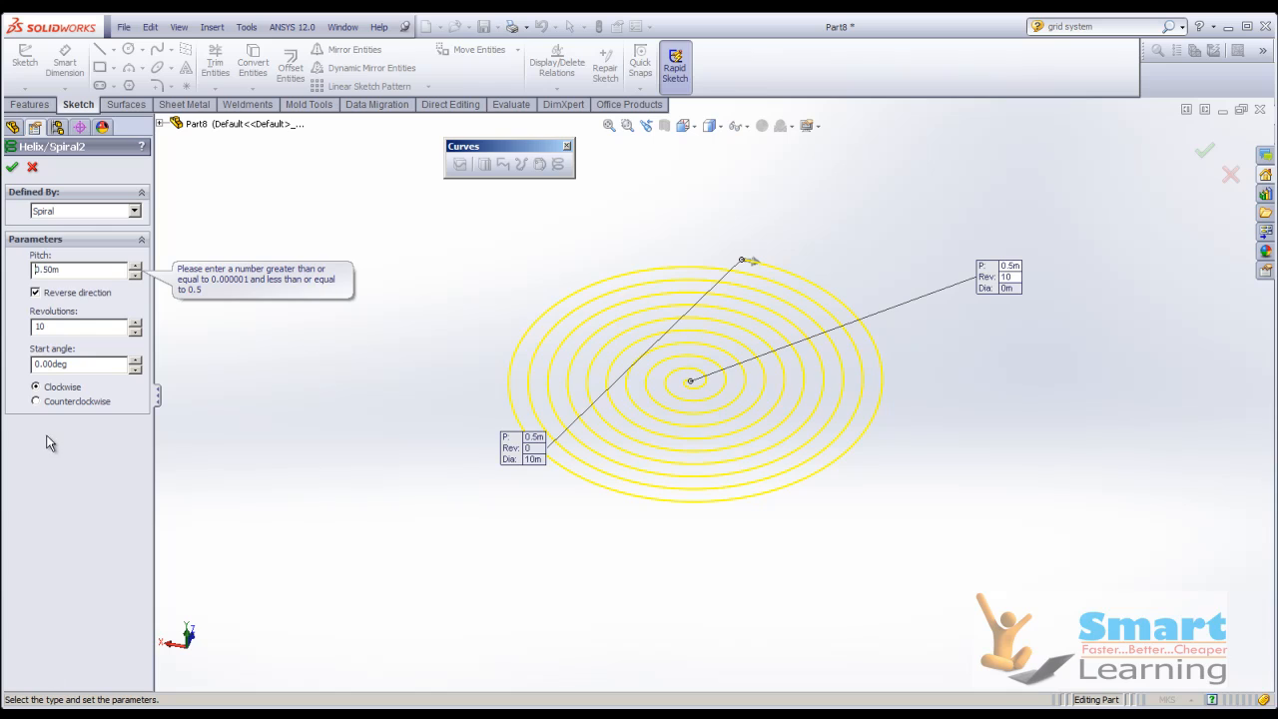
# Lower the spiral's pitch in small increments to 0.39 m.
pyautogui.click(136, 276)
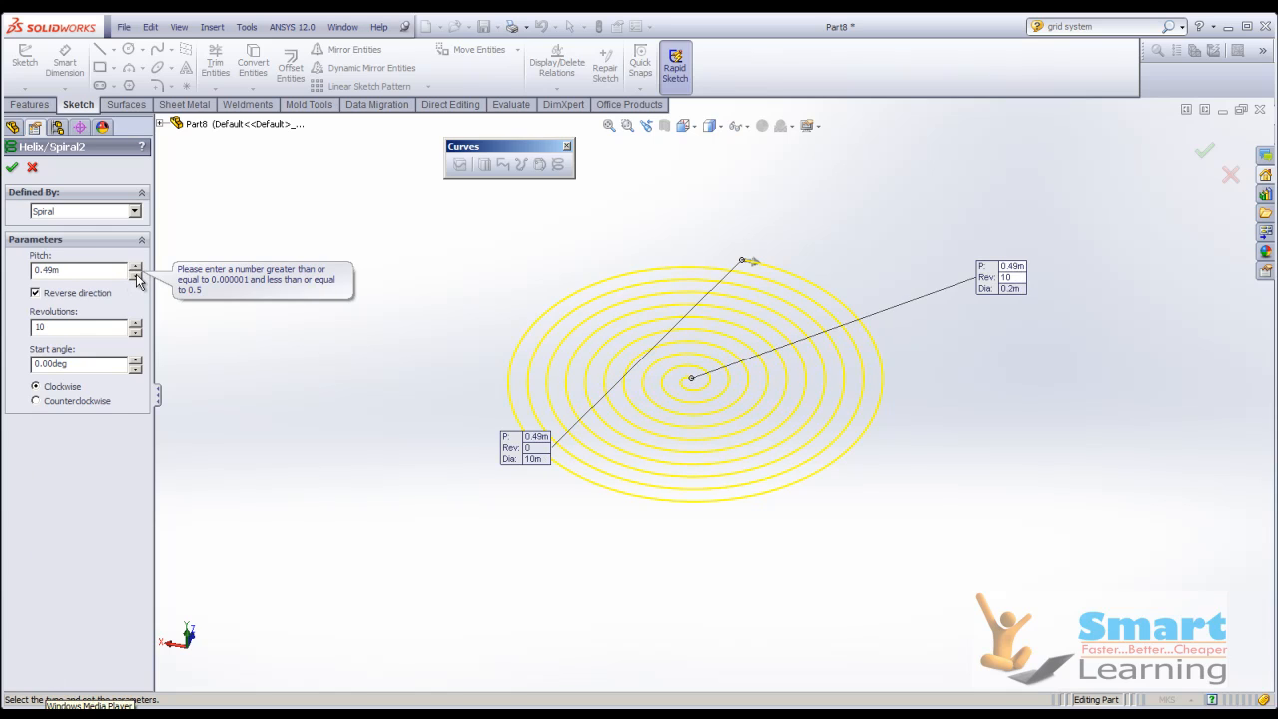
pyautogui.click(137, 276)
pyautogui.click(137, 277)
pyautogui.click(137, 276)
pyautogui.click(137, 276)
pyautogui.click(136, 277)
pyautogui.click(137, 276)
pyautogui.click(137, 276)
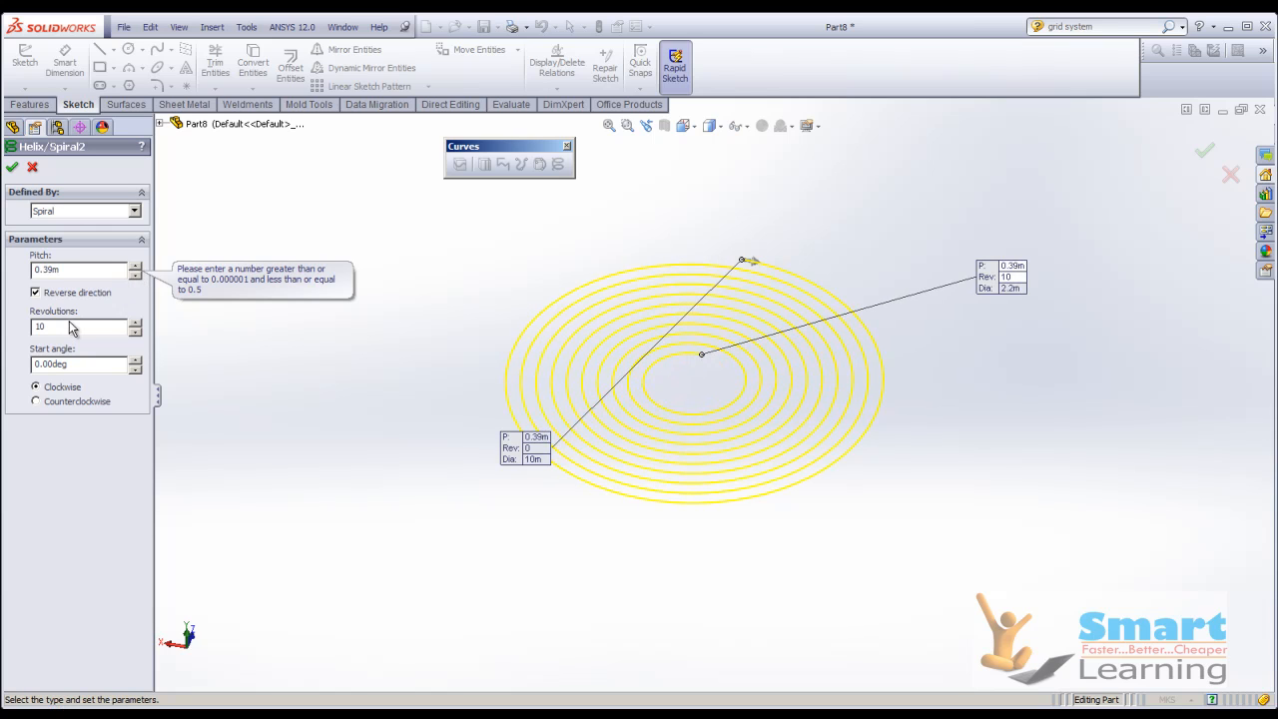
# Set the spiral's revolutions to 3 and raise its pitch in small increments to 1.17 m.
pyautogui.doubleClick(57, 325)
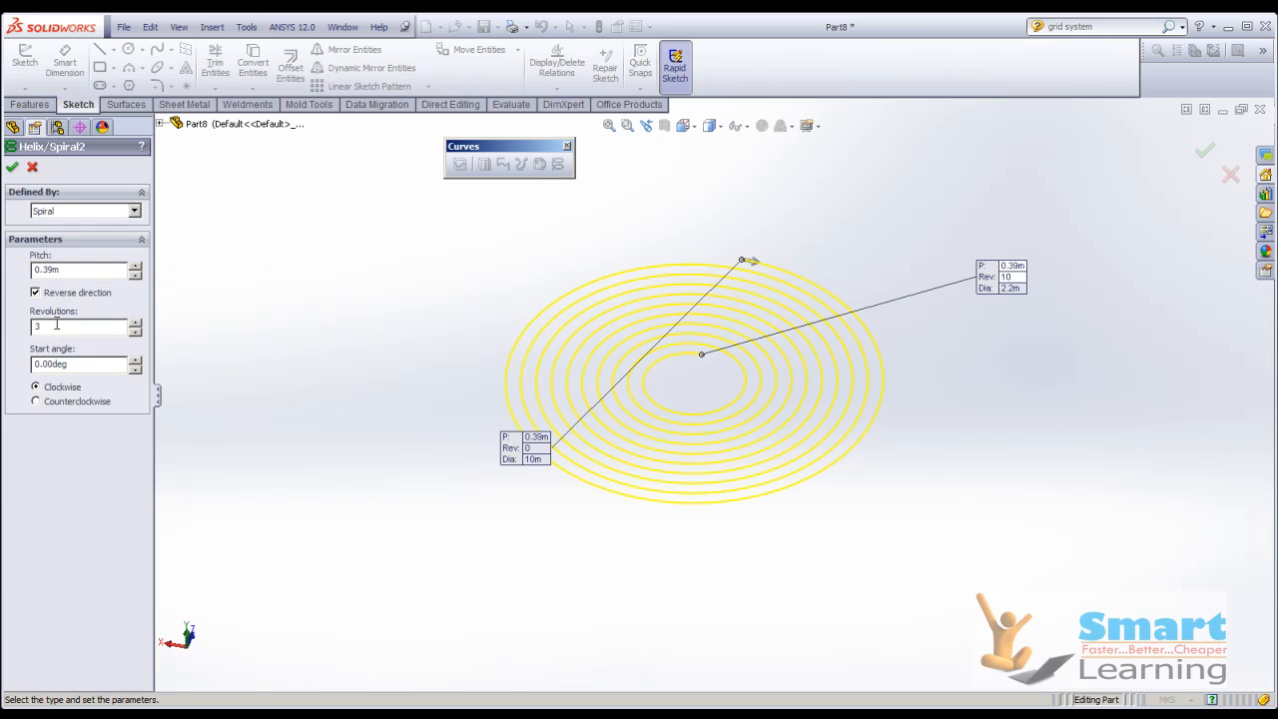
pyautogui.click(64, 268)
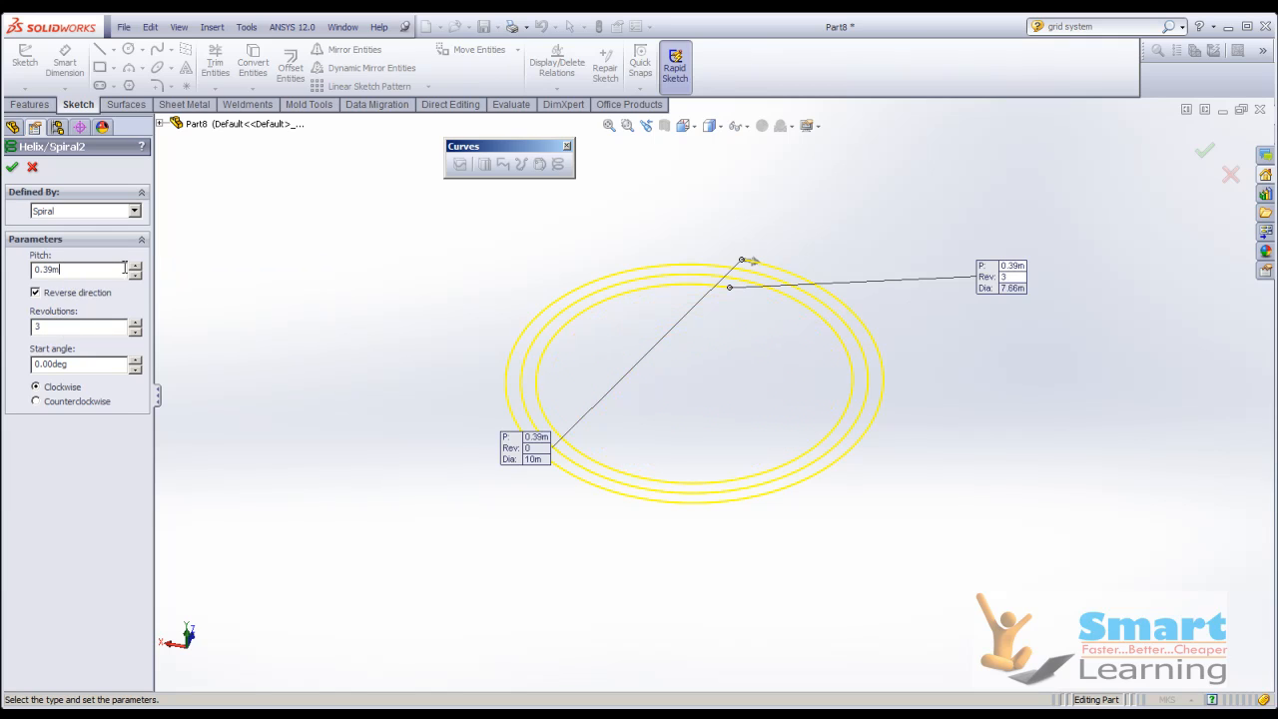
pyautogui.click(134, 265)
pyautogui.click(135, 266)
pyautogui.click(135, 267)
pyautogui.click(135, 267)
pyautogui.click(134, 266)
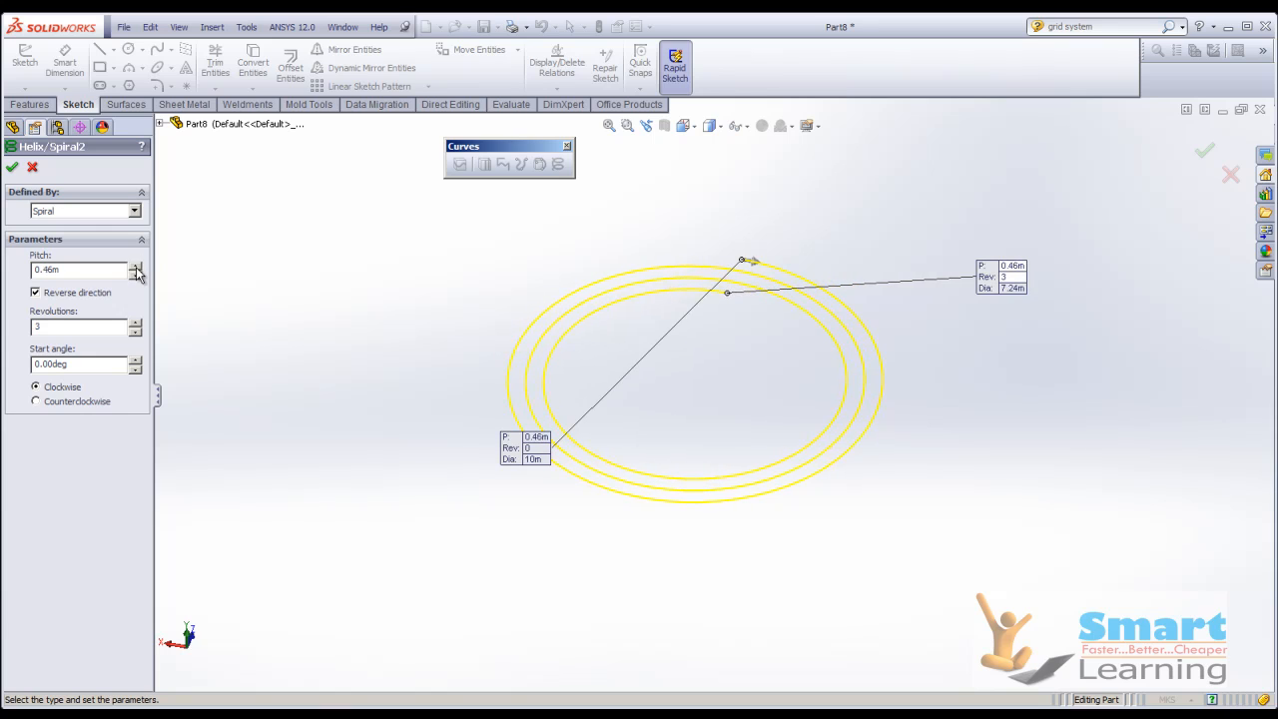
pyautogui.click(135, 267)
pyautogui.click(135, 267)
pyautogui.click(135, 266)
pyautogui.click(135, 266)
pyautogui.click(134, 267)
pyautogui.click(134, 267)
pyautogui.click(135, 267)
pyautogui.click(135, 267)
pyautogui.click(135, 266)
pyautogui.click(135, 266)
pyautogui.click(135, 267)
pyautogui.click(135, 266)
pyautogui.click(135, 267)
pyautogui.click(135, 267)
pyautogui.click(134, 267)
pyautogui.click(135, 267)
pyautogui.click(135, 267)
pyautogui.click(135, 266)
pyautogui.click(135, 267)
pyautogui.click(135, 266)
pyautogui.click(135, 267)
pyautogui.click(134, 267)
pyautogui.click(135, 266)
pyautogui.click(135, 266)
pyautogui.click(135, 266)
pyautogui.click(135, 266)
pyautogui.click(135, 267)
pyautogui.click(135, 266)
pyautogui.click(135, 267)
pyautogui.click(135, 267)
pyautogui.click(135, 268)
pyautogui.click(135, 267)
pyautogui.click(135, 267)
pyautogui.click(135, 267)
pyautogui.click(135, 268)
pyautogui.click(134, 267)
pyautogui.click(134, 267)
pyautogui.click(134, 268)
pyautogui.click(135, 267)
pyautogui.click(135, 268)
pyautogui.click(134, 268)
pyautogui.click(134, 267)
pyautogui.click(135, 267)
pyautogui.click(135, 268)
pyautogui.click(135, 267)
pyautogui.click(135, 267)
pyautogui.click(135, 268)
pyautogui.click(135, 267)
pyautogui.click(134, 268)
pyautogui.click(135, 267)
pyautogui.click(134, 267)
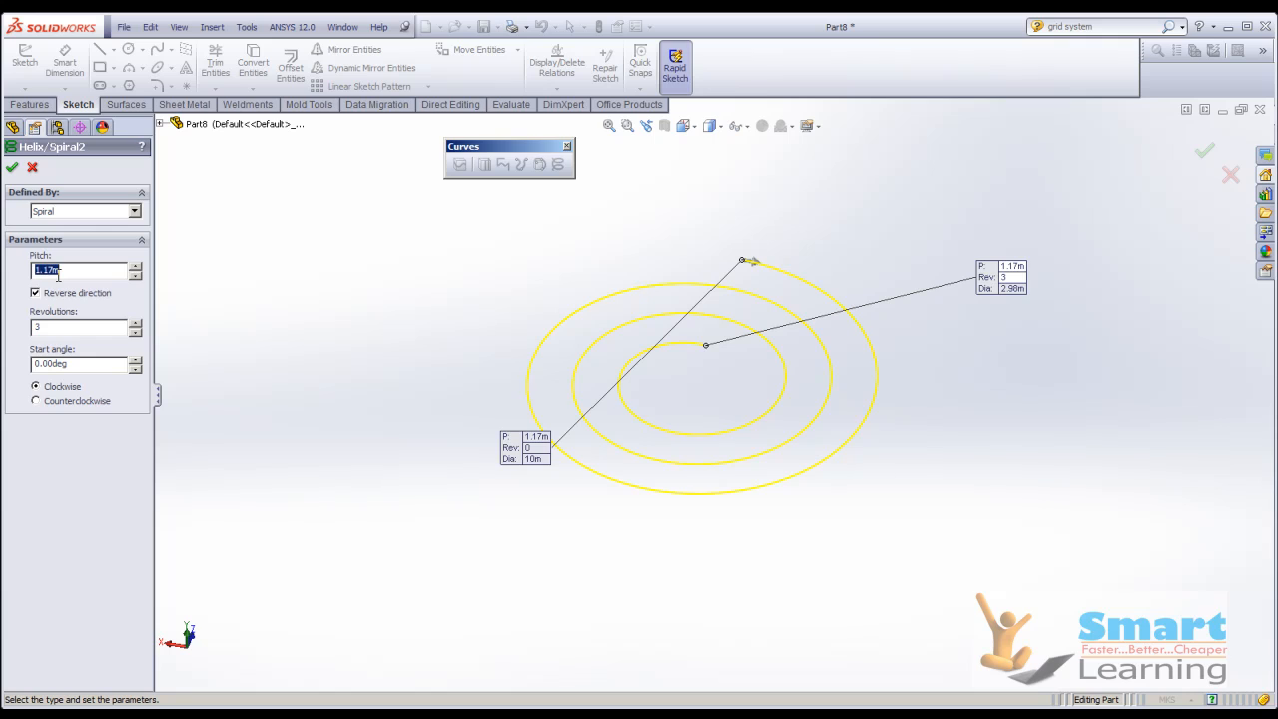
# Set the spiral's pitch to 1 m.
pyautogui.click(58, 271)
pyautogui.press('BackSpace')
pyautogui.press('BackSpace')
pyautogui.press('BackSpace')
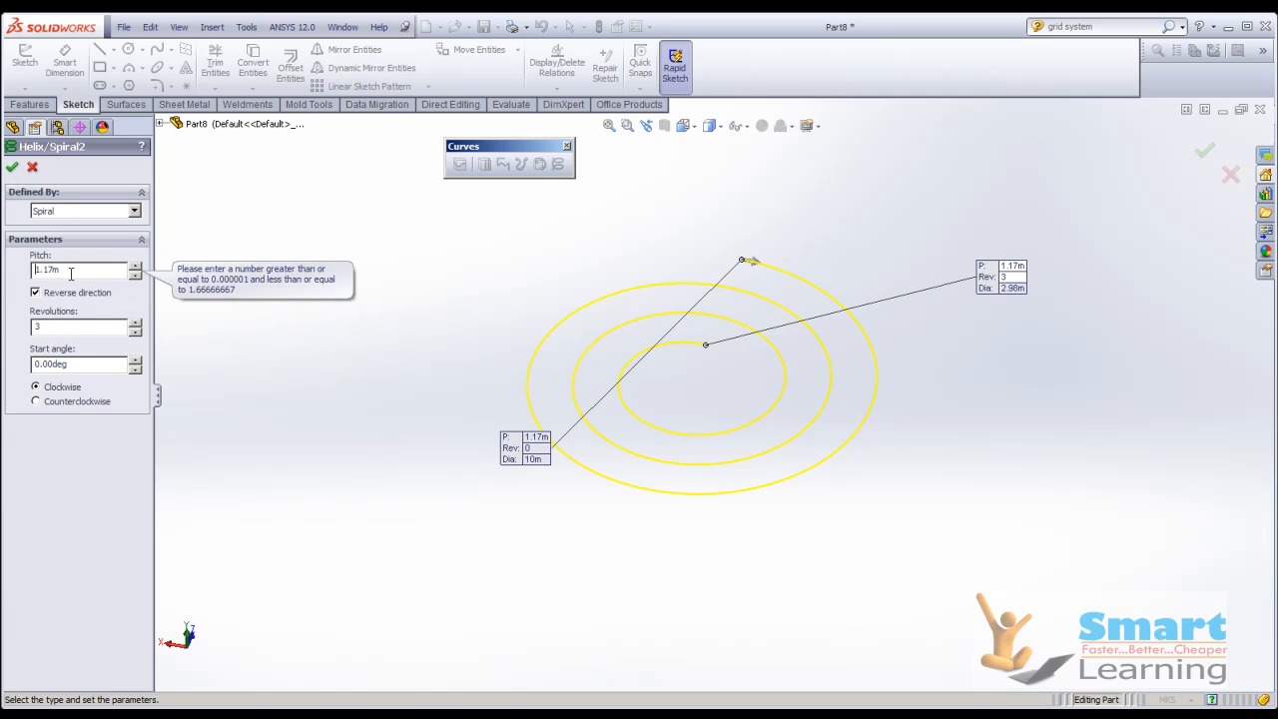
pyautogui.write('1')
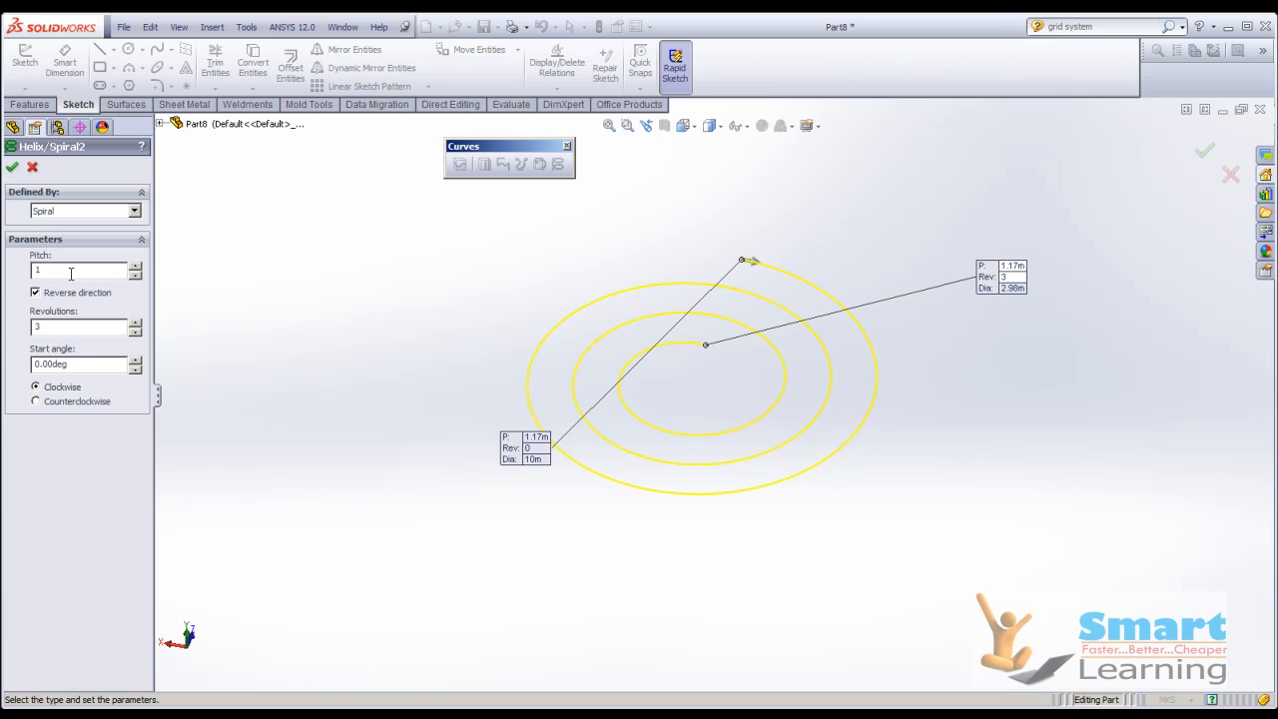
# Raise the spiral's revolutions to 3.75 and accept the feature.
pyautogui.click(137, 322)
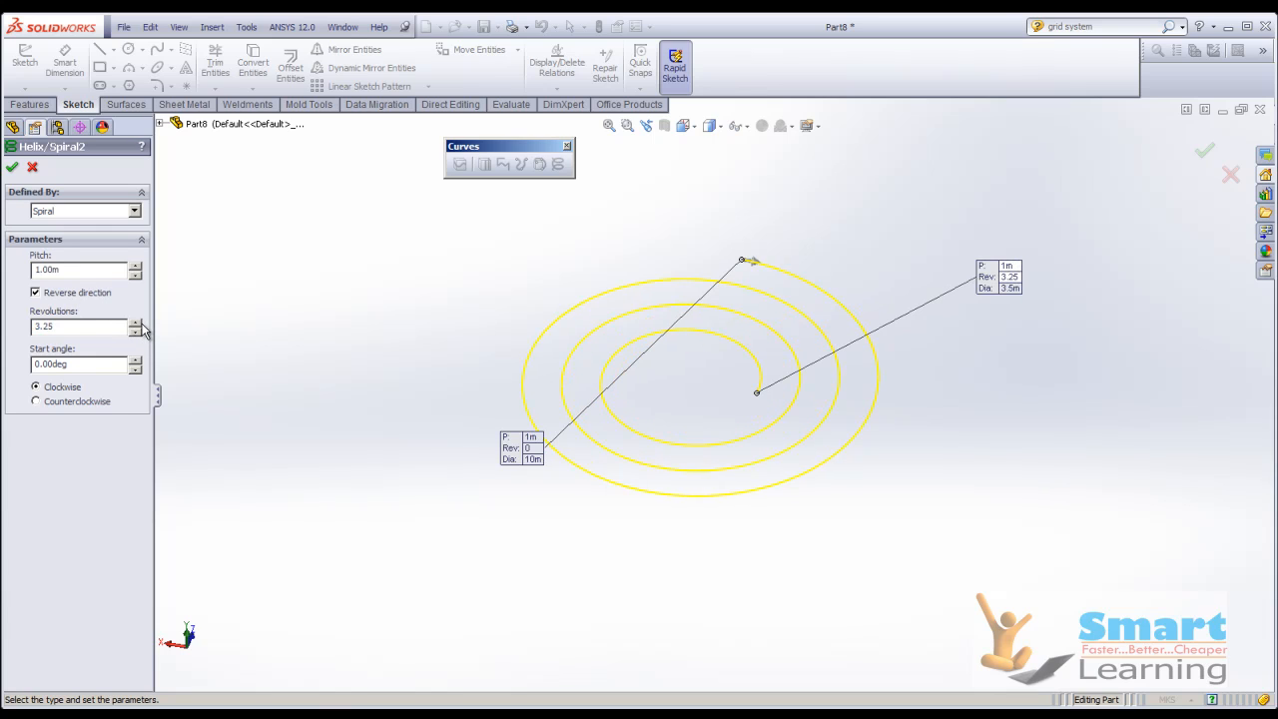
pyautogui.click(137, 323)
pyautogui.click(137, 323)
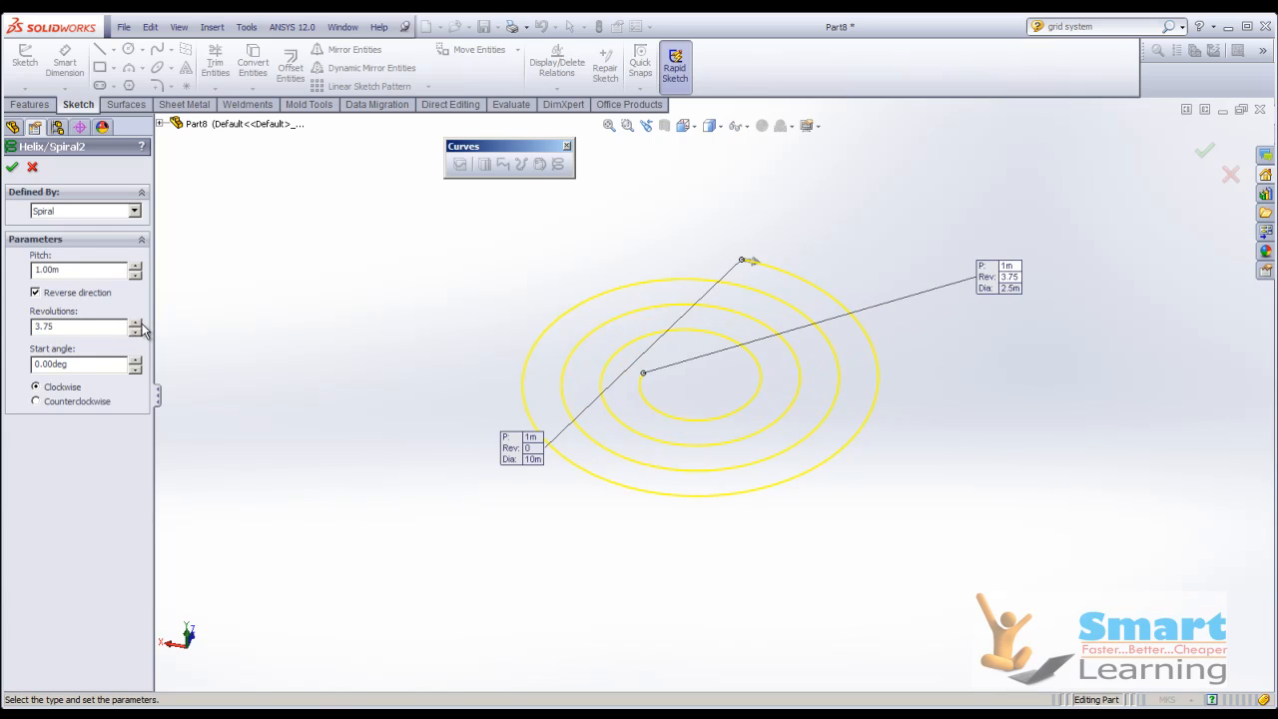
pyautogui.click(12, 167)
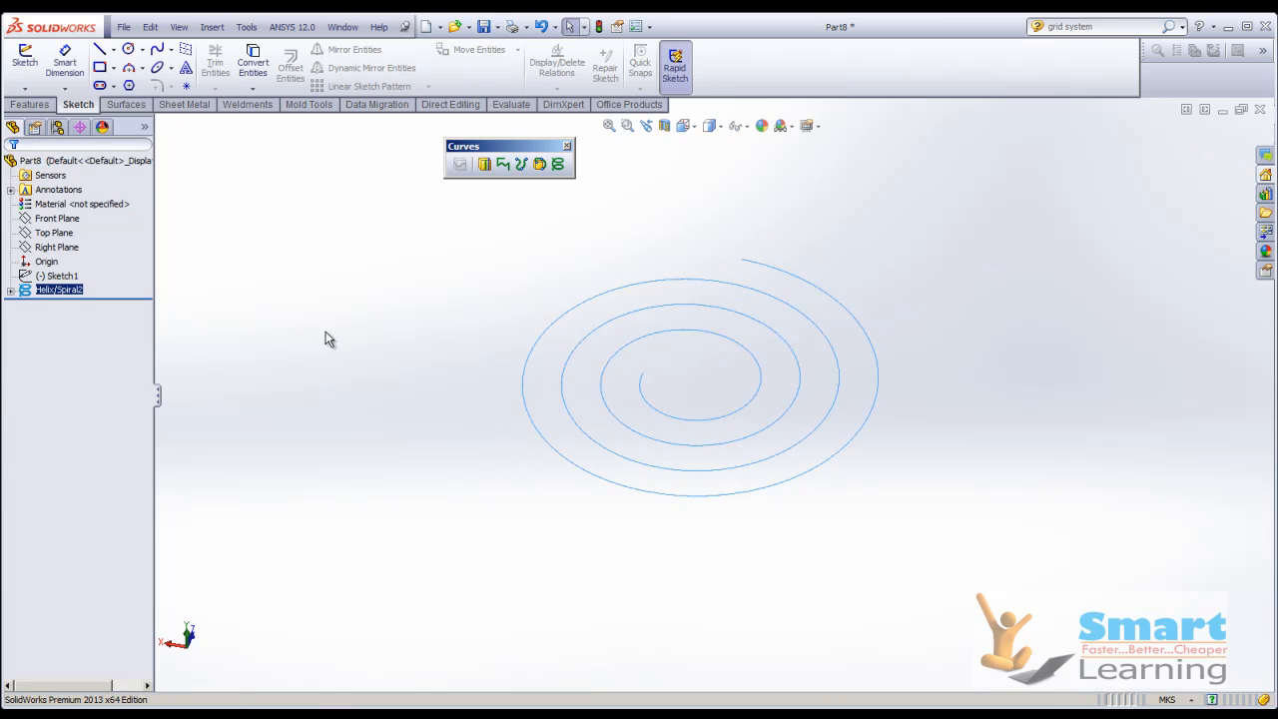
pyautogui.scroll(-4, 771, 392)
pyautogui.scroll(4, 758, 387)
pyautogui.moveTo(756, 386); pyautogui.dragTo(747, 551, button='middle')
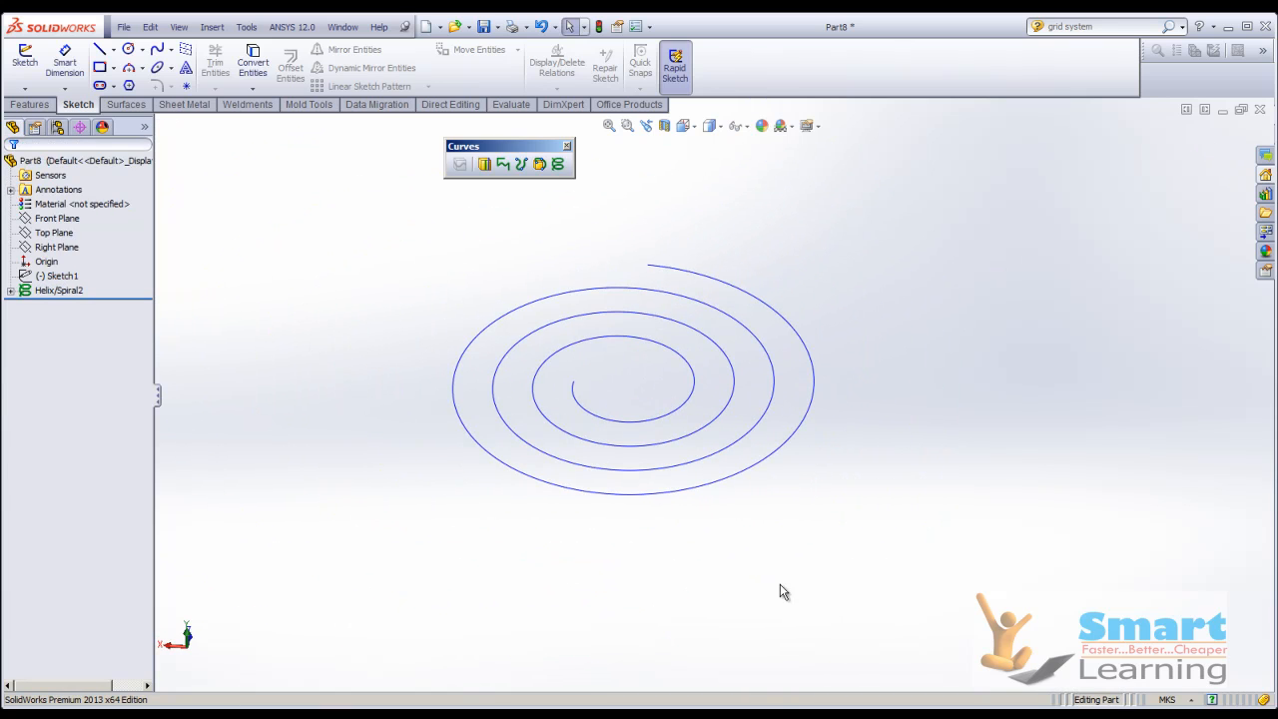
# Switch to the presentation, look through the Helical/Spiral Curve and Taper Helix slides, and return to the SolidWorks part.
pyautogui.click(771, 716)
pyautogui.click(773, 696)
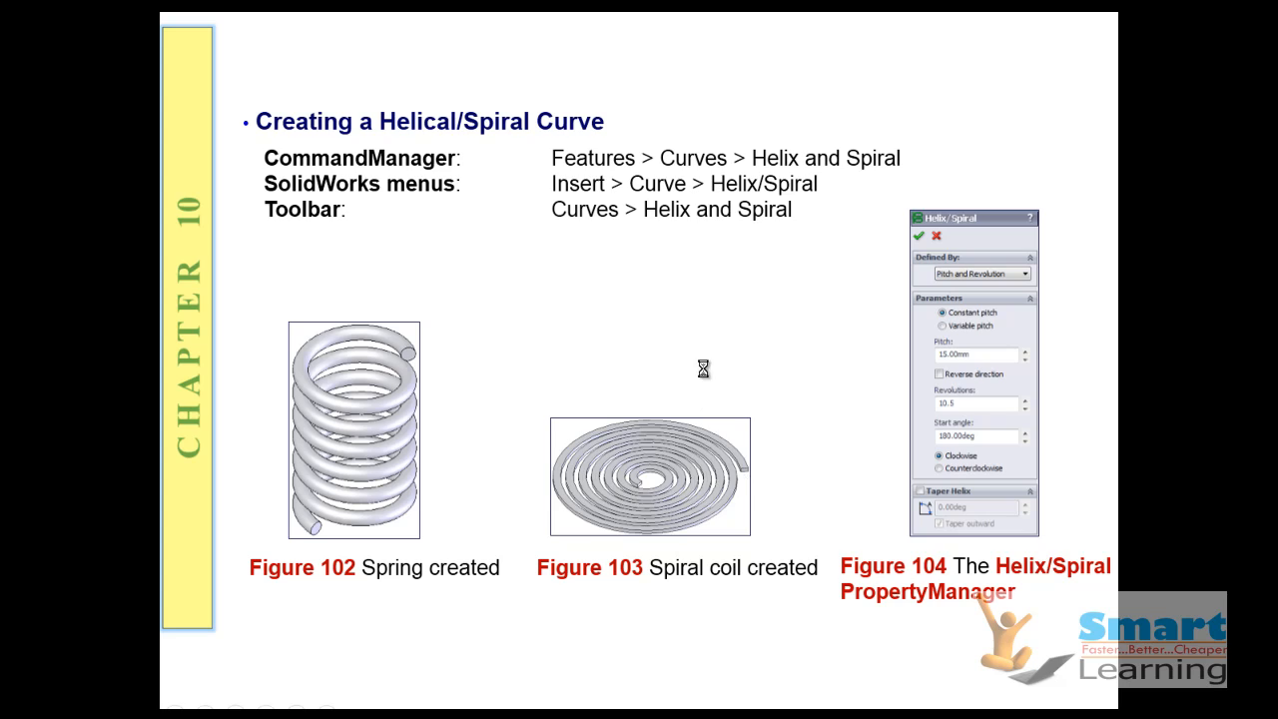
pyautogui.click(703, 367)
pyautogui.click(703, 368)
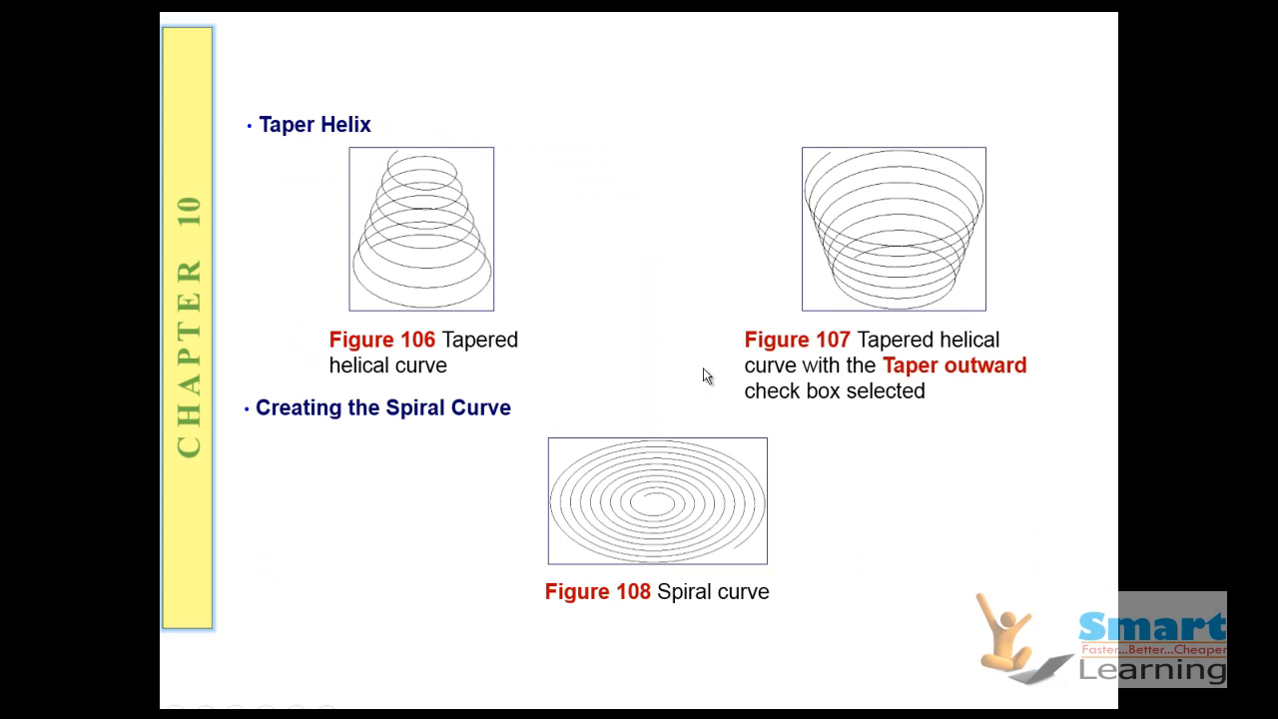
pyautogui.click(664, 497)
pyautogui.scroll(1, 664, 496)
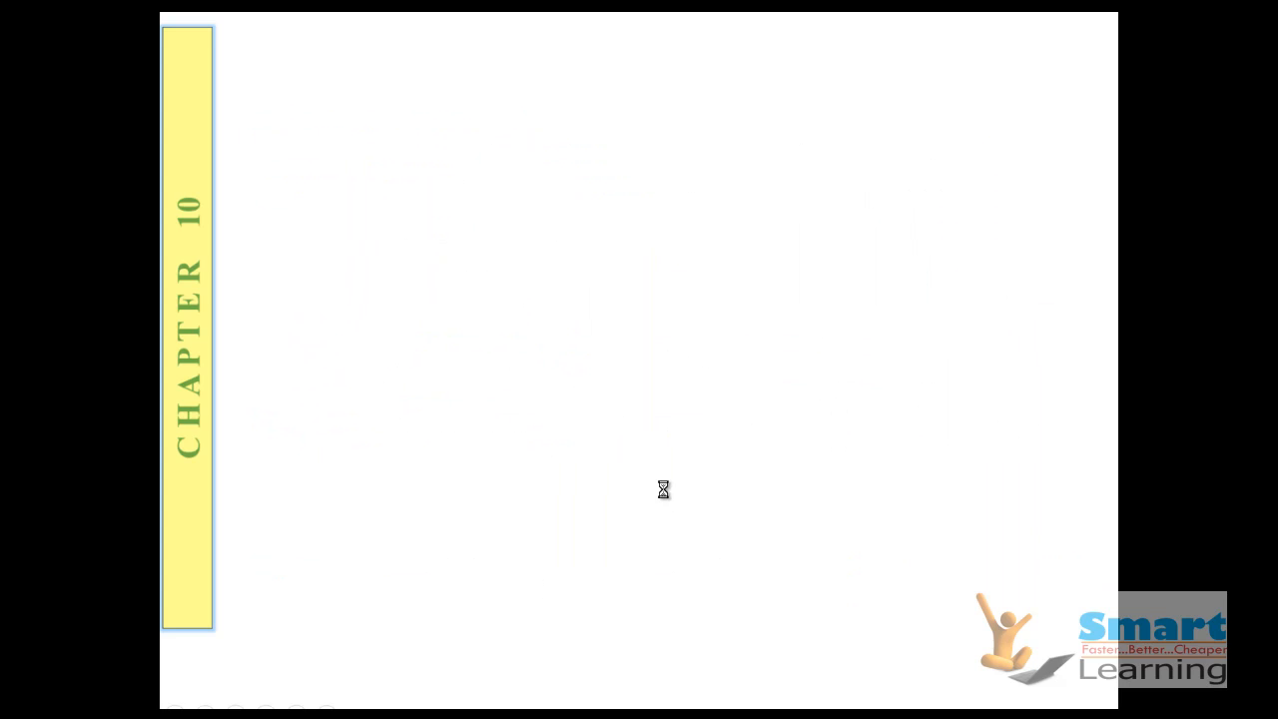
pyautogui.press('super+d')
pyautogui.click(781, 714)
pyautogui.click(775, 696)
pyautogui.hotkey('alt', 'Tab')
pyautogui.moveTo(584, 506); pyautogui.dragTo(605, 490, button='middle')
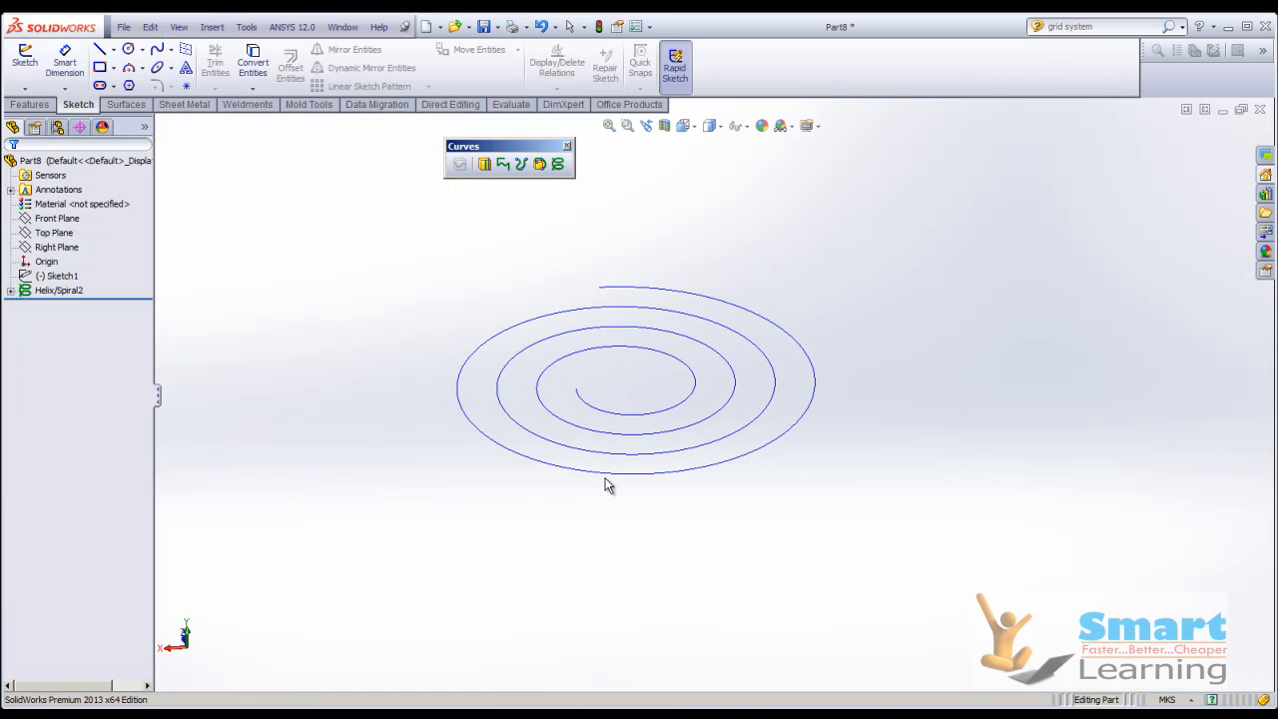
# Sketch a circle about 0.63 m in diameter centred on the origin on the Right Plane, and exit the sketch.
pyautogui.click(22, 70)
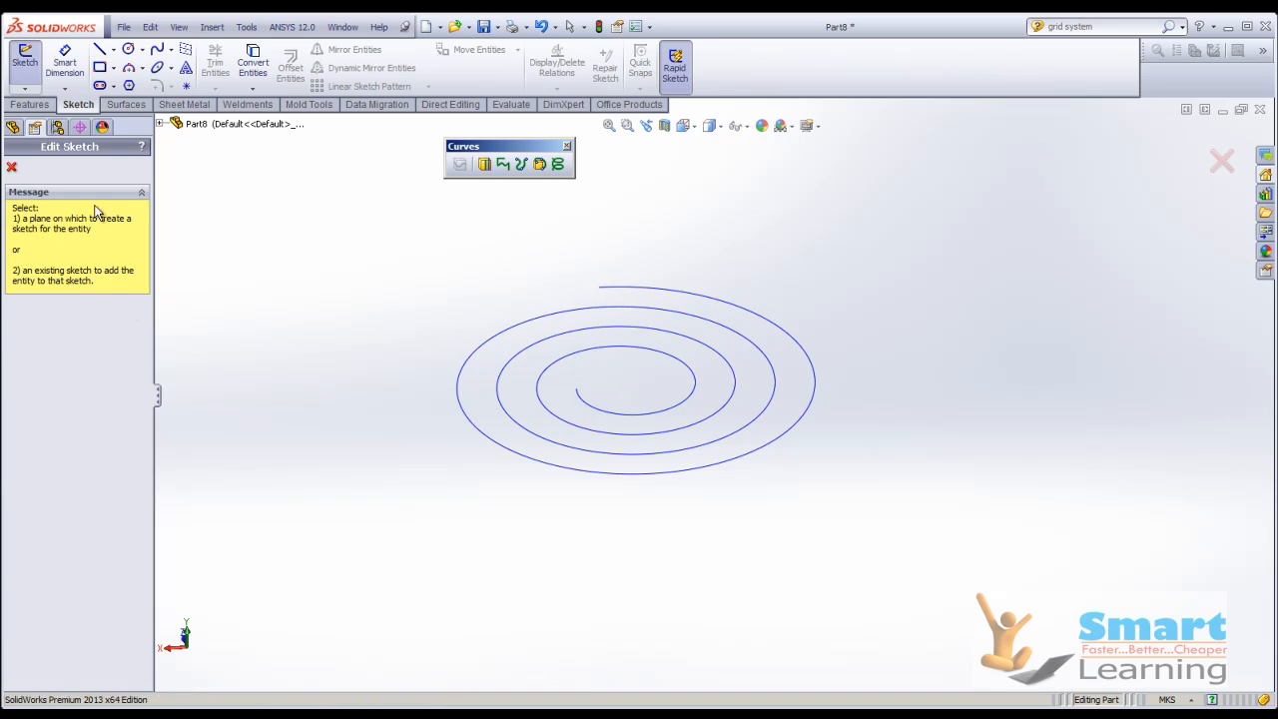
pyautogui.click(159, 124)
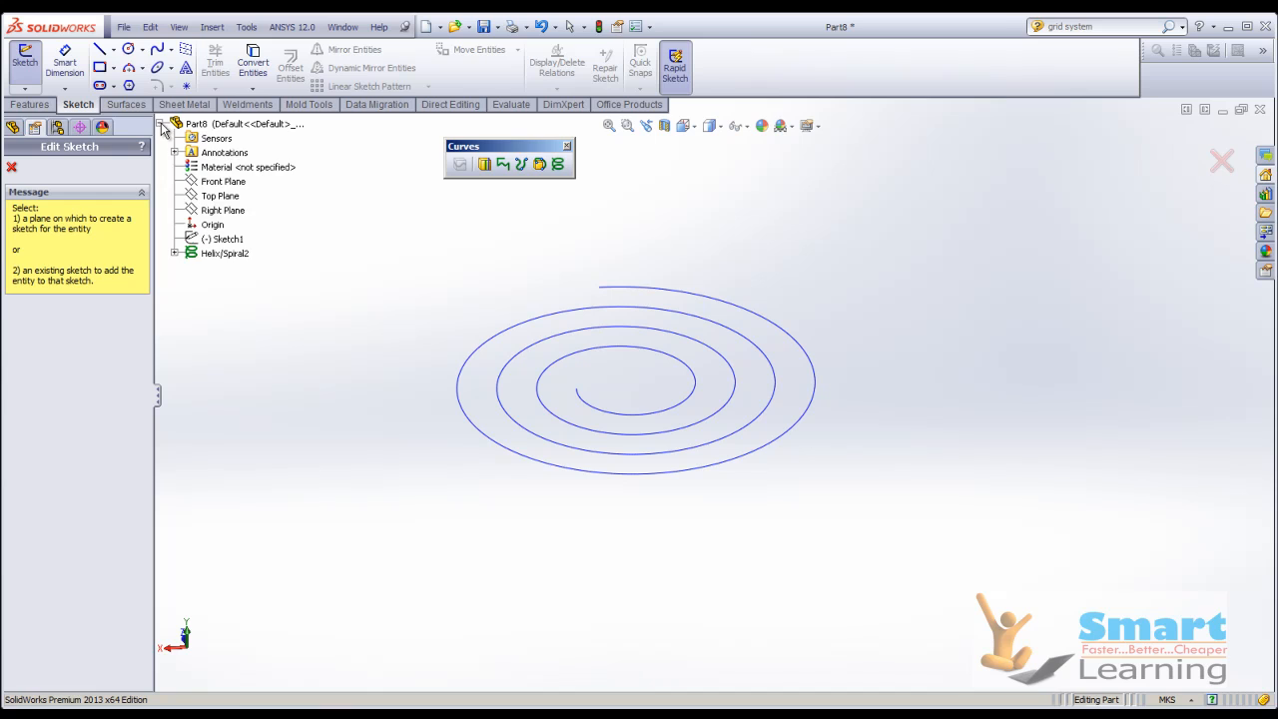
pyautogui.click(222, 211)
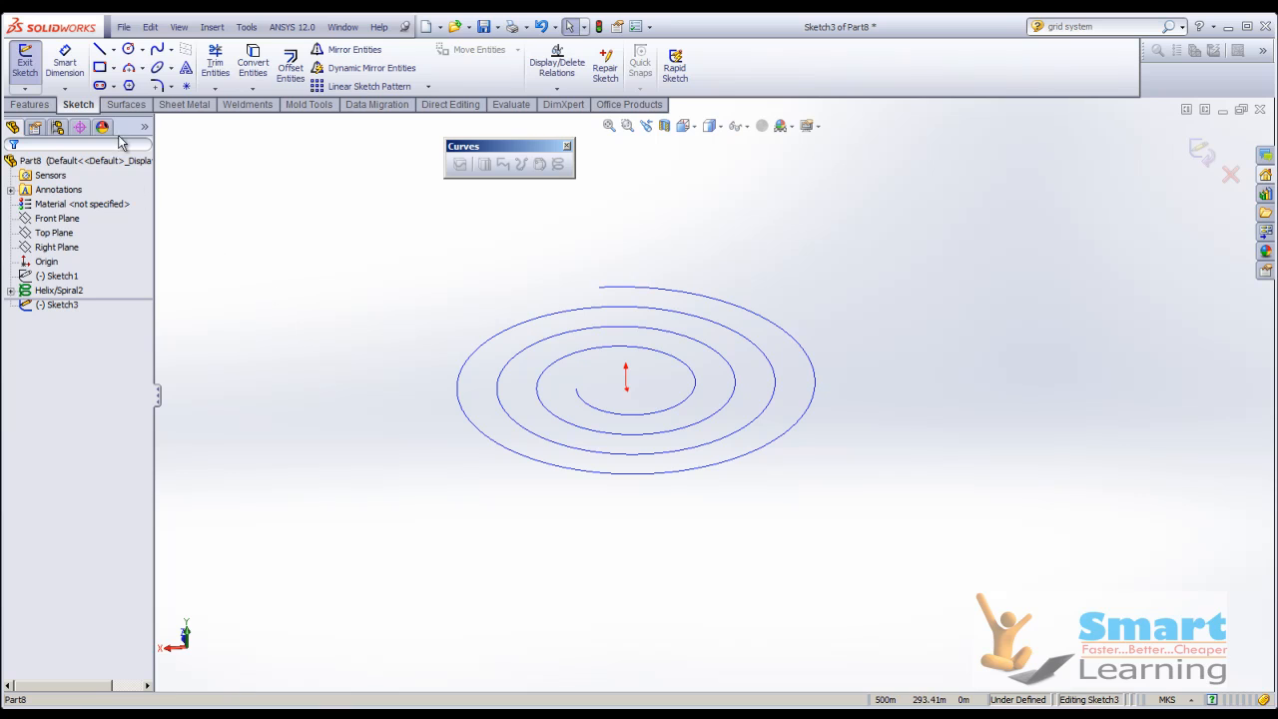
pyautogui.click(128, 49)
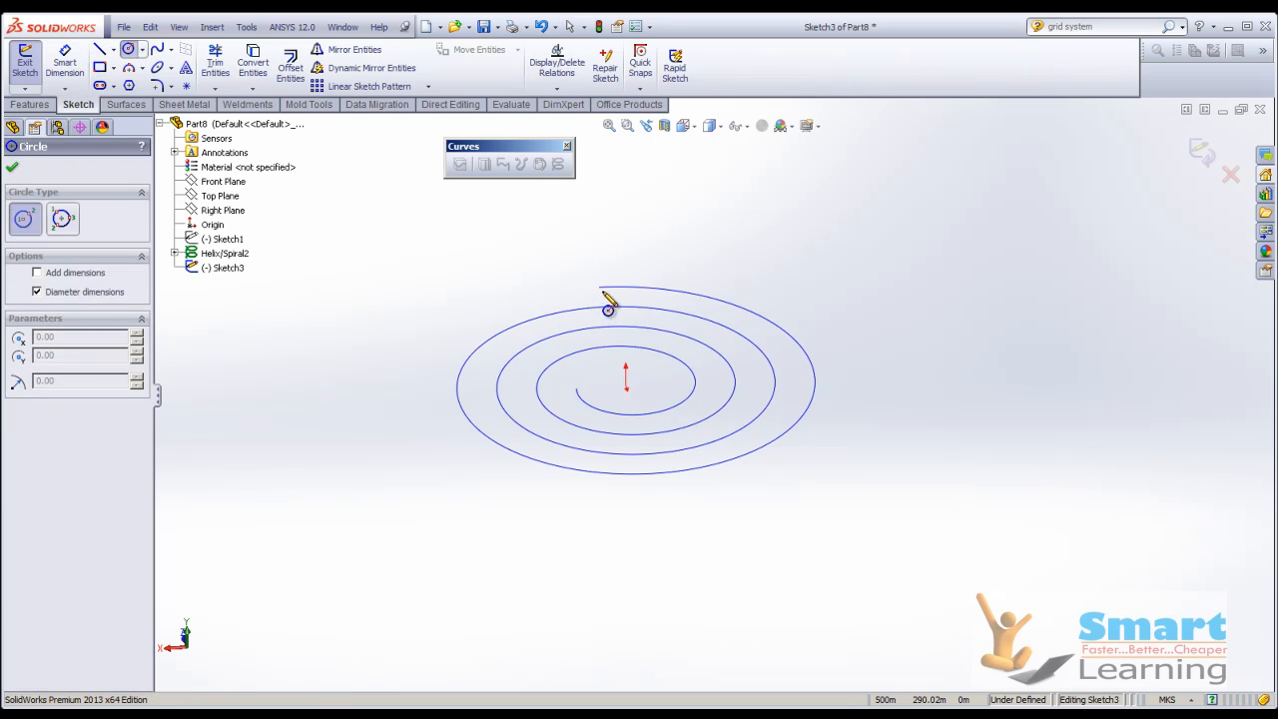
pyautogui.moveTo(626, 390)
pyautogui.mouseDown(button='middle')
pyautogui.moveTo(645, 433)
pyautogui.moveTo(617, 414)
pyautogui.mouseUp(button='middle')
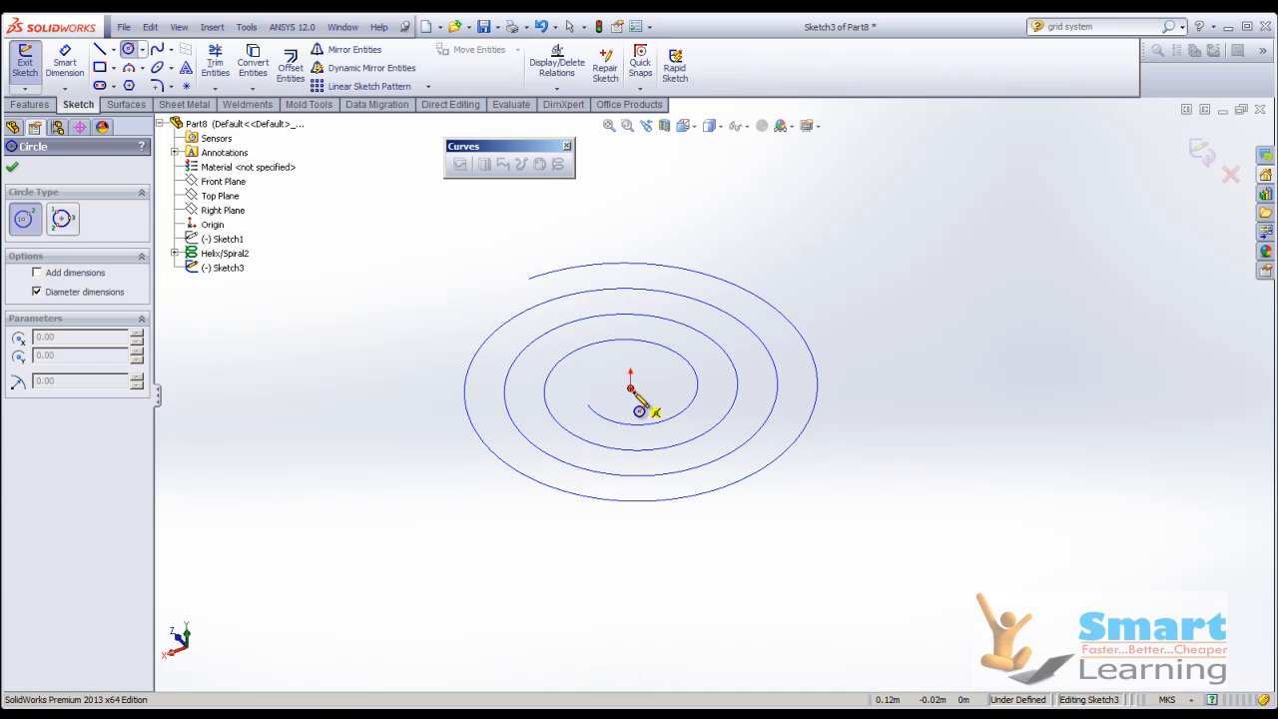
pyautogui.click(630, 388)
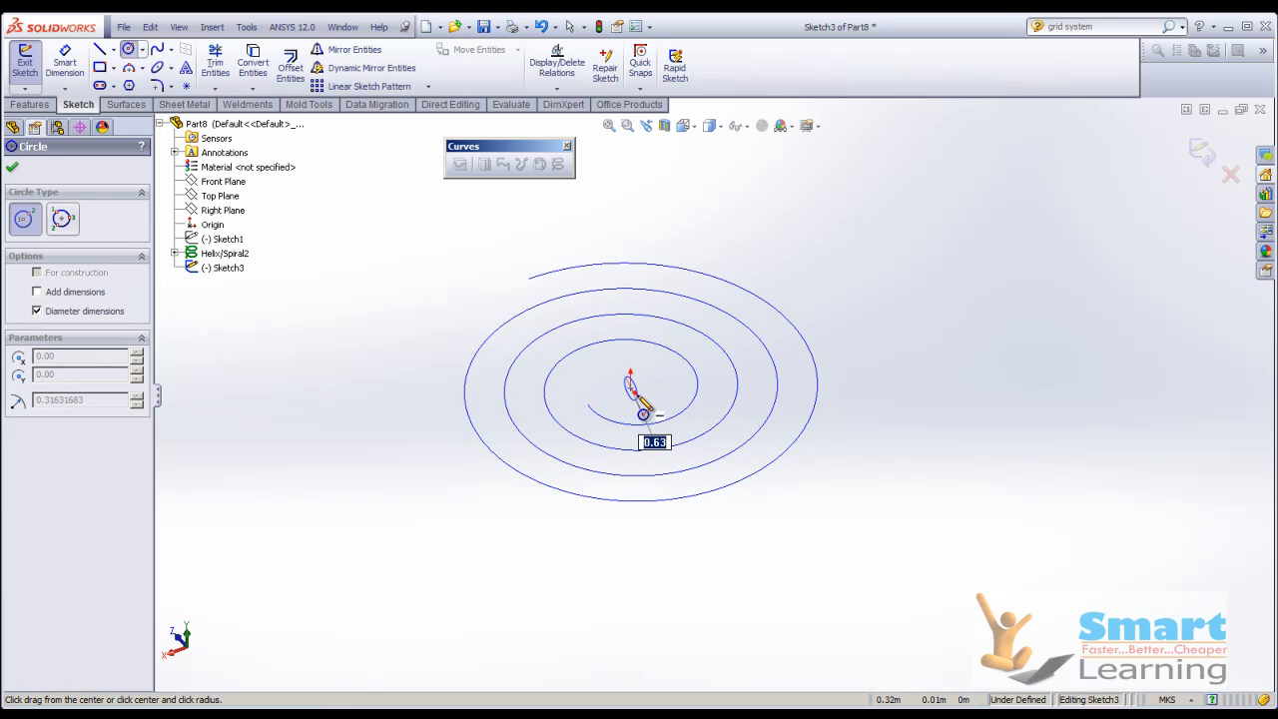
pyautogui.click(634, 398)
pyautogui.click(13, 171)
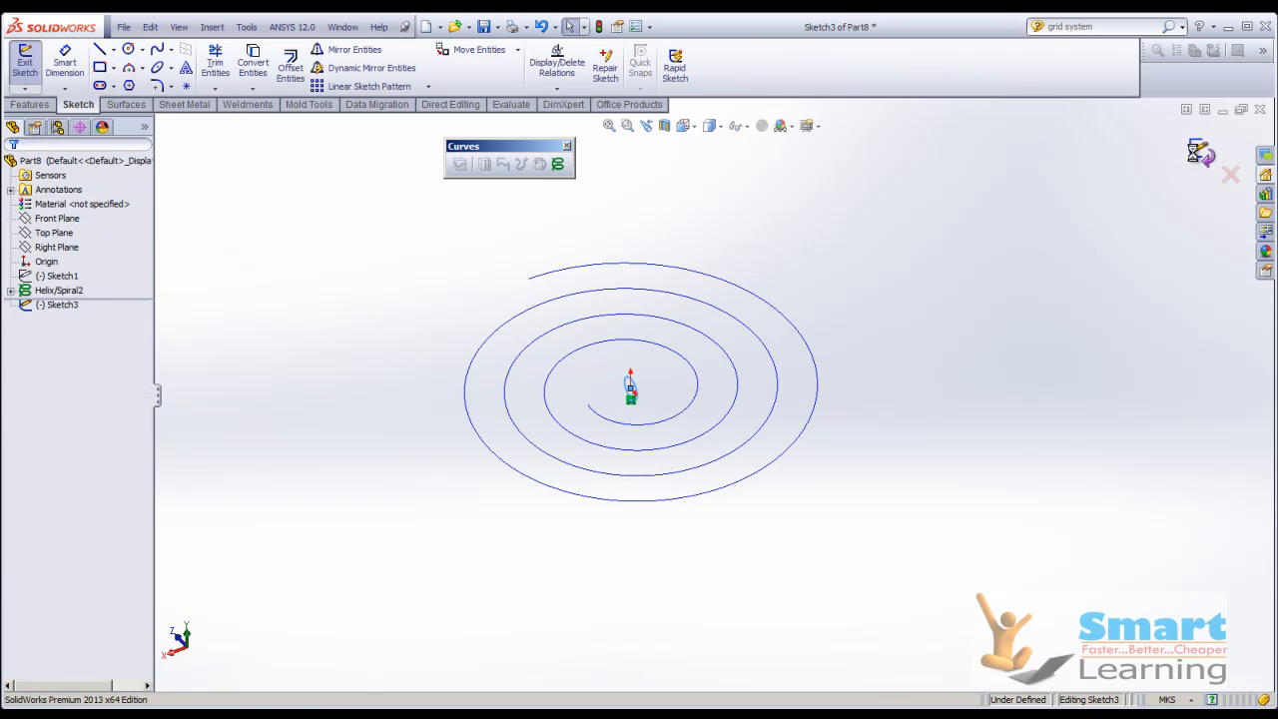
pyautogui.click(1202, 152)
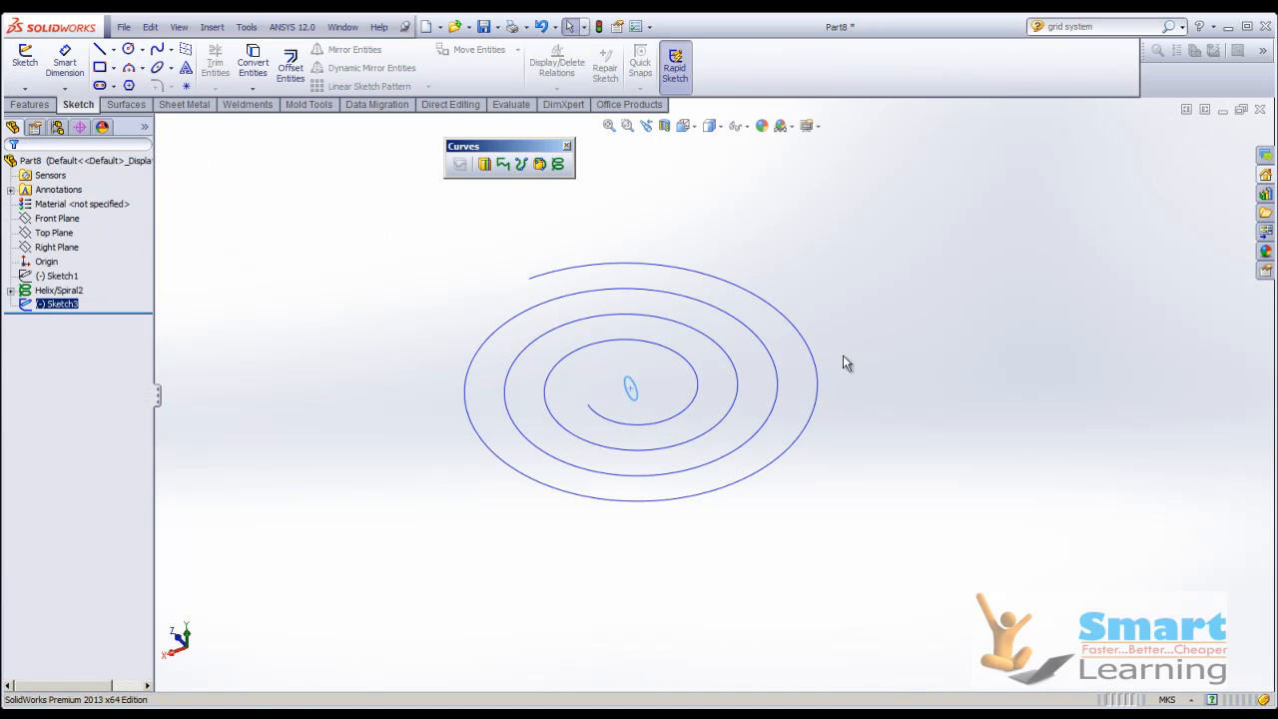
# Try to sweep the circle on the Right Plane along the spiral.
pyautogui.click(30, 103)
pyautogui.click(151, 49)
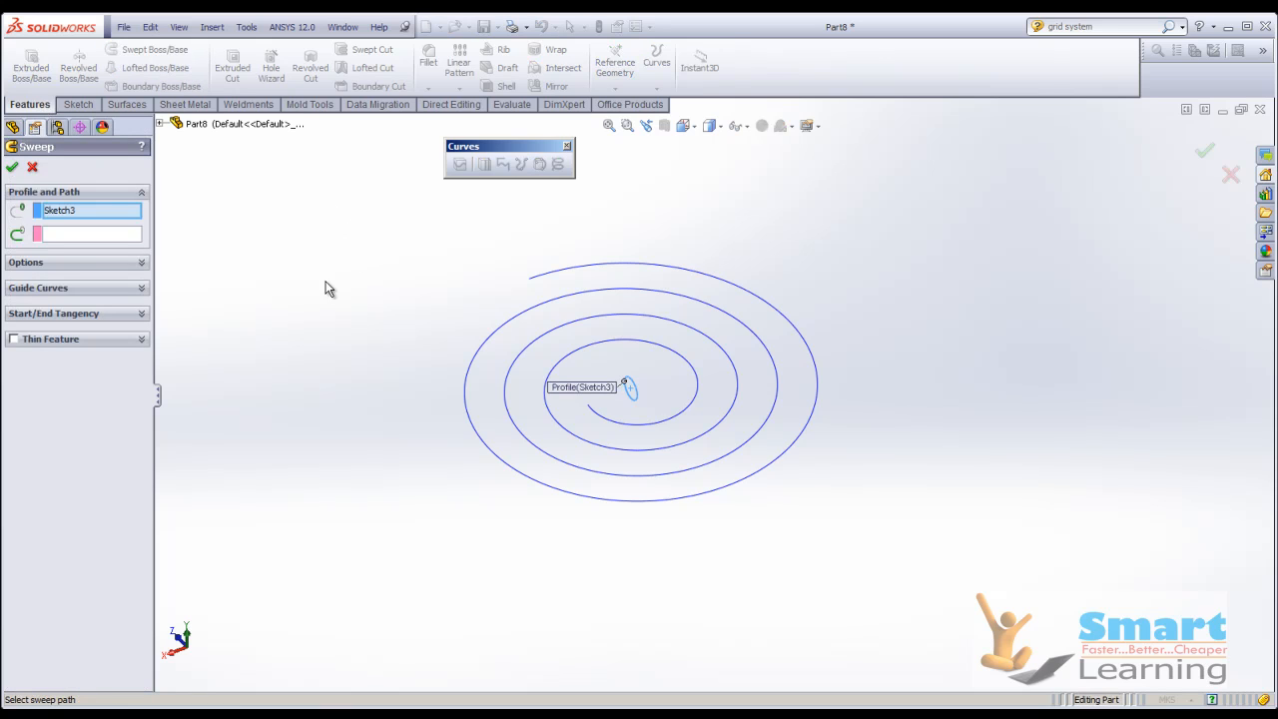
pyautogui.click(59, 236)
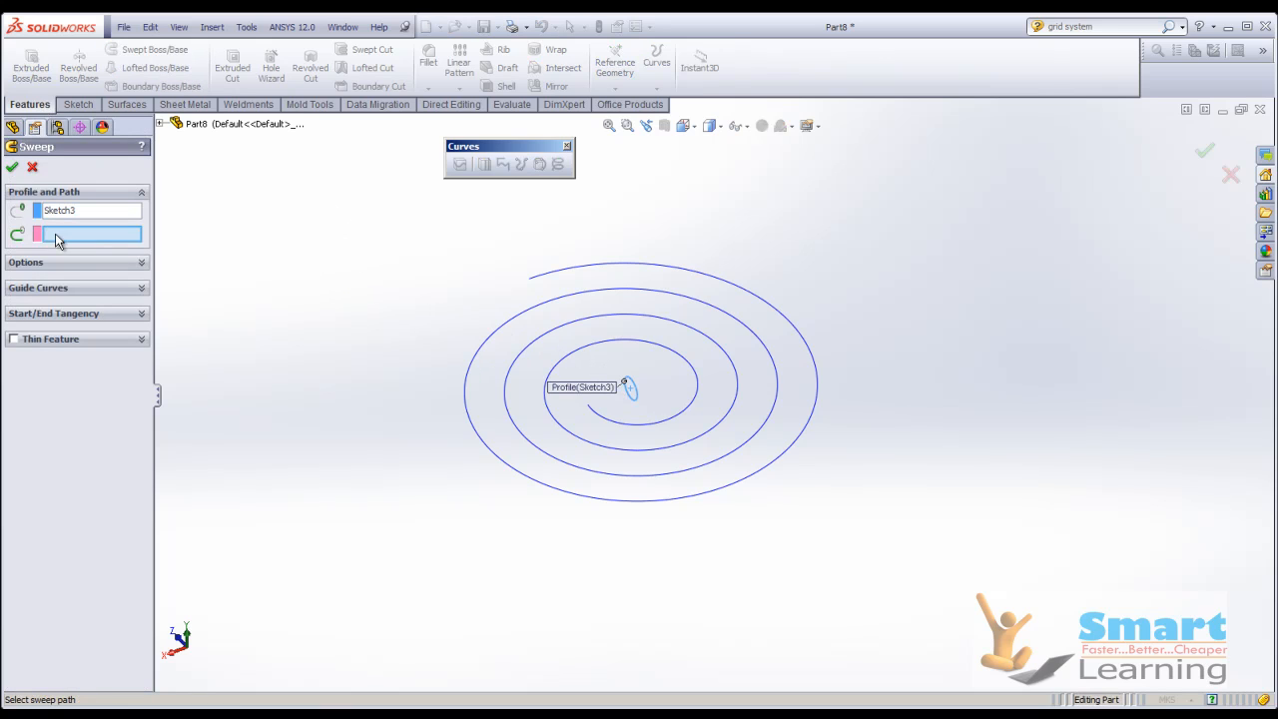
pyautogui.click(621, 430)
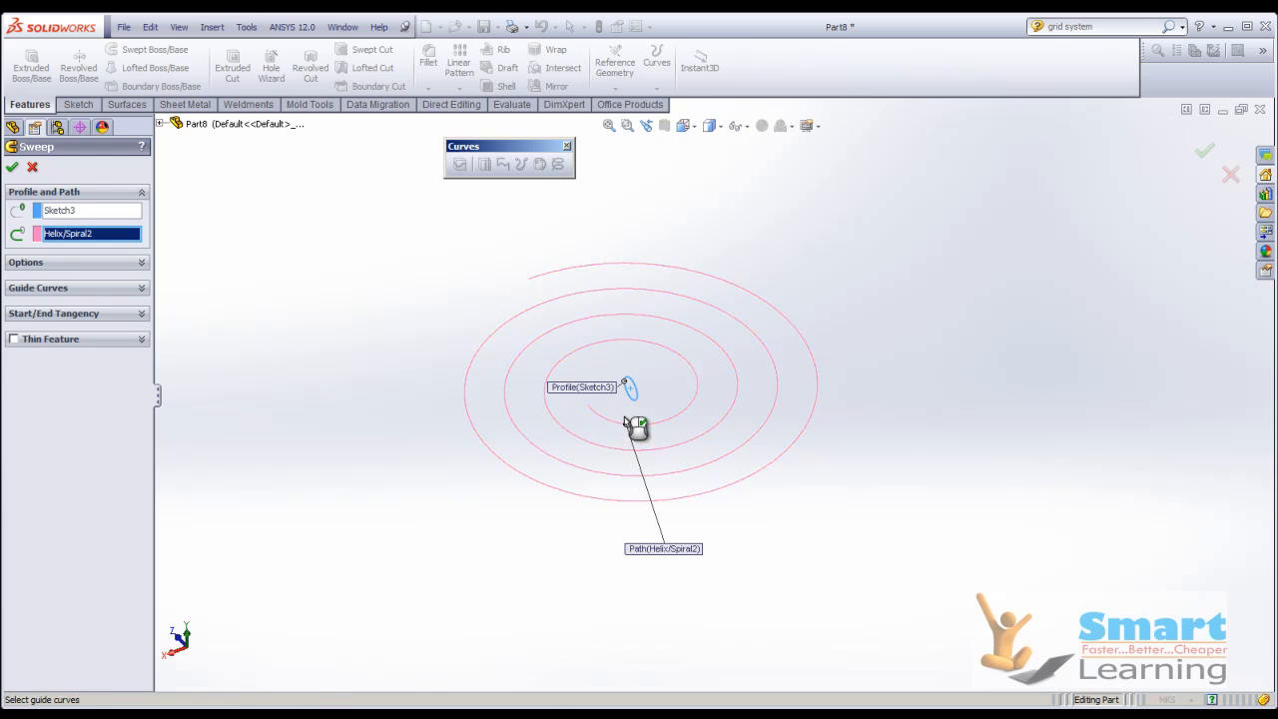
pyautogui.scroll(-2, 635, 424)
pyautogui.click(12, 168)
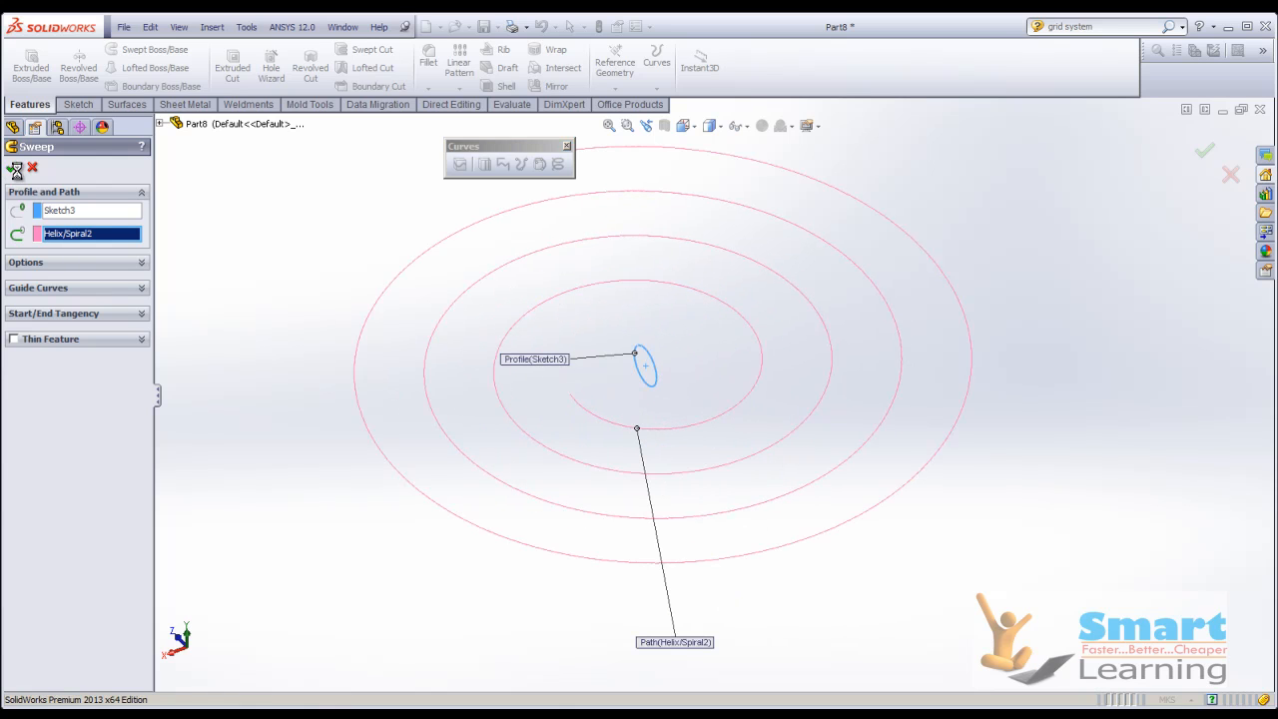
pyautogui.moveTo(365, 340); pyautogui.dragTo(503, 373, button='middle')
pyautogui.click(32, 167)
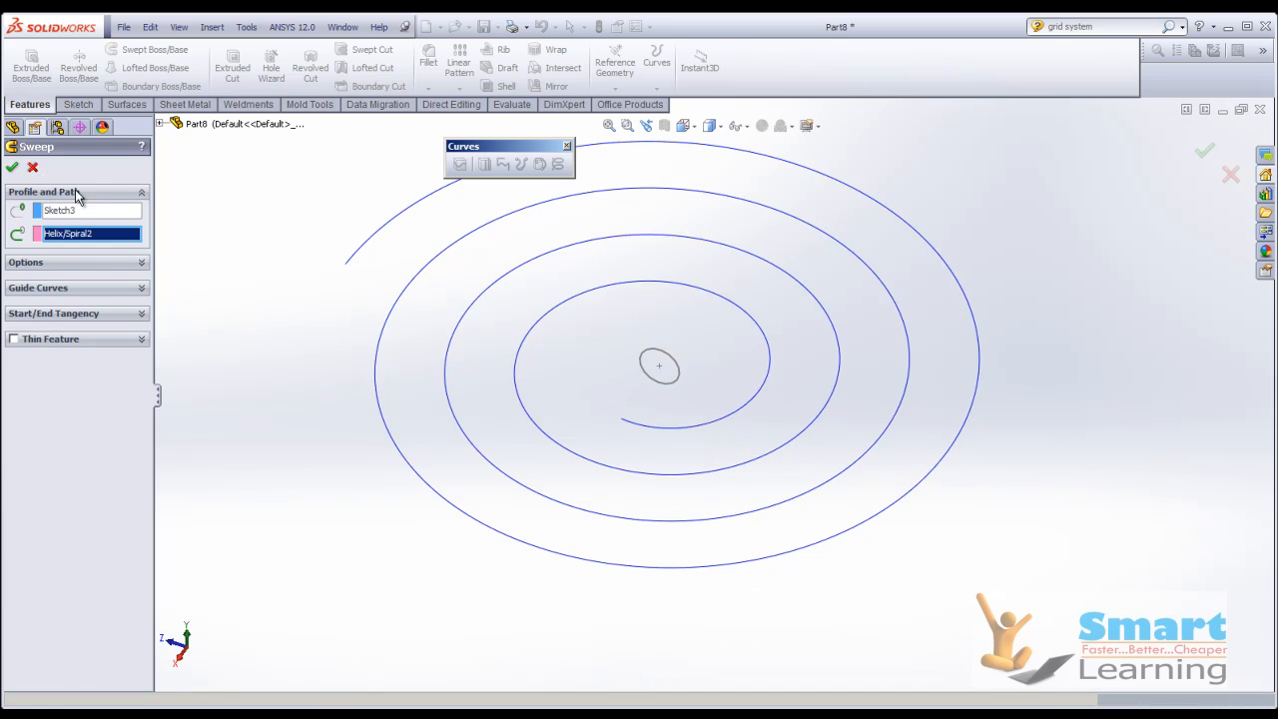
# Edit the profile sketch to give its circle a radius of 0.10 m, and exit the sketch.
pyautogui.doubleClick(661, 386)
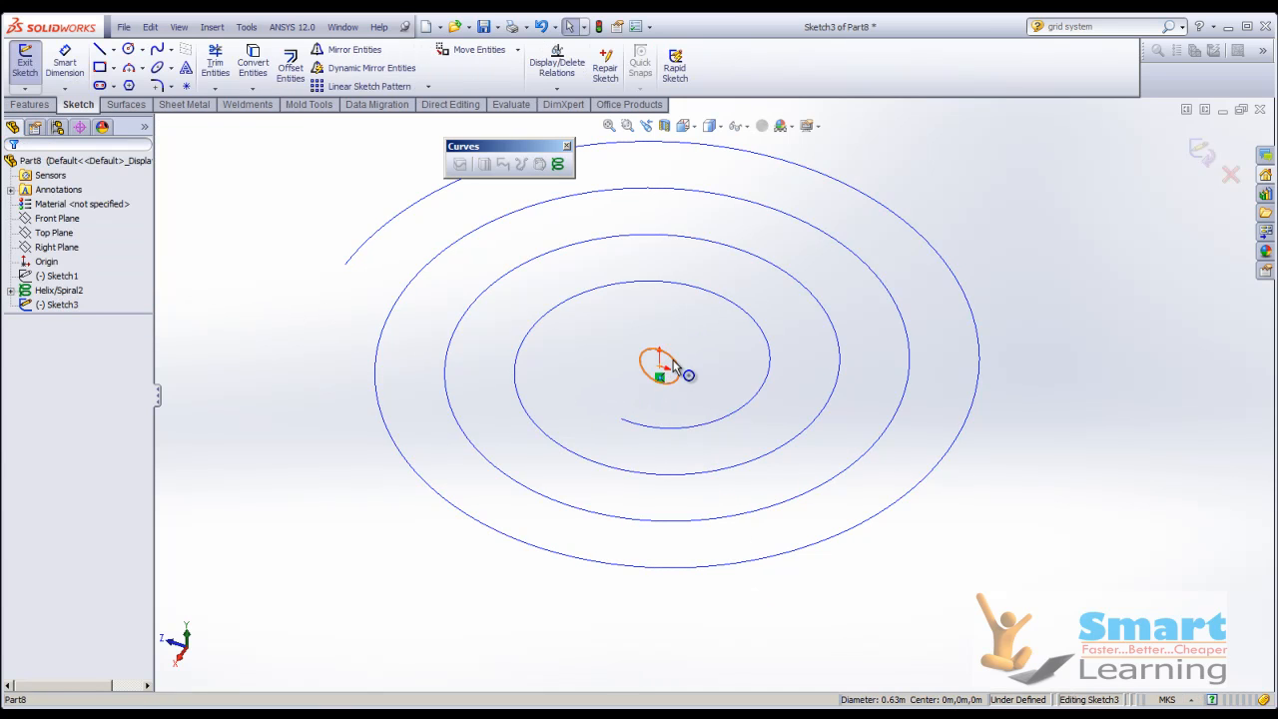
pyautogui.click(666, 370)
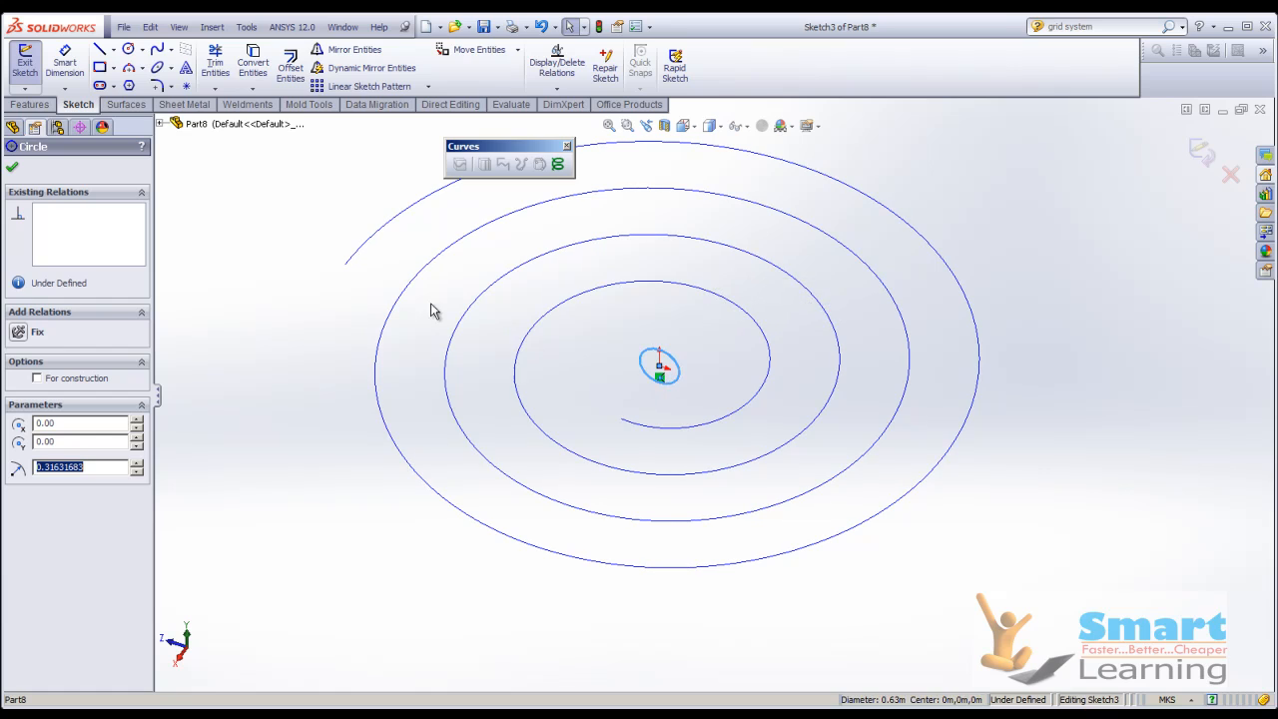
pyautogui.write('0.10')
pyautogui.press('Return')
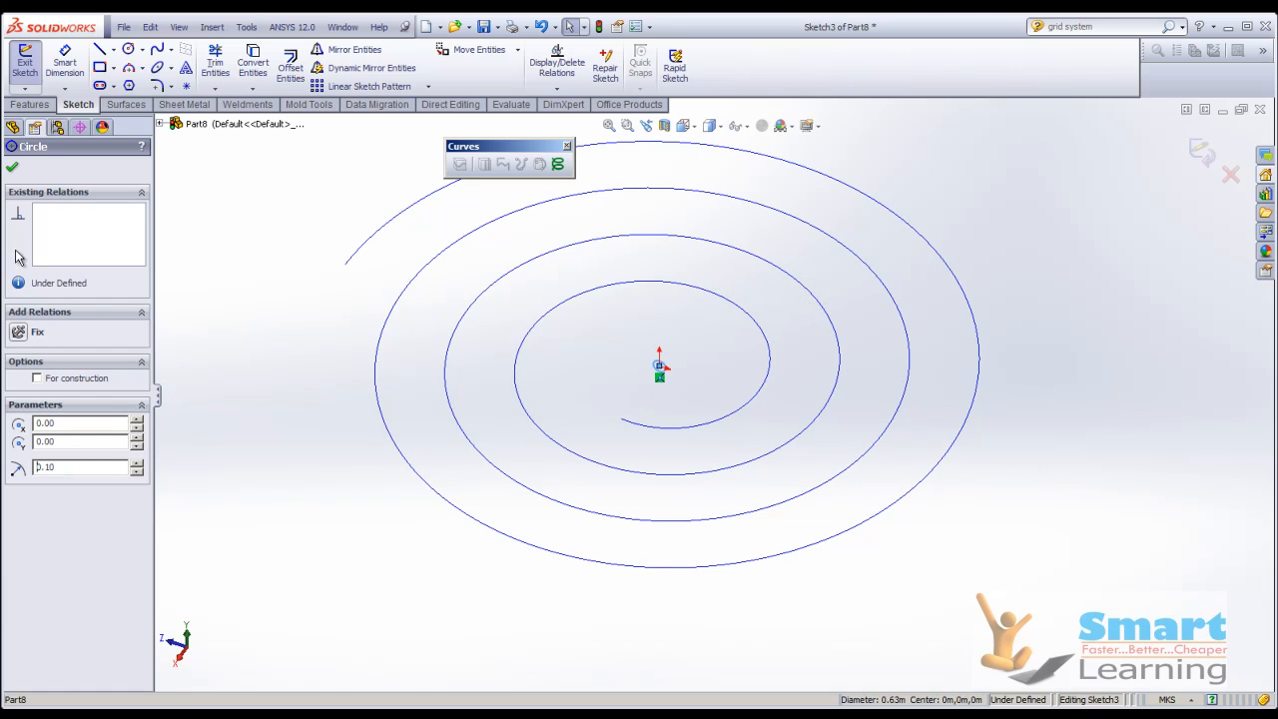
pyautogui.click(13, 167)
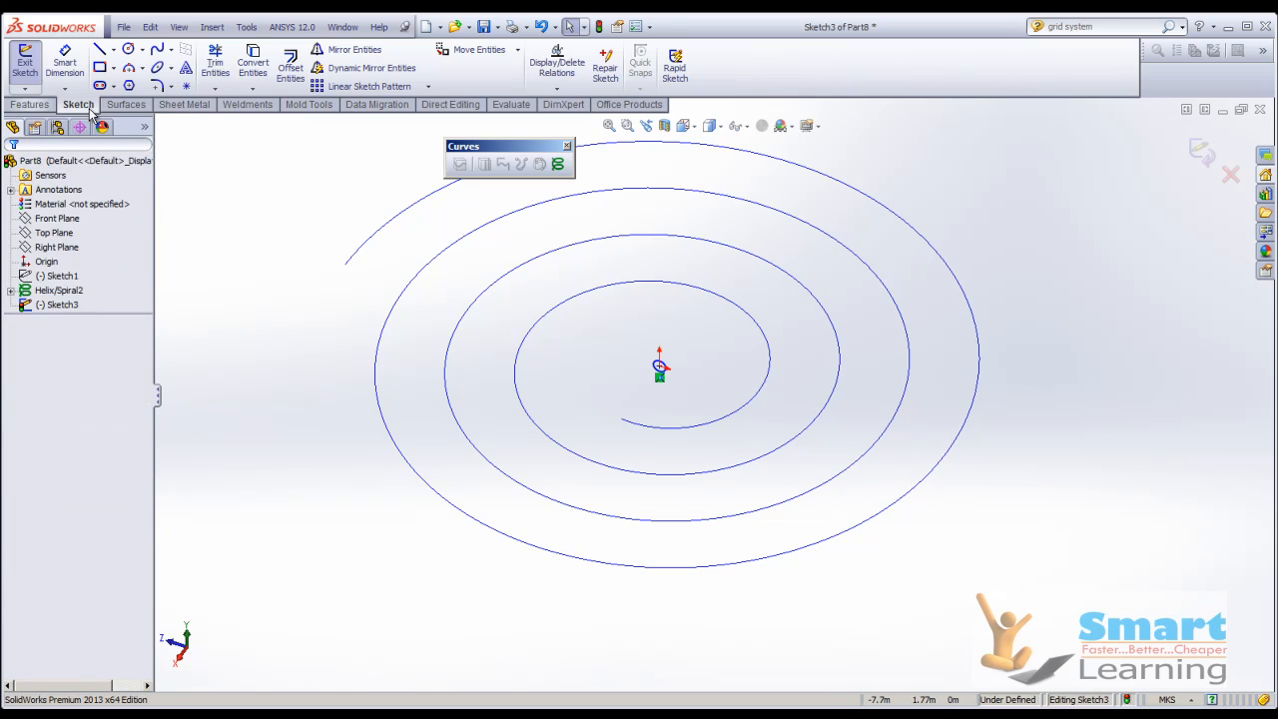
pyautogui.click(1204, 153)
# Try to sweep the 0.10 m radius circle from the origin along the spiral.
pyautogui.click(127, 55)
pyautogui.click(659, 368)
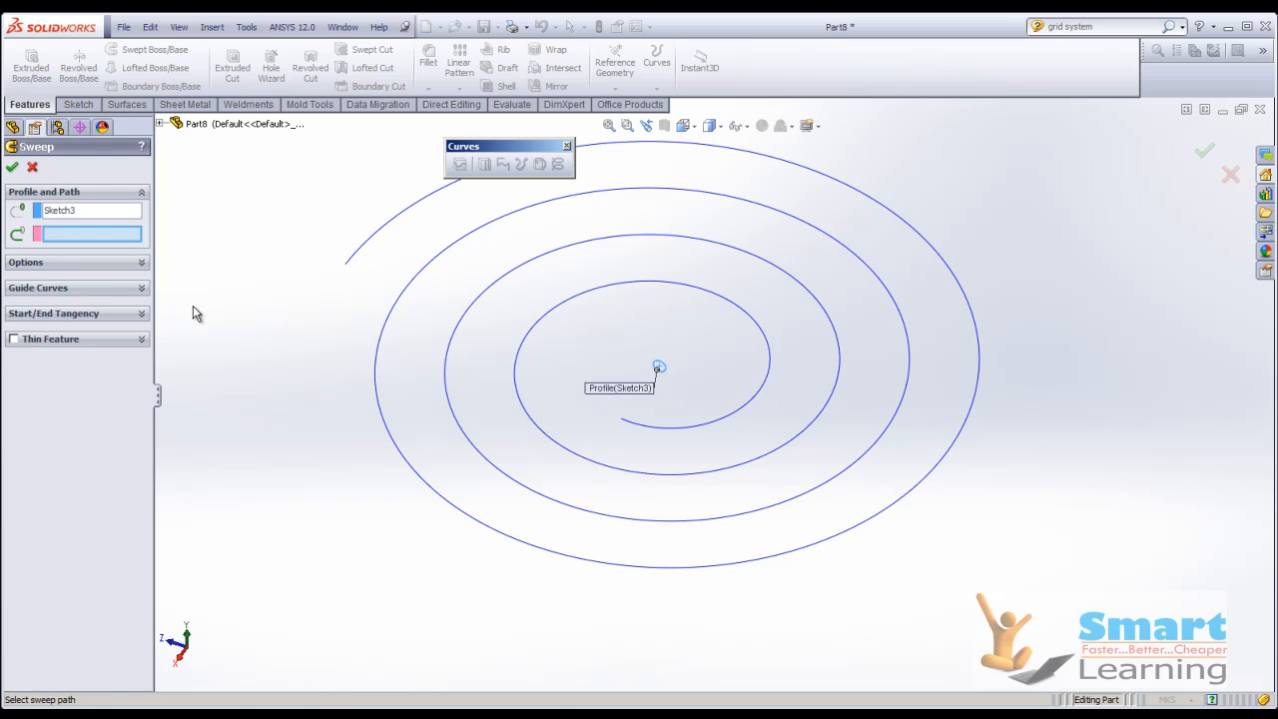
pyautogui.click(667, 431)
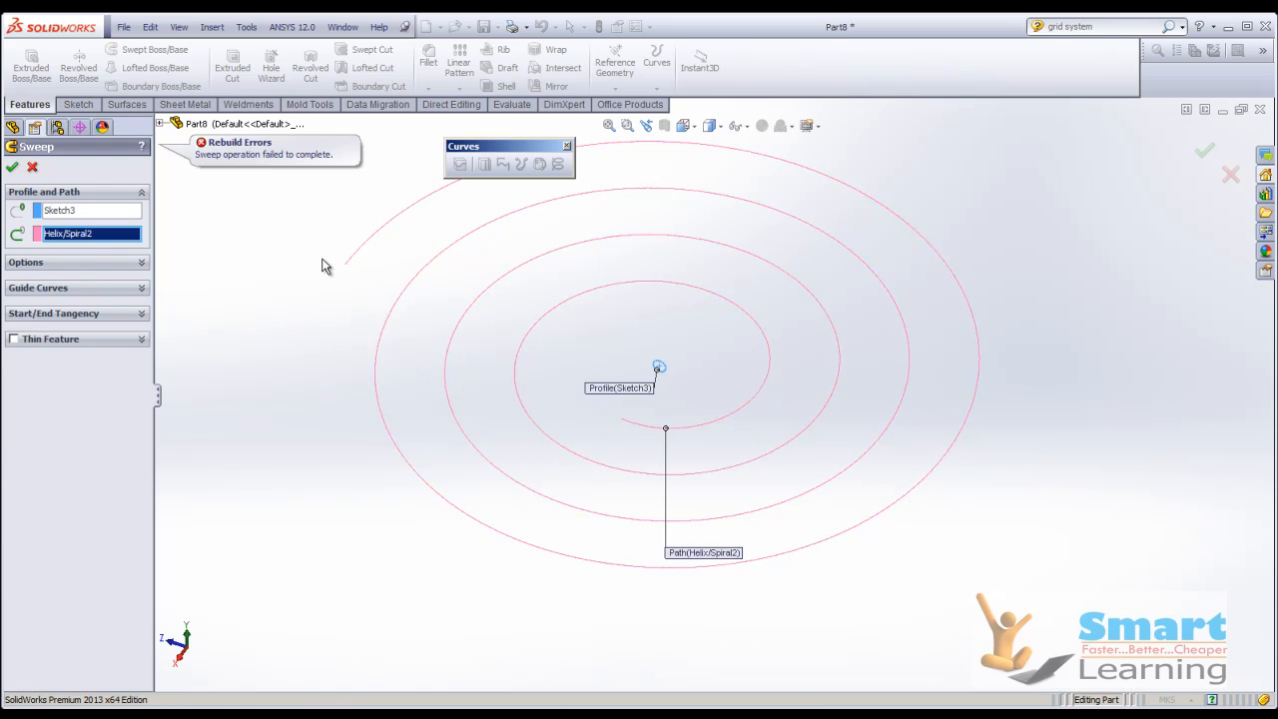
pyautogui.scroll(-5, 640, 373)
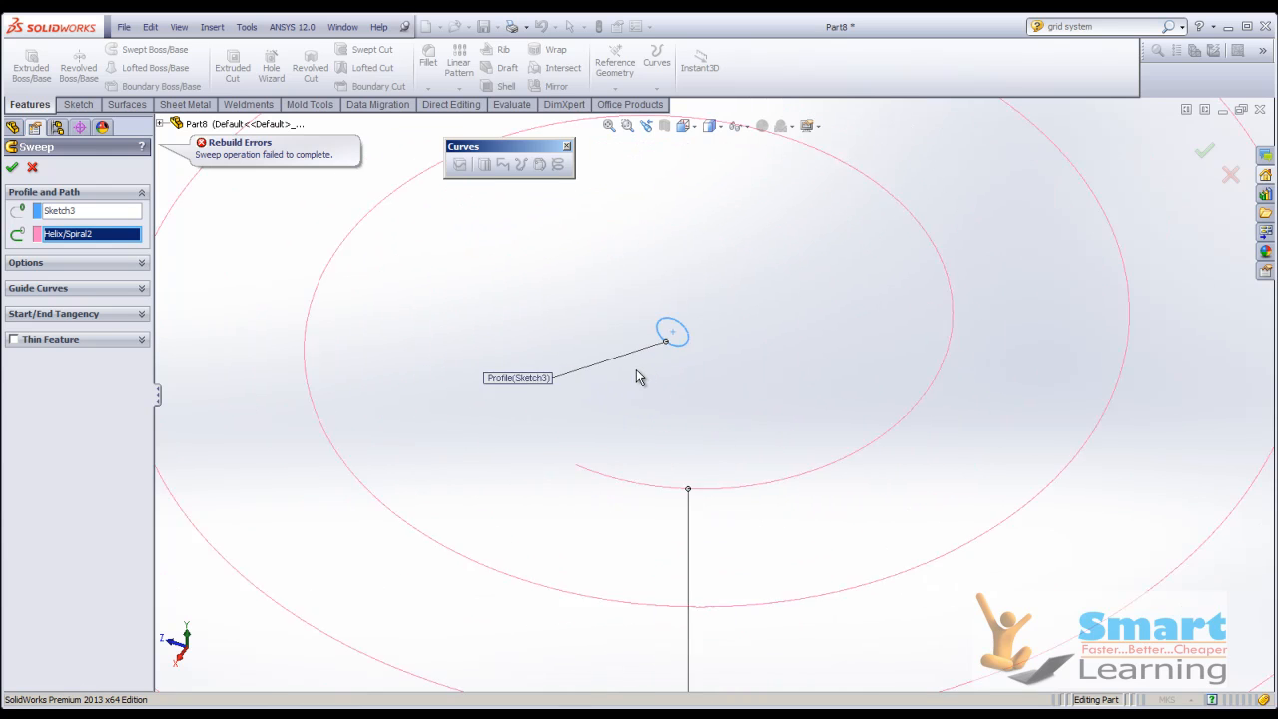
pyautogui.moveTo(670, 373); pyautogui.dragTo(710, 356, button='middle')
pyautogui.click(31, 168)
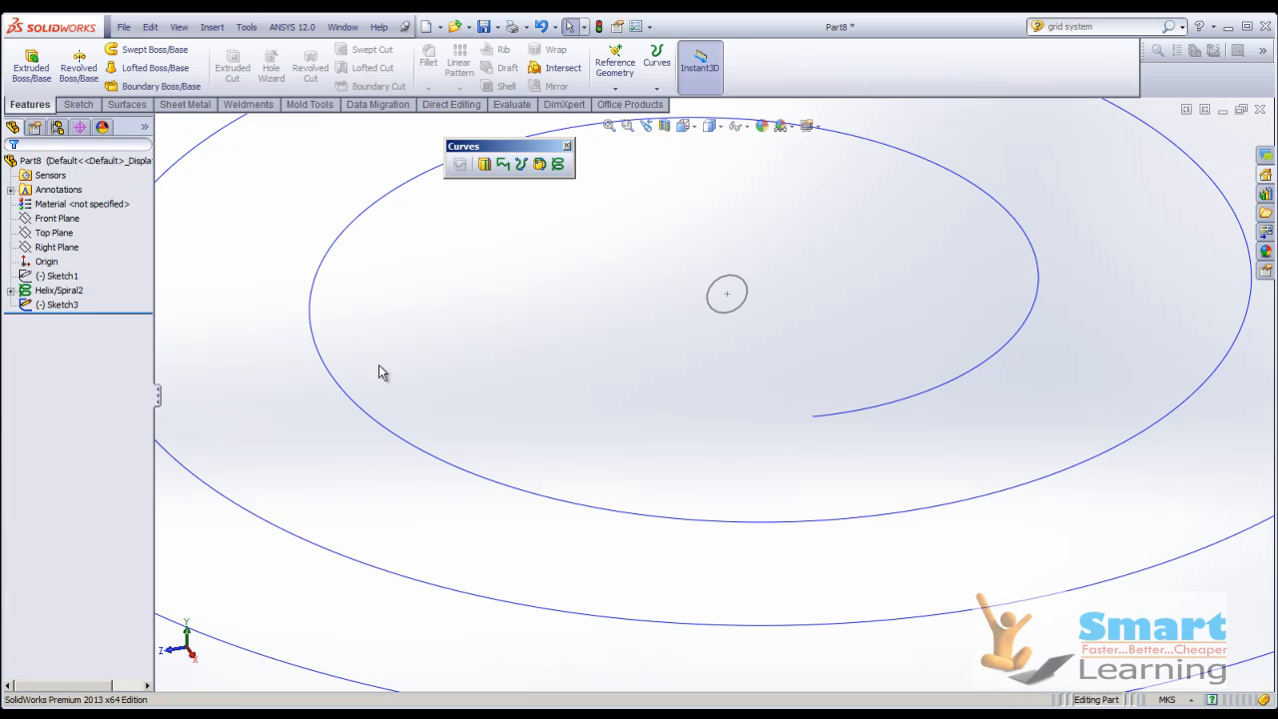
# Copy the profile circle's sketch and paste it onto the inner endpoint of the spiral.
pyautogui.scroll(2, 515, 389)
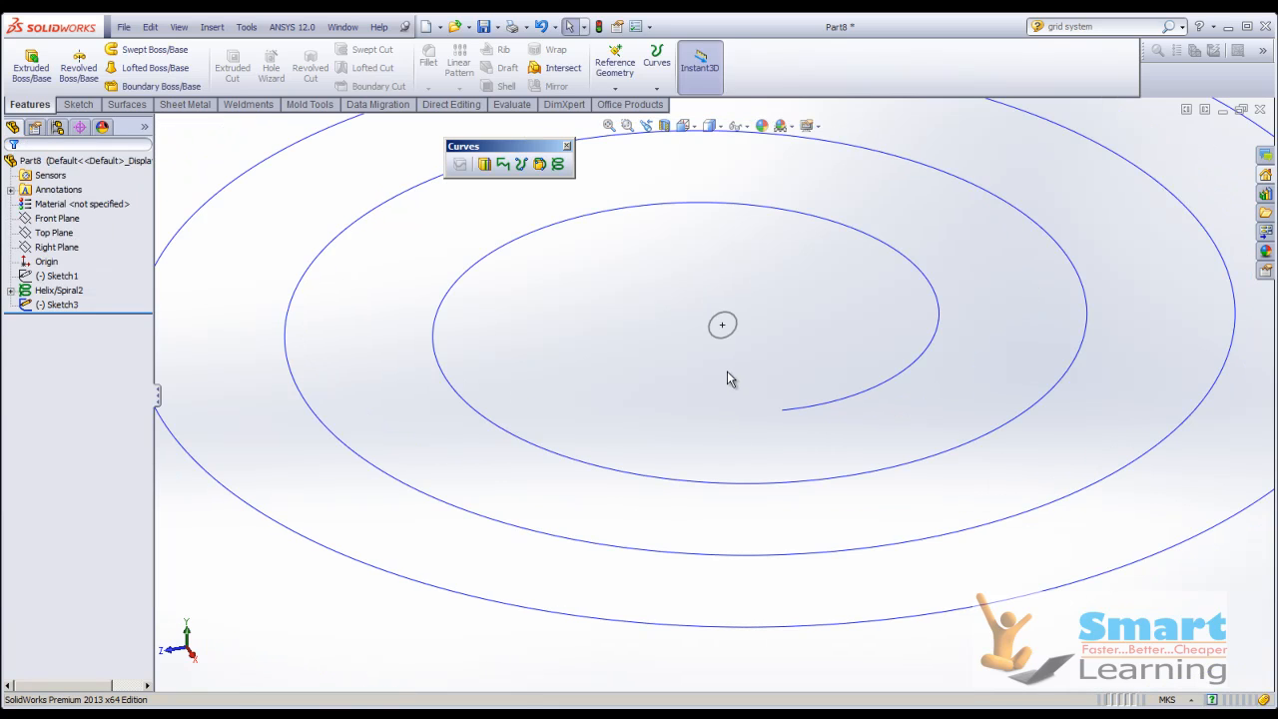
pyautogui.click(725, 342)
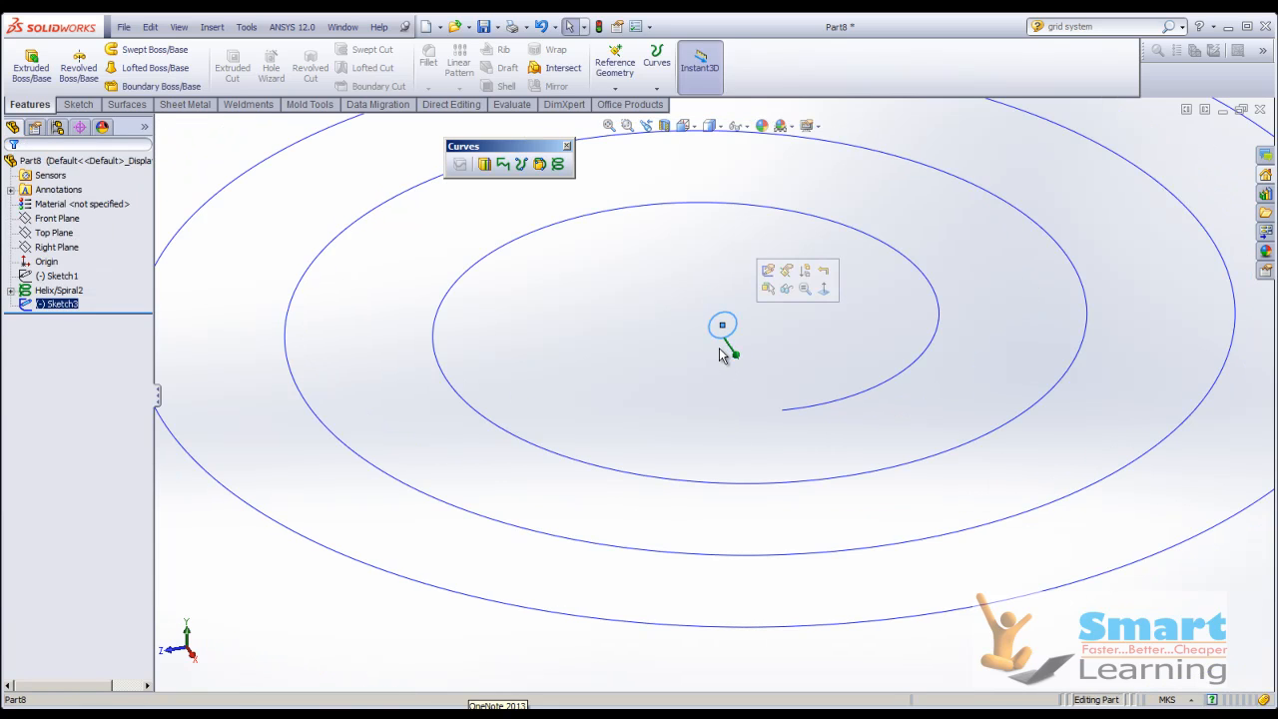
pyautogui.click(782, 412)
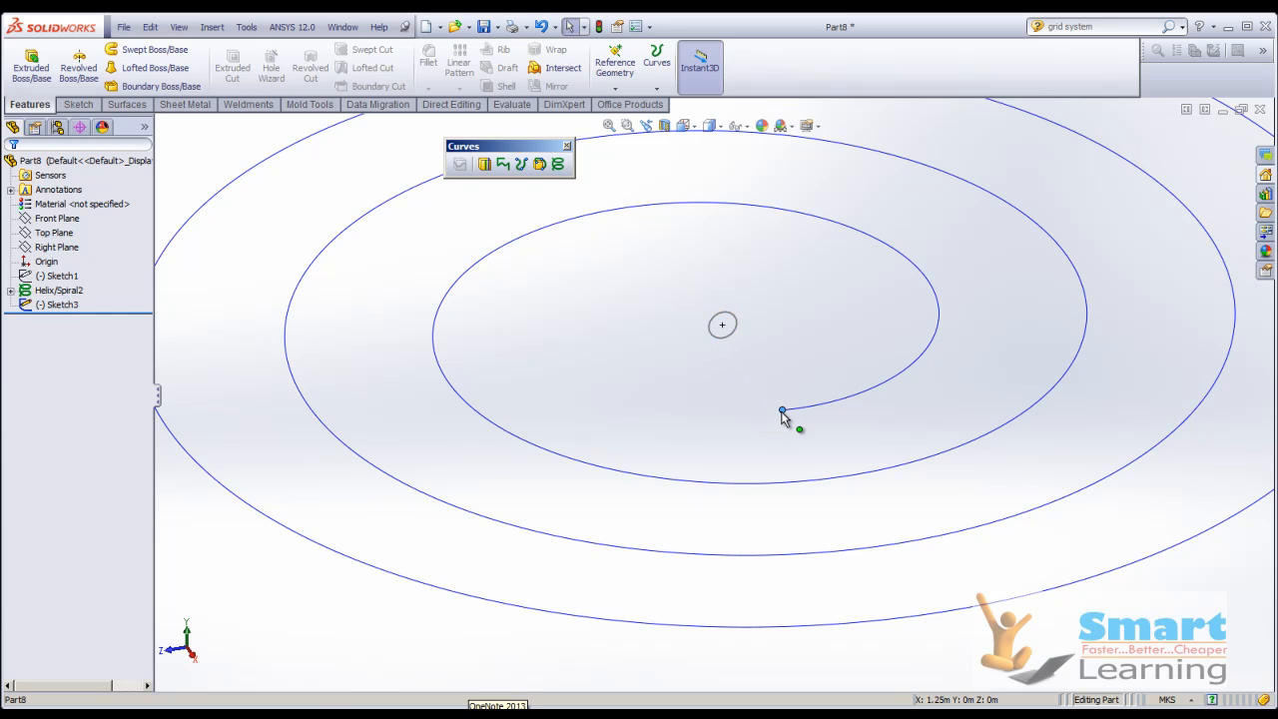
pyautogui.hotkey('ctrl', 'v')
pyautogui.moveTo(745, 424)
pyautogui.mouseDown(button='middle')
pyautogui.moveTo(787, 445)
pyautogui.moveTo(764, 440)
pyautogui.moveTo(832, 357)
pyautogui.moveTo(814, 400)
pyautogui.mouseUp(button='middle')
pyautogui.scroll(-3, 828, 344)
pyautogui.scroll(3, 775, 391)
pyautogui.moveTo(734, 339); pyautogui.dragTo(895, 396)
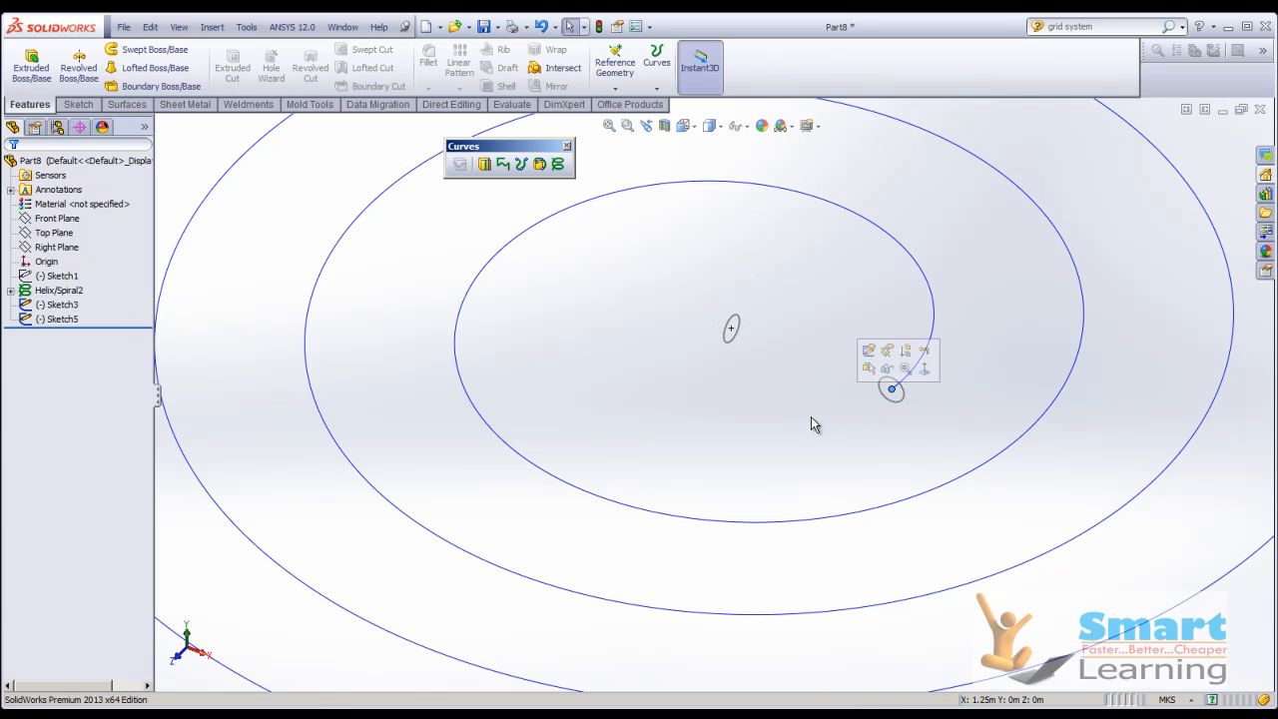
pyautogui.scroll(5, 950, 209)
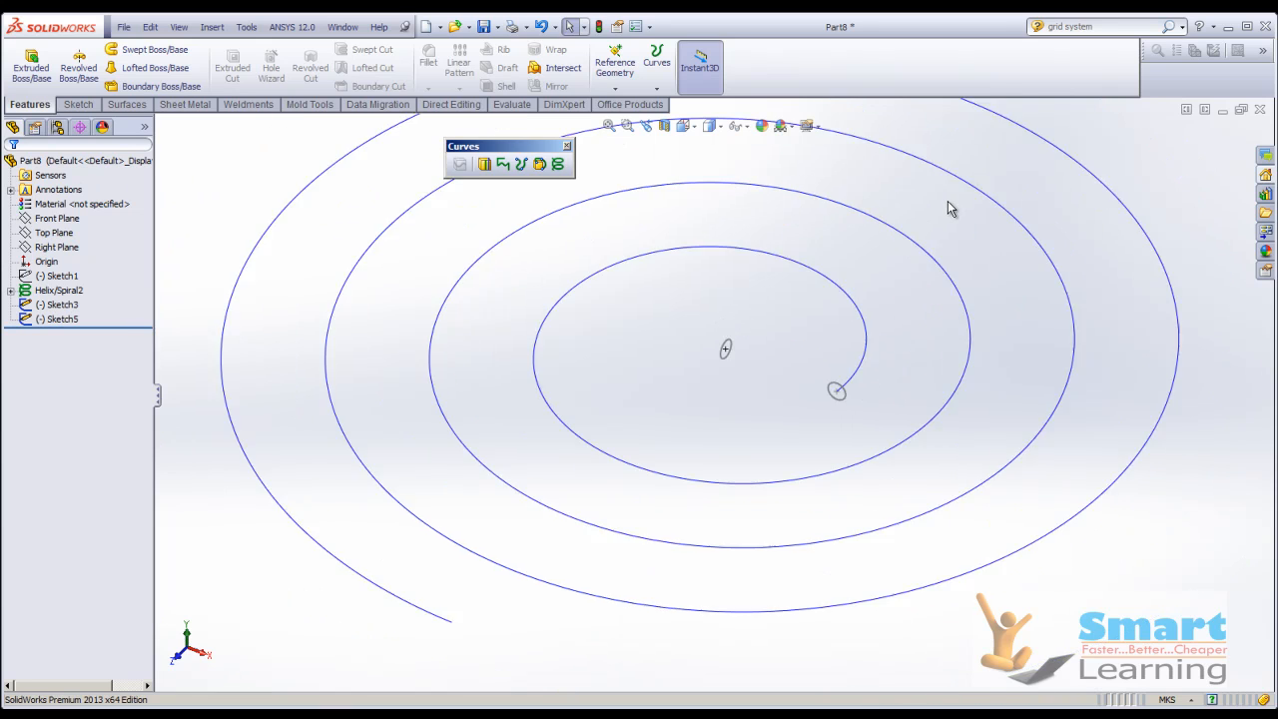
# Sweep the pasted circle at the spiral's inner end along the whole spiral.
pyautogui.scroll(-2, 330, 290)
pyautogui.click(155, 50)
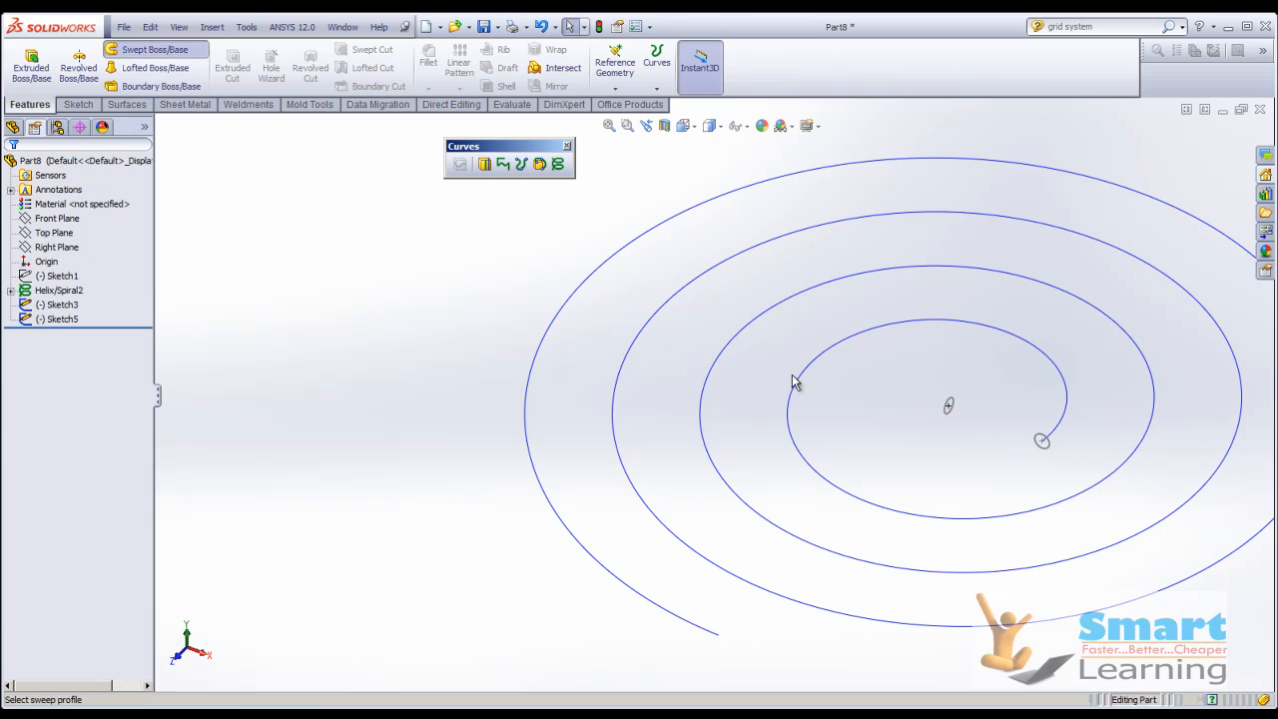
pyautogui.click(1042, 442)
pyautogui.click(1067, 423)
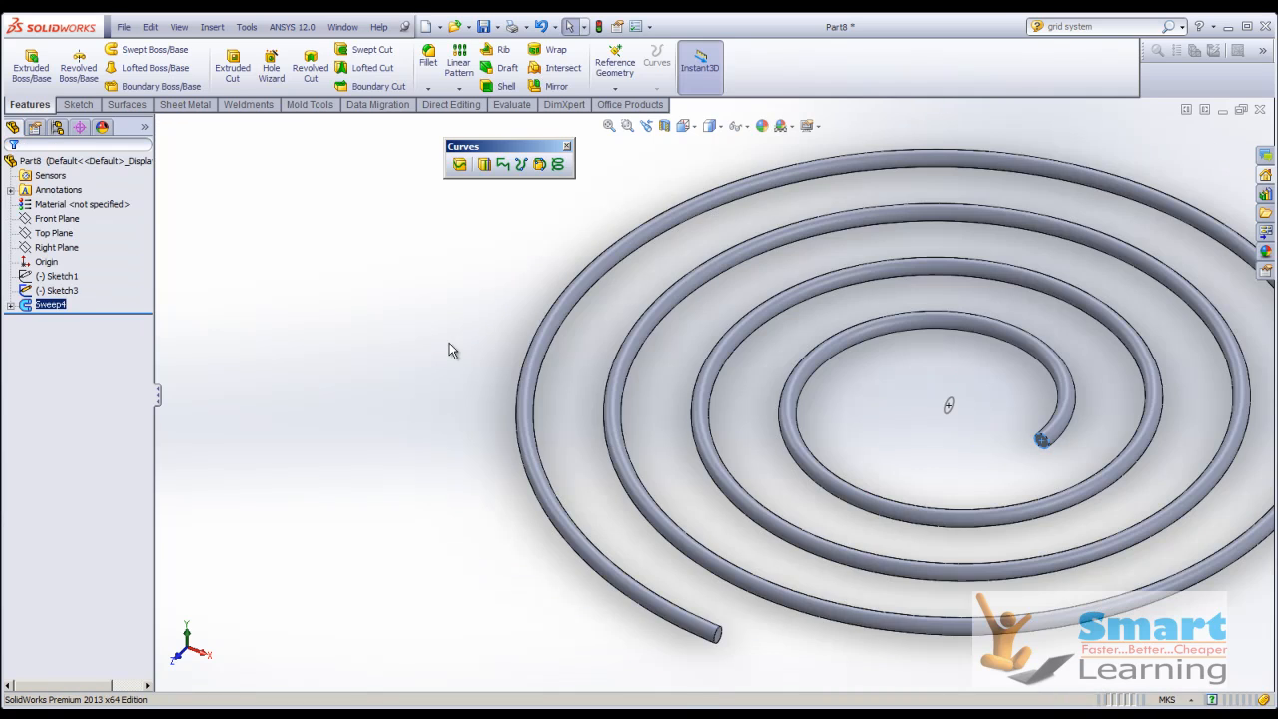
# Examine the swept spiral tube, from its inner end out to the full coil.
pyautogui.scroll(3, 459, 361)
pyautogui.scroll(-4, 951, 424)
pyautogui.scroll(3, 952, 423)
pyautogui.scroll(-4, 619, 382)
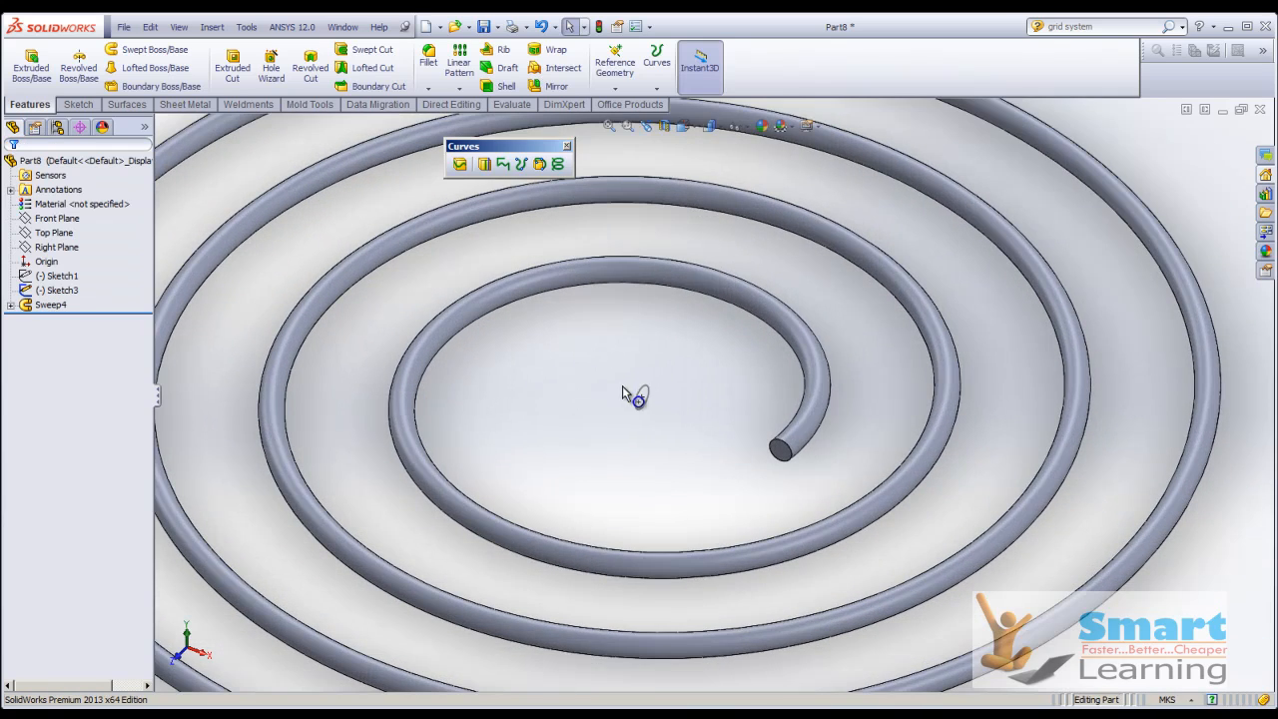
pyautogui.scroll(4, 629, 391)
pyautogui.scroll(-1, 669, 394)
pyautogui.moveTo(689, 359); pyautogui.dragTo(683, 404, button='middle')
# Close the spiral part without saving and show the "Extruding a 3D Sketch" slide in the PowerPoint slide show.
pyautogui.click(1261, 111)
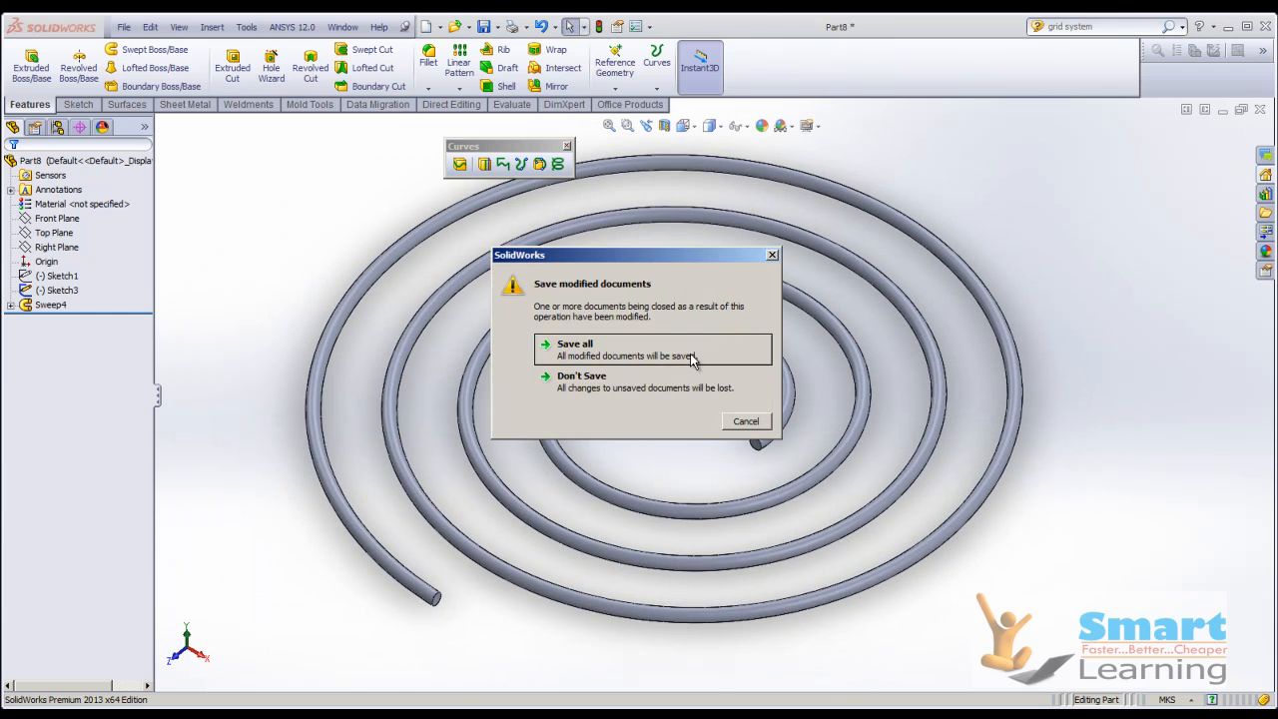
pyautogui.click(661, 381)
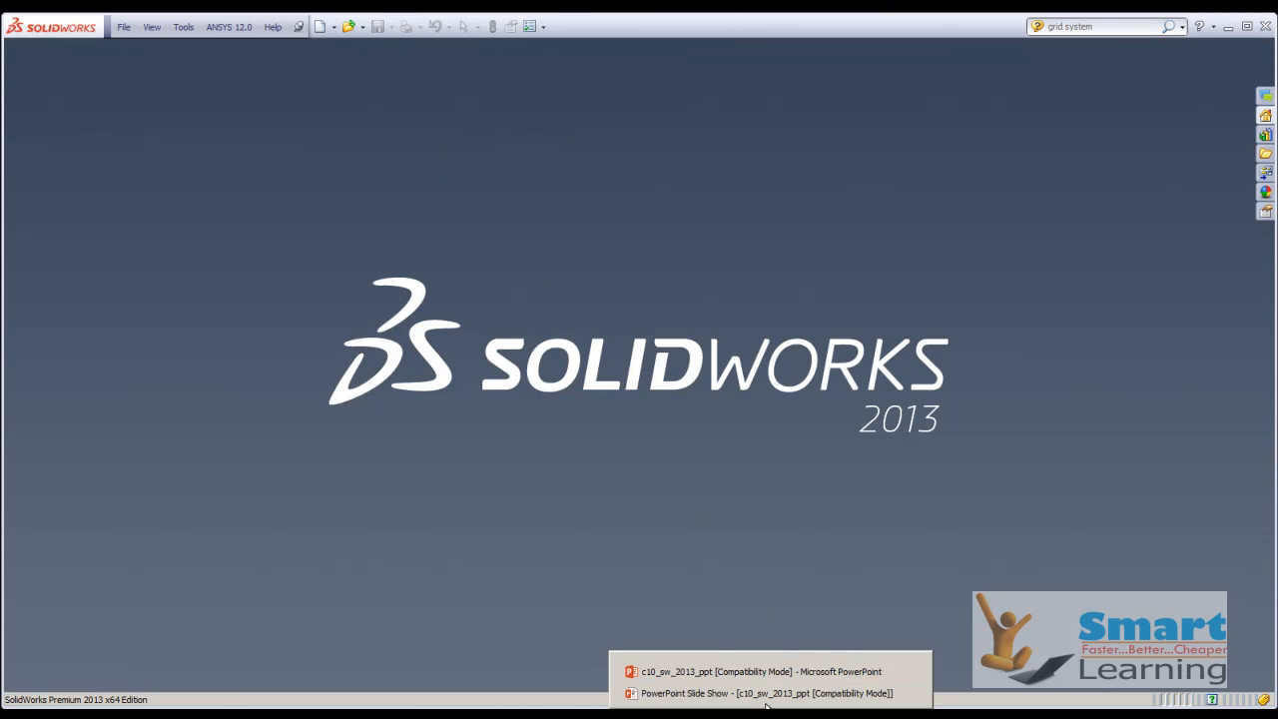
pyautogui.click(765, 691)
pyautogui.click(640, 485)
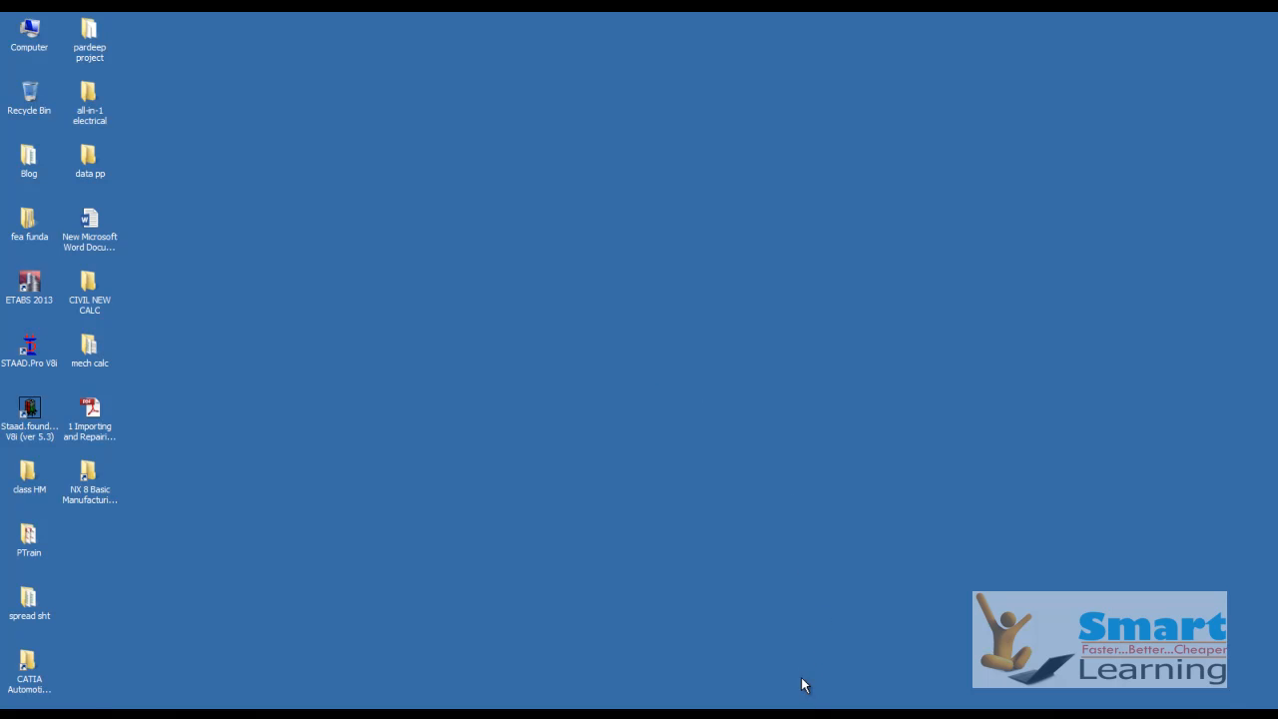
# Return to SolidWorks and open the part file "Figure 10-111 and 10-112".
pyautogui.click(802, 688)
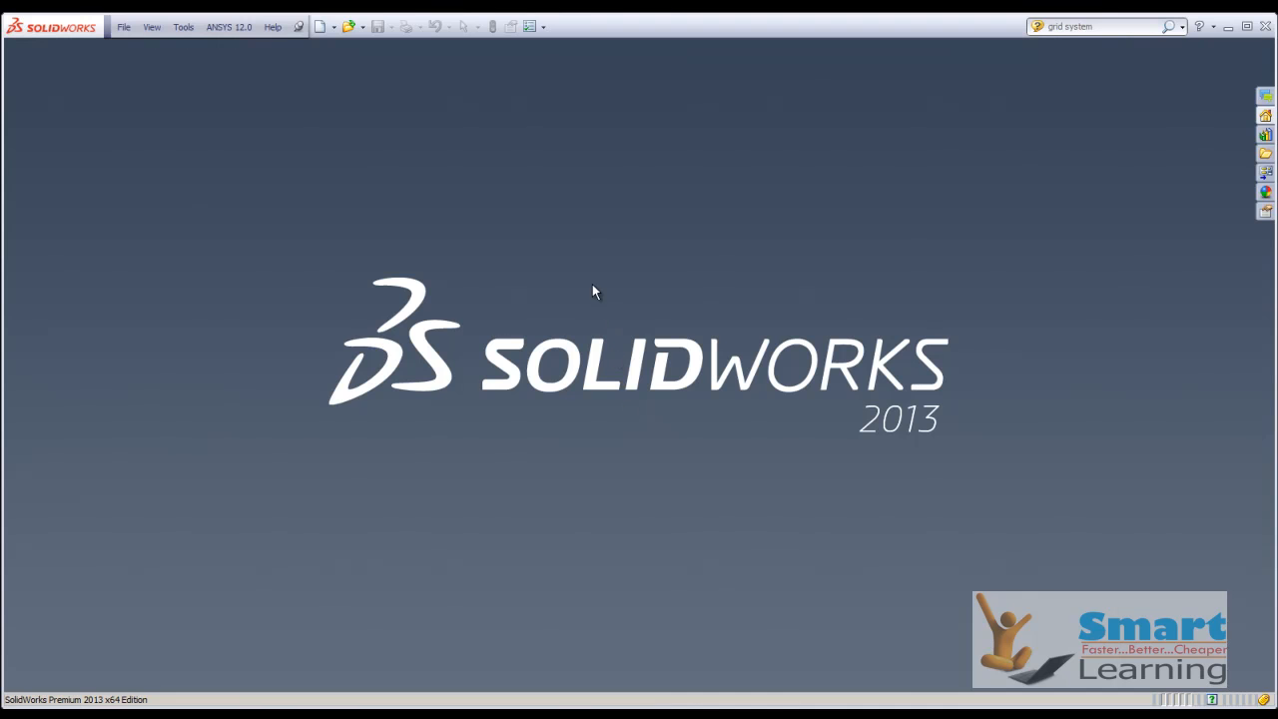
pyautogui.click(349, 26)
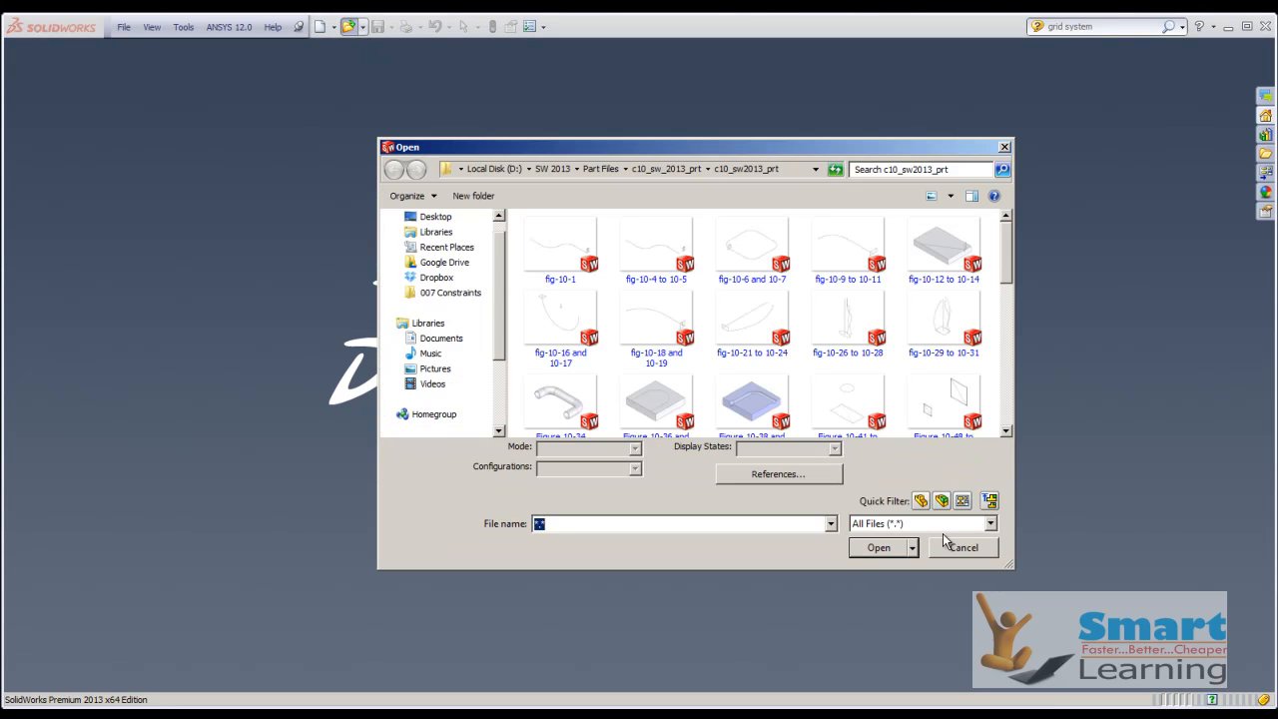
pyautogui.scroll(-10, 1008, 436)
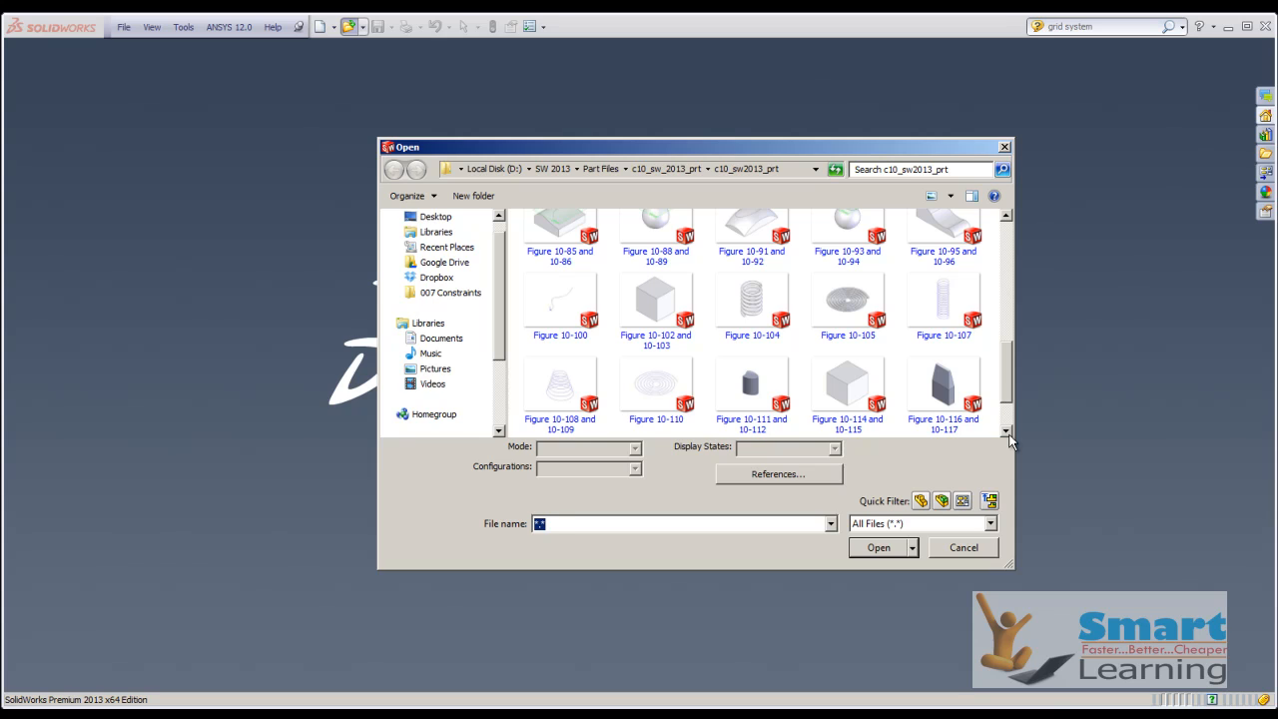
pyautogui.doubleClick(754, 381)
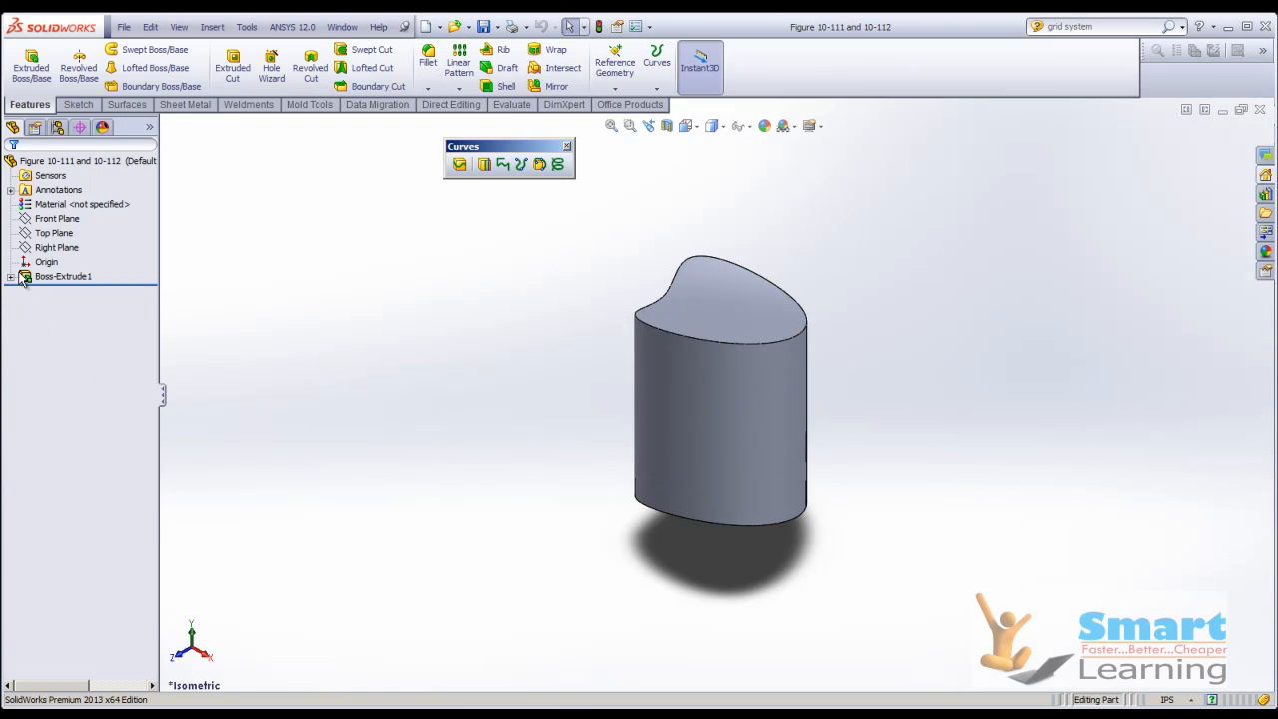
# Delete the Boss-Extrude1 feature, keeping its 3D sketch.
pyautogui.click(29, 278)
pyautogui.rightClick(30, 280)
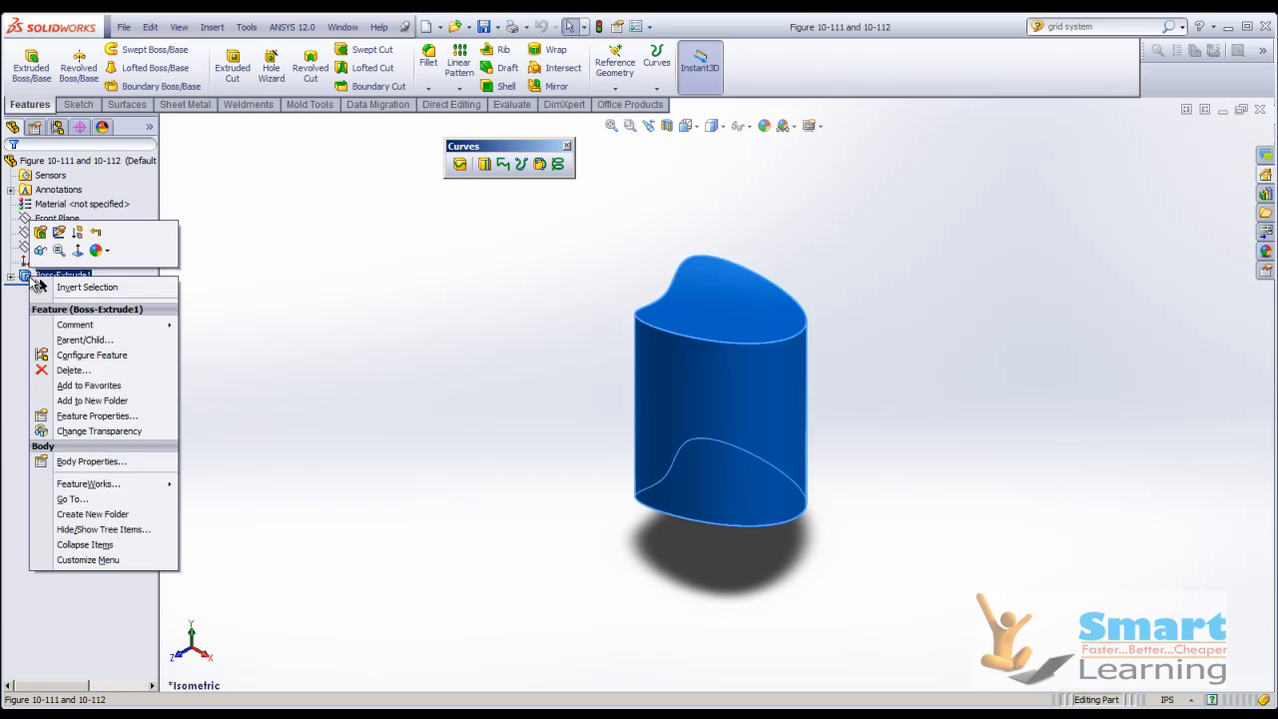
pyautogui.click(55, 367)
pyautogui.click(521, 277)
pyautogui.moveTo(529, 370)
pyautogui.mouseDown(button='middle')
pyautogui.moveTo(602, 337)
pyautogui.moveTo(623, 290)
pyautogui.moveTo(605, 345)
pyautogui.moveTo(528, 371)
pyautogui.mouseUp(button='middle')
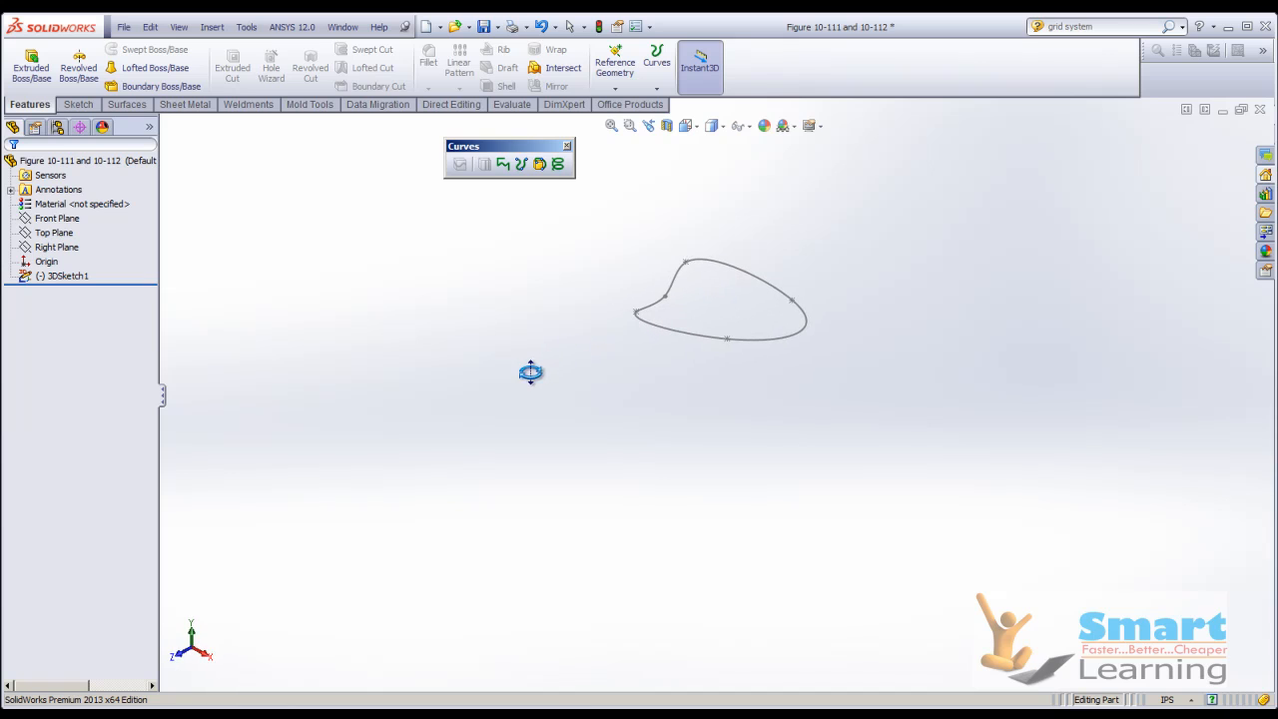
# Start a boss extrusion of the closed 3D sketch with a 5 in blind depth and try previewing it without a direction.
pyautogui.click(31, 62)
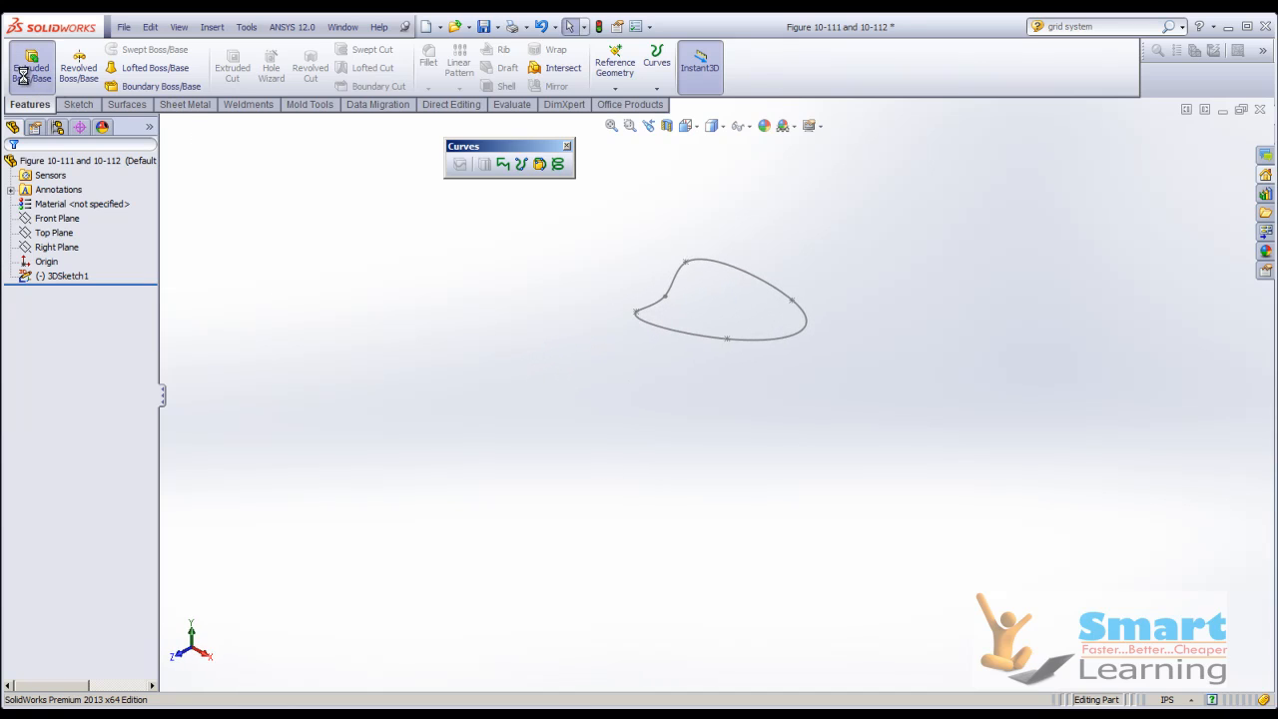
pyautogui.click(790, 341)
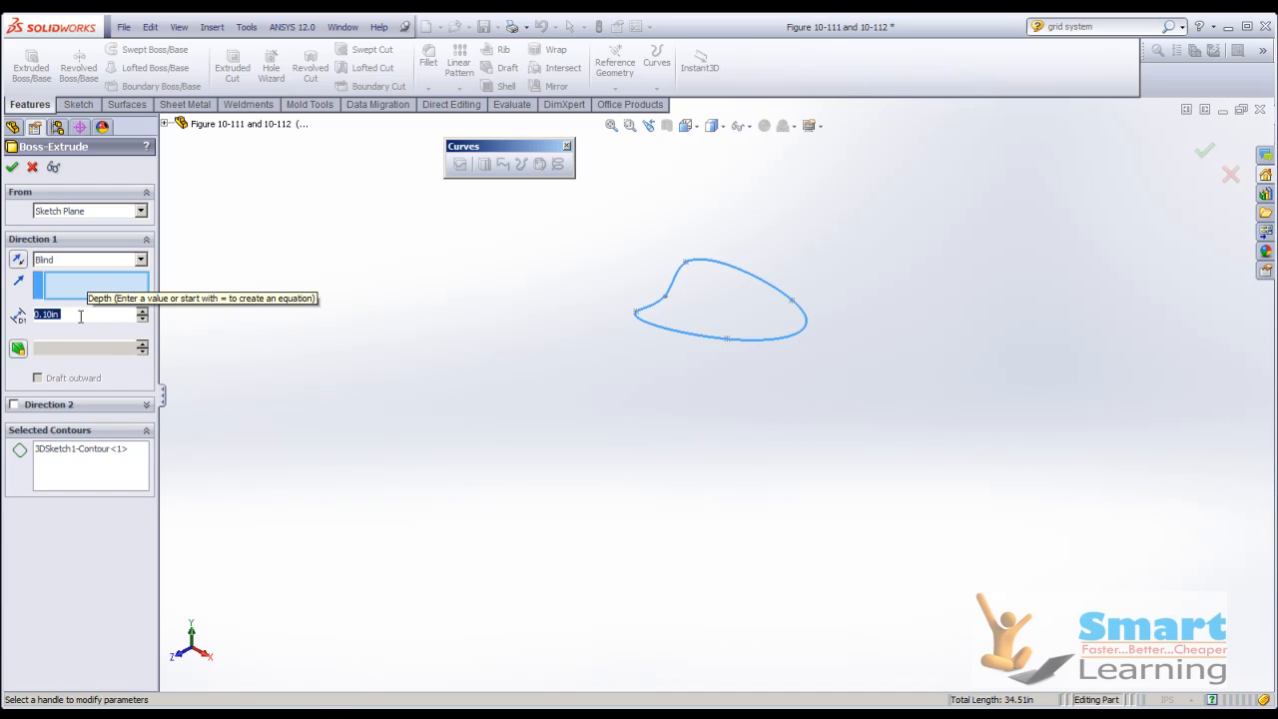
pyautogui.write('5')
pyautogui.press('Return')
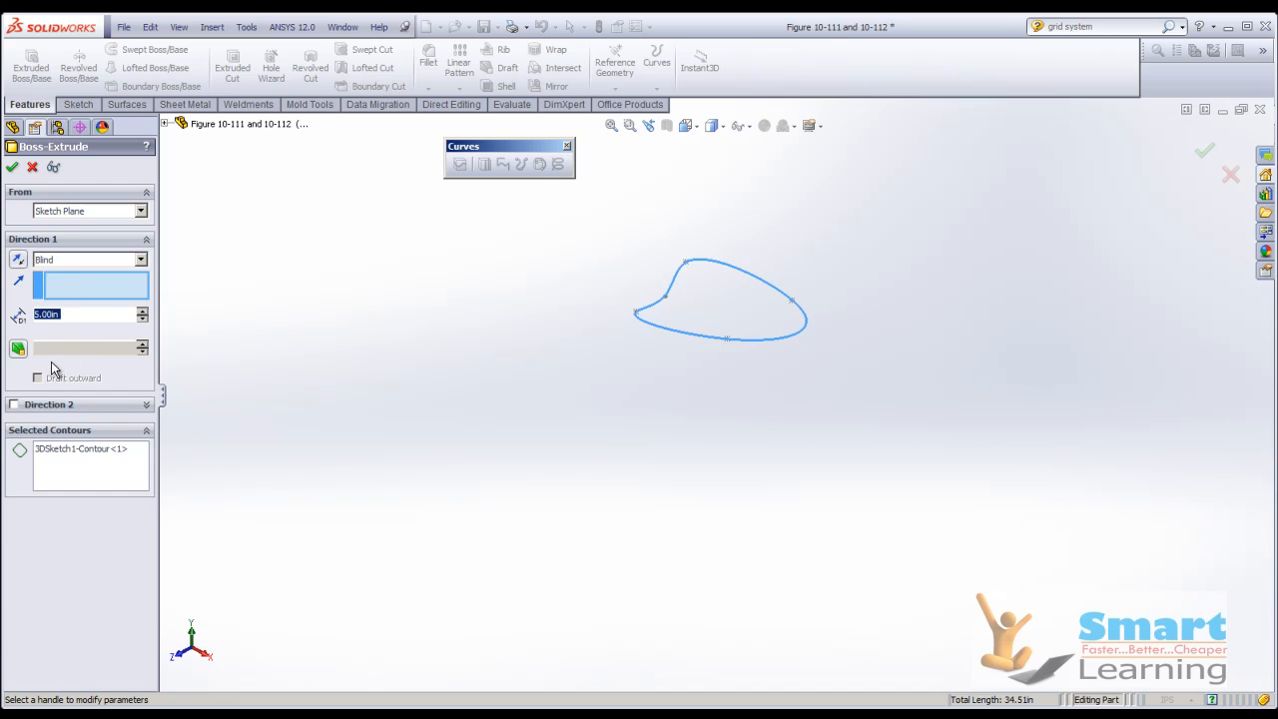
pyautogui.click(52, 168)
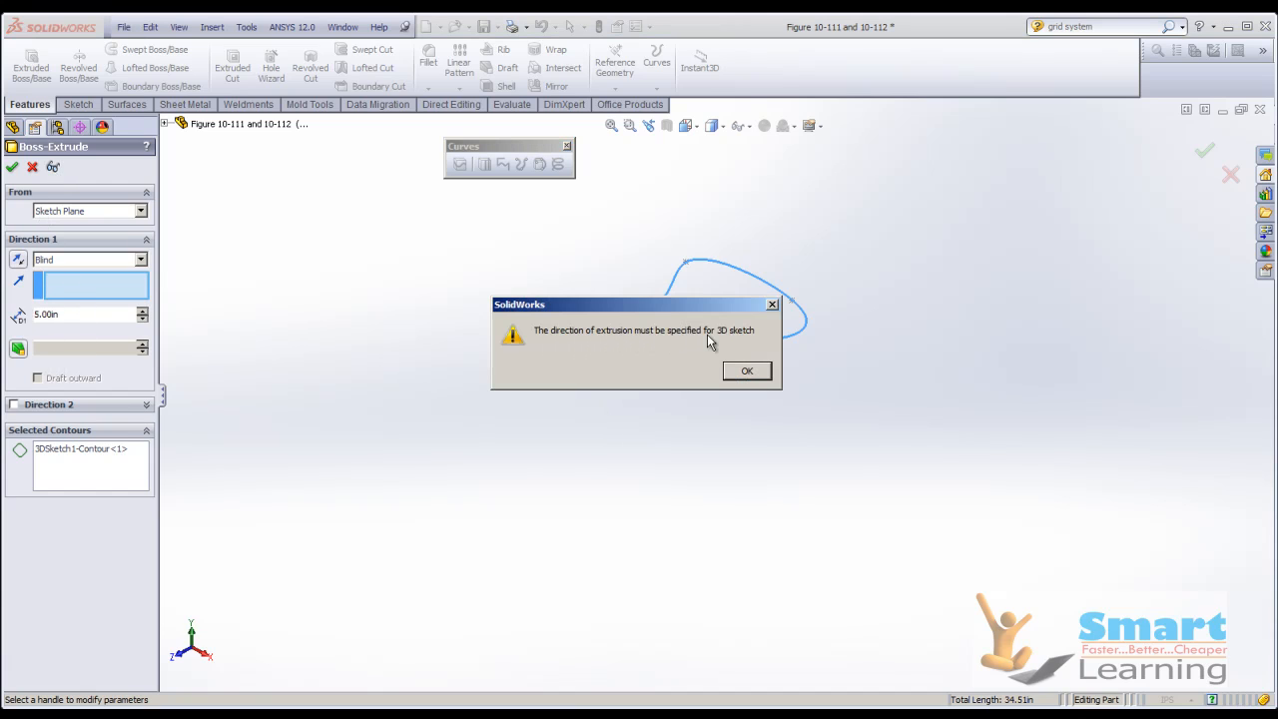
pyautogui.click(747, 371)
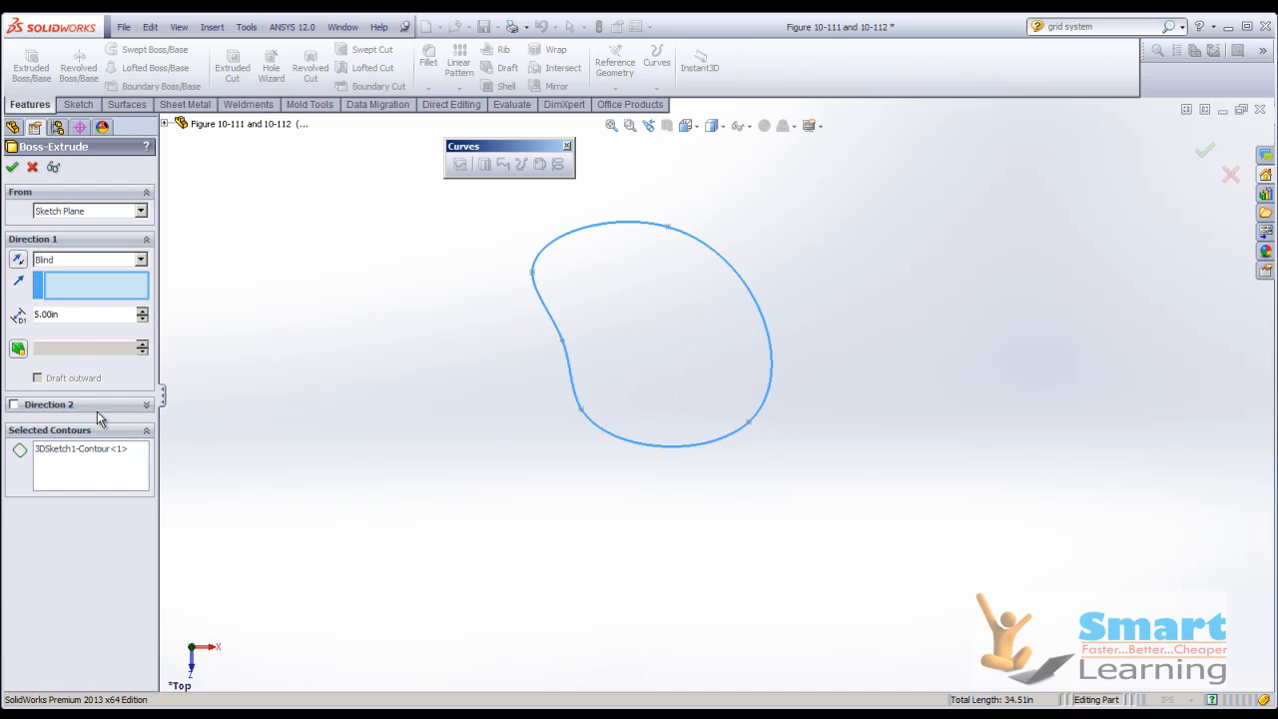
# Try Surface/Face/Plane as the extrusion's start condition and switch it back to Sketch Plane.
pyautogui.click(36, 261)
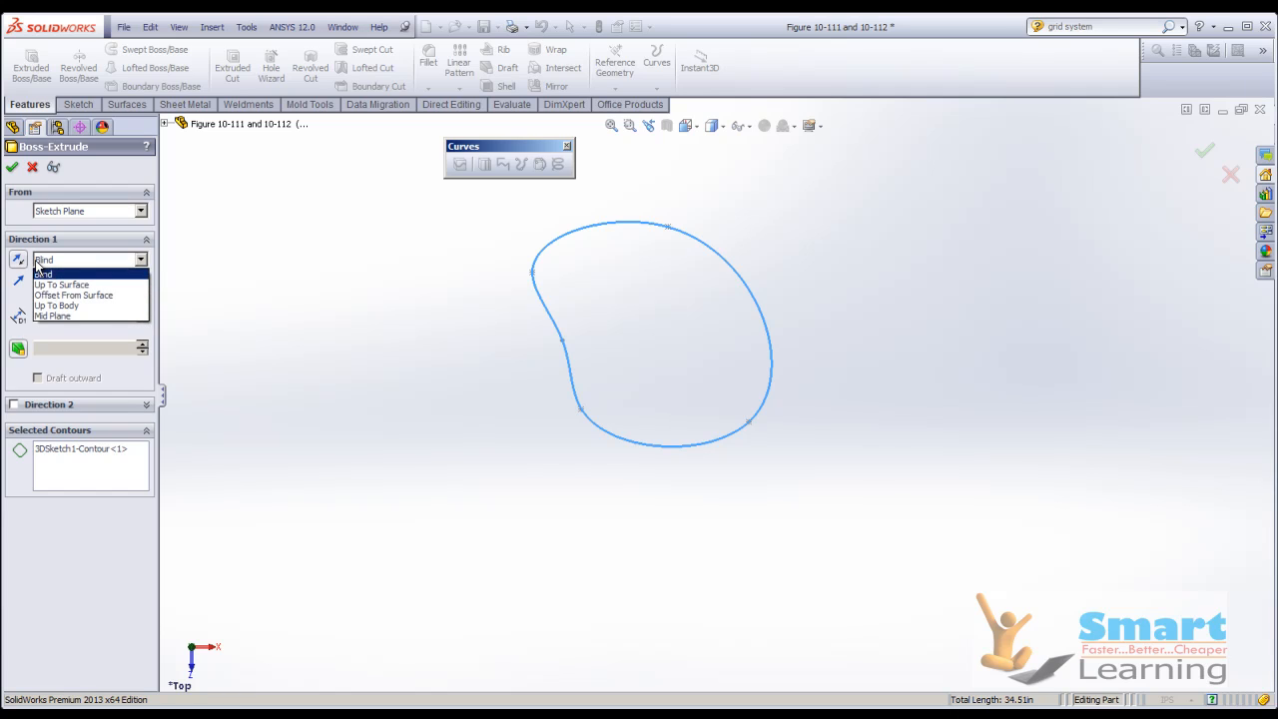
pyautogui.click(221, 296)
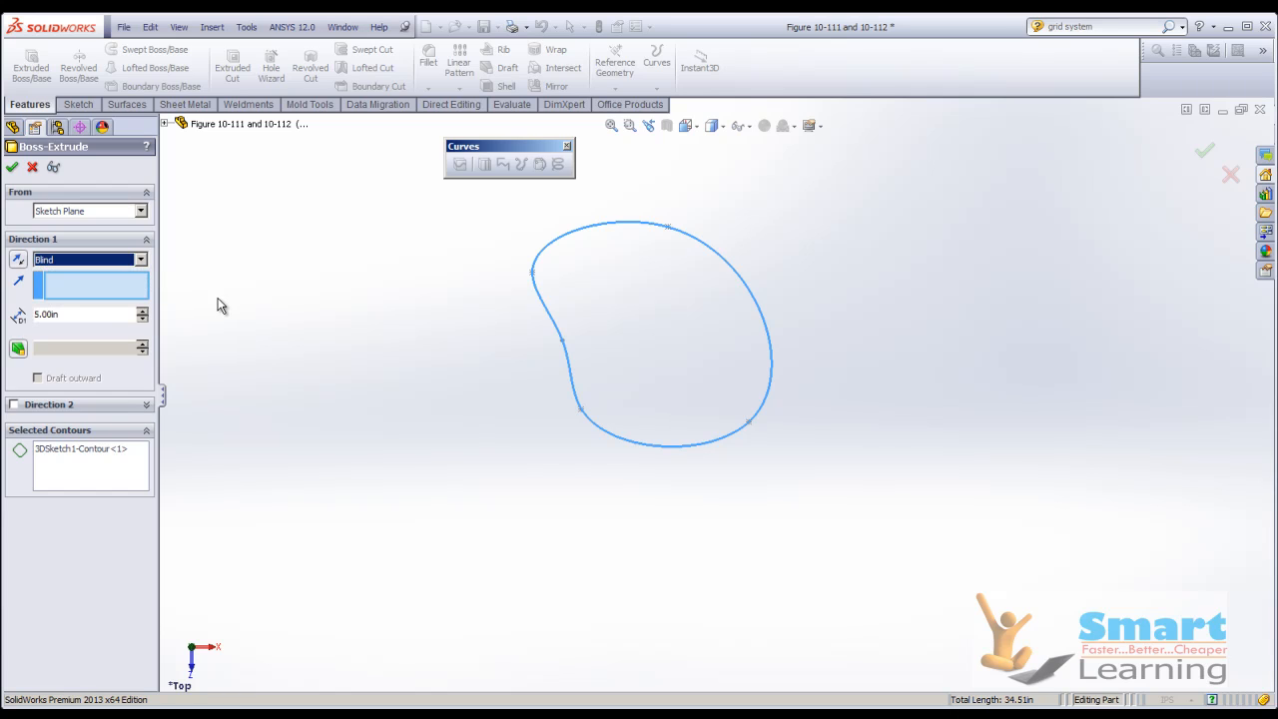
pyautogui.click(141, 211)
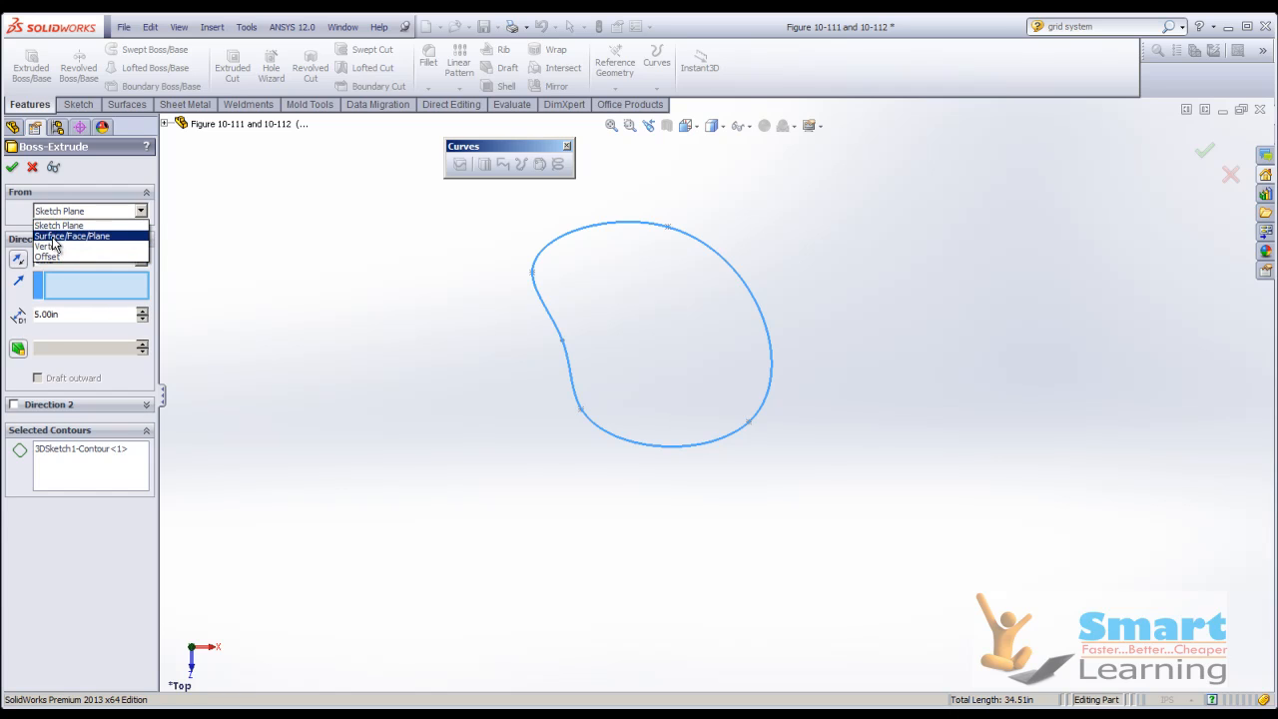
pyautogui.click(52, 236)
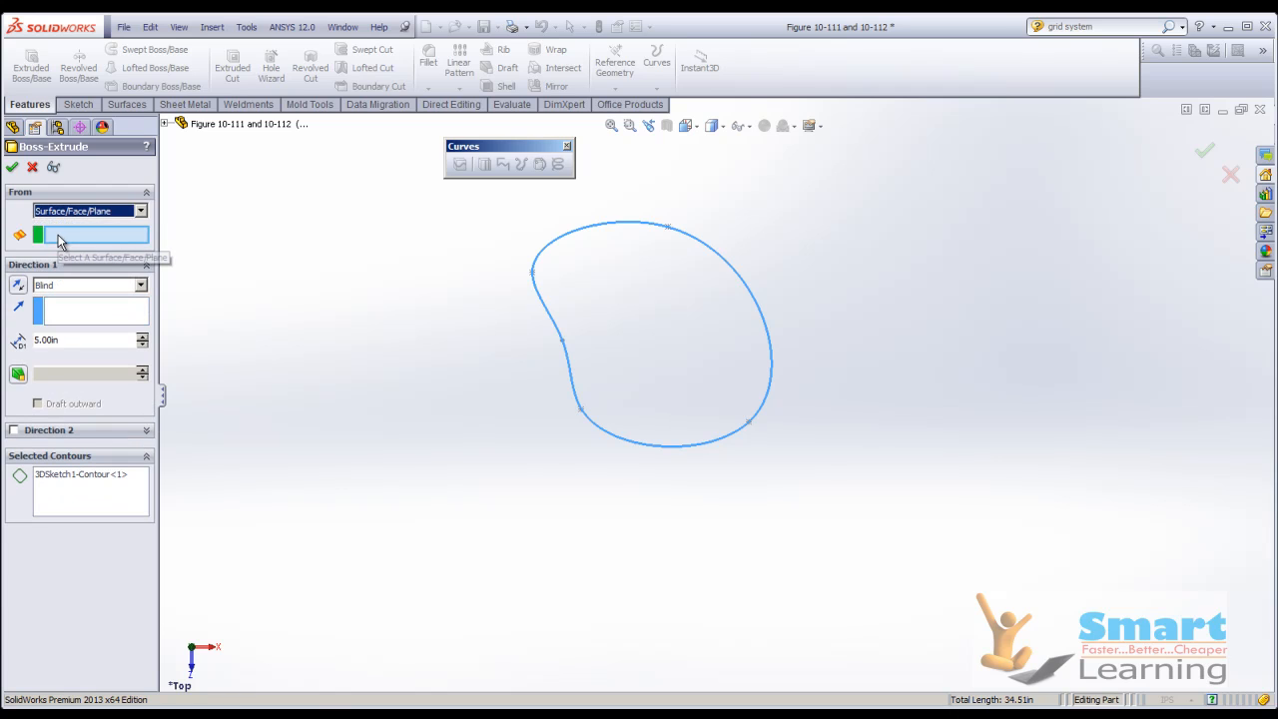
pyautogui.click(70, 213)
pyautogui.click(55, 224)
# Set the Top Plane as the direction of extrusion for the 3D sketch.
pyautogui.moveTo(470, 461)
pyautogui.mouseDown(button='middle')
pyautogui.moveTo(442, 371)
pyautogui.moveTo(496, 301)
pyautogui.mouseUp(button='middle')
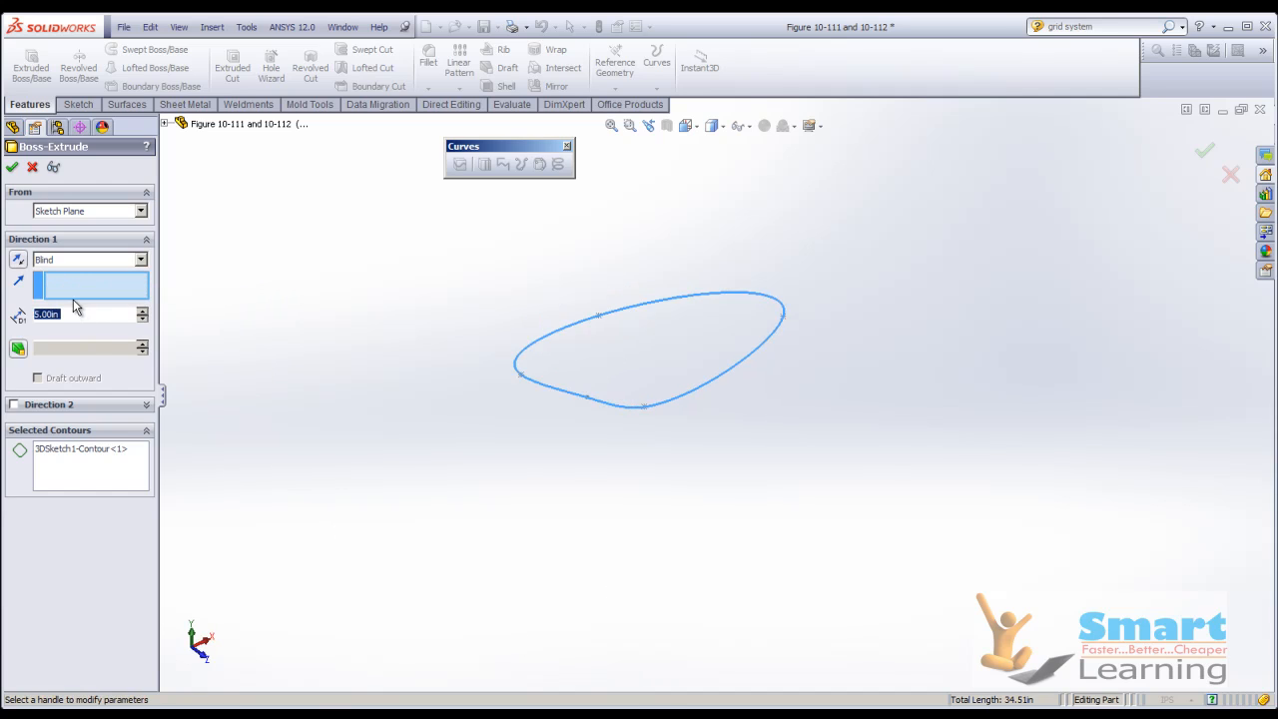
pyautogui.click(63, 288)
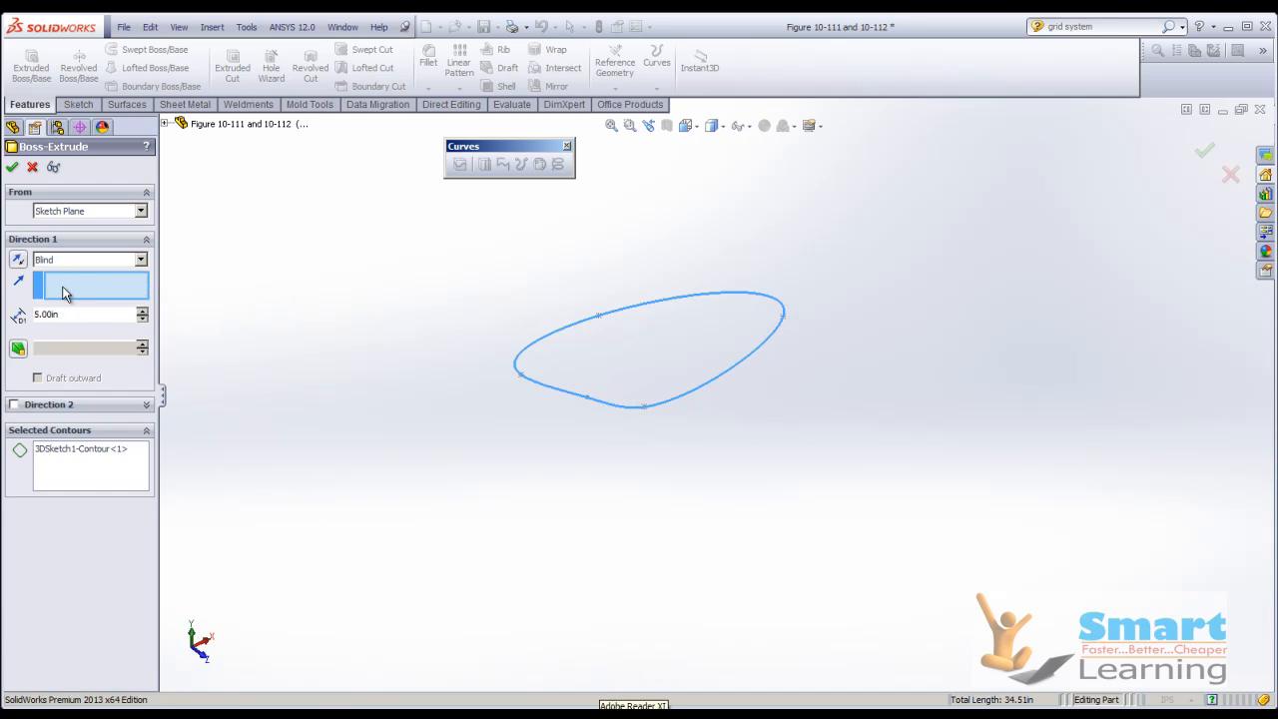
pyautogui.click(164, 124)
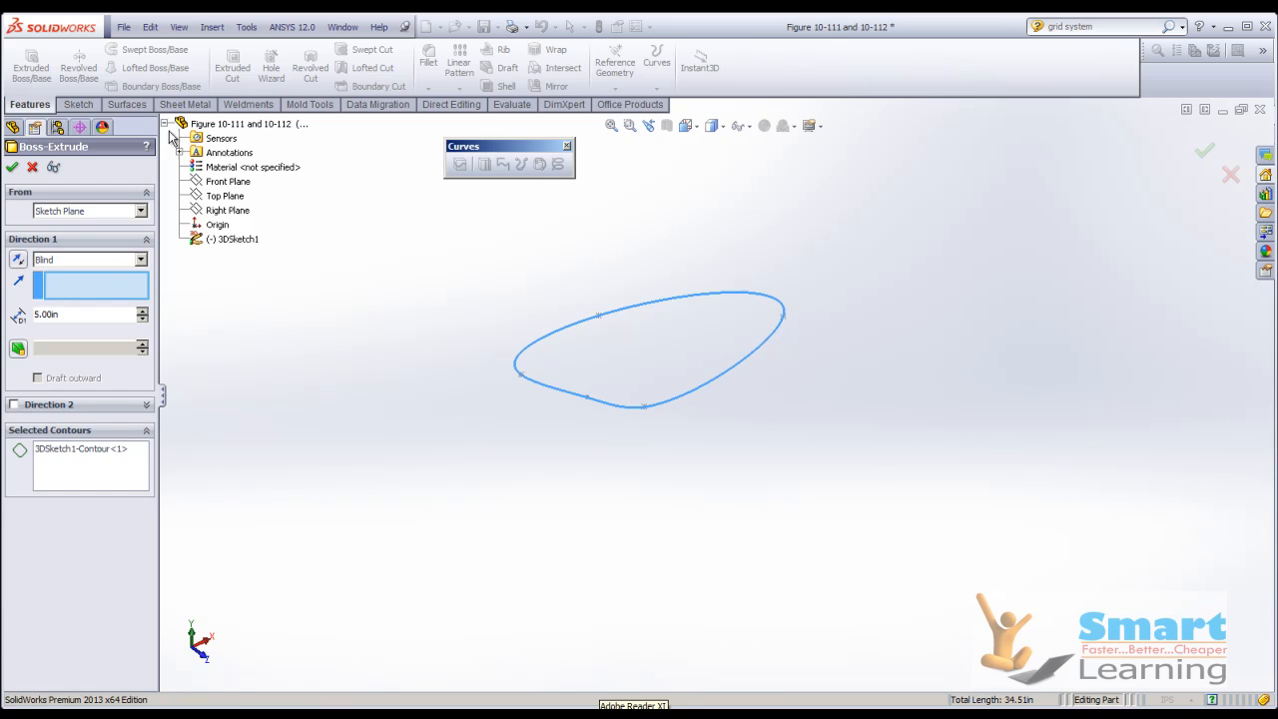
pyautogui.click(220, 198)
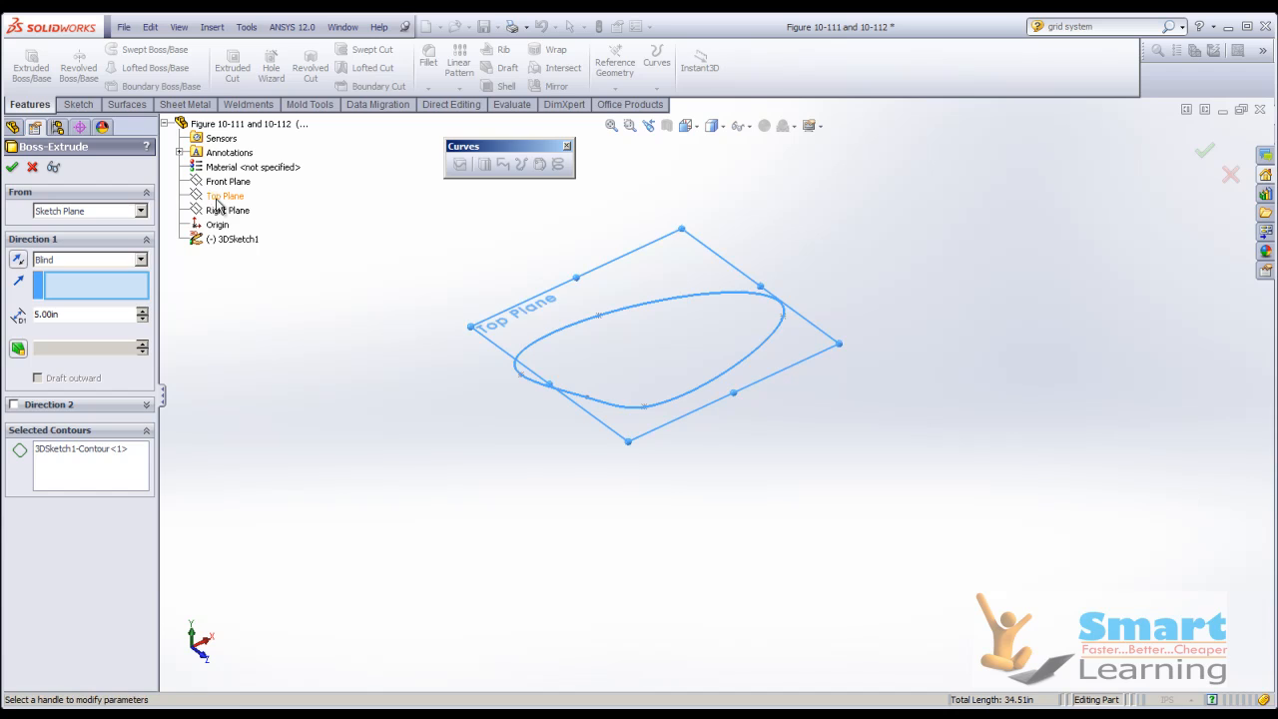
# Stretch the extrusion's depth upward from the 3D sketch and accept the boss.
pyautogui.moveTo(654, 245); pyautogui.dragTo(656, 113)
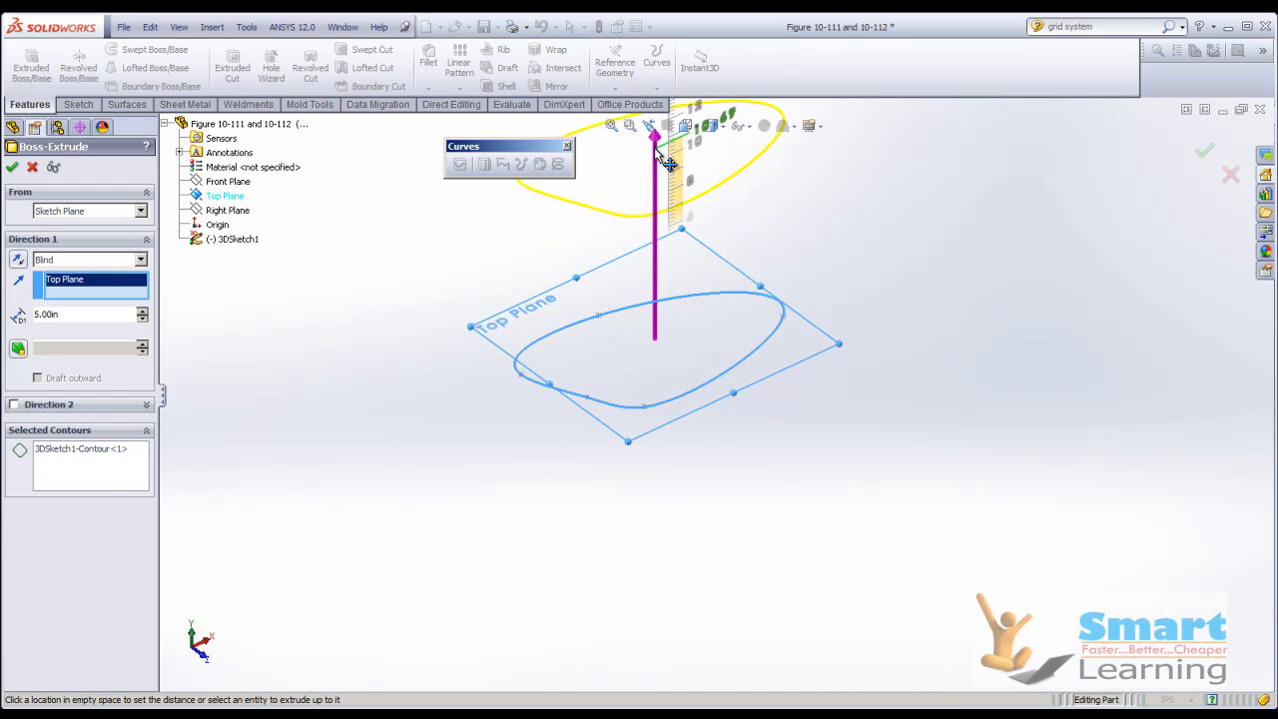
pyautogui.scroll(2, 656, 530)
pyautogui.scroll(-3, 680, 280)
pyautogui.moveTo(686, 220); pyautogui.dragTo(686, 160)
pyautogui.moveTo(682, 218); pyautogui.dragTo(687, 160)
pyautogui.click(11, 168)
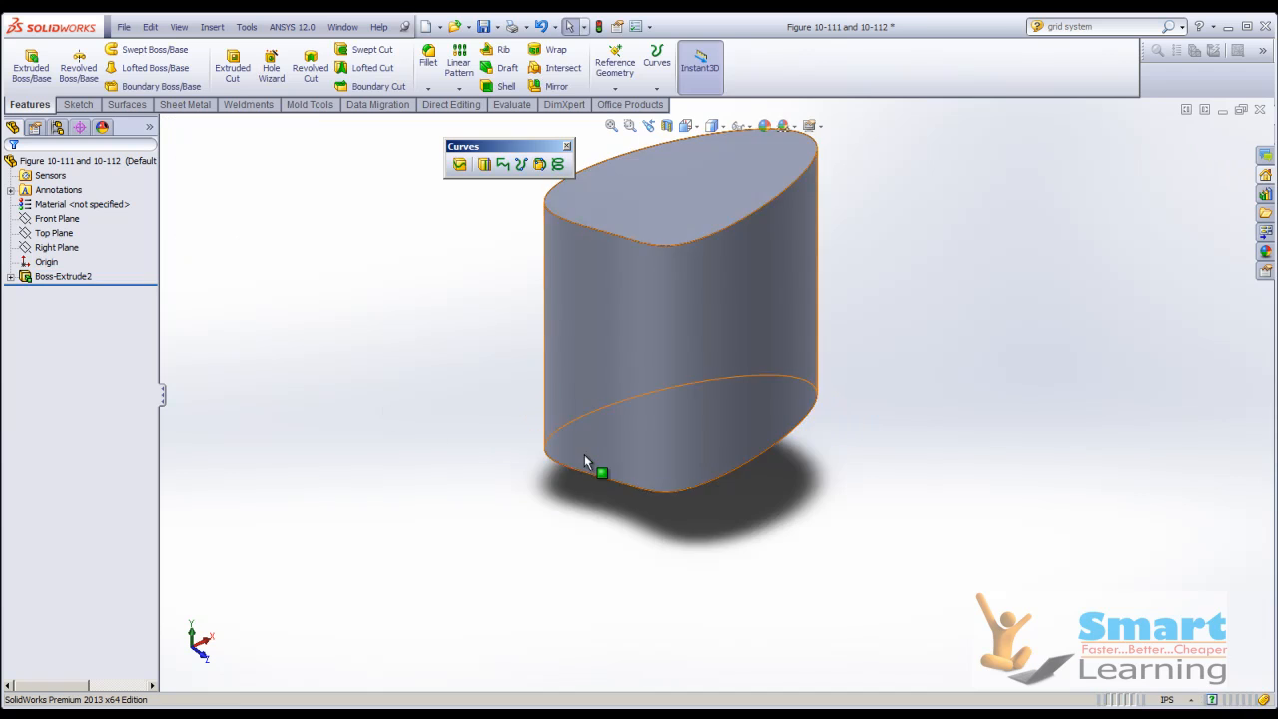
# Close the extruded part without saving and switch to the PowerPoint slide show at the "Creating Draft Features" slide.
pyautogui.moveTo(584, 455); pyautogui.dragTo(590, 323, button='middle')
pyautogui.moveTo(789, 480); pyautogui.dragTo(757, 411, button='middle')
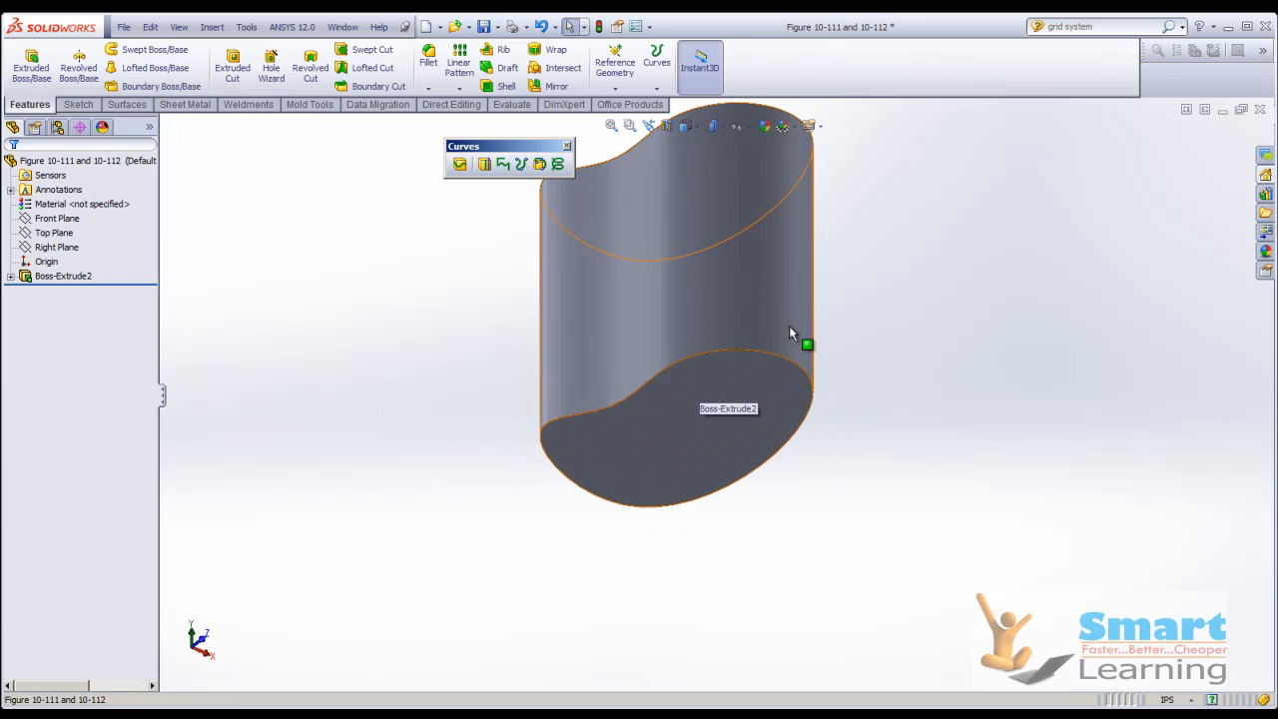
pyautogui.moveTo(473, 466); pyautogui.dragTo(519, 559, button='middle')
pyautogui.moveTo(659, 593); pyautogui.dragTo(742, 463, button='middle')
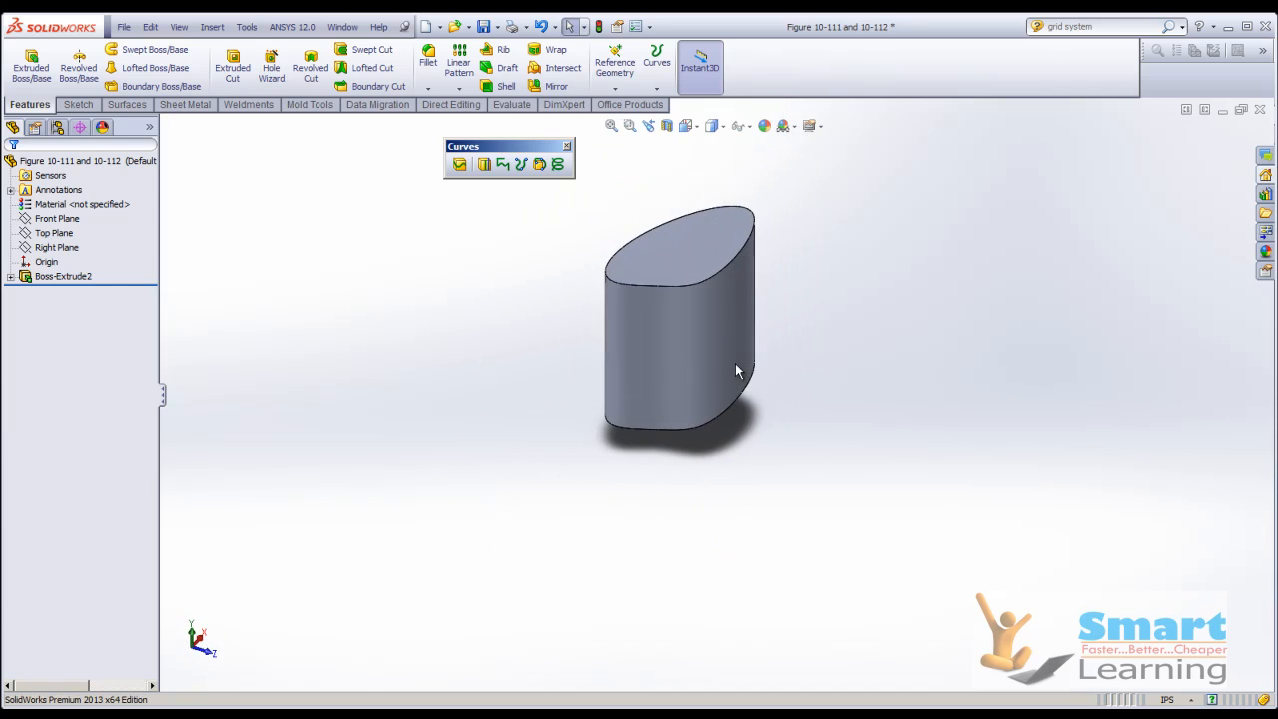
pyautogui.click(1260, 110)
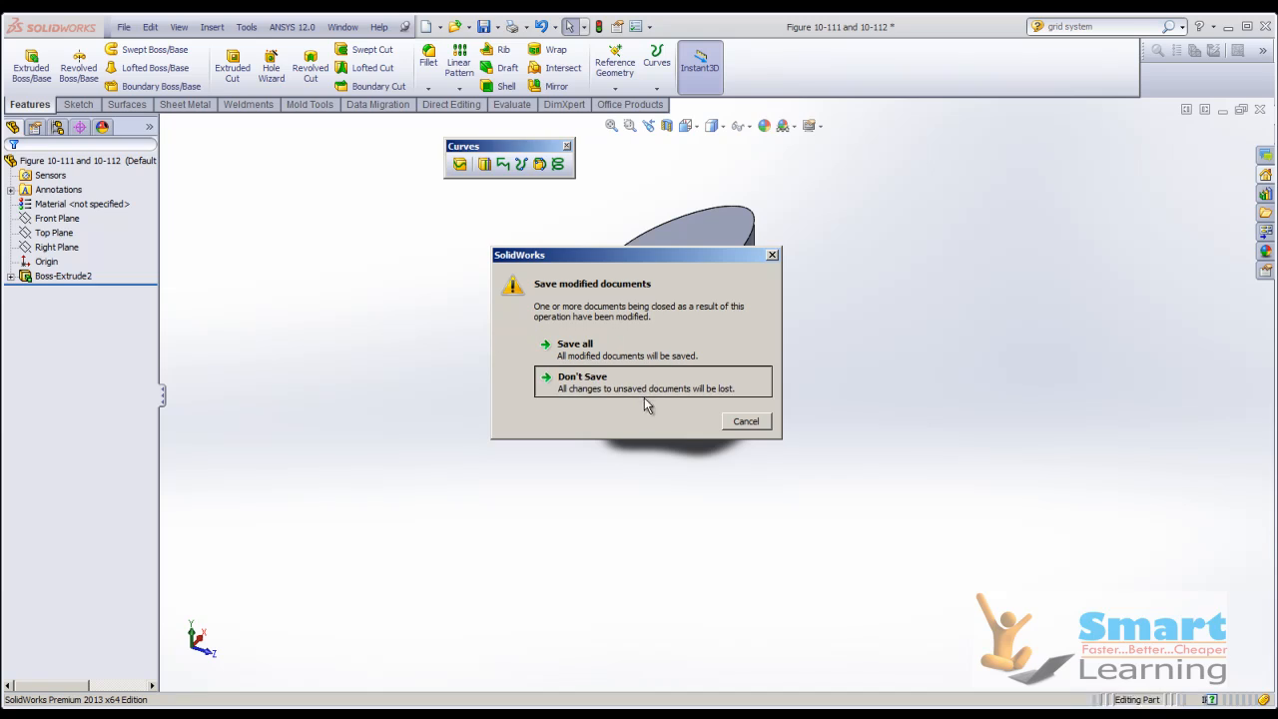
pyautogui.click(639, 384)
pyautogui.click(770, 714)
pyautogui.click(765, 699)
pyautogui.click(549, 511)
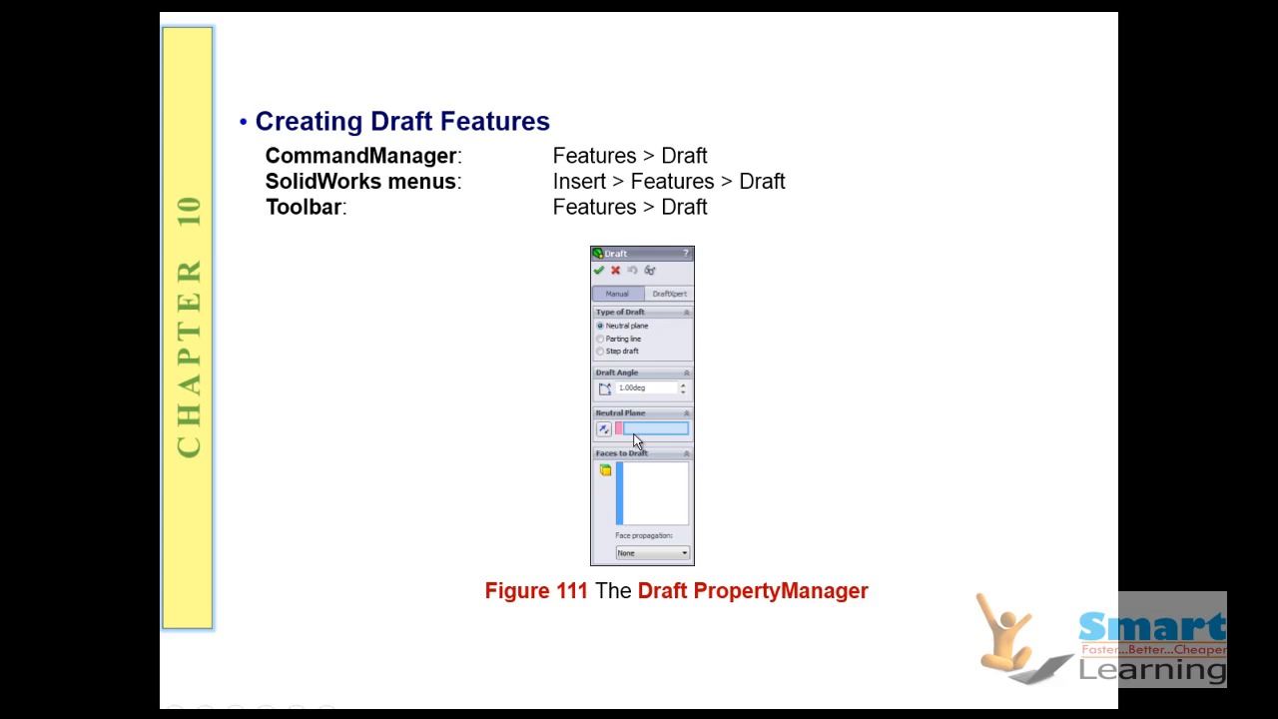
# Return to SolidWorks and open the part file "Figure 10-114 and 10-115".
pyautogui.click(659, 502)
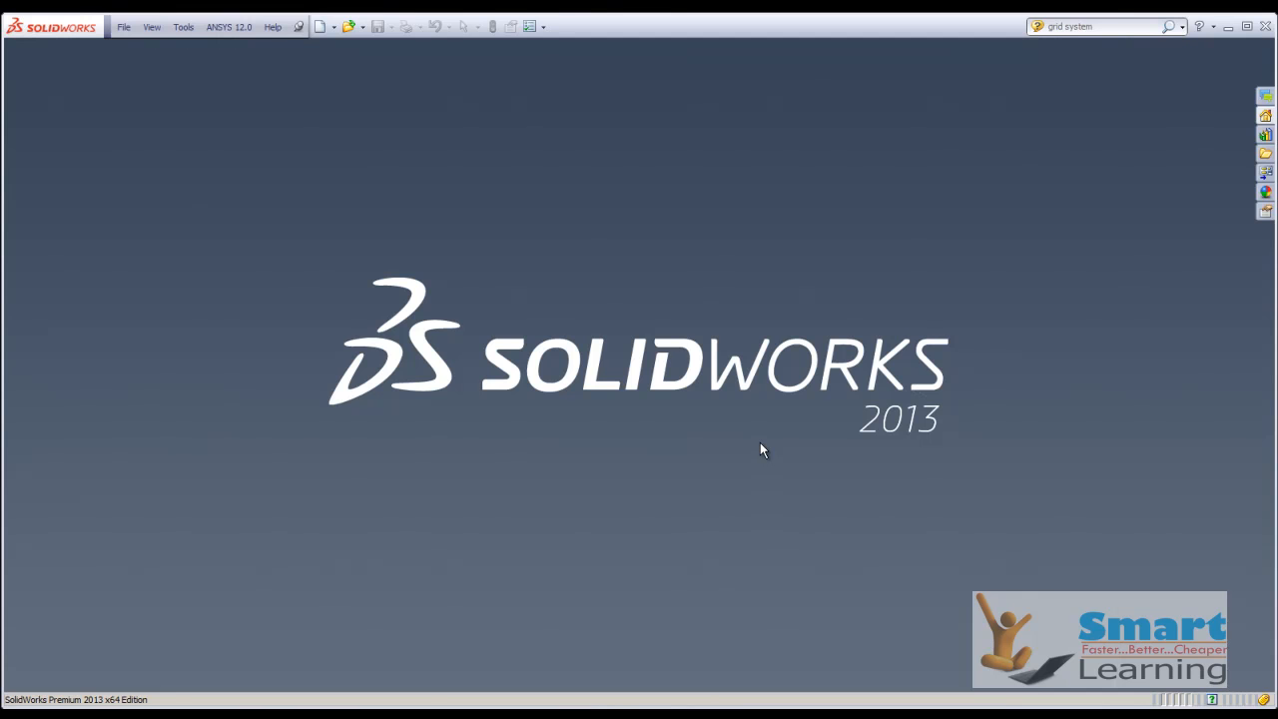
pyautogui.click(349, 26)
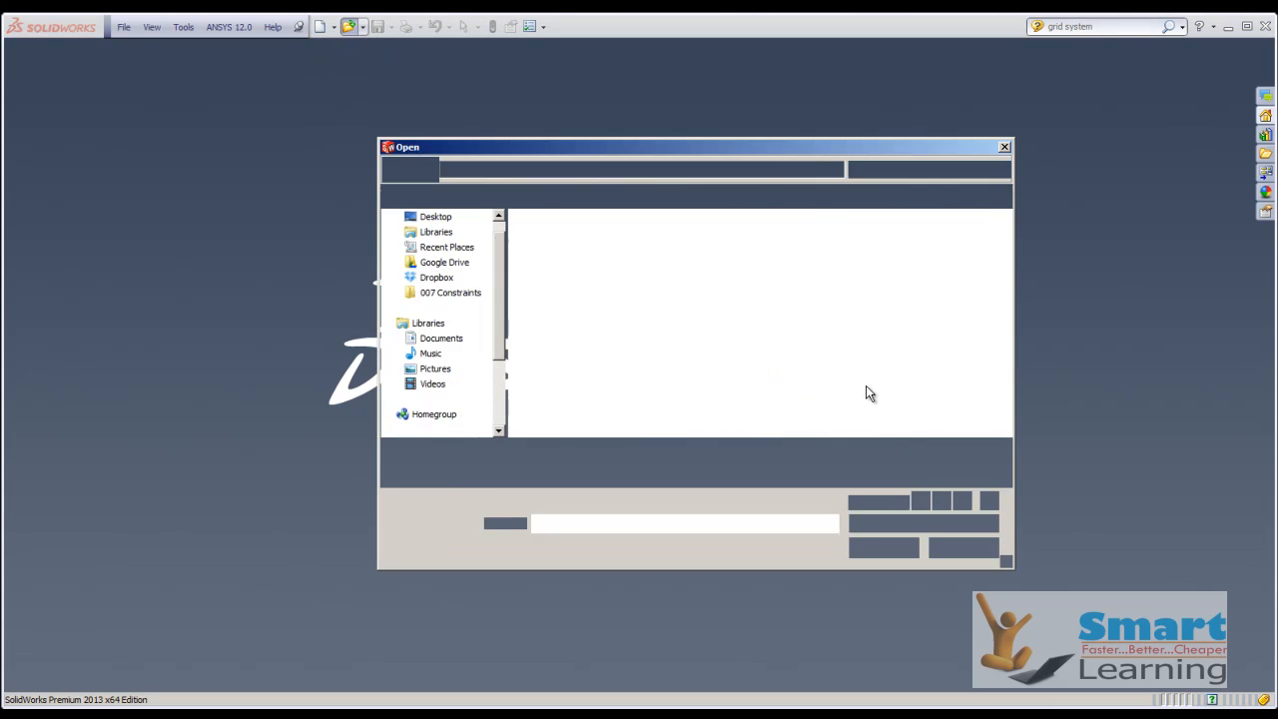
pyautogui.scroll(-10, 1005, 440)
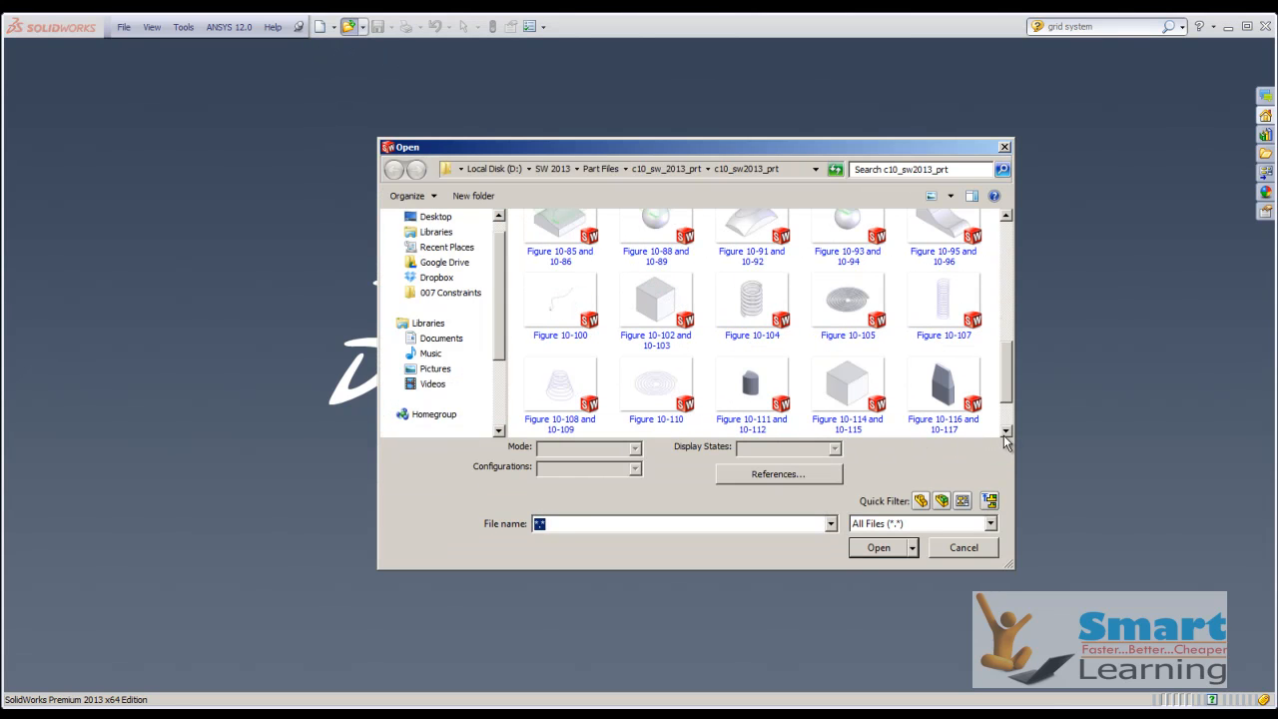
pyautogui.doubleClick(831, 386)
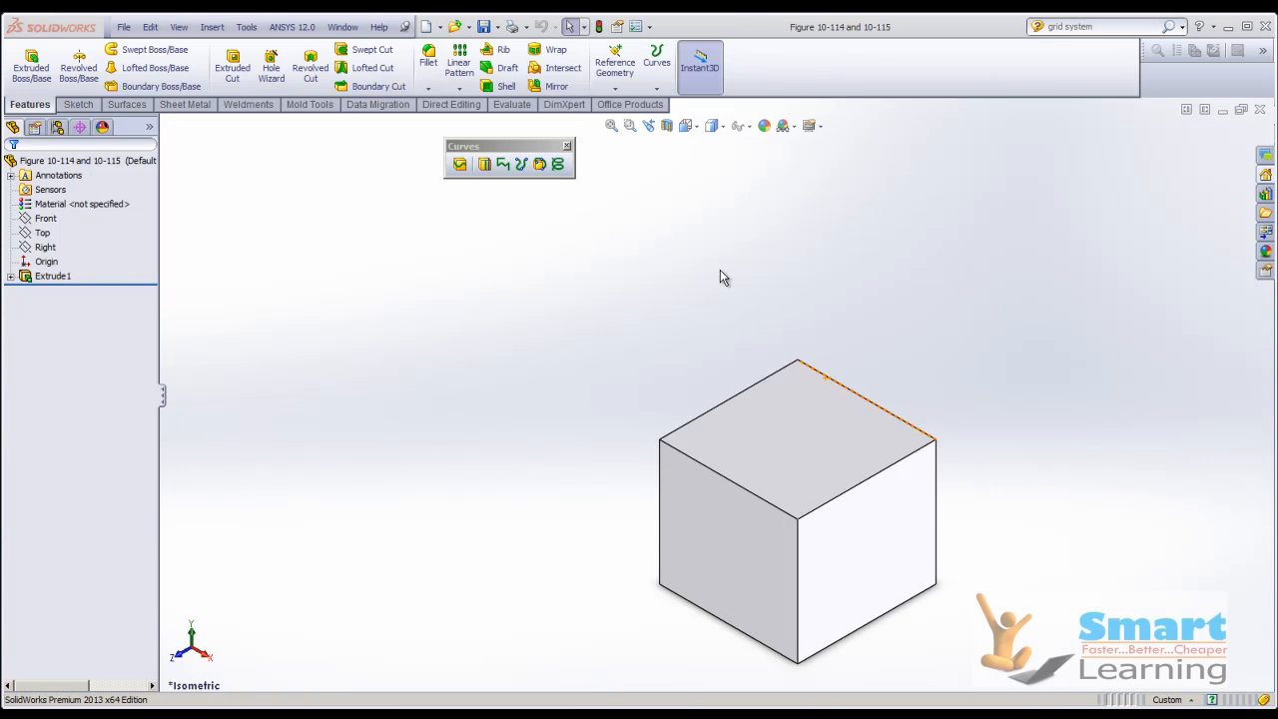
# Start a manual Neutral plane draft with the cube's top face as the neutral plane.
pyautogui.click(499, 67)
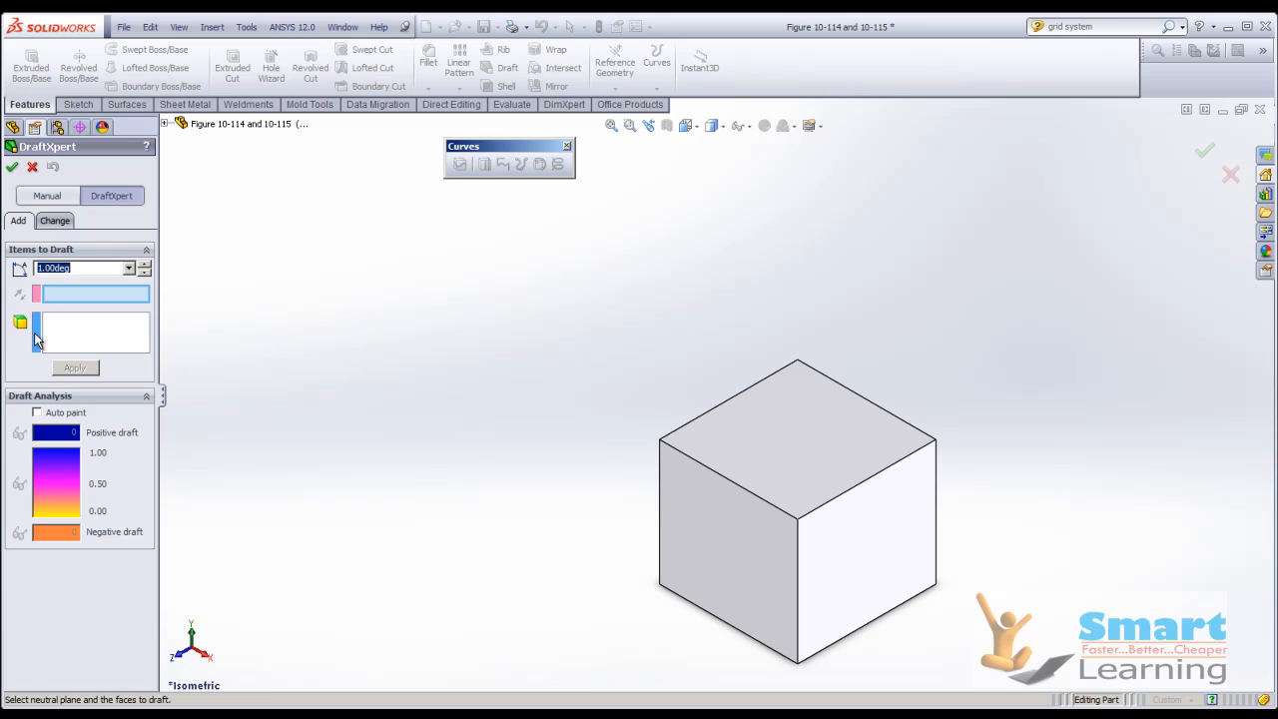
pyautogui.click(37, 200)
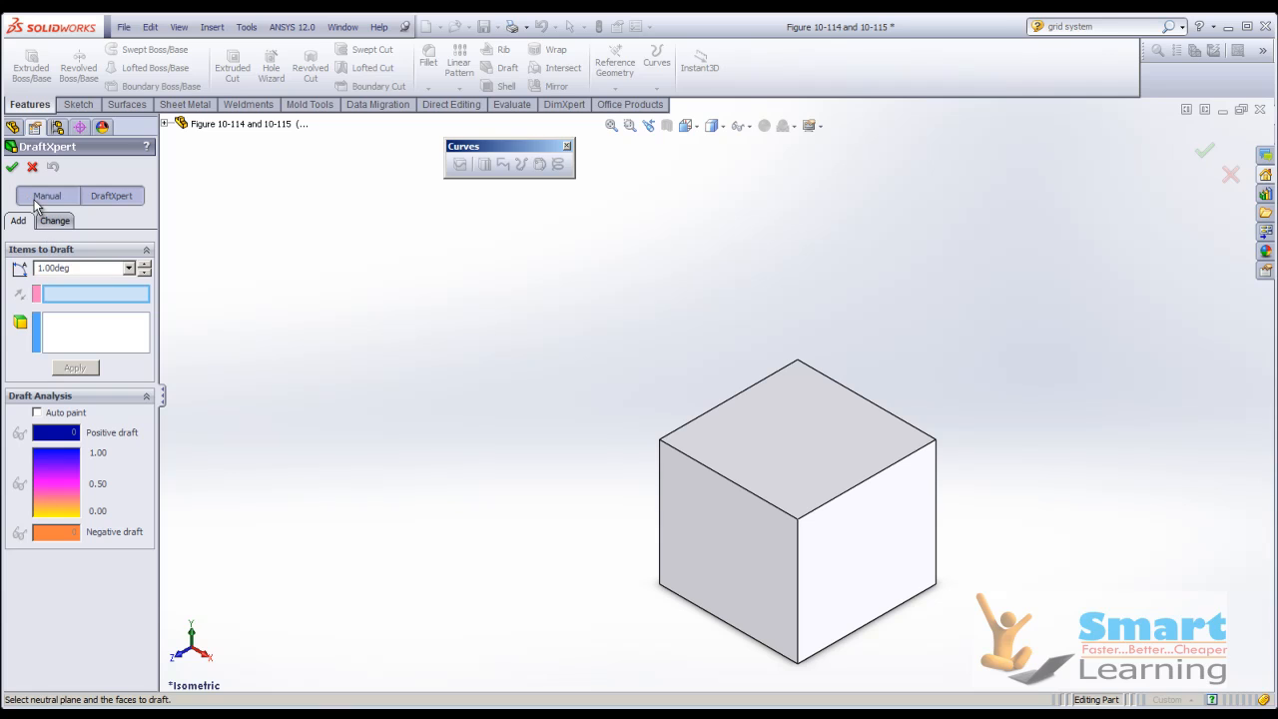
pyautogui.click(112, 196)
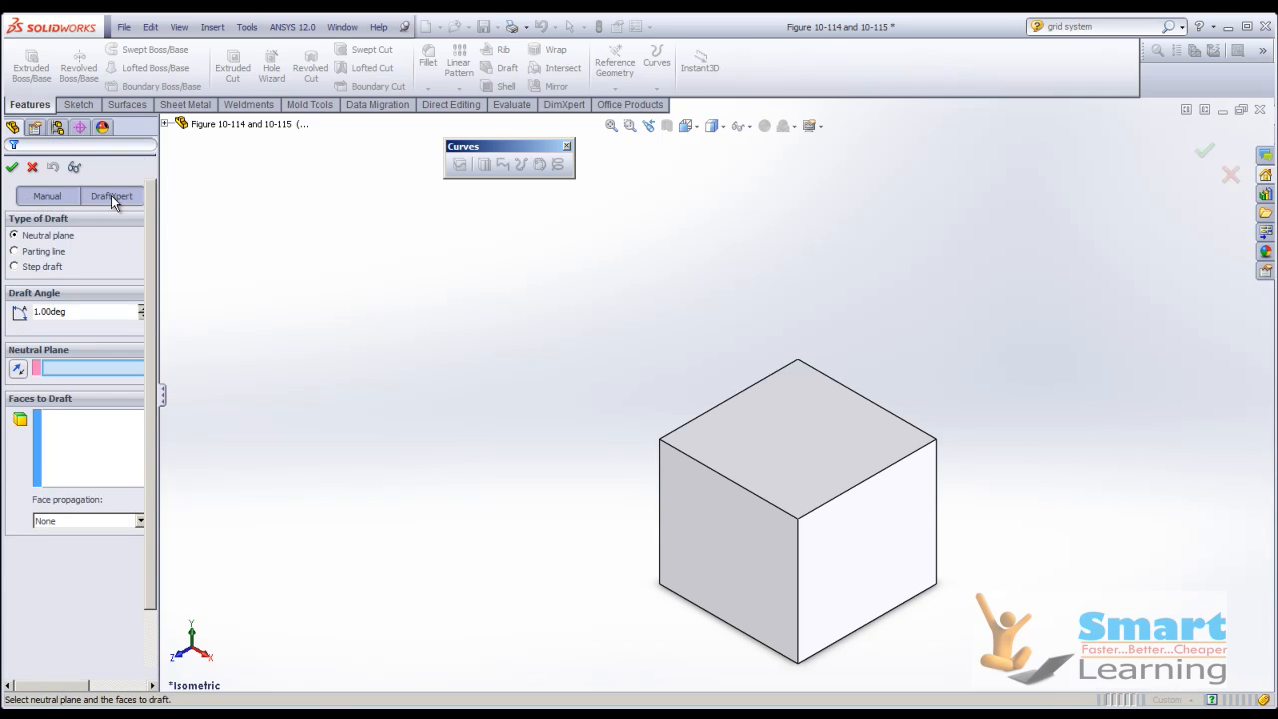
pyautogui.click(40, 197)
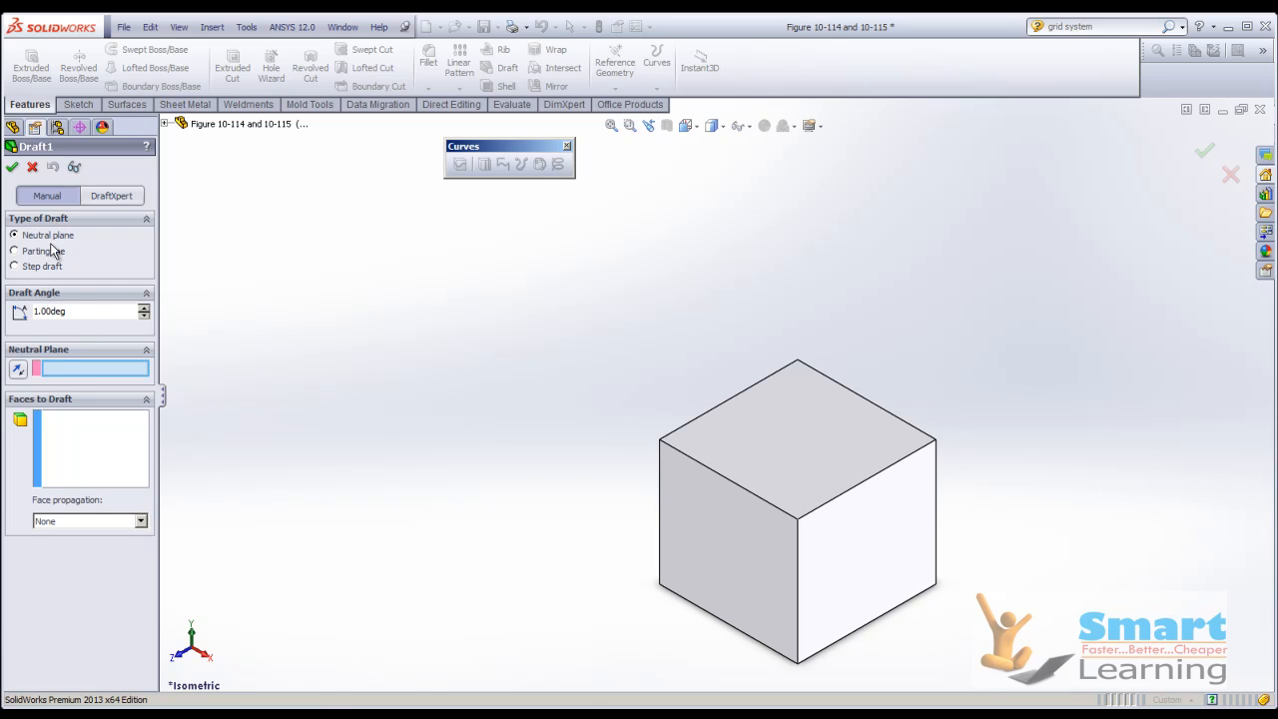
pyautogui.click(826, 426)
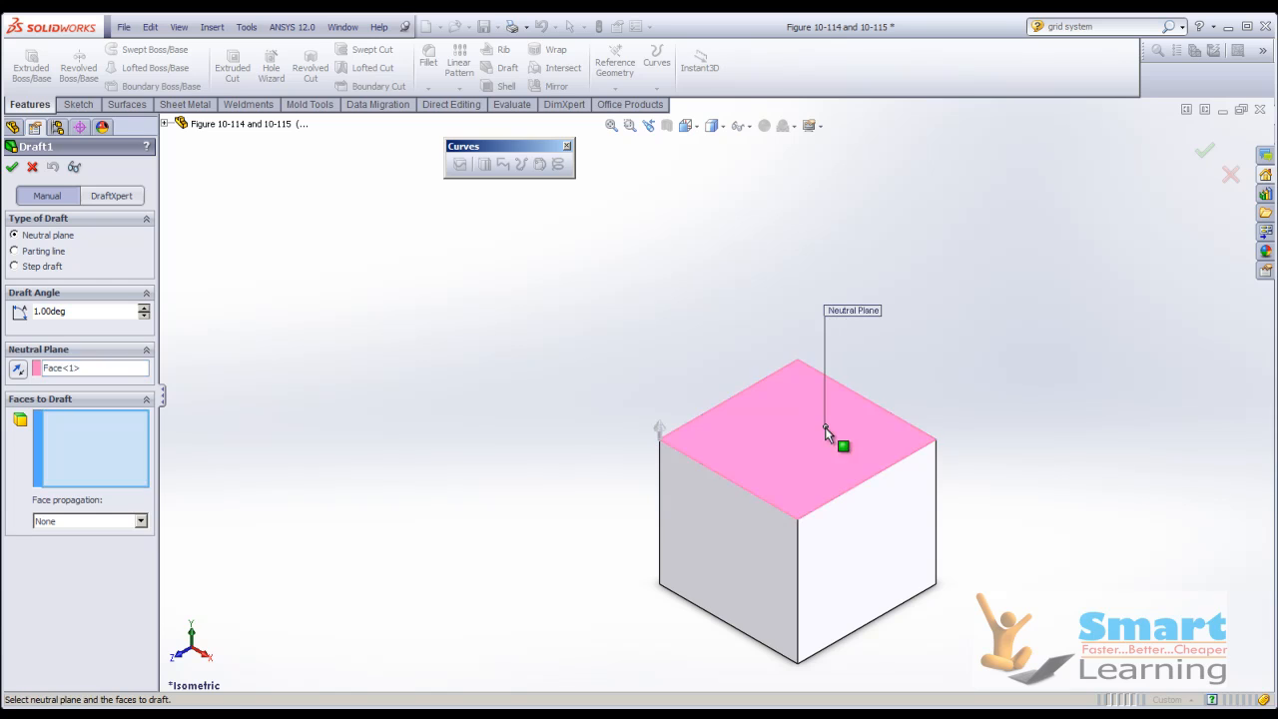
# Add all four side faces of the cube to the faces to draft.
pyautogui.click(750, 585)
pyautogui.click(856, 573)
pyautogui.moveTo(1019, 525); pyautogui.dragTo(865, 543, button='middle')
pyautogui.click(865, 542)
pyautogui.click(867, 543)
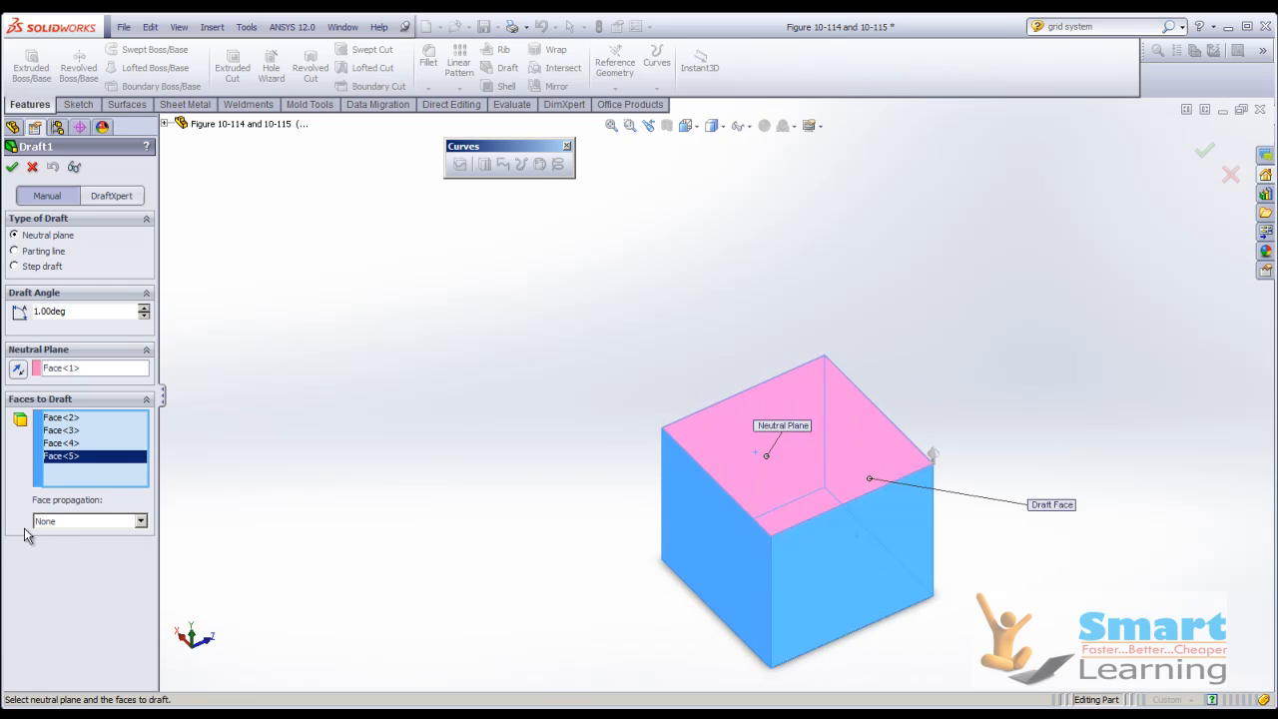
# Set the draft angle to 10 degrees and check the tapered cube in the detailed preview.
pyautogui.doubleClick(72, 310)
pyautogui.write('10')
pyautogui.press('Return')
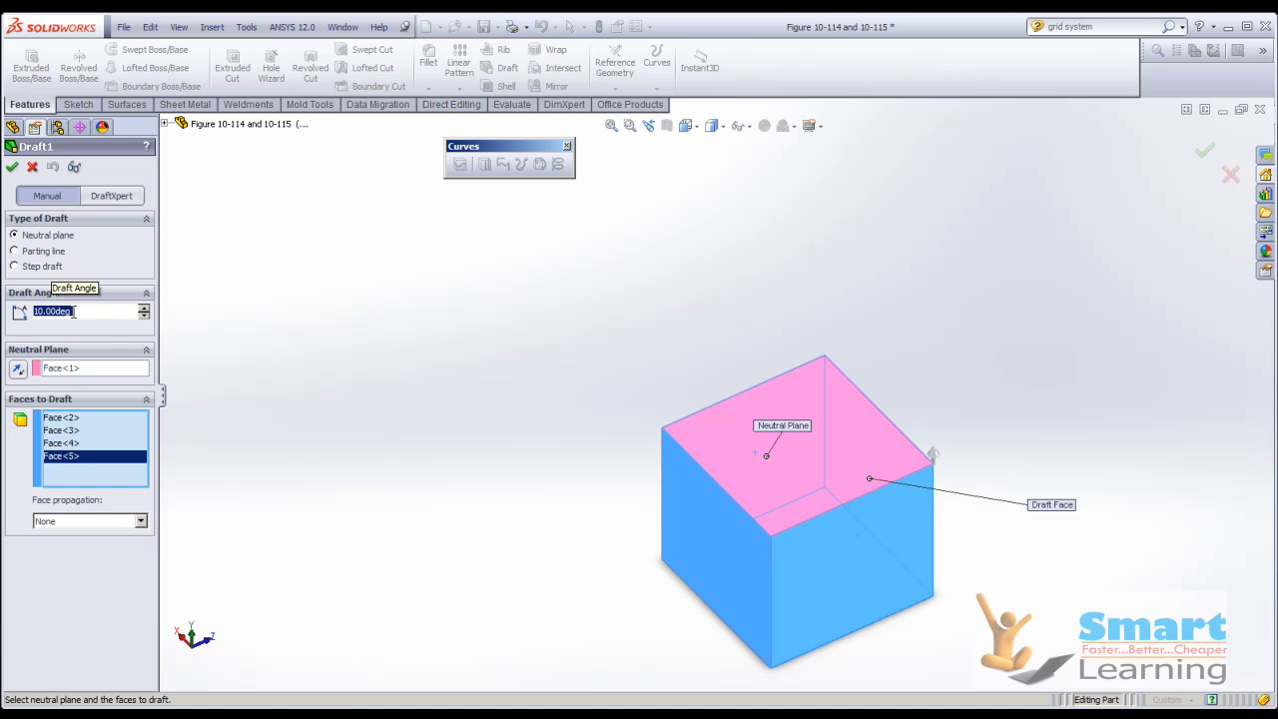
pyautogui.click(74, 166)
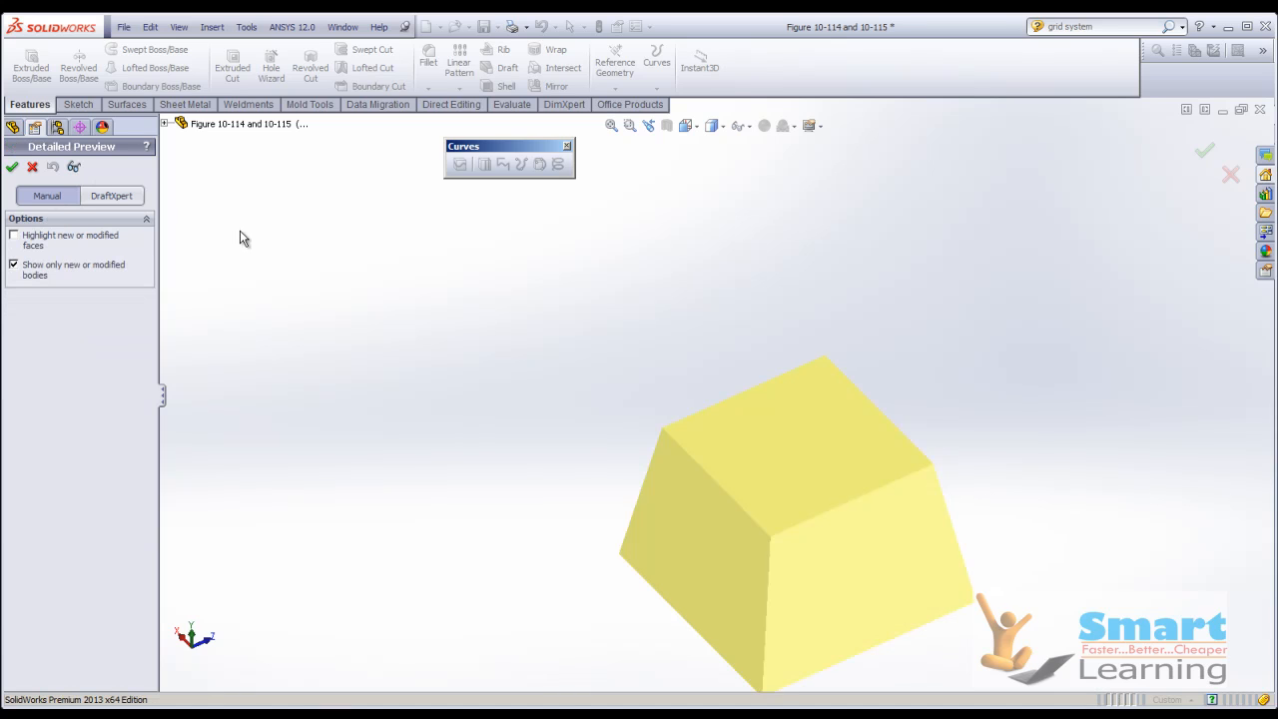
pyautogui.moveTo(434, 378); pyautogui.dragTo(573, 407, button='middle')
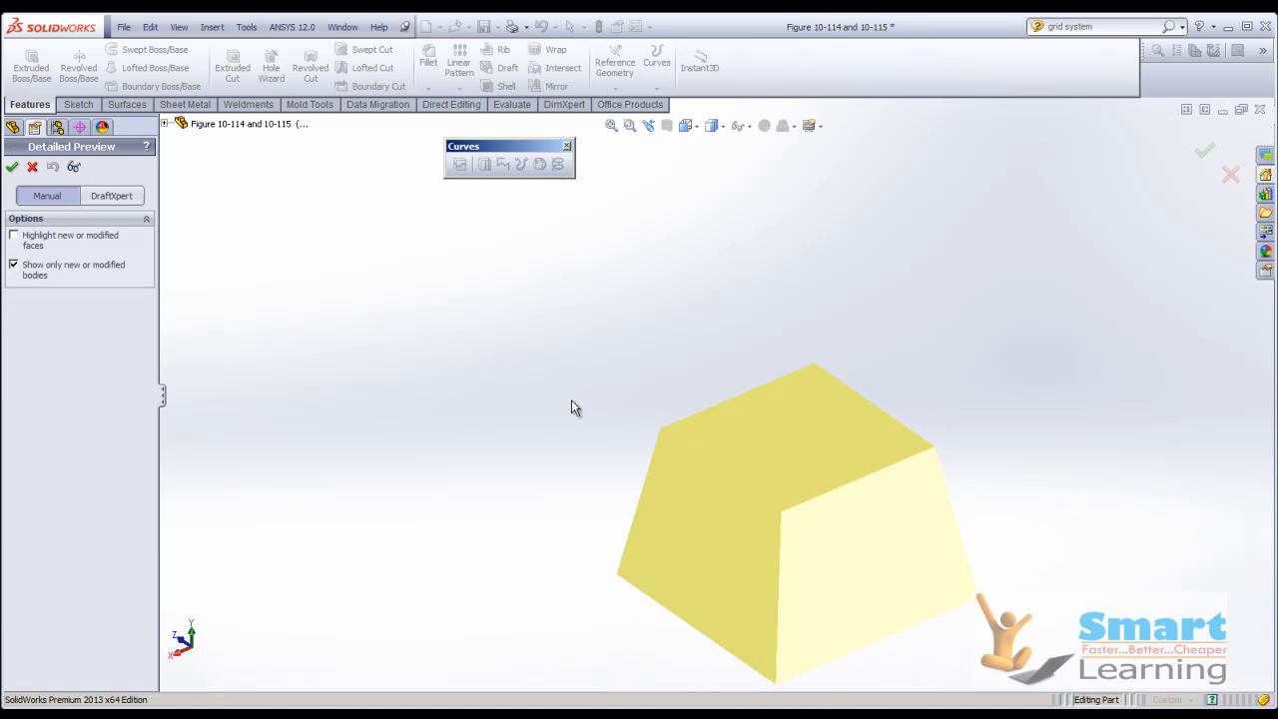
pyautogui.click(74, 166)
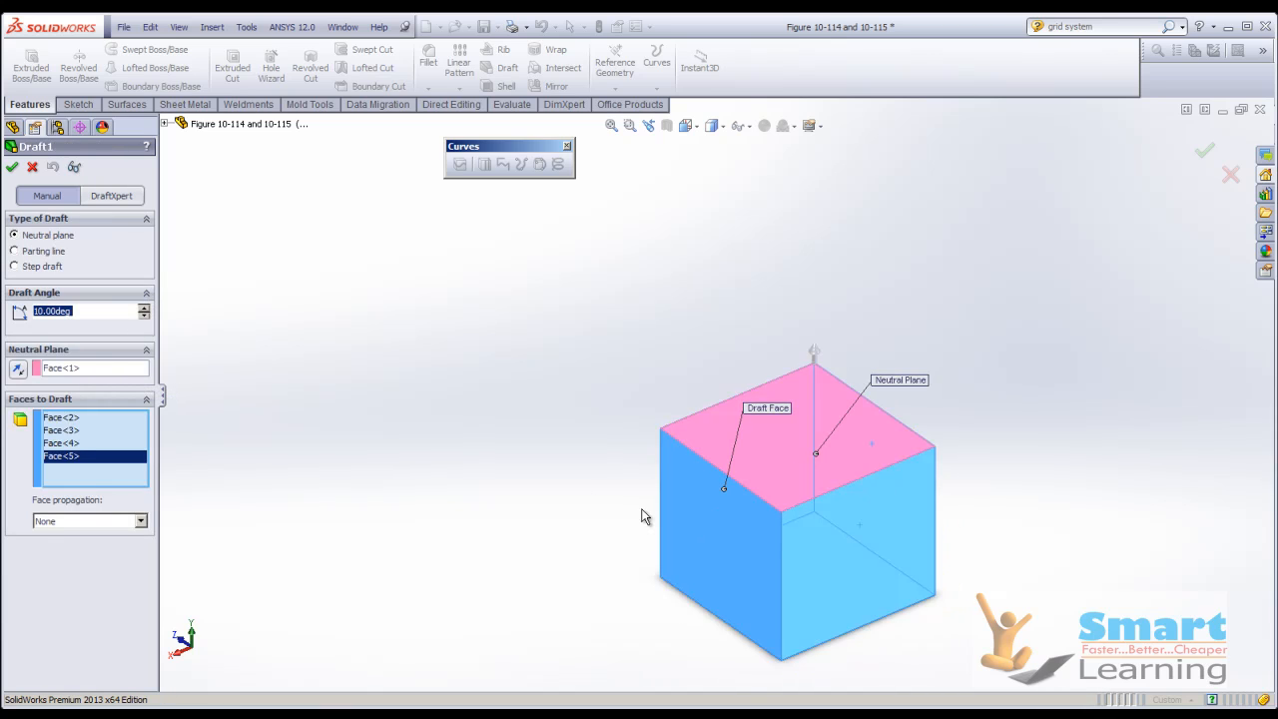
# Remove the last chosen side face from the draft, preview the three-sided taper and accept the feature.
pyautogui.rightClick(90, 461)
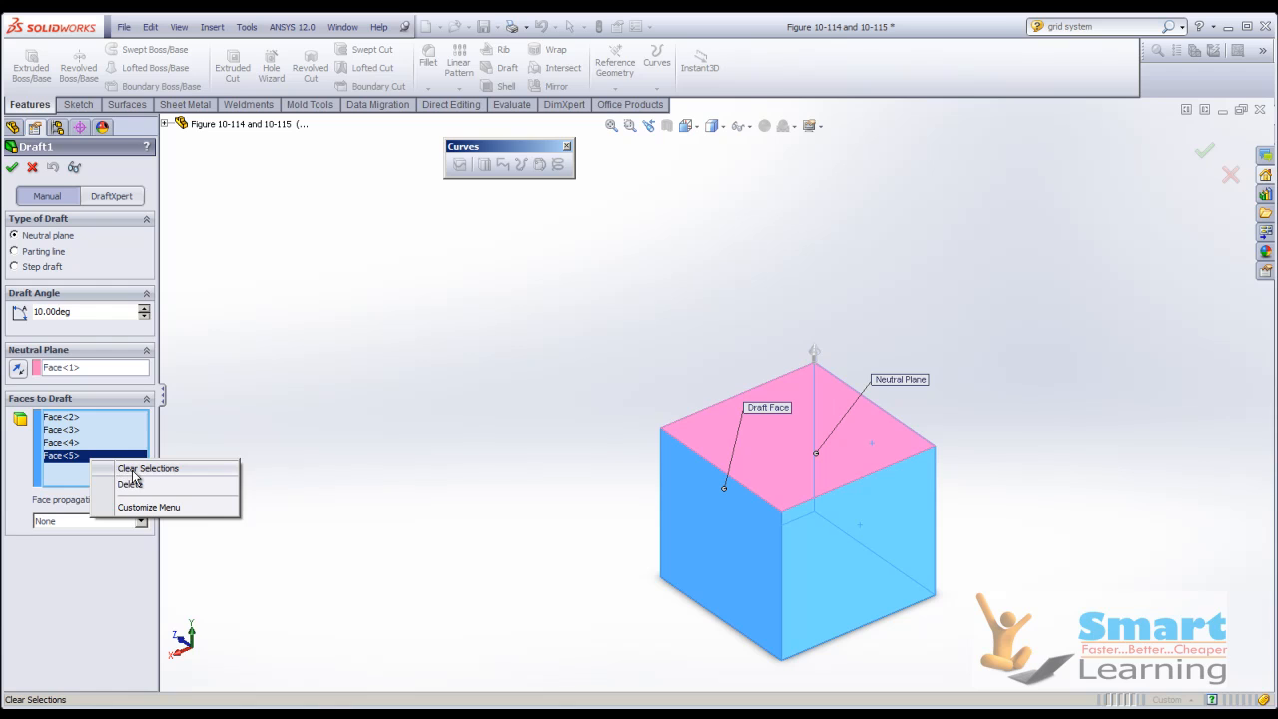
pyautogui.click(129, 484)
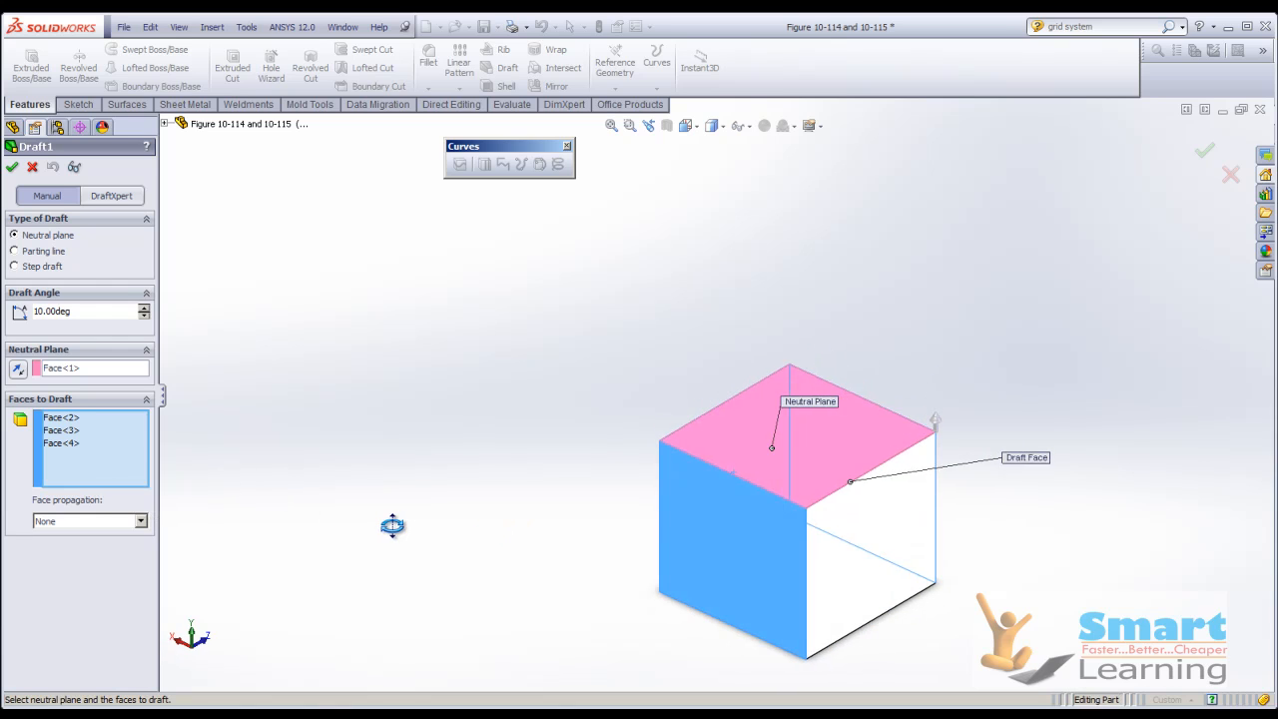
pyautogui.click(74, 167)
pyautogui.moveTo(602, 435); pyautogui.dragTo(482, 437, button='middle')
pyautogui.moveTo(617, 509); pyautogui.dragTo(943, 516, button='middle')
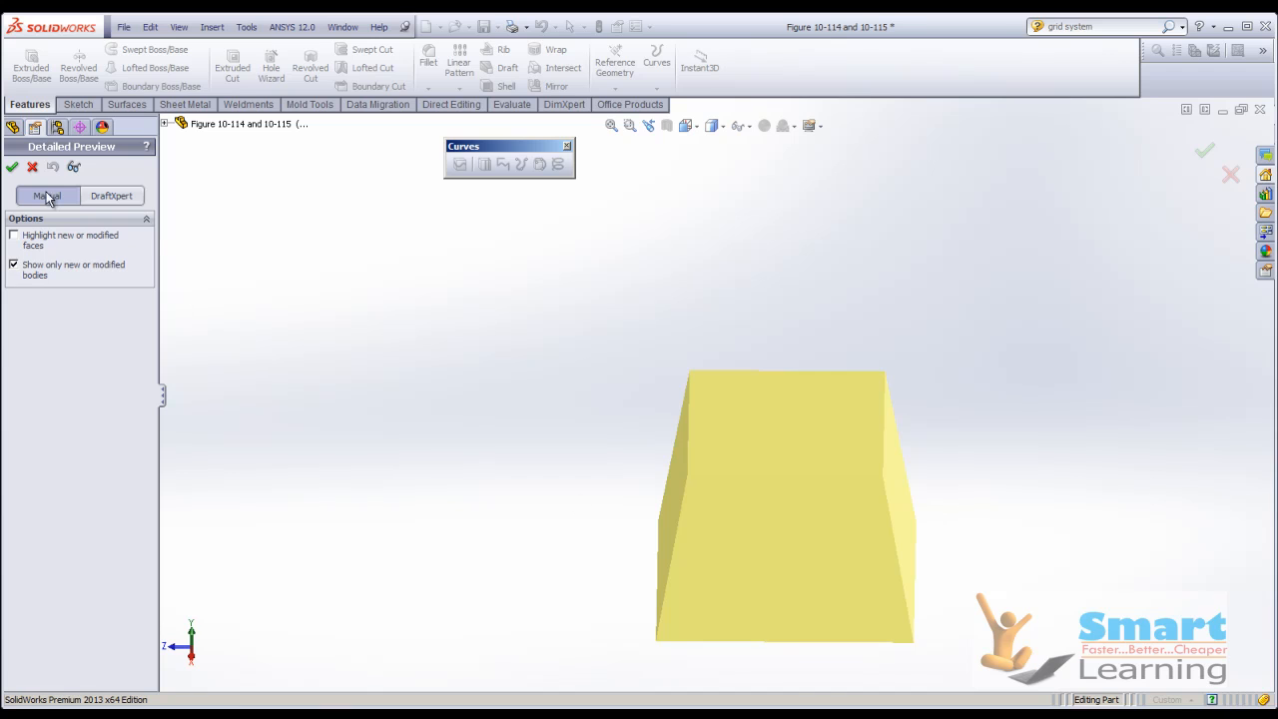
pyautogui.click(12, 171)
# Close the drafted cube without saving and advance the PowerPoint slide show to the parting line draft slide with Figures 114 to 116.
pyautogui.moveTo(514, 481); pyautogui.dragTo(438, 434, button='middle')
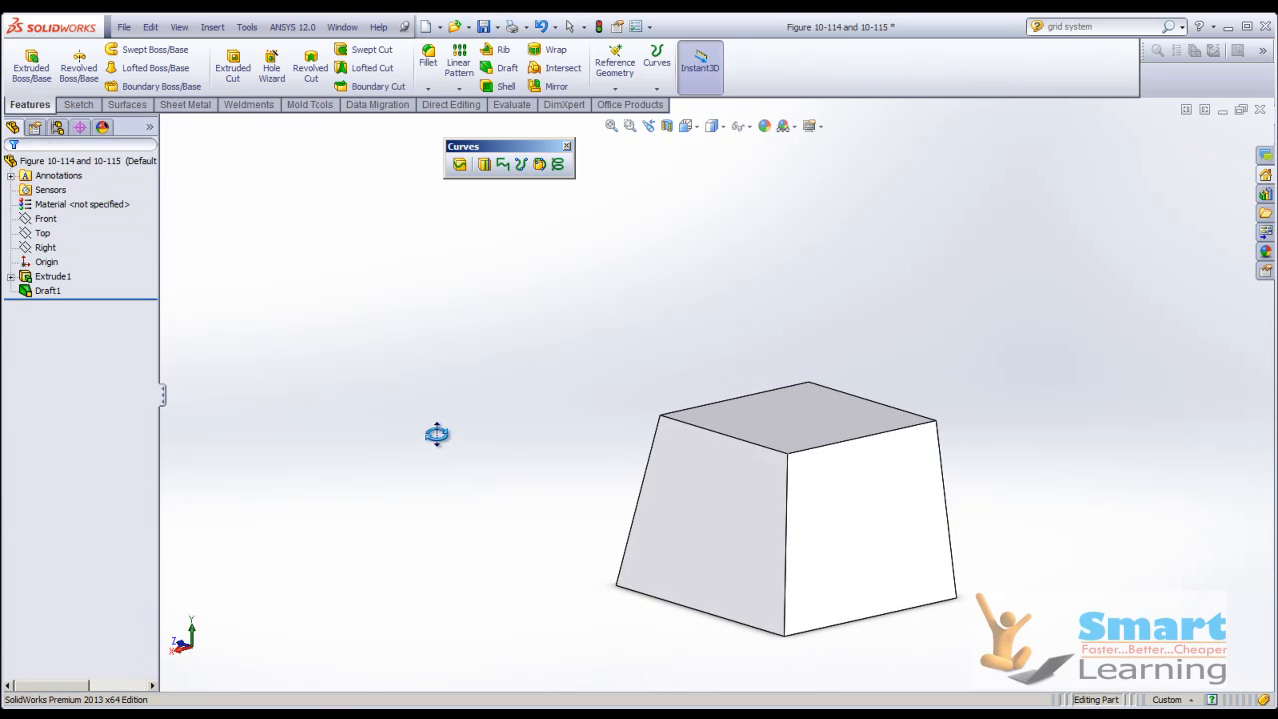
pyautogui.click(1259, 109)
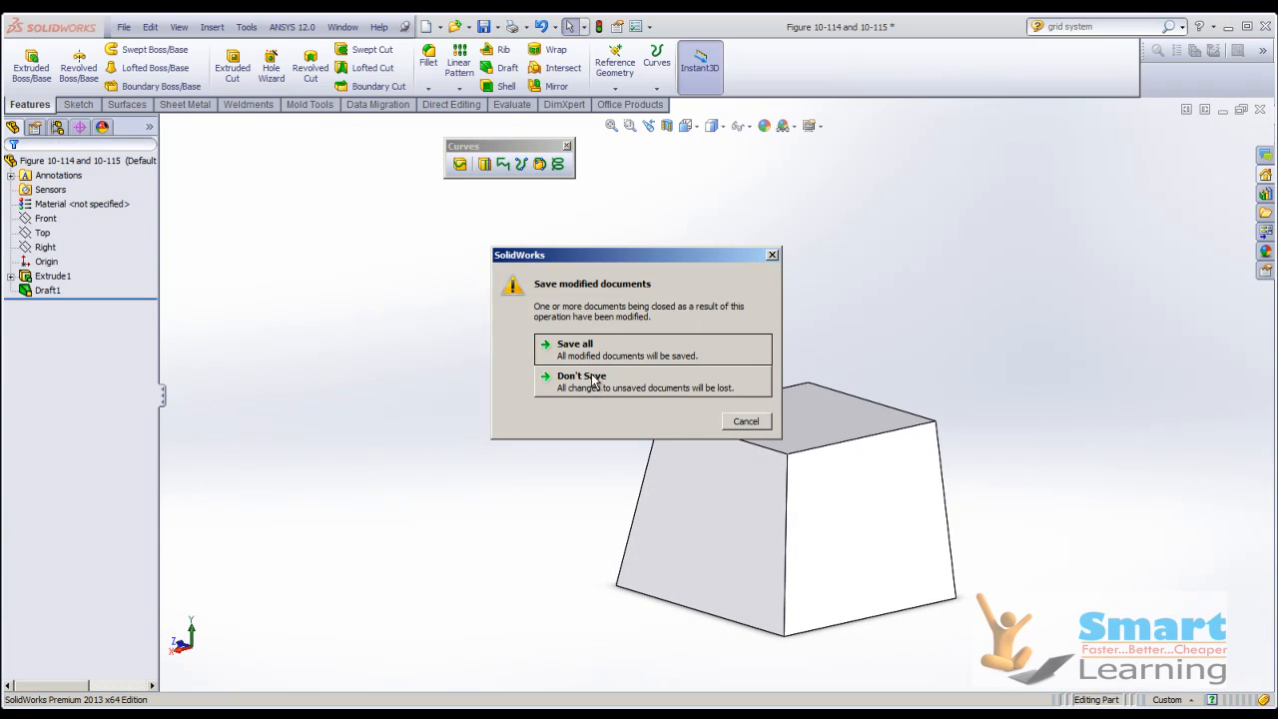
pyautogui.click(596, 376)
pyautogui.click(739, 690)
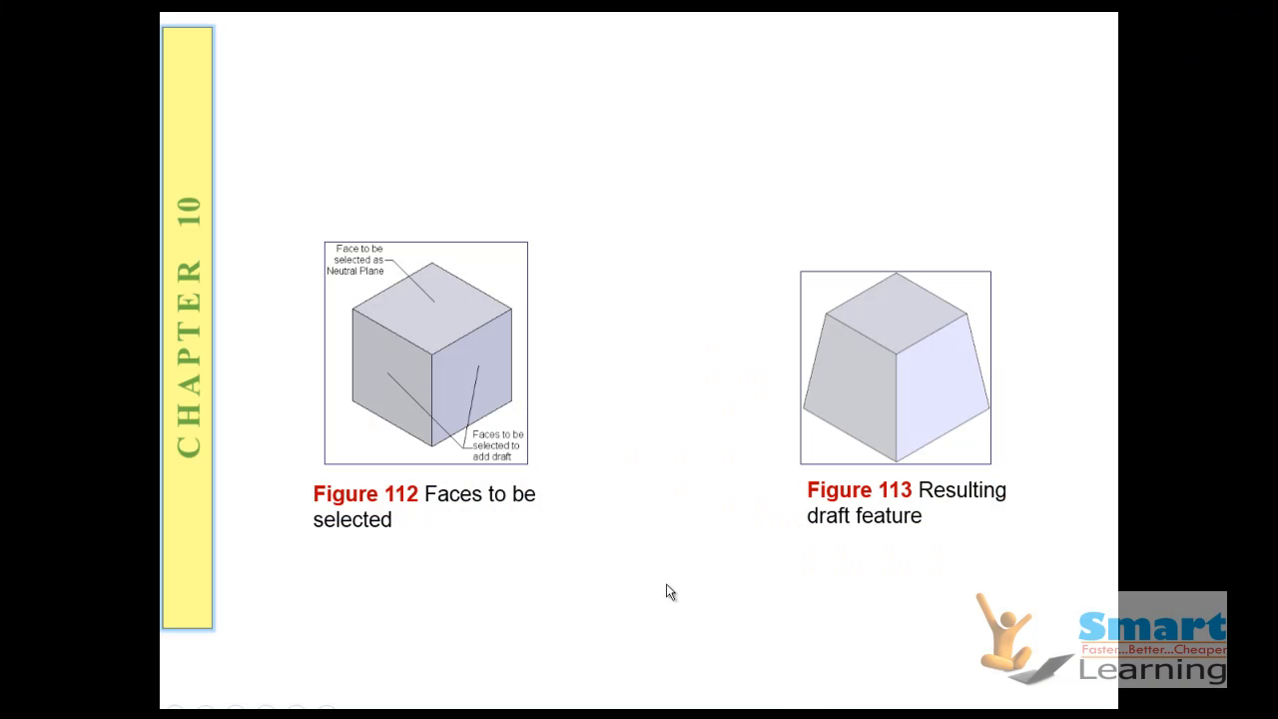
pyautogui.click(643, 561)
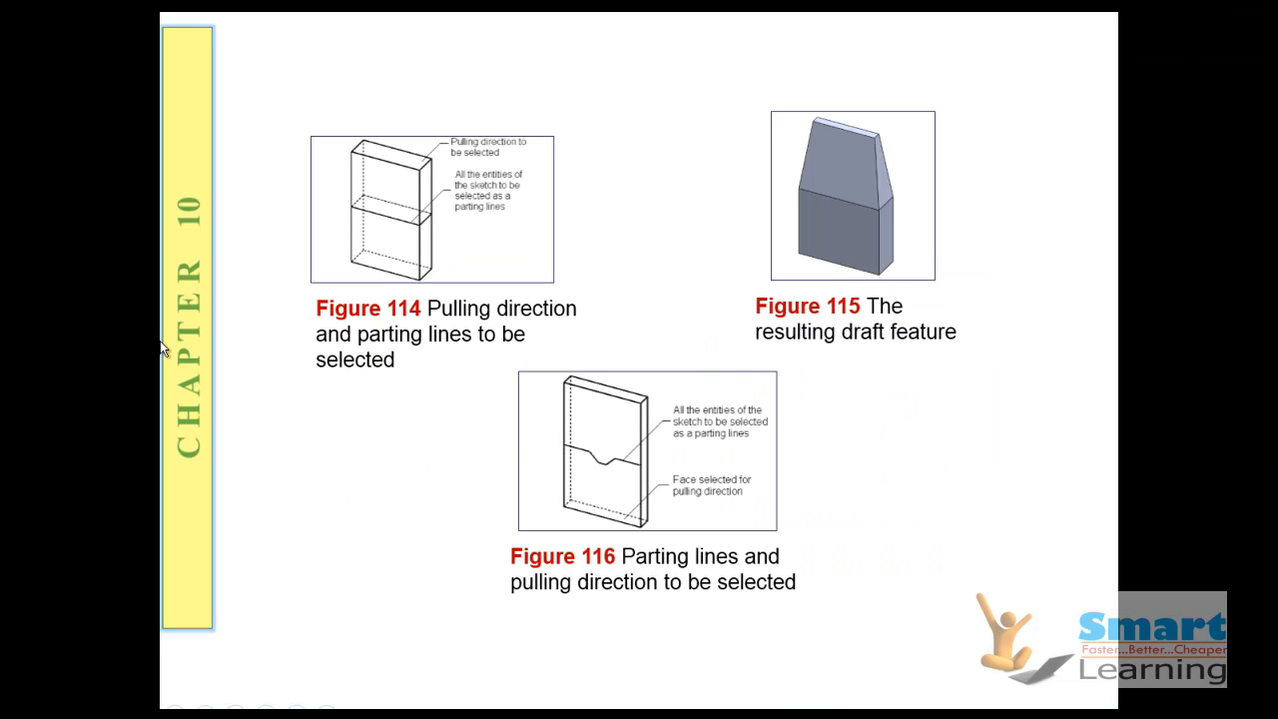
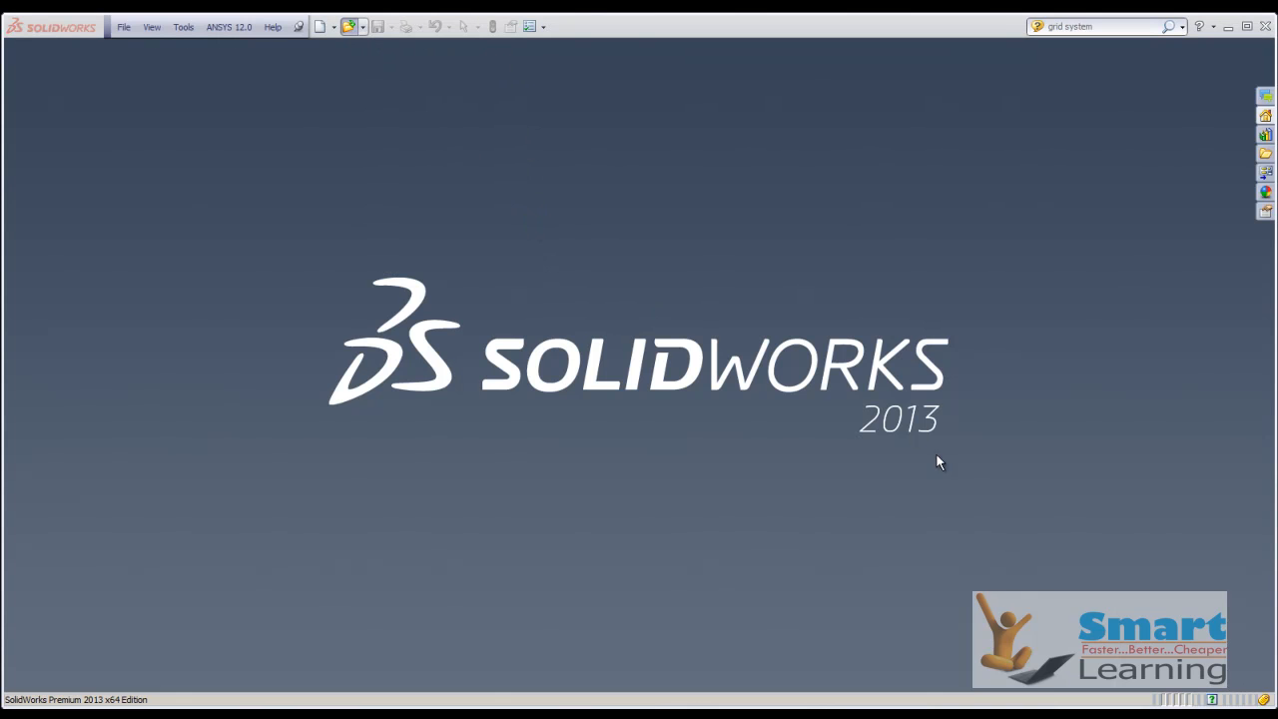
# Open the part file Figure 10-116 and 10-117.
pyautogui.click(1009, 432)
pyautogui.click(1008, 433)
pyautogui.click(1009, 433)
pyautogui.click(1008, 432)
pyautogui.doubleClick(941, 330)
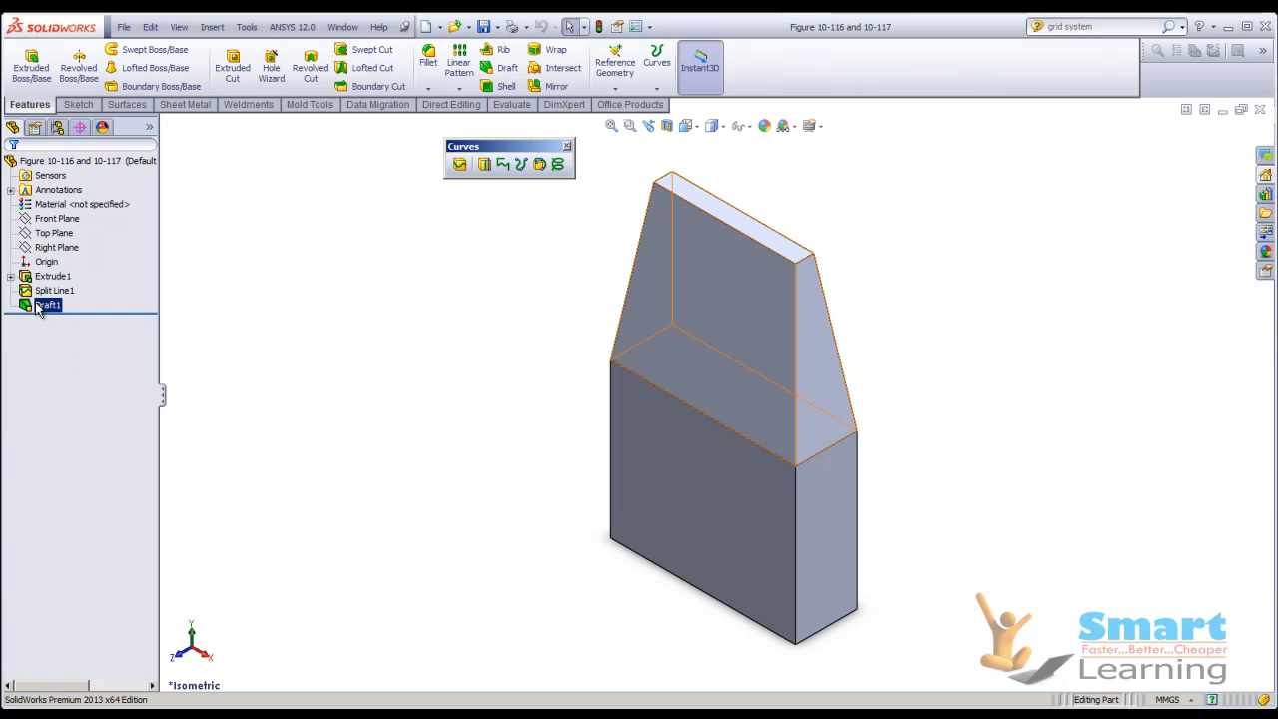
# Delete the existing Draft1 feature to restore the straight block with its split line.
pyautogui.click(45, 304)
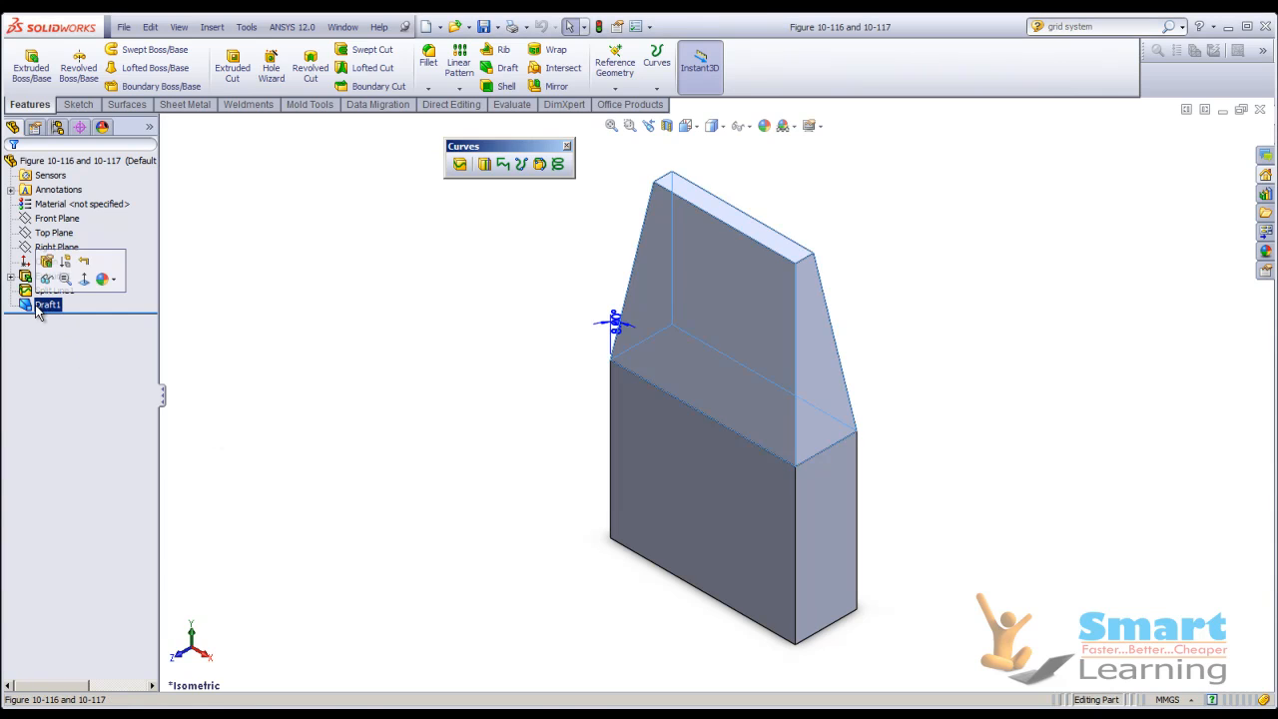
pyautogui.rightClick(42, 305)
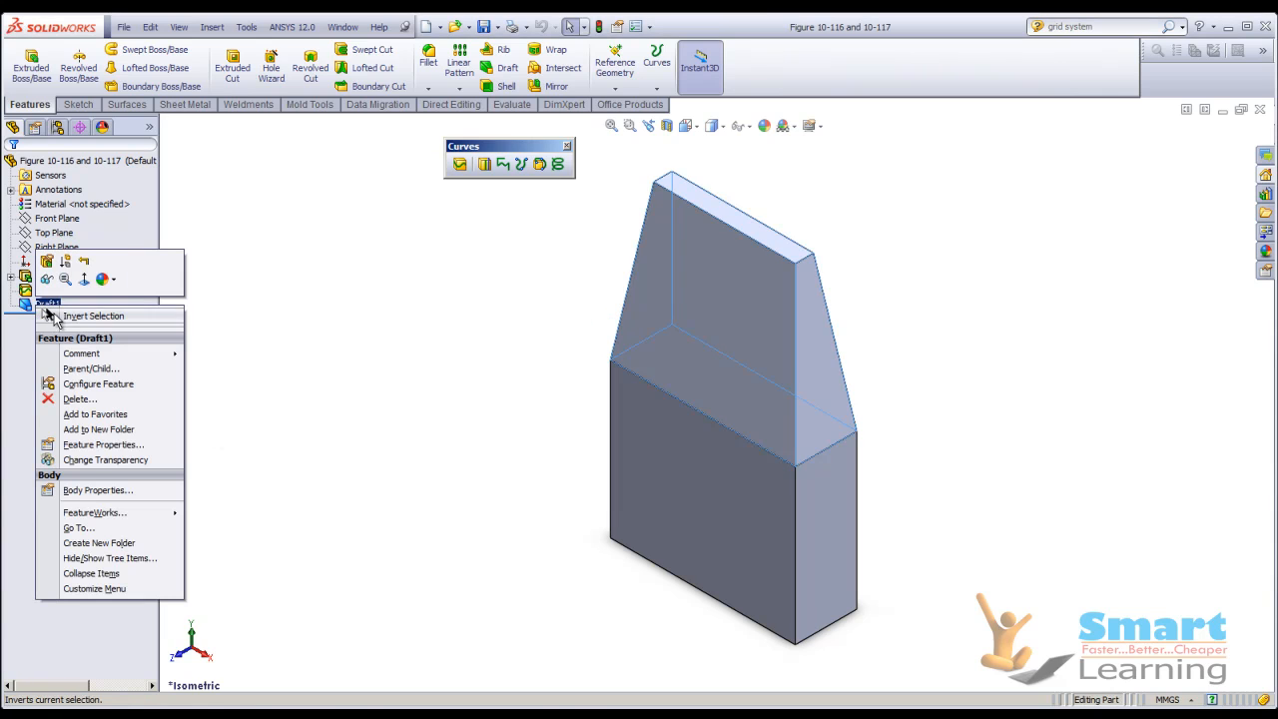
pyautogui.click(80, 398)
pyautogui.click(516, 275)
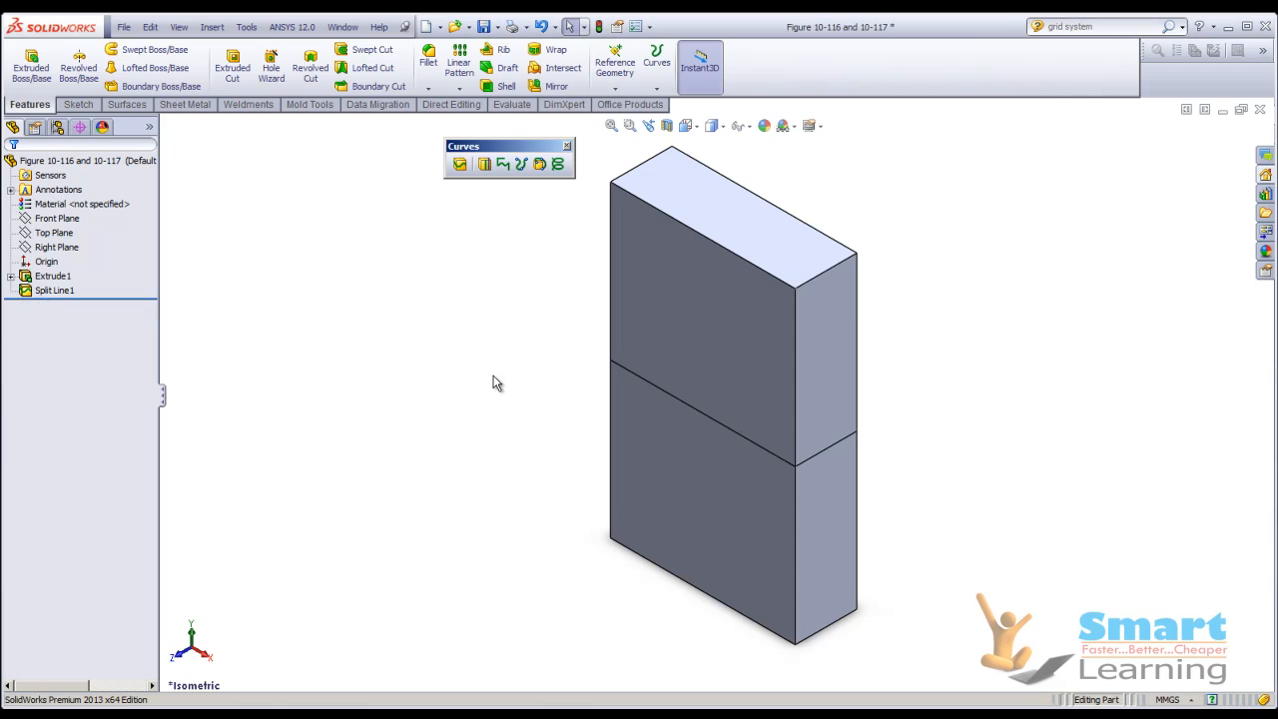
# Start a parting line draft on the block with the top face as the direction of pull.
pyautogui.moveTo(875, 457); pyautogui.dragTo(830, 450, button='middle')
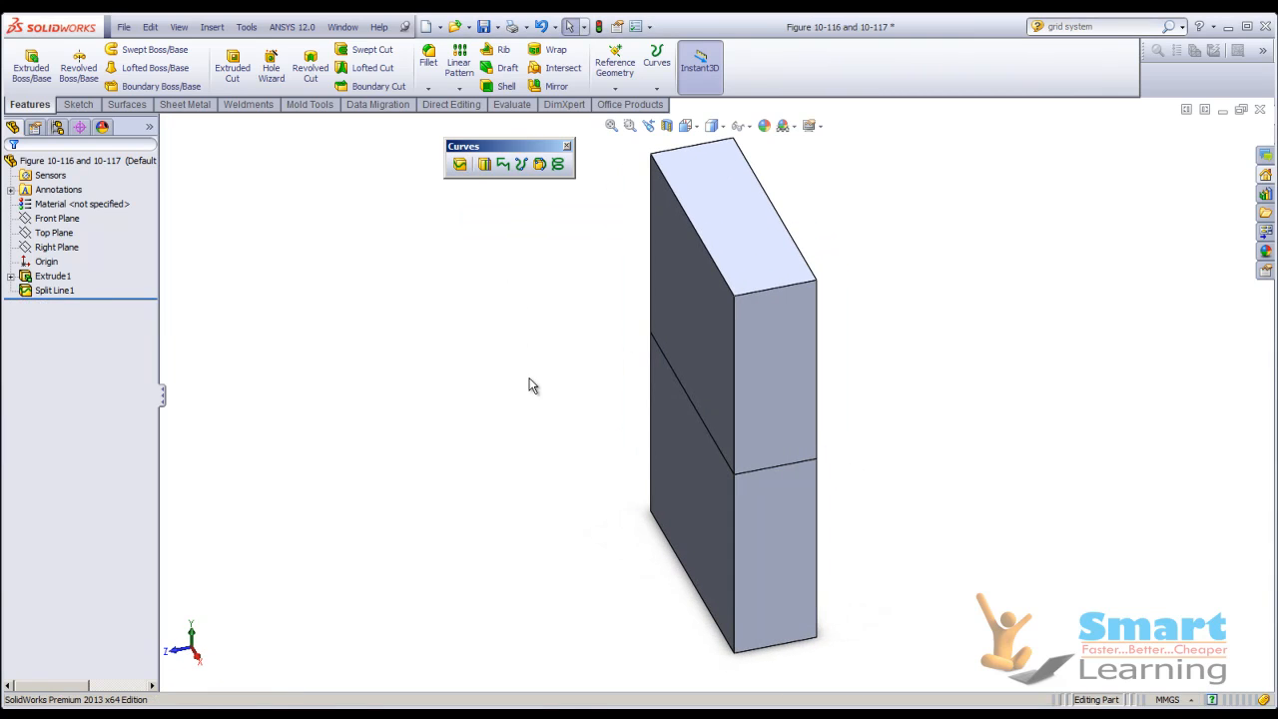
pyautogui.moveTo(533, 466); pyautogui.dragTo(579, 442, button='middle')
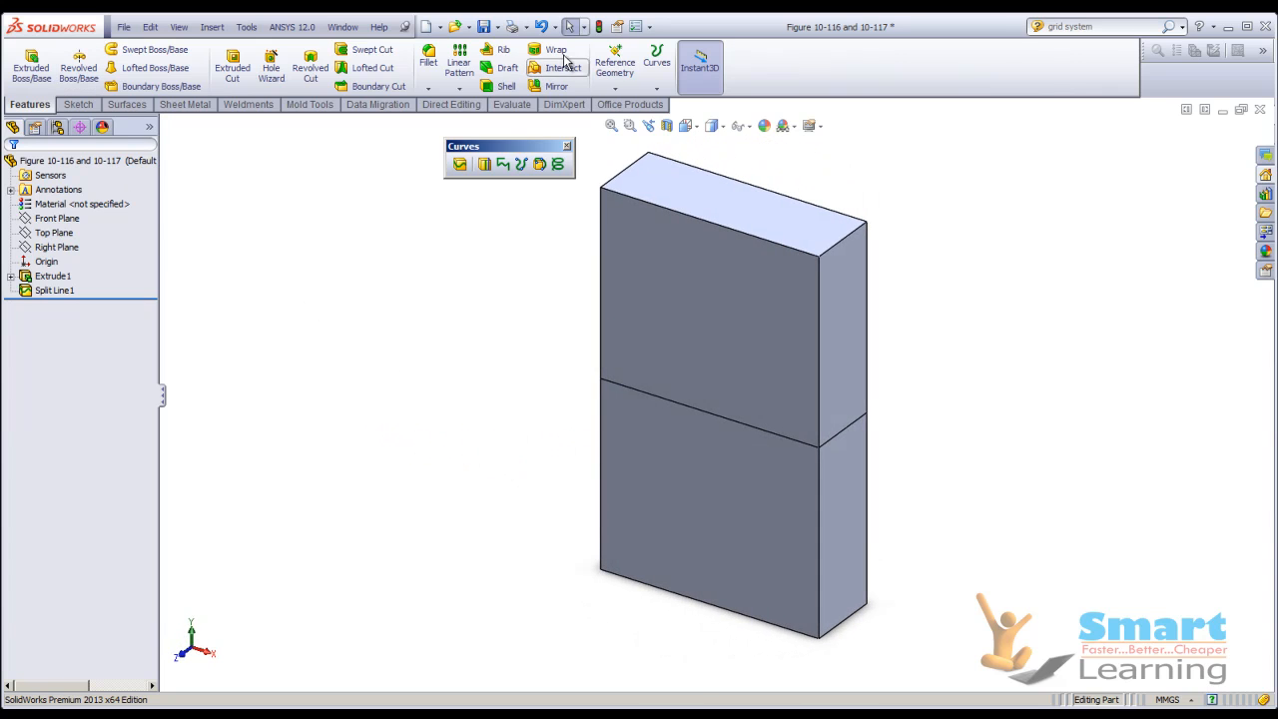
pyautogui.click(508, 67)
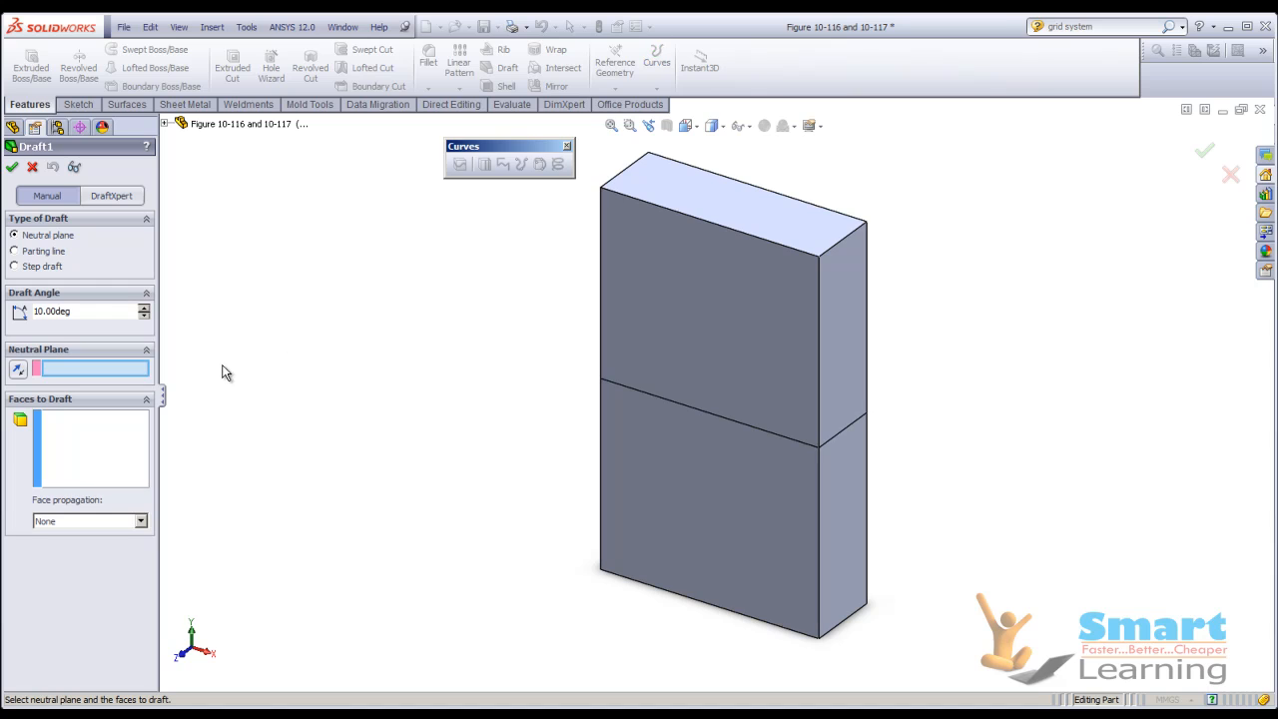
pyautogui.click(38, 257)
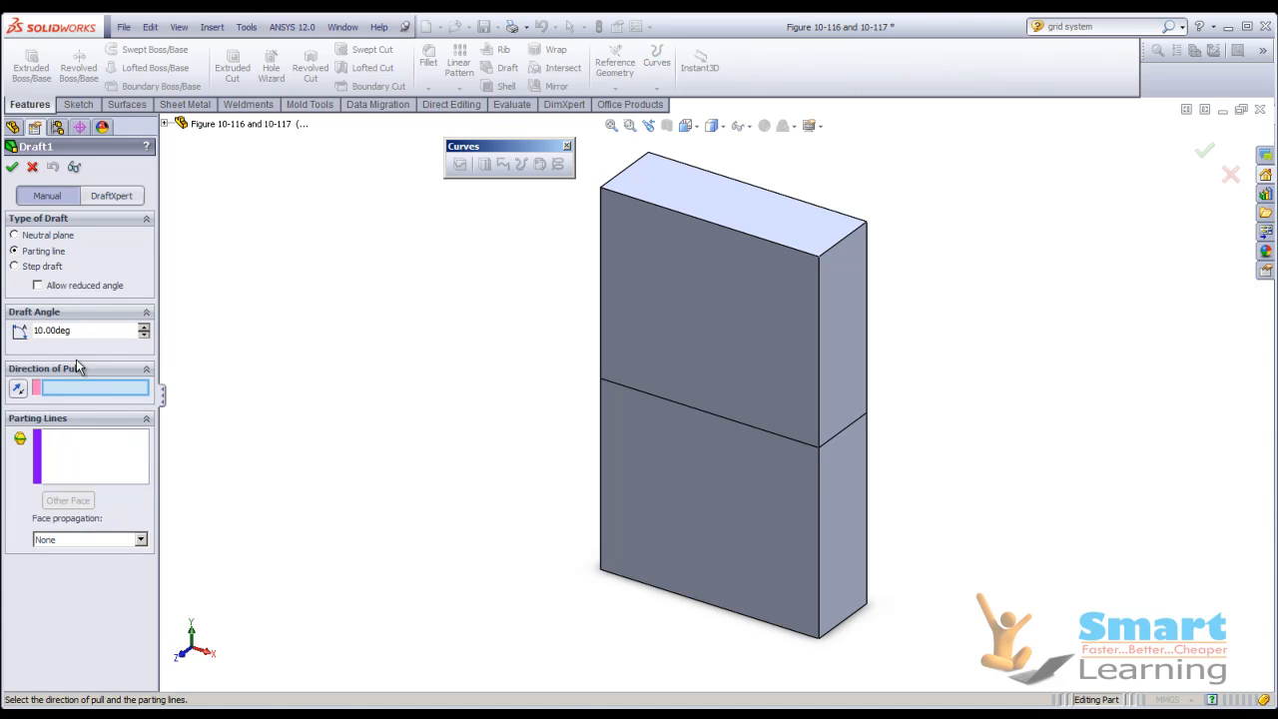
pyautogui.click(685, 196)
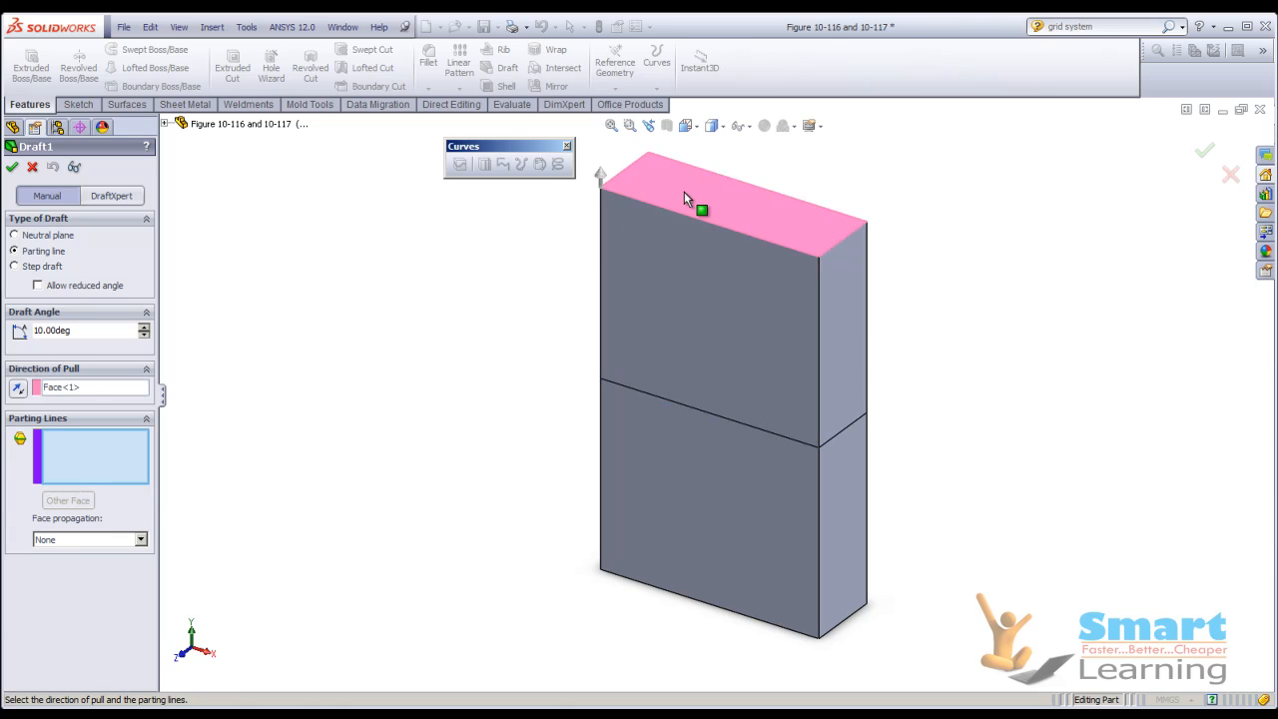
# Select all four split line edges around the block as the parting lines.
pyautogui.click(718, 417)
pyautogui.click(839, 431)
pyautogui.moveTo(942, 457); pyautogui.dragTo(845, 450, button='middle')
pyautogui.click(760, 427)
pyautogui.click(839, 452)
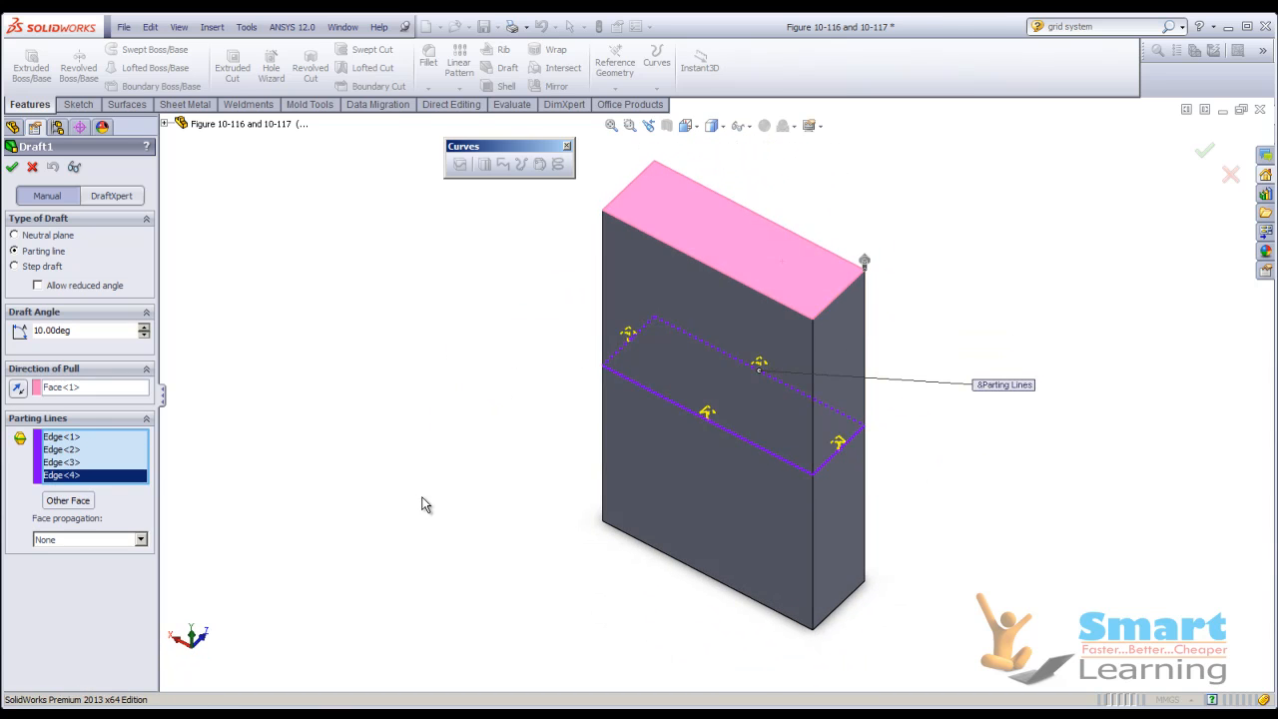
# Inspect the parting line draft at 10 degrees in the detailed preview from several sides.
pyautogui.doubleClick(73, 333)
pyautogui.click(73, 166)
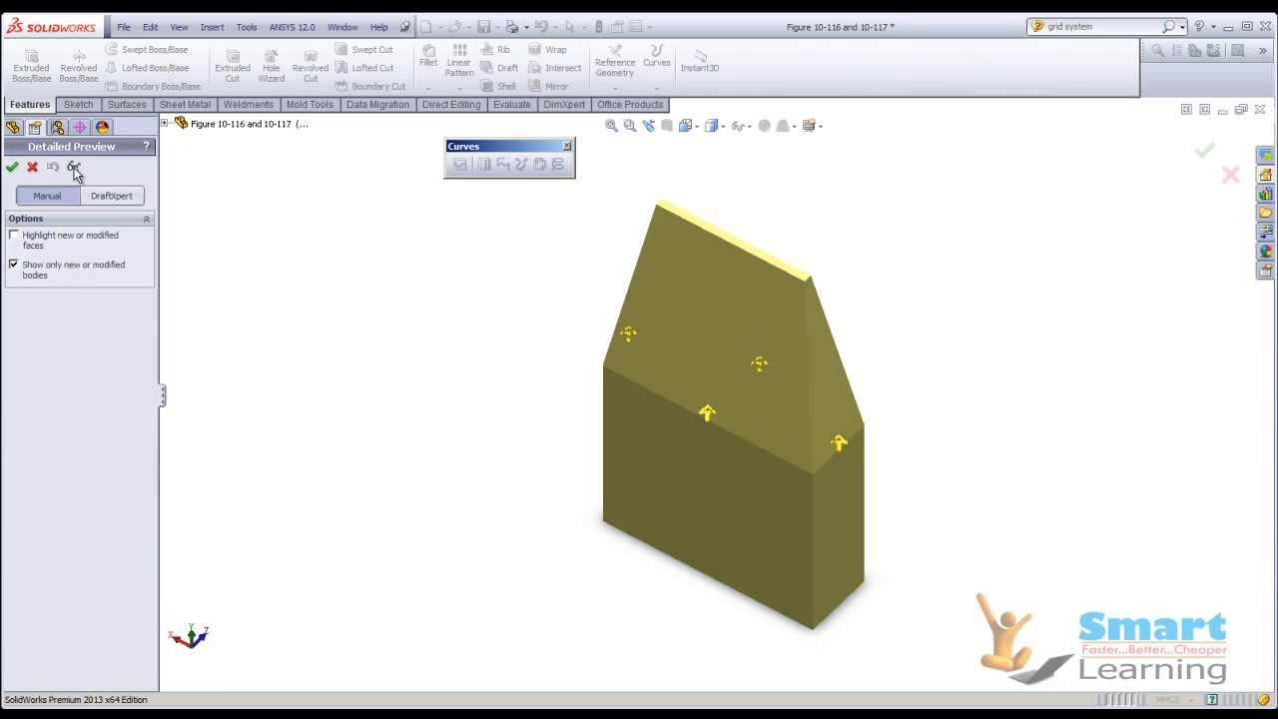
pyautogui.moveTo(394, 342); pyautogui.dragTo(489, 325, button='middle')
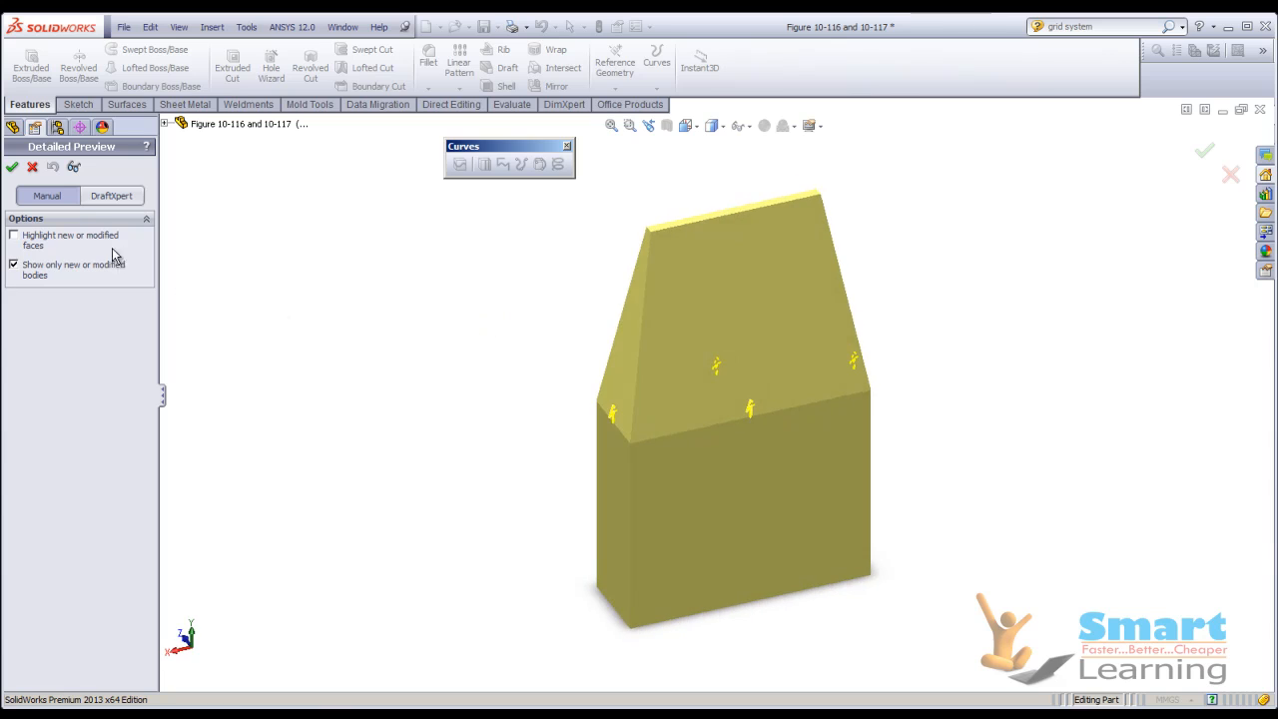
pyautogui.click(73, 167)
# Set the draft angle to 5 degrees and check the taper in the detailed preview.
pyautogui.write('5')
pyautogui.press('Return')
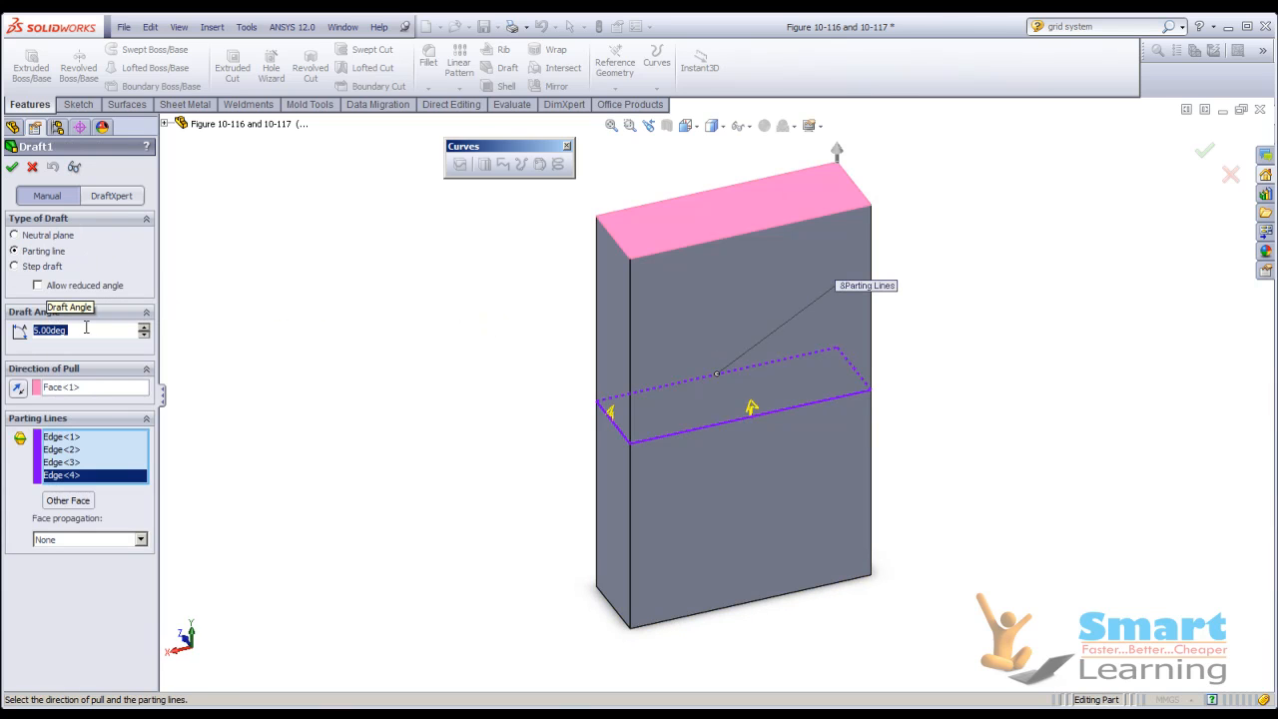
pyautogui.click(73, 167)
pyautogui.moveTo(461, 388); pyautogui.dragTo(509, 379, button='middle')
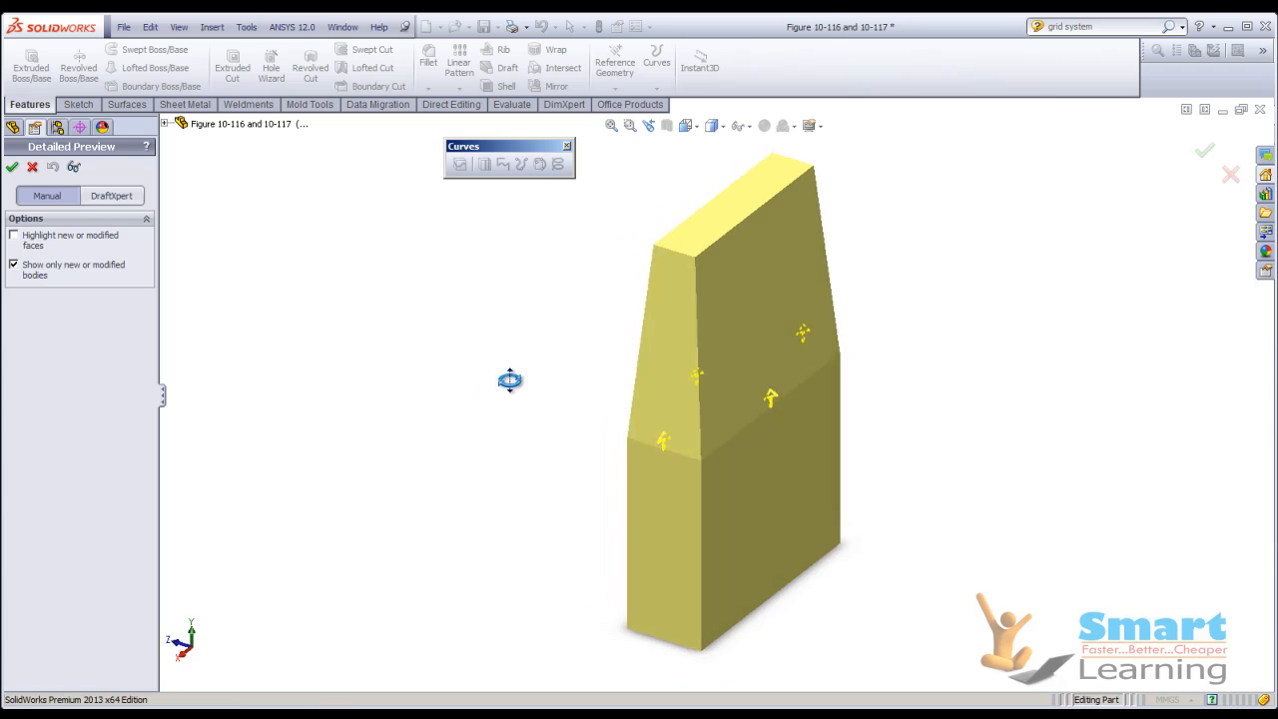
pyautogui.click(73, 166)
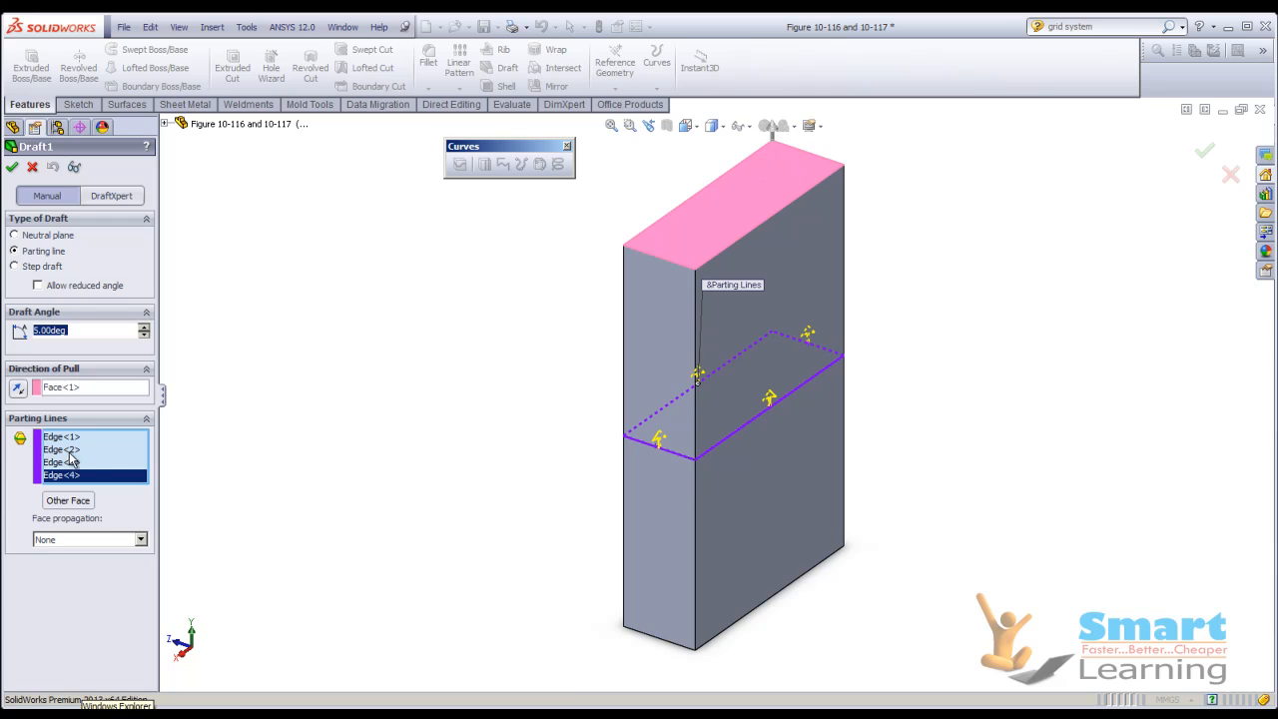
# Switch the fourth parting line edge to draft its other face and check the detailed preview.
pyautogui.click(70, 509)
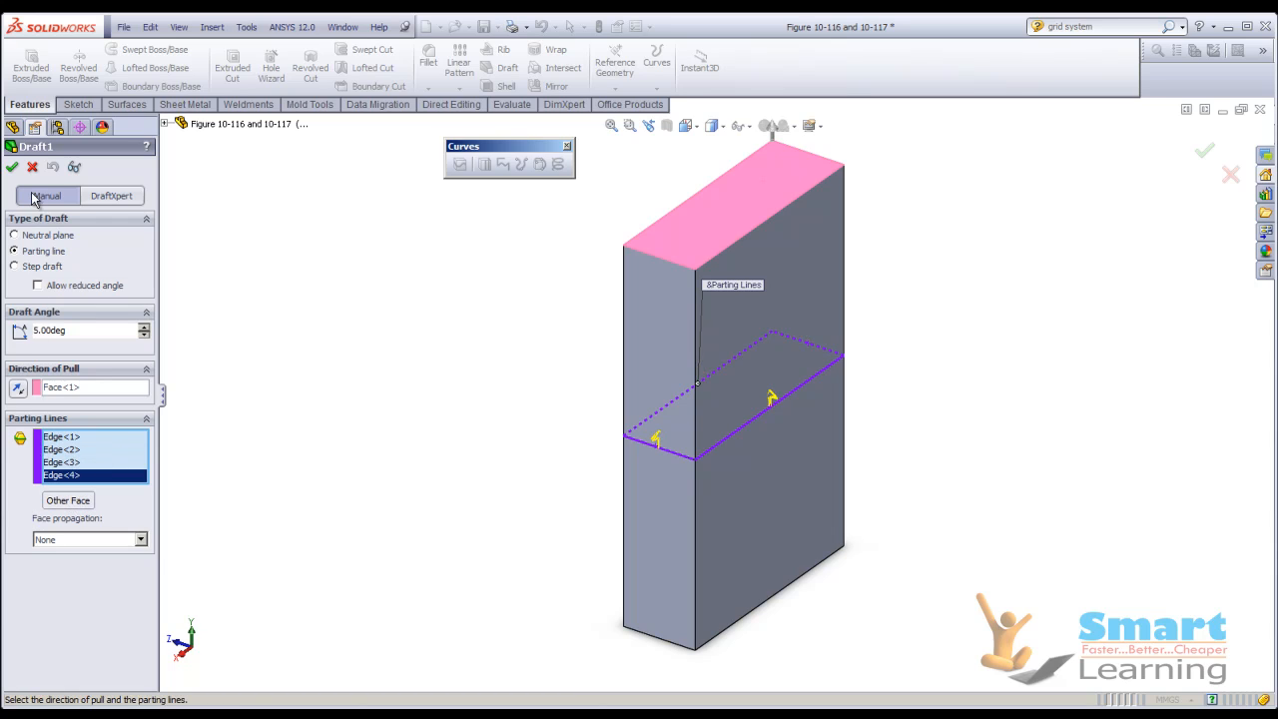
pyautogui.click(74, 167)
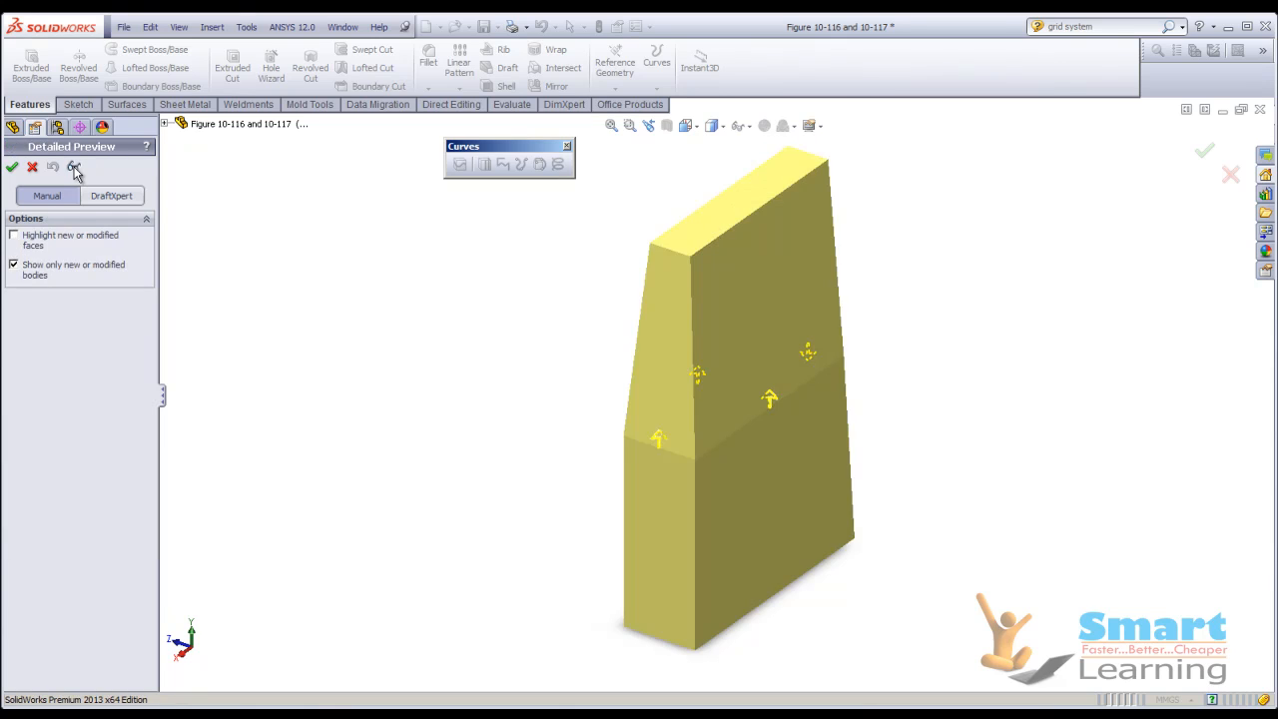
pyautogui.click(74, 168)
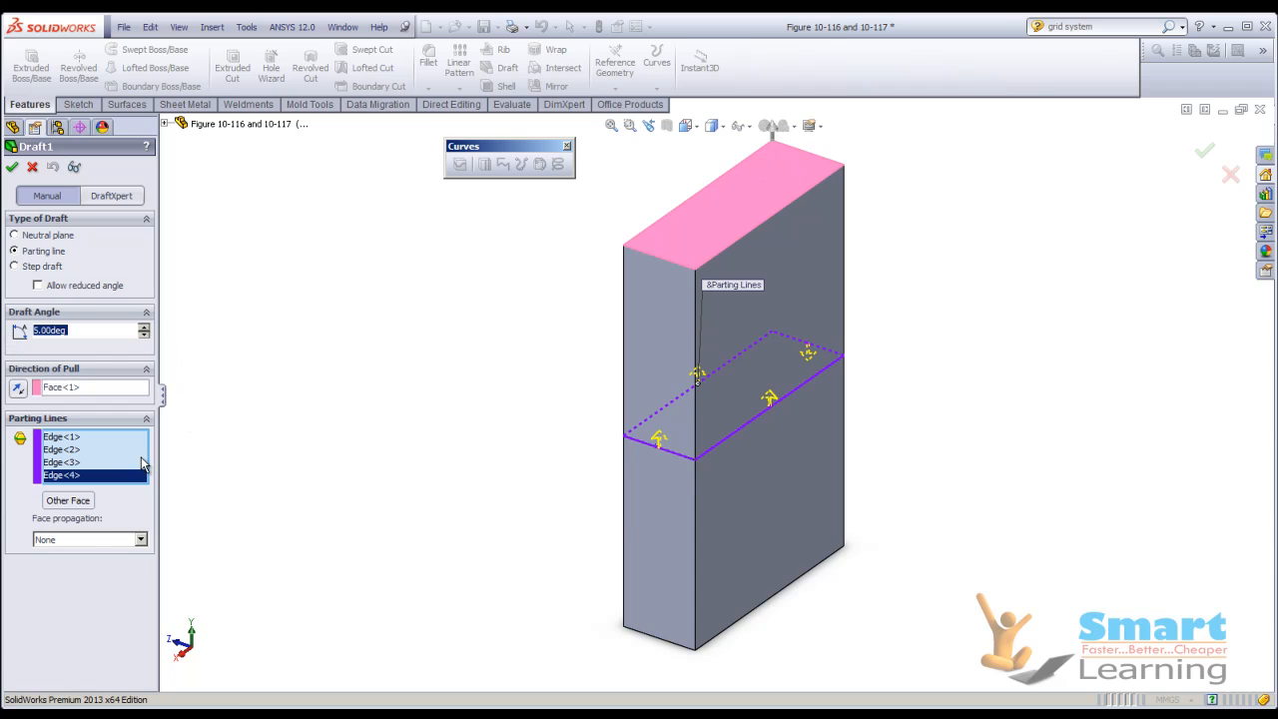
# Try the Along Tangent face propagation for the parting lines and return it to None.
pyautogui.click(99, 540)
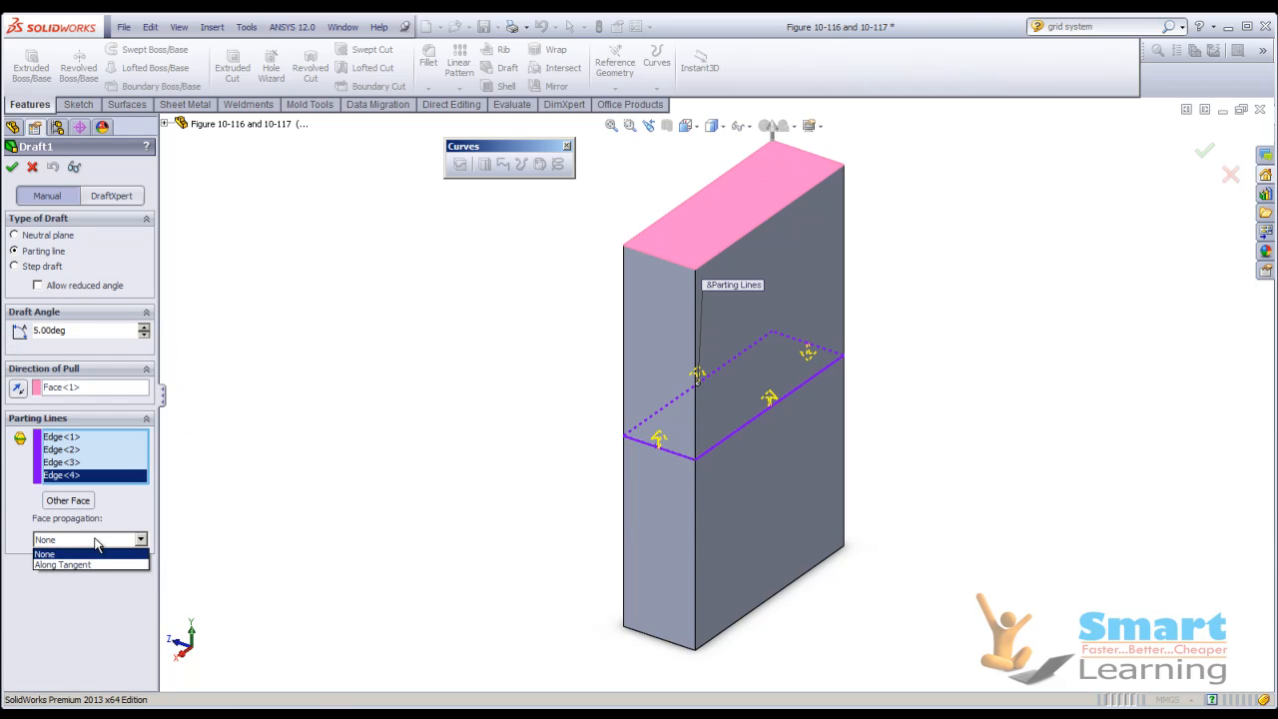
pyautogui.click(64, 564)
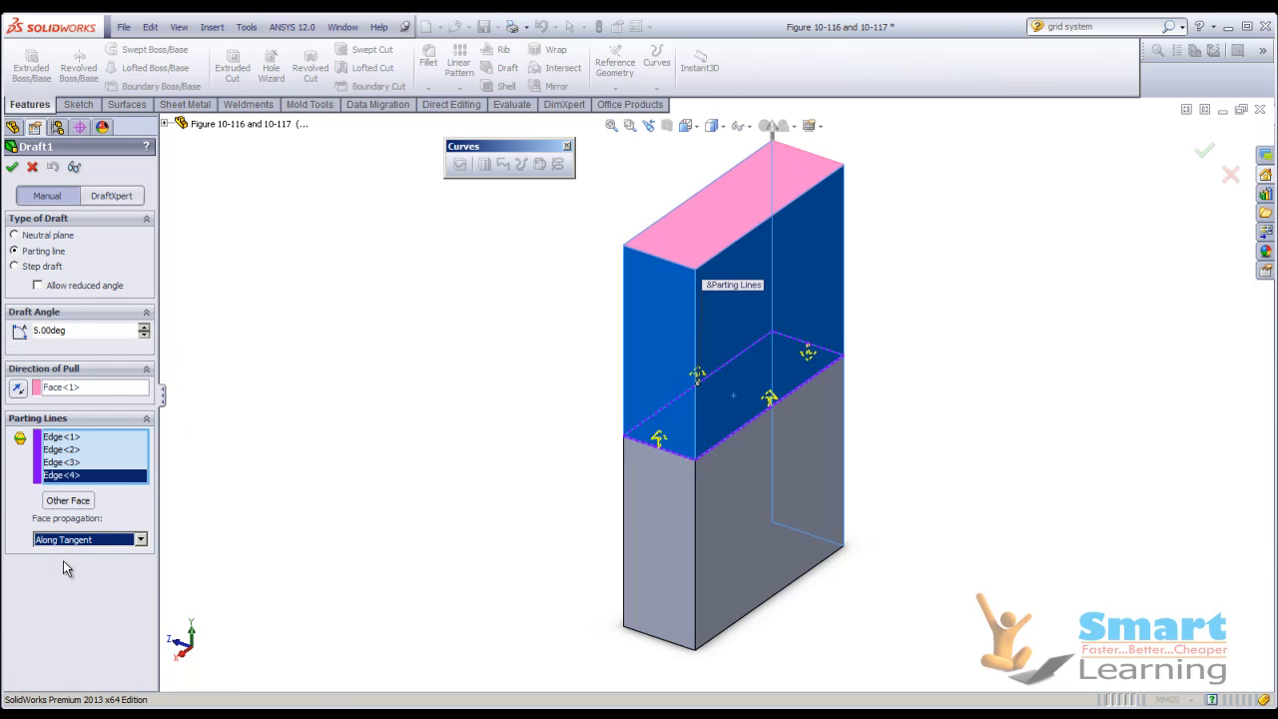
pyautogui.click(62, 540)
pyautogui.click(48, 552)
# Accept the parting line draft and close the part without saving.
pyautogui.click(12, 167)
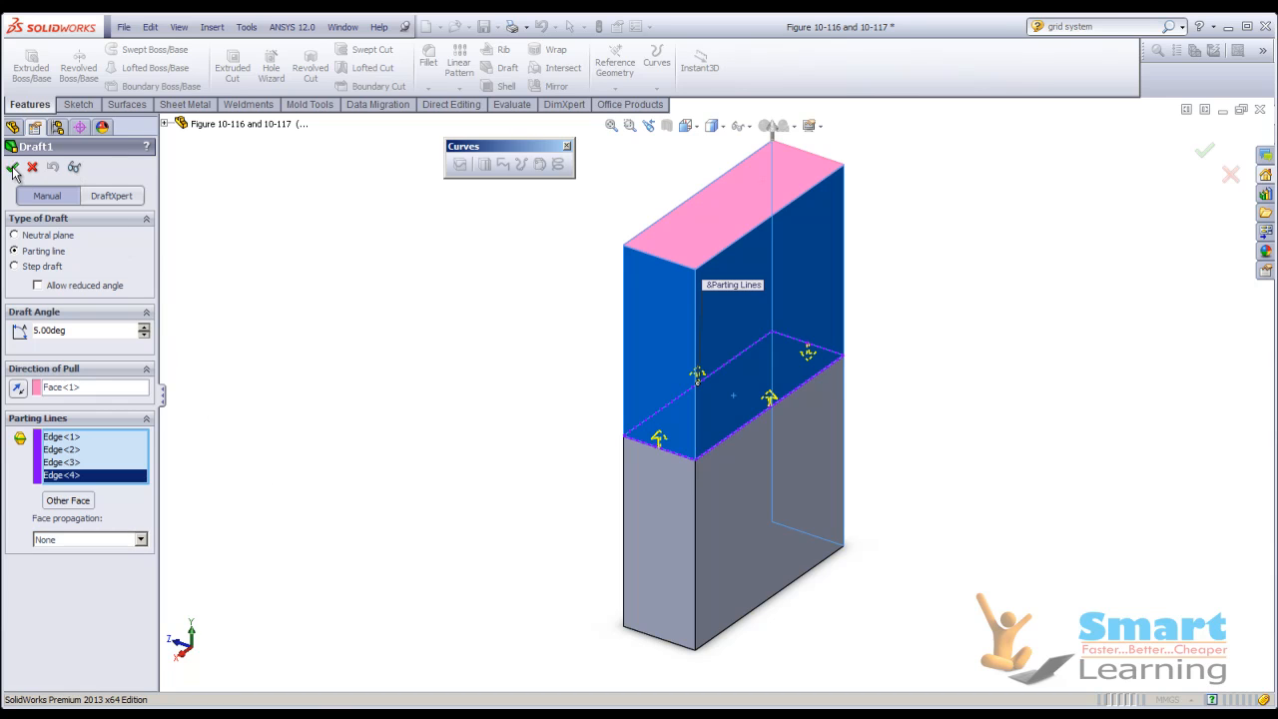
pyautogui.click(1259, 108)
pyautogui.click(638, 389)
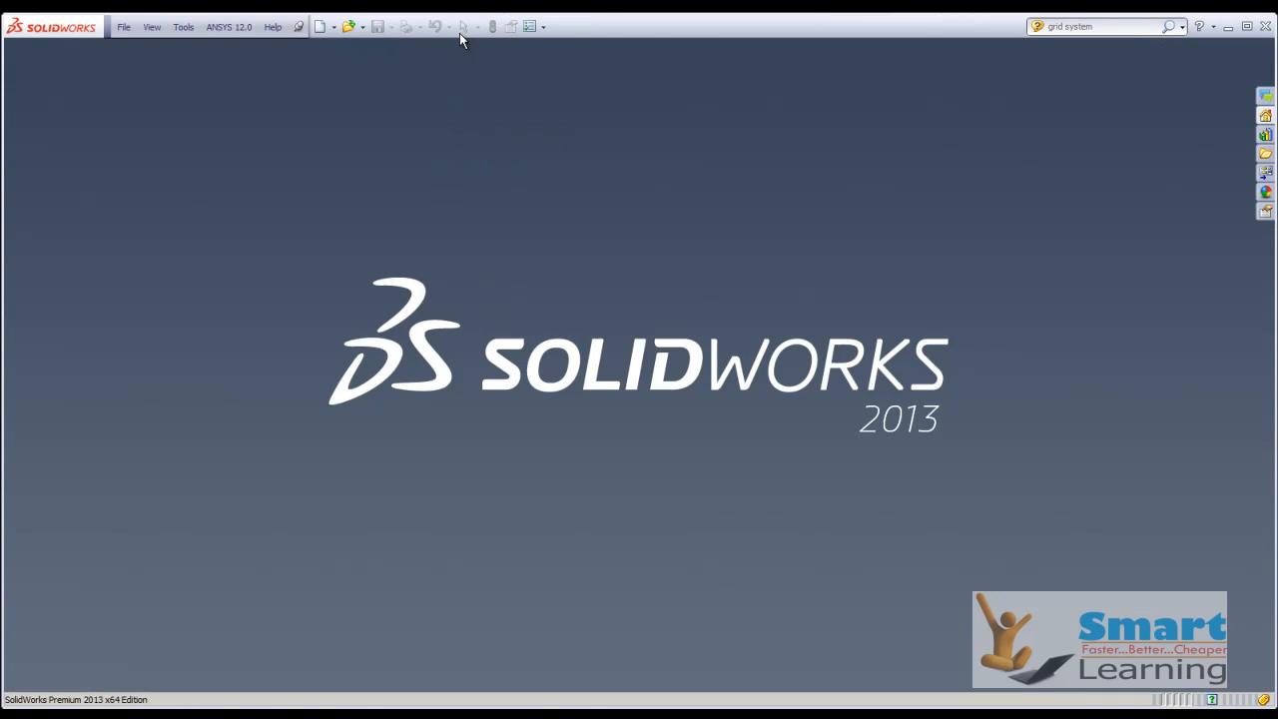
# Open the part file Figure 10-120.
pyautogui.click(352, 28)
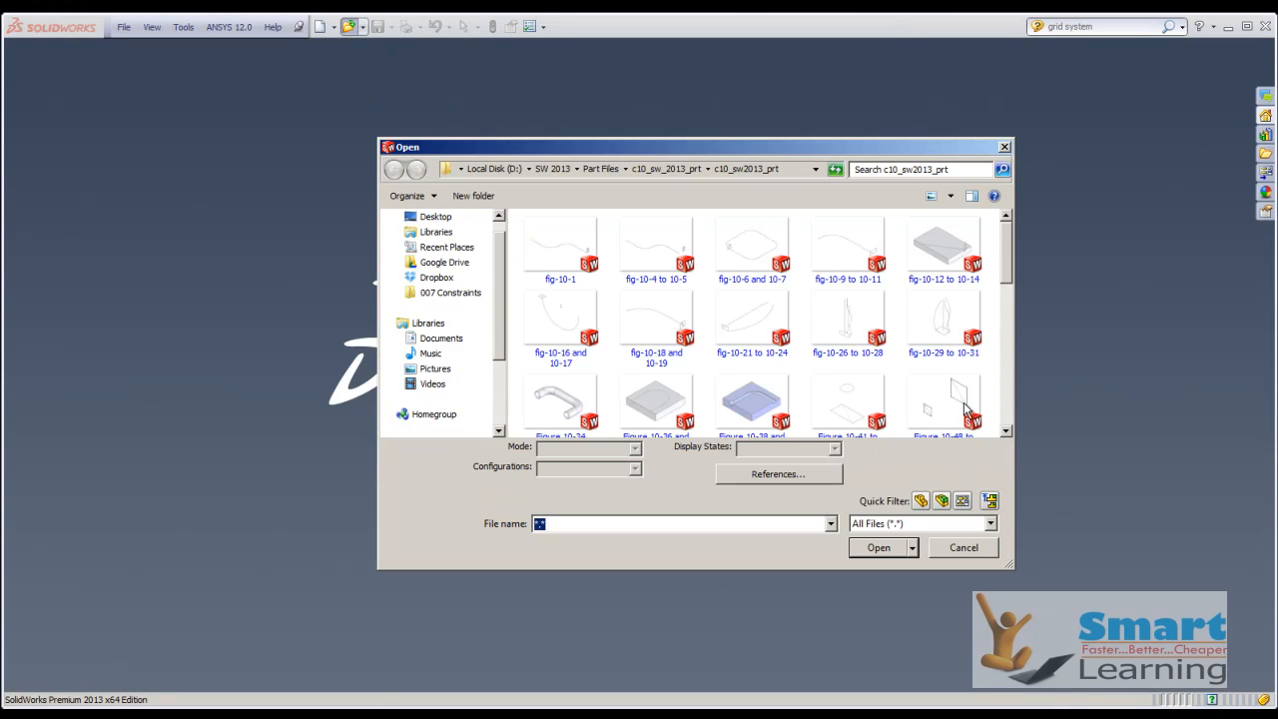
pyautogui.moveTo(1008, 277); pyautogui.dragTo(1009, 420)
pyautogui.doubleClick(556, 395)
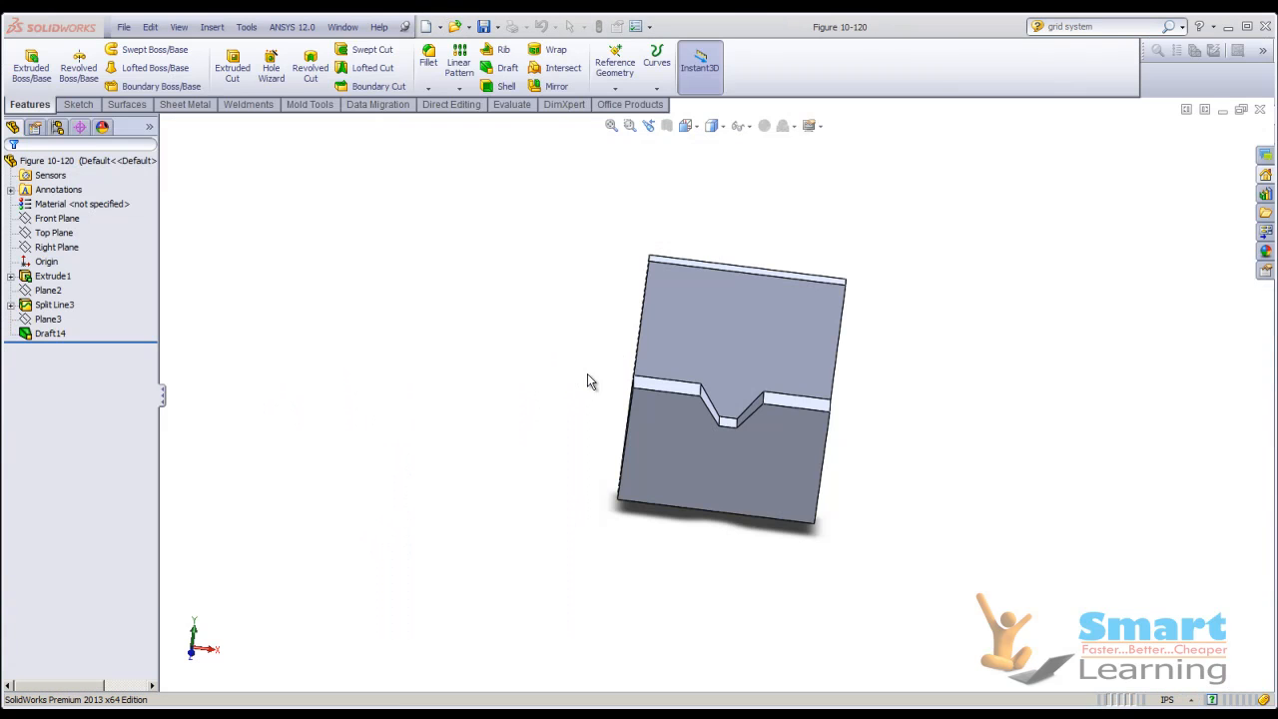
# Open the existing Draft14 step draft for editing and examine its settings and first parting line edge.
pyautogui.rightClick(58, 332)
pyautogui.click(71, 286)
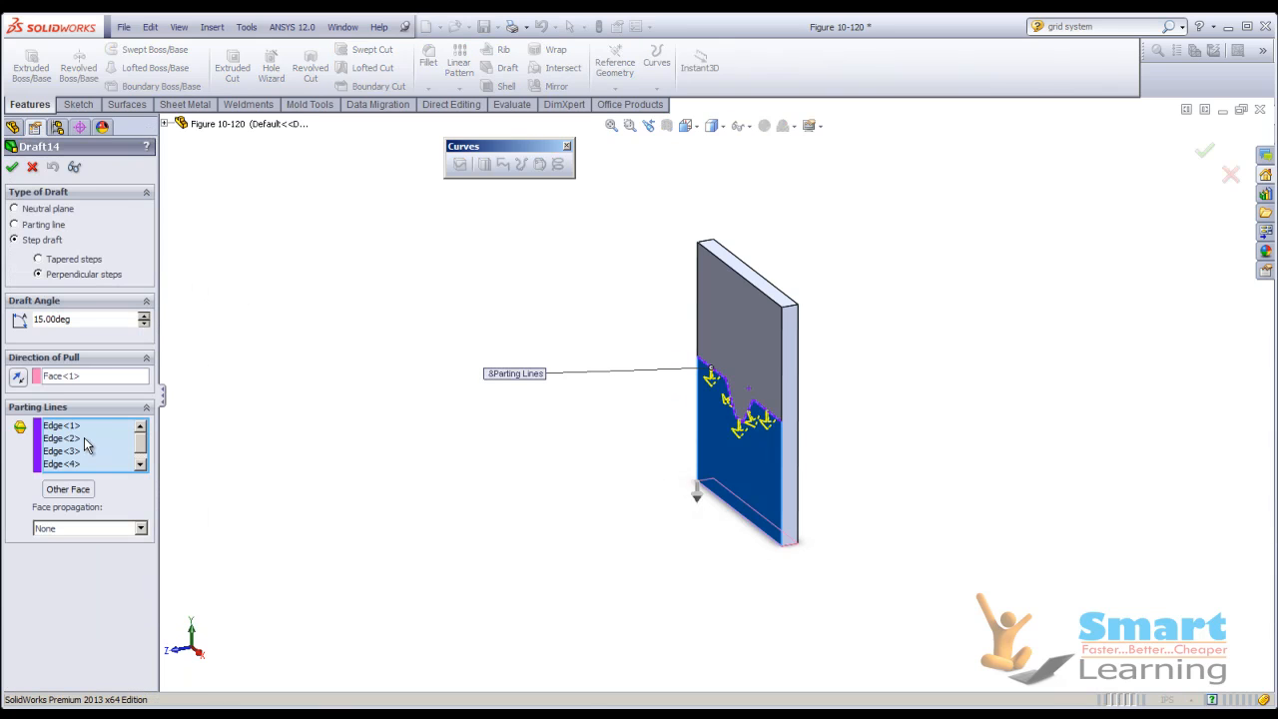
pyautogui.click(62, 426)
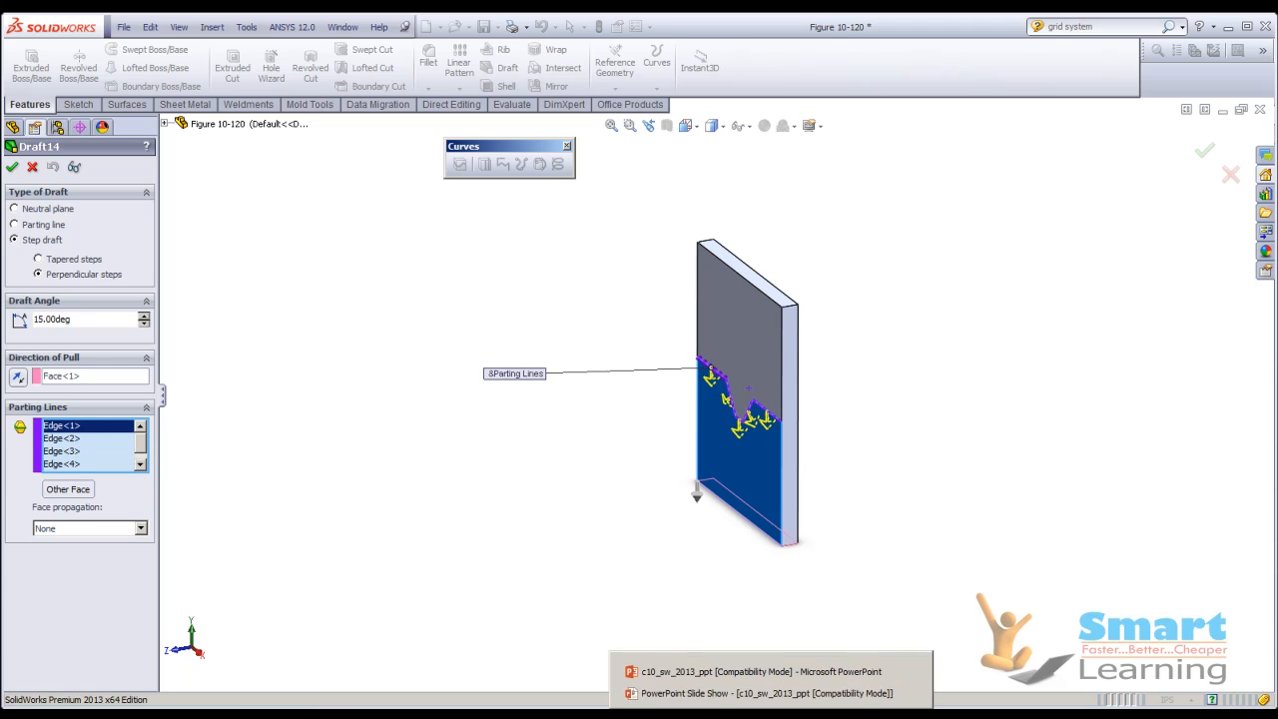
# View the parting lines and pulling direction of Figure 116 in the PowerPoint slide show, then return to SolidWorks and close the draft settings.
pyautogui.click(767, 694)
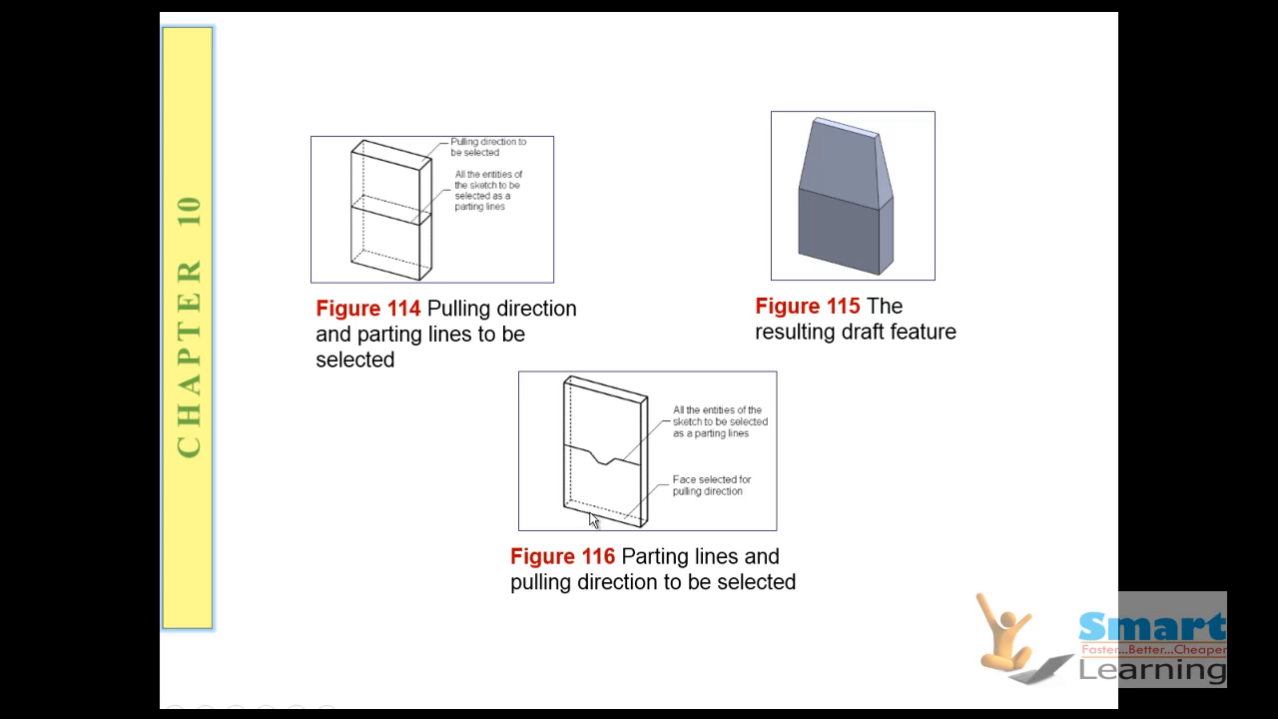
pyautogui.click(724, 454)
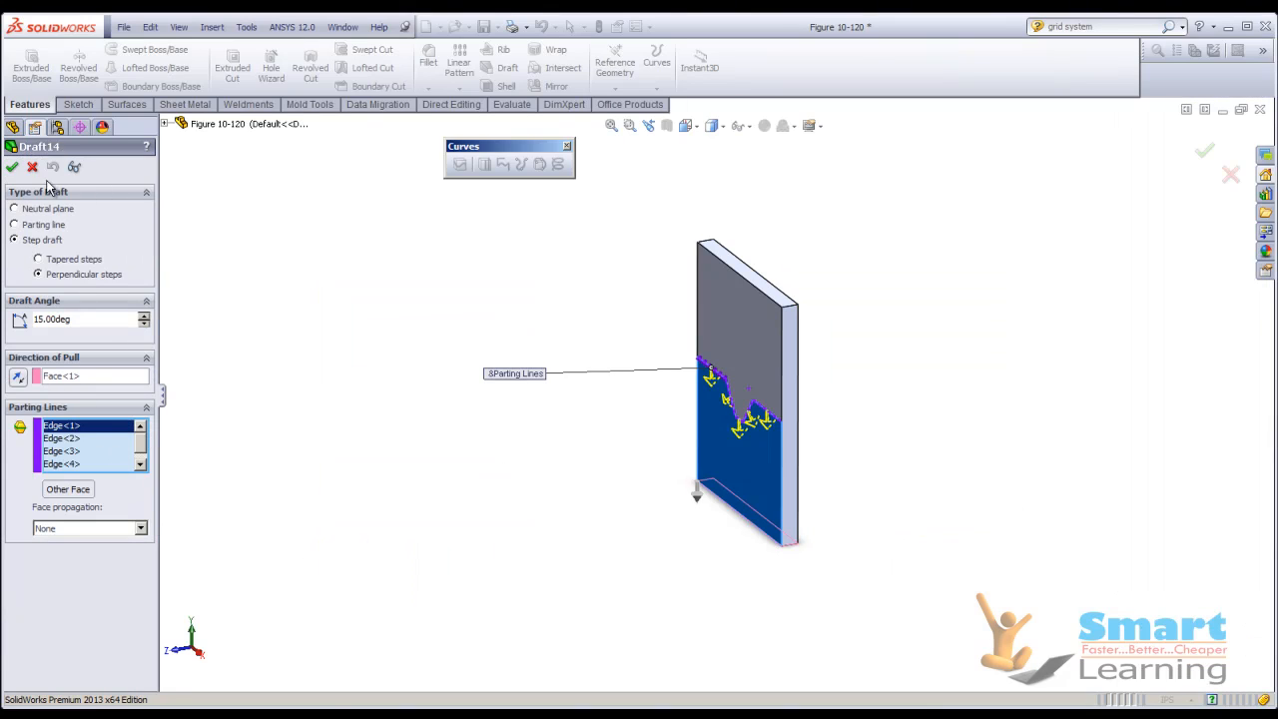
pyautogui.click(12, 166)
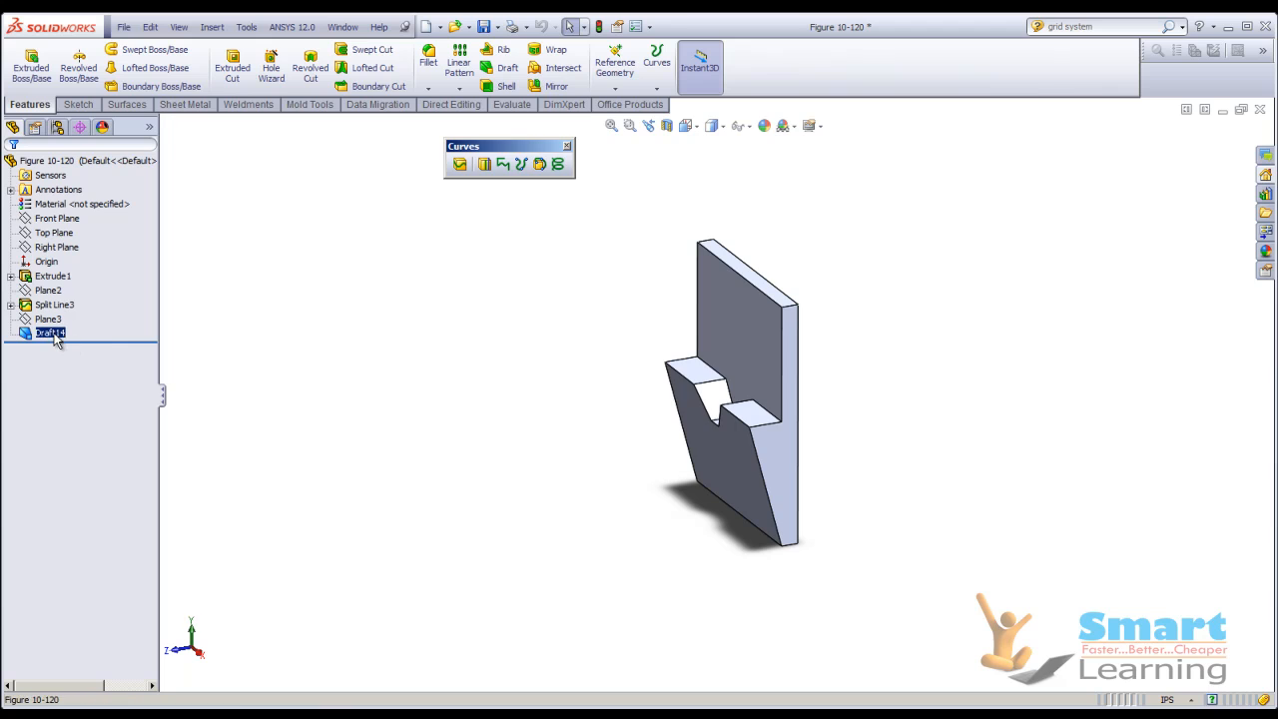
# Delete the Draft14 feature from the plate.
pyautogui.rightClick(55, 337)
pyautogui.click(81, 424)
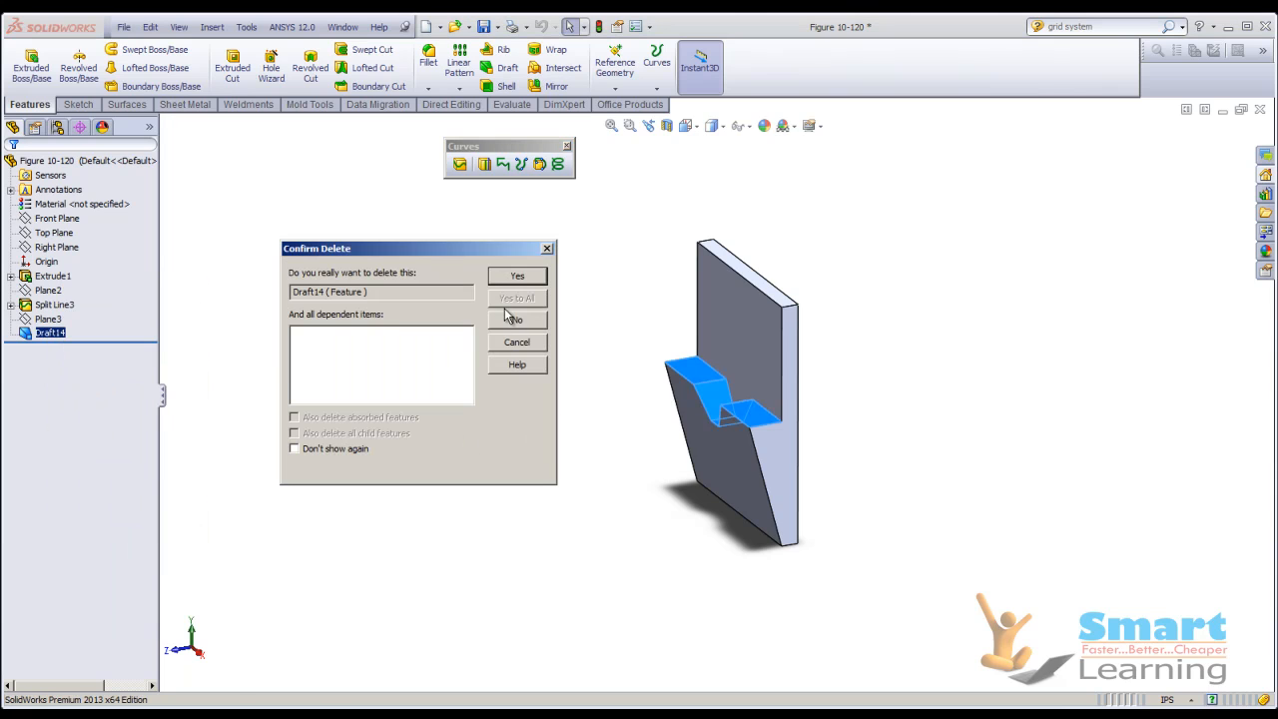
pyautogui.click(517, 276)
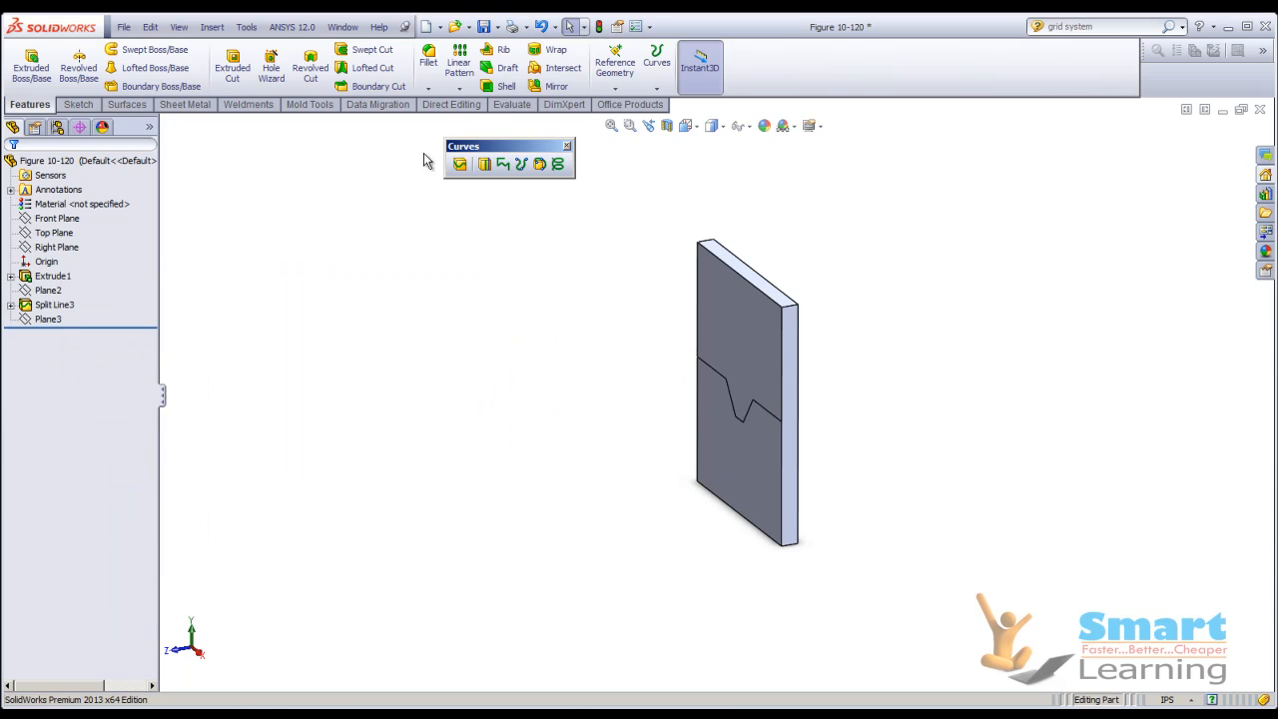
# Start a step draft with tapered steps on the plate, using its bottom face as the direction of pull.
pyautogui.click(502, 68)
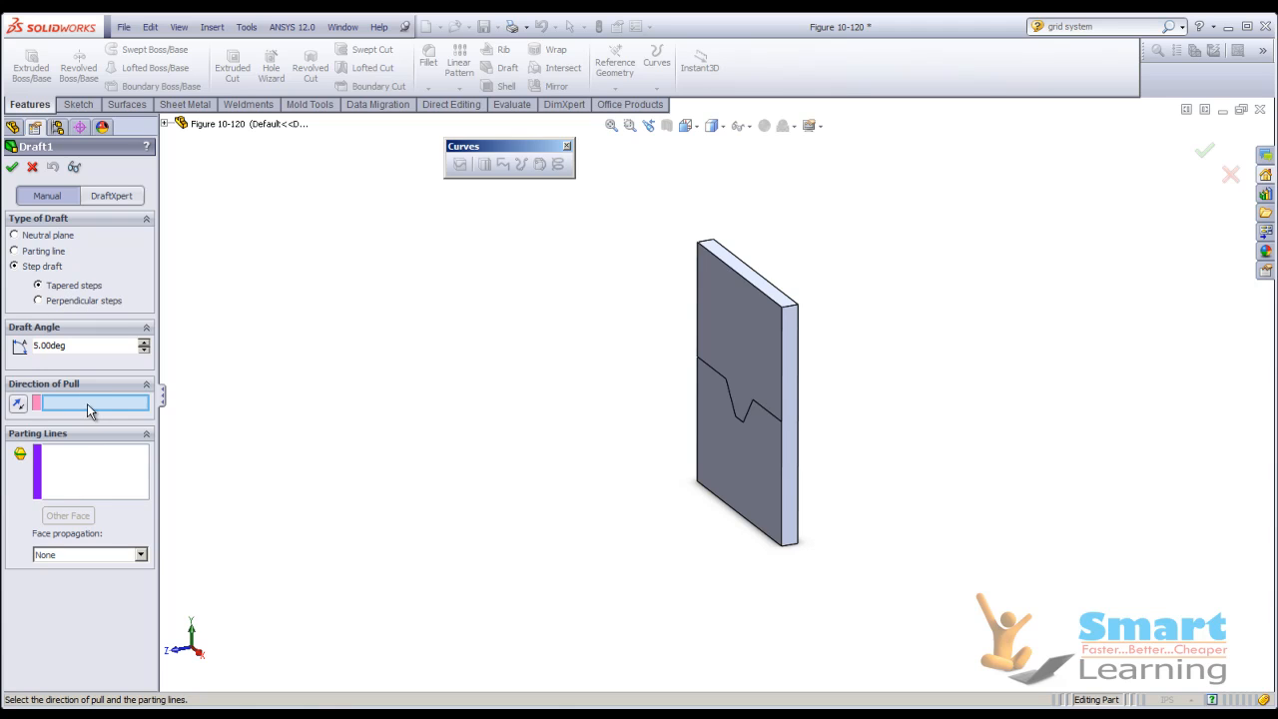
pyautogui.moveTo(613, 400); pyautogui.dragTo(668, 397, button='middle')
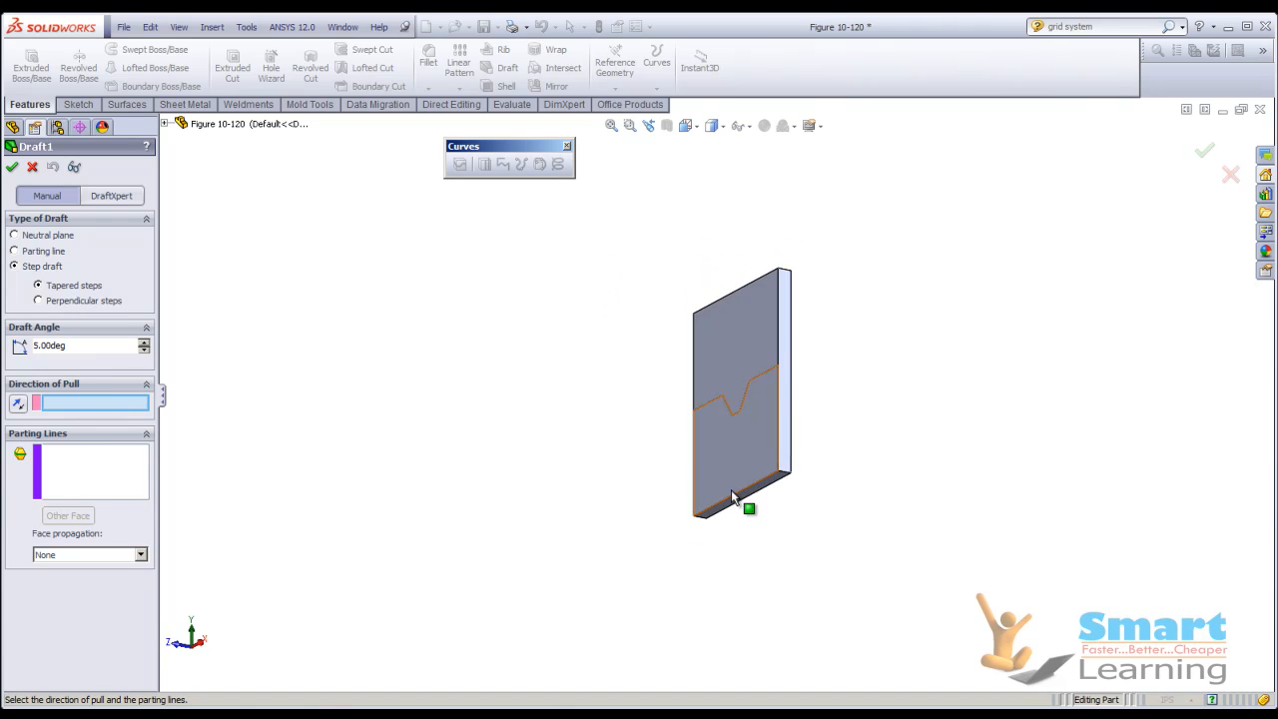
pyautogui.scroll(-4, 731, 490)
pyautogui.click(738, 458)
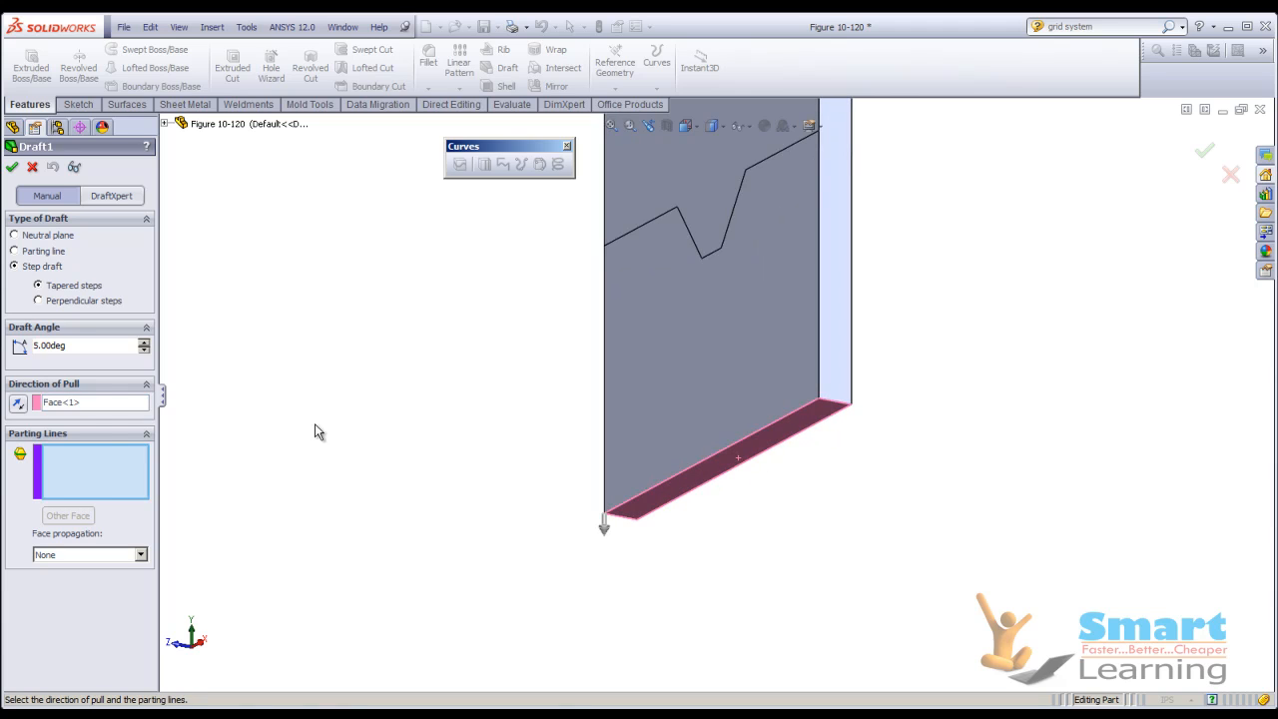
# Select the five connected split-line edges across the plate's front face as the step draft's parting lines.
pyautogui.moveTo(470, 362); pyautogui.dragTo(685, 262, button='middle')
pyautogui.click(676, 276)
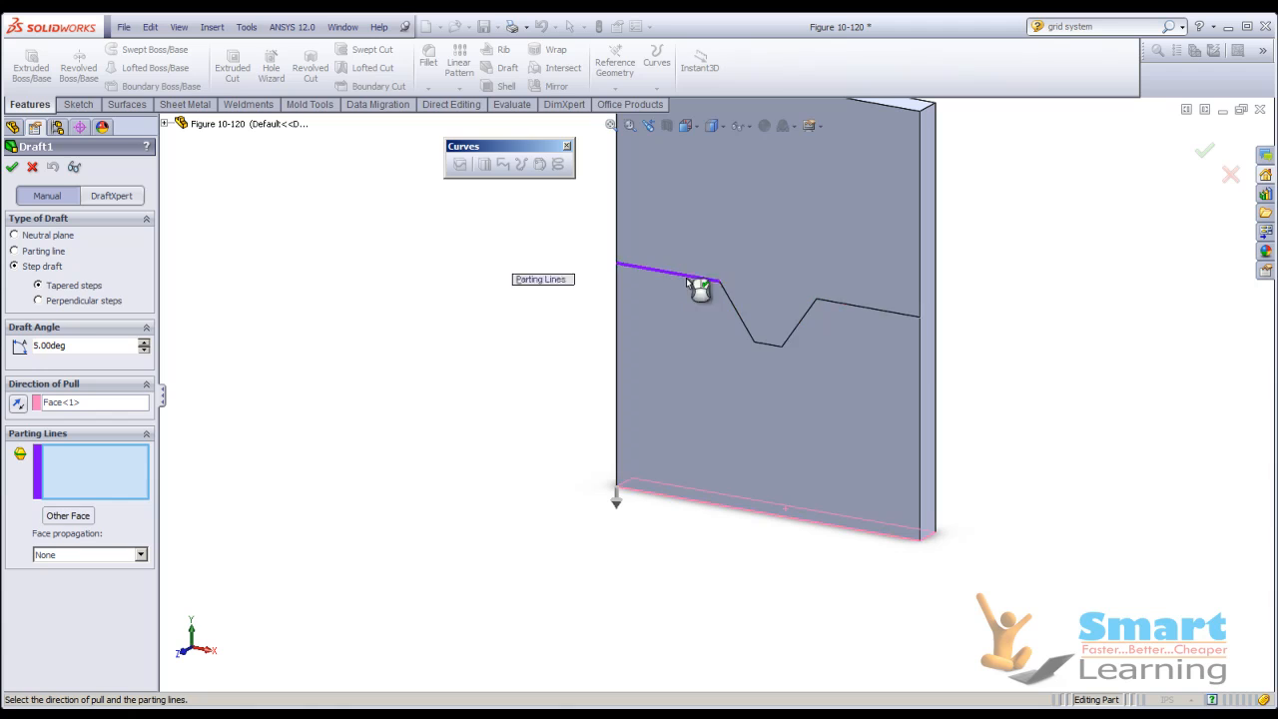
pyautogui.click(737, 318)
pyautogui.click(777, 347)
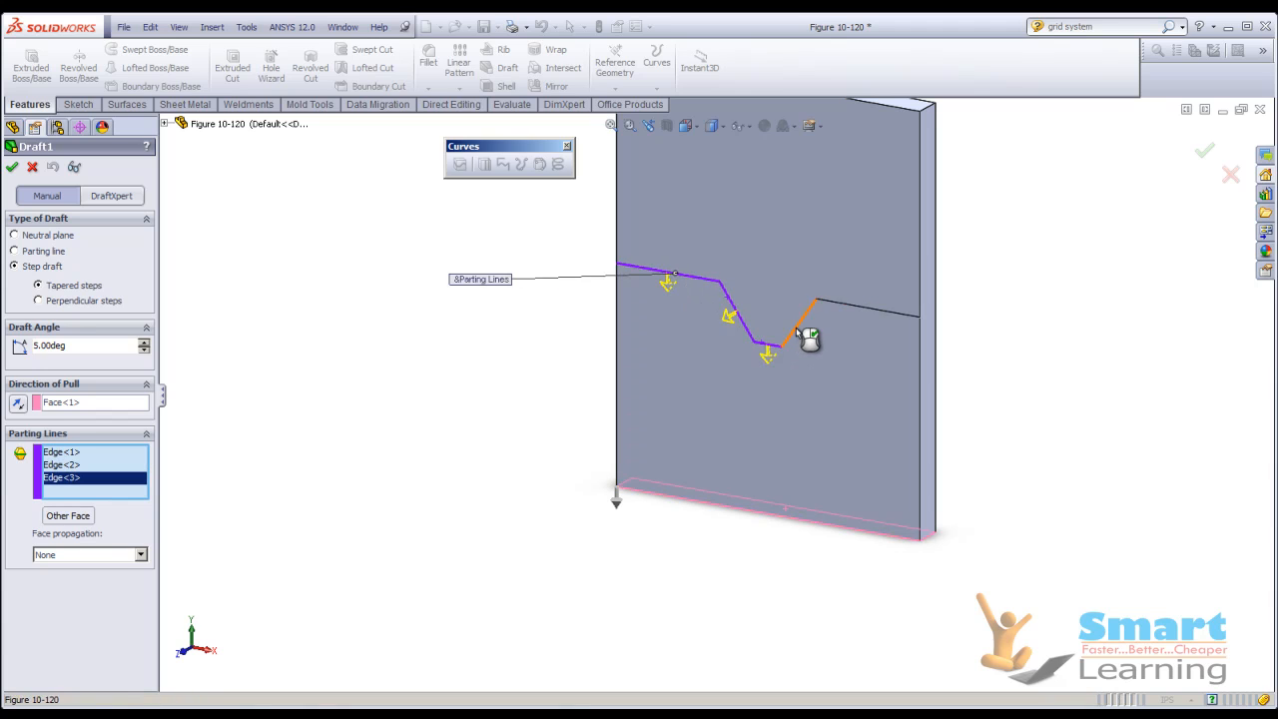
pyautogui.click(805, 328)
pyautogui.click(867, 313)
pyautogui.moveTo(810, 370); pyautogui.dragTo(665, 354, button='middle')
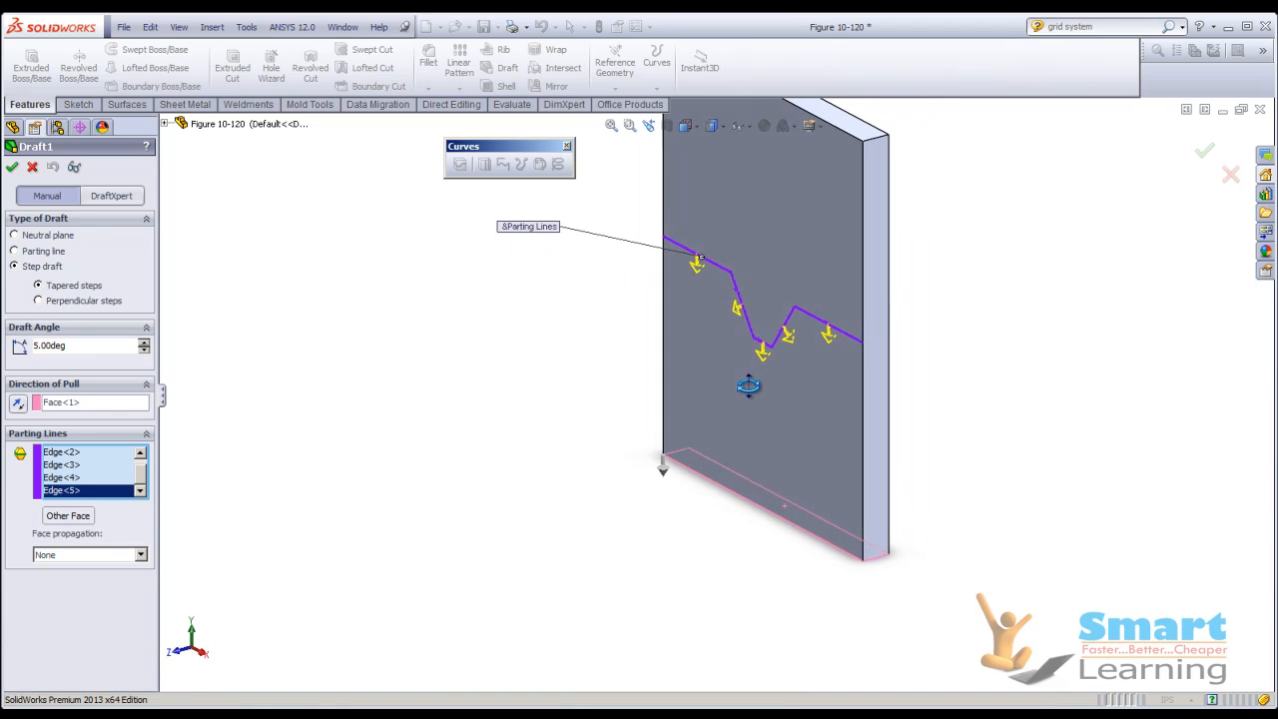
# Compare detailed previews of the 5° step draft with tapered steps and with perpendicular steps.
pyautogui.click(73, 167)
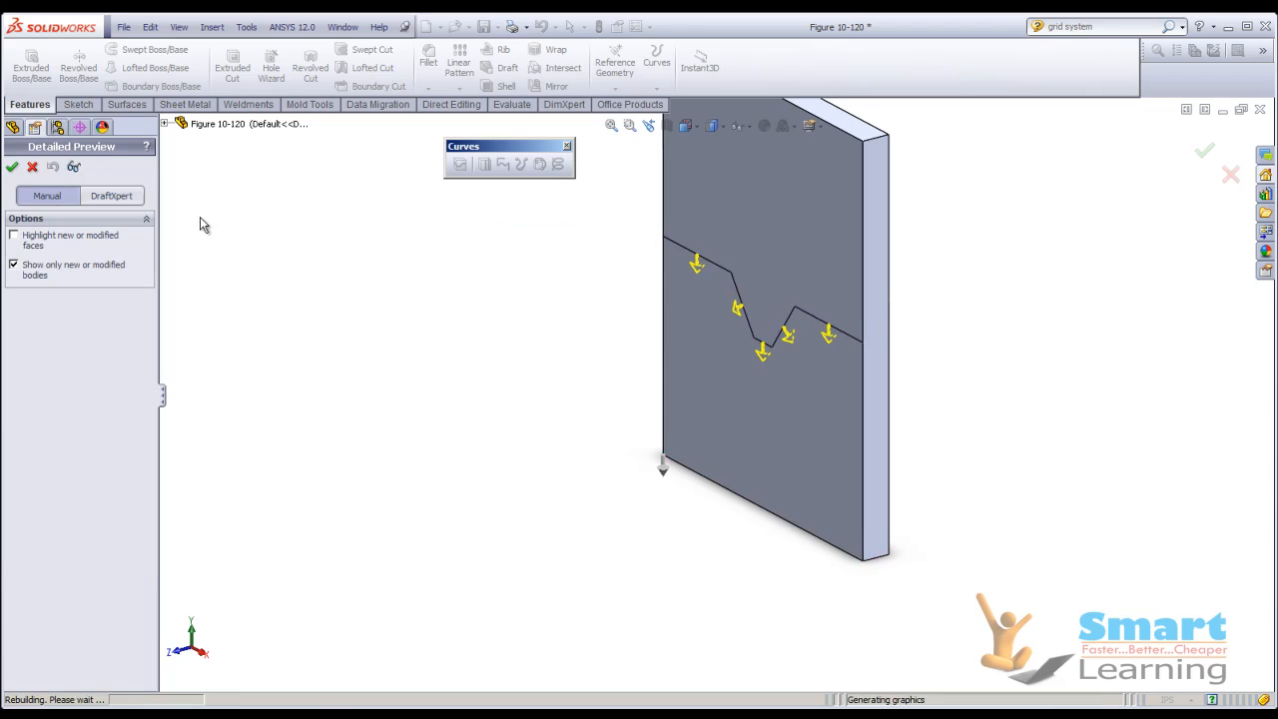
pyautogui.click(72, 166)
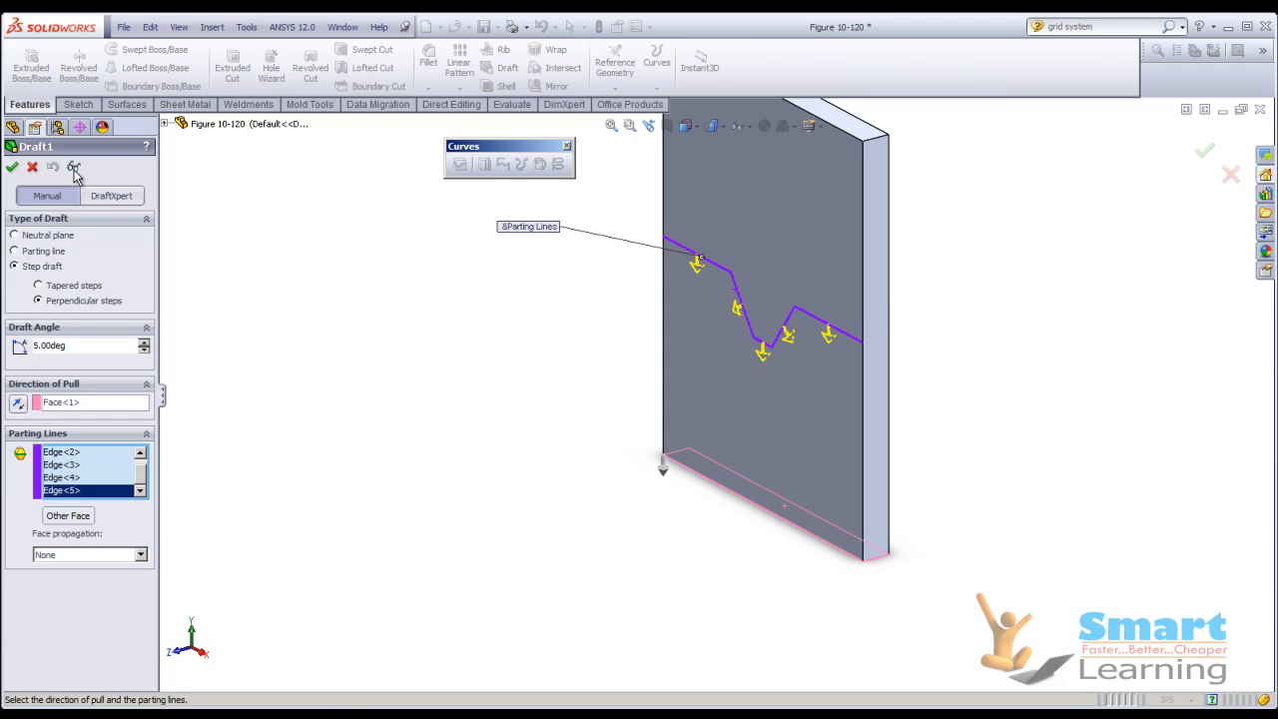
pyautogui.click(73, 166)
pyautogui.moveTo(432, 350); pyautogui.dragTo(397, 374, button='middle')
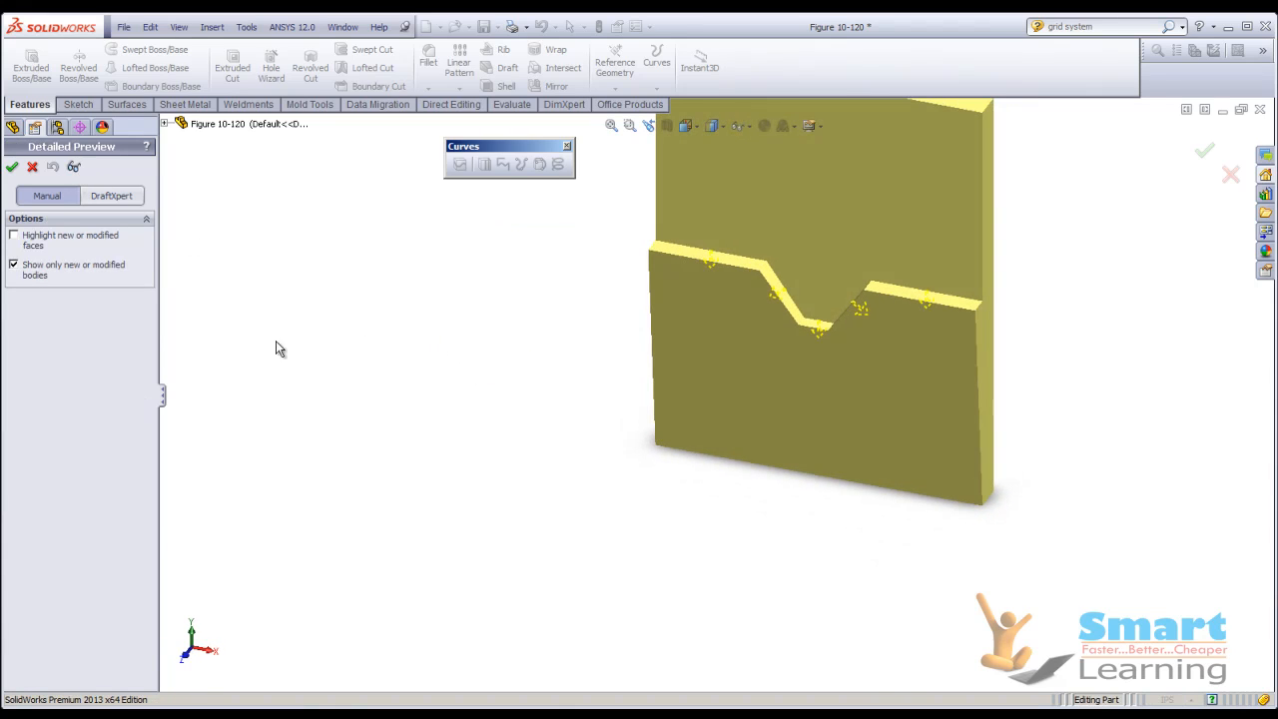
pyautogui.click(72, 167)
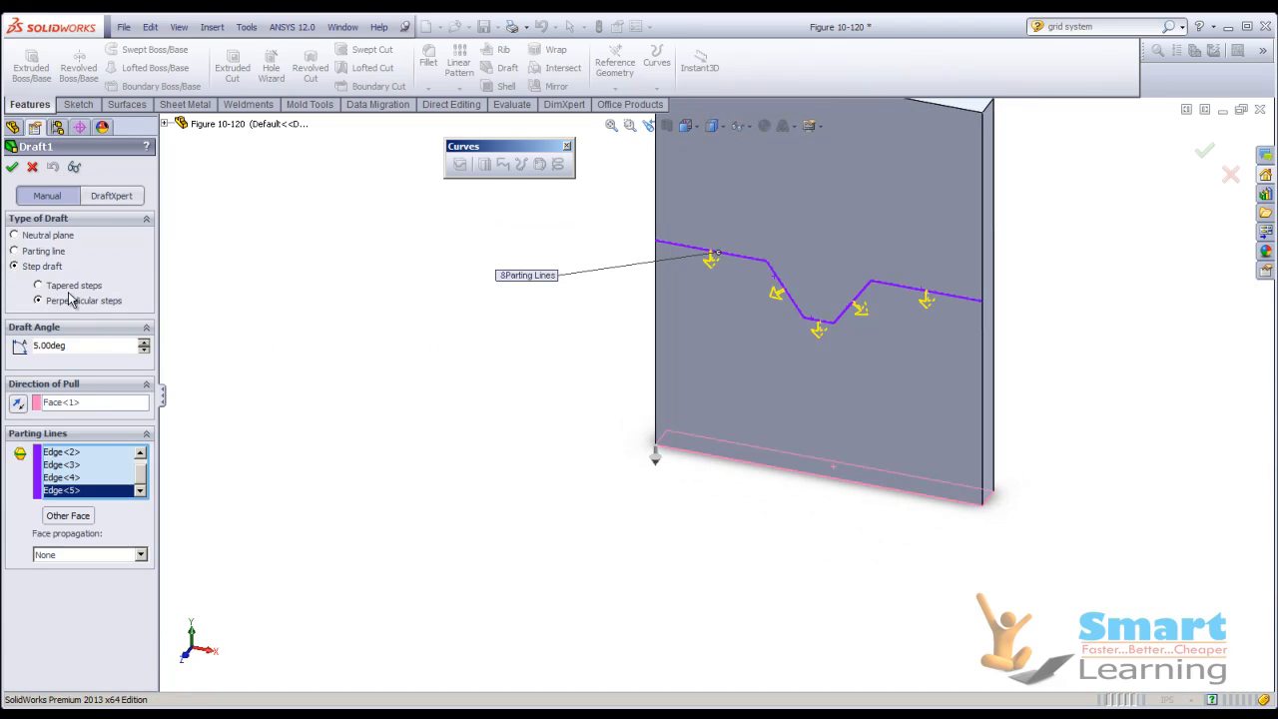
# Set the draft angle to 15° and check the perpendicular steps in the detailed preview.
pyautogui.doubleClick(73, 343)
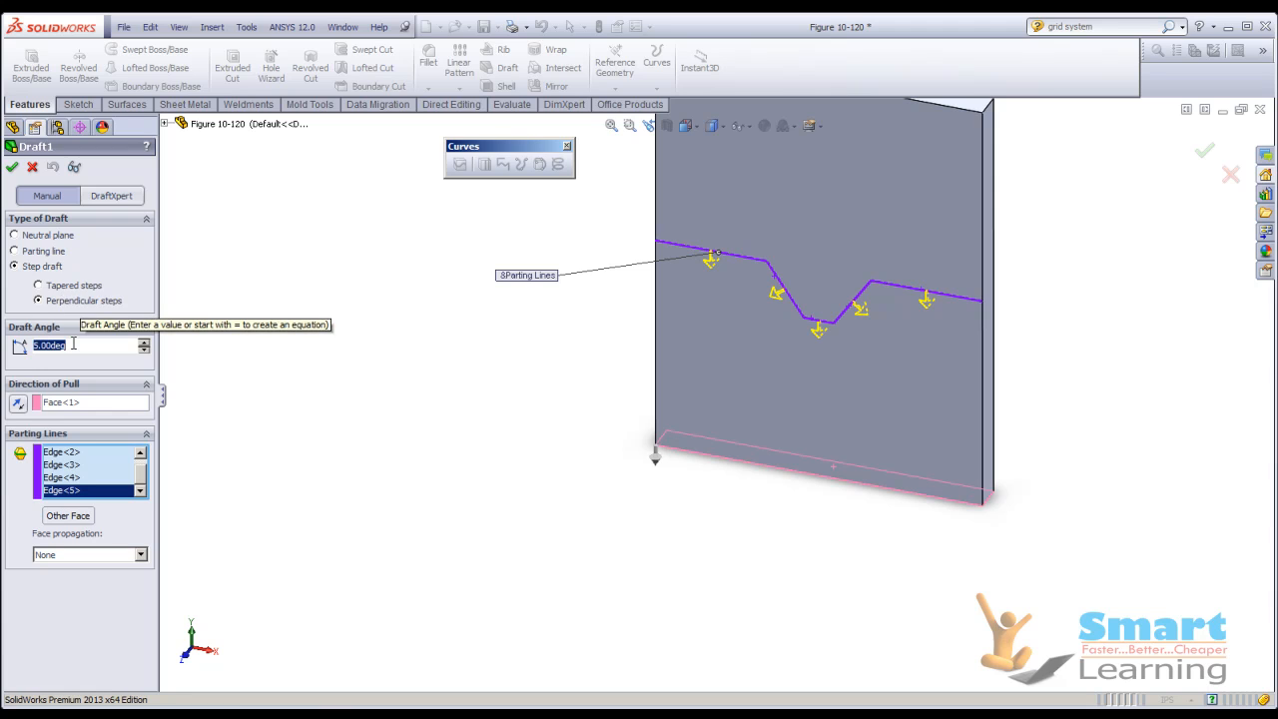
pyautogui.write('15')
pyautogui.press('Return')
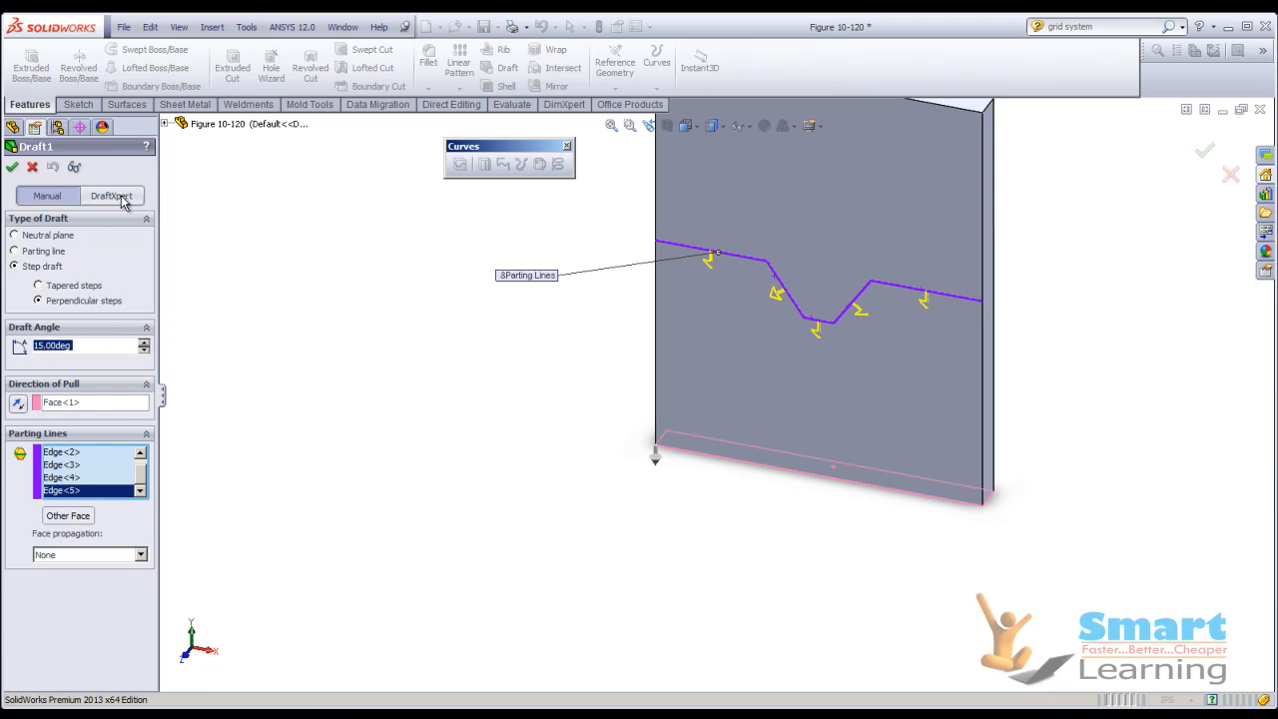
pyautogui.click(73, 167)
pyautogui.moveTo(514, 349); pyautogui.dragTo(483, 386, button='middle')
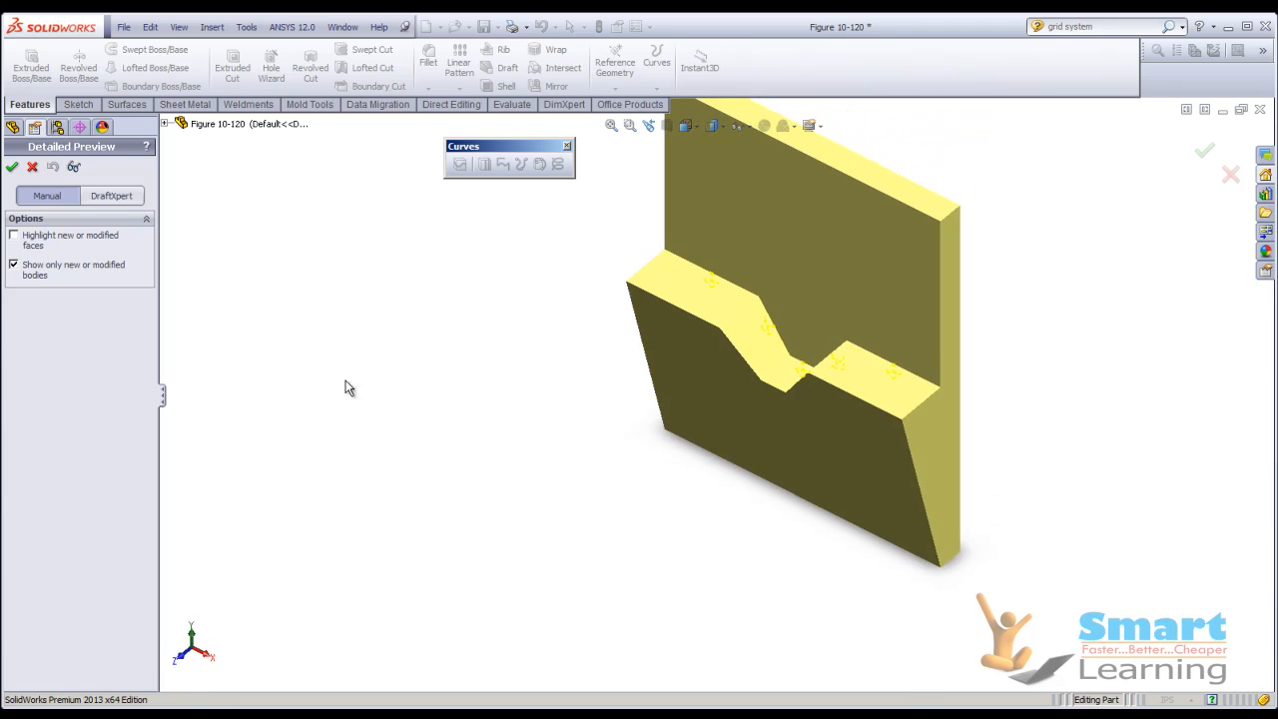
pyautogui.click(75, 168)
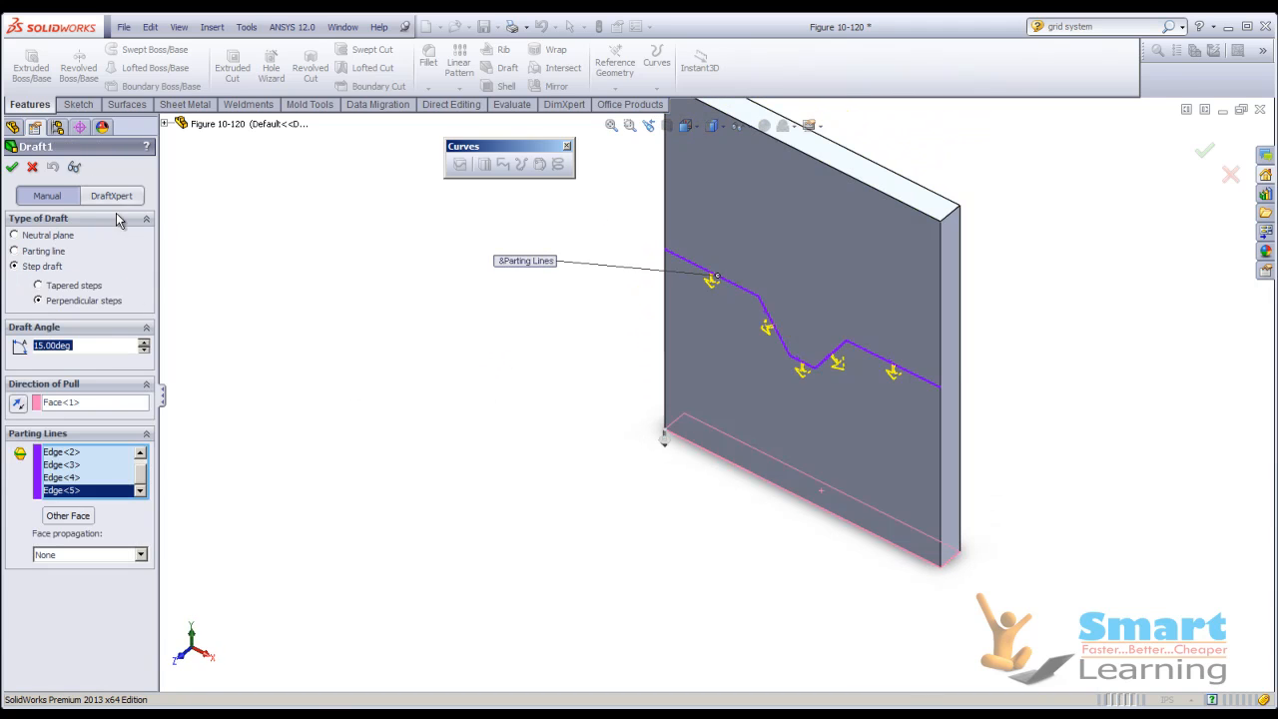
# Compare detailed previews of the 15° draft using tapered steps and using perpendicular steps.
pyautogui.click(54, 288)
pyautogui.click(73, 166)
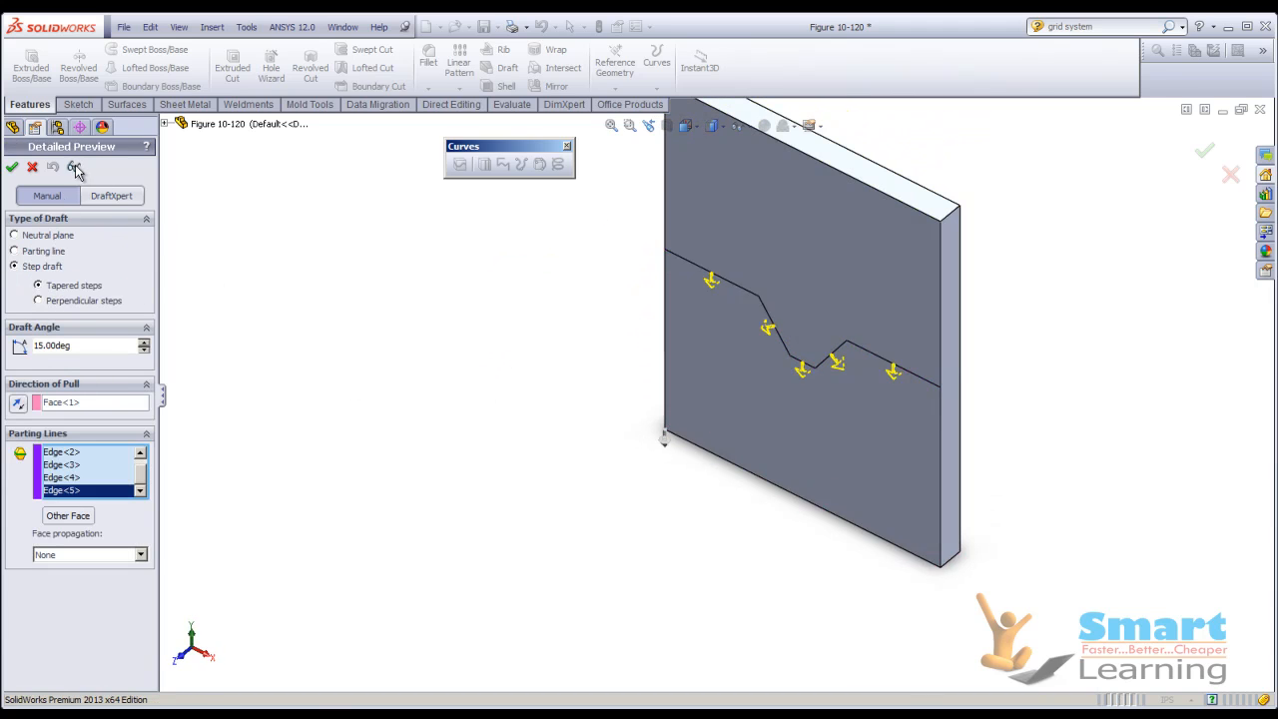
pyautogui.moveTo(179, 246); pyautogui.dragTo(370, 345, button='middle')
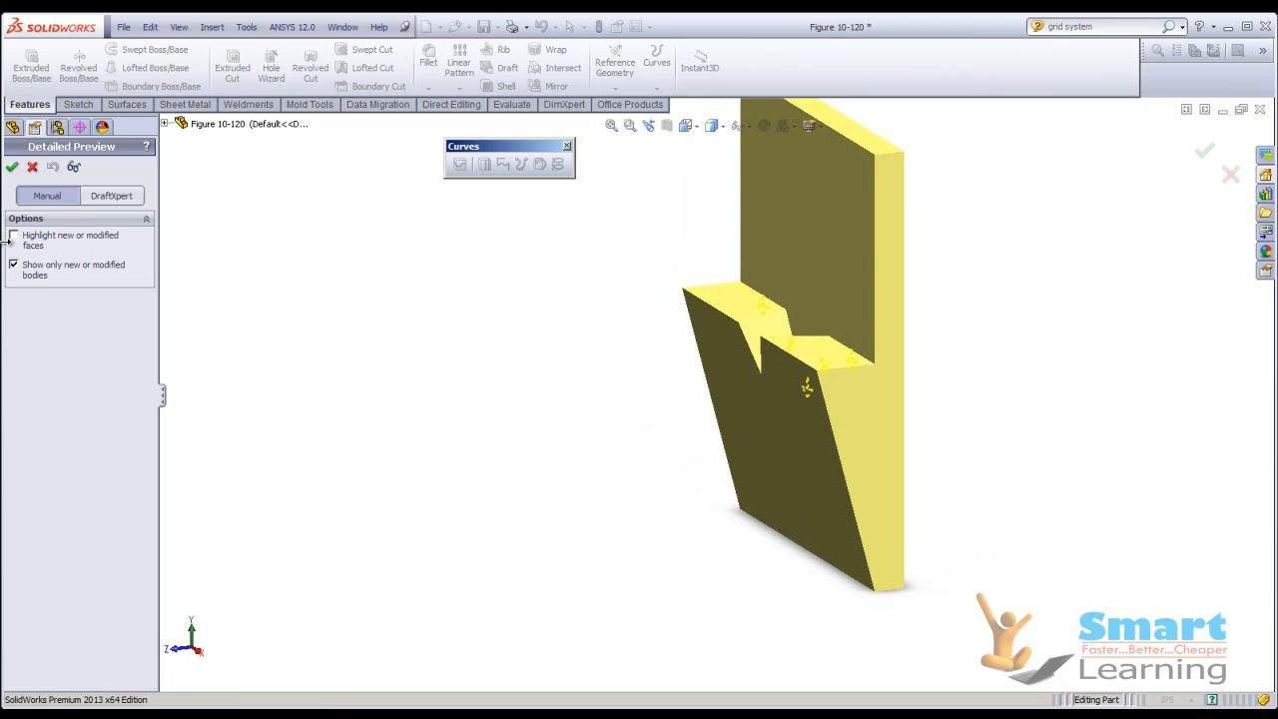
pyautogui.click(73, 166)
pyautogui.click(58, 301)
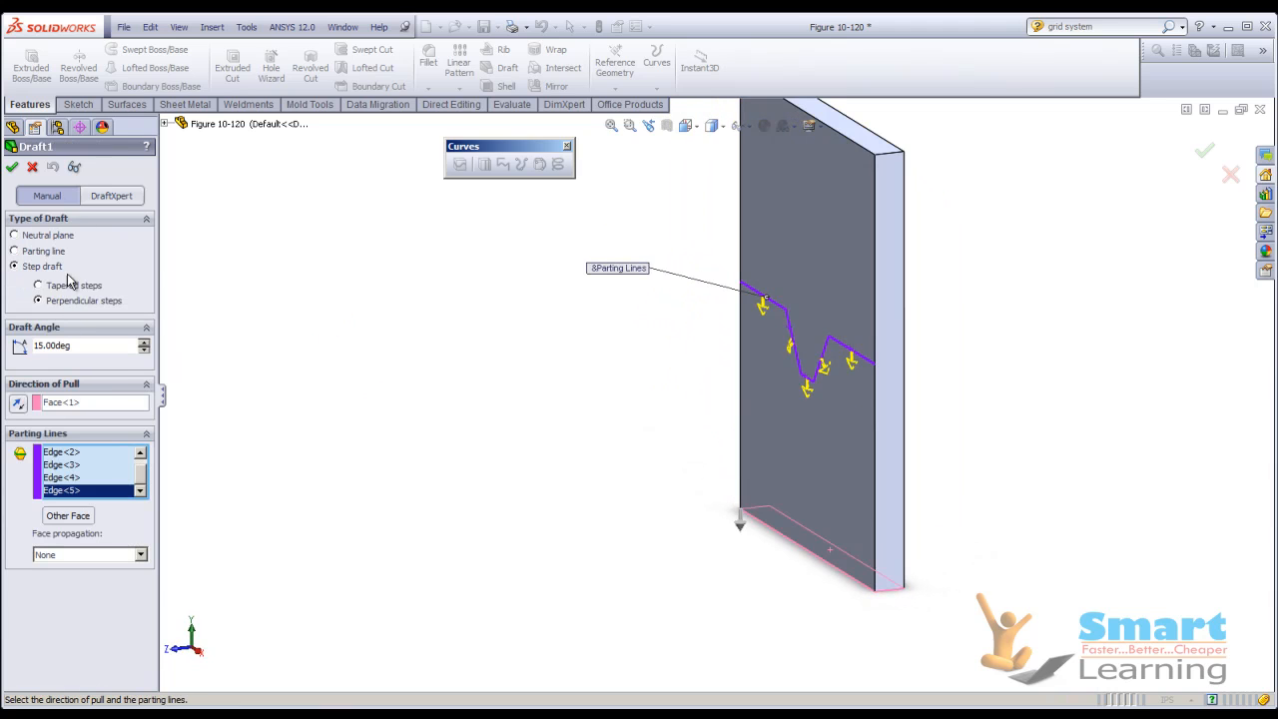
pyautogui.click(80, 168)
pyautogui.moveTo(400, 383); pyautogui.dragTo(408, 425, button='middle')
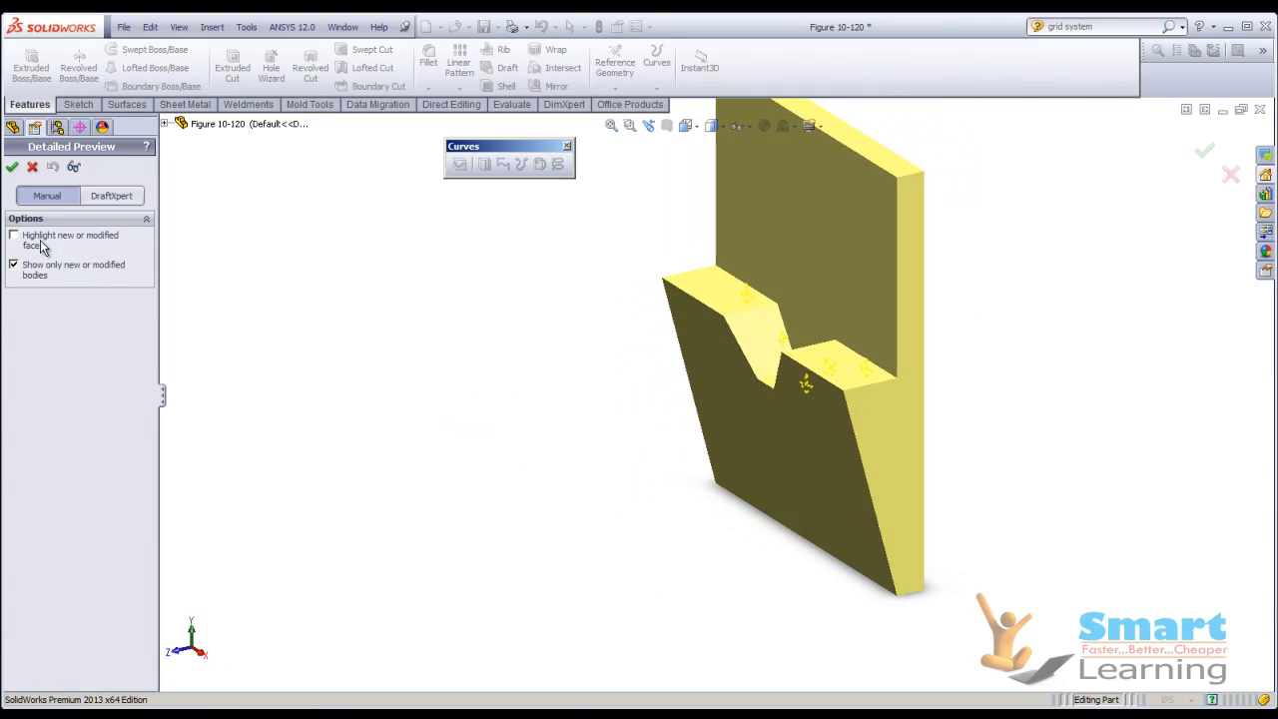
pyautogui.click(73, 167)
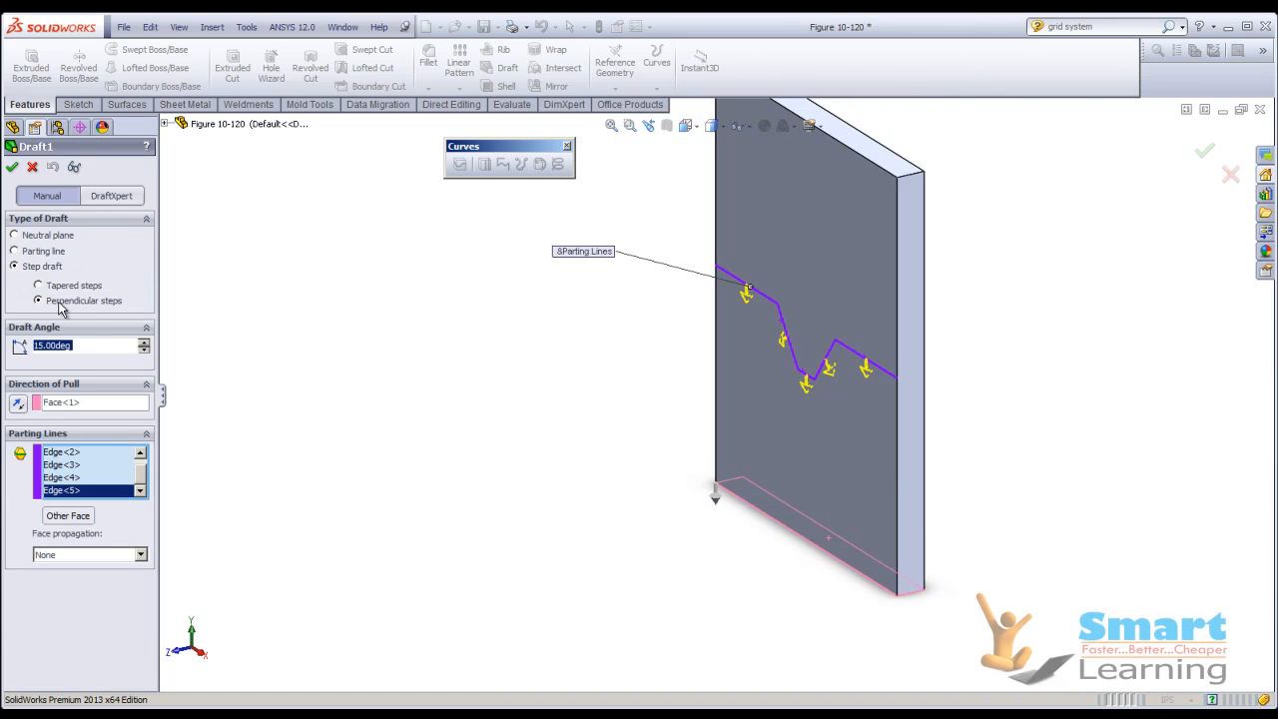
# Inspect the notch of the 15° draft from the front with tapered steps, and preview it with perpendicular steps for comparison.
pyautogui.click(73, 167)
pyautogui.moveTo(716, 398); pyautogui.dragTo(830, 350, button='middle')
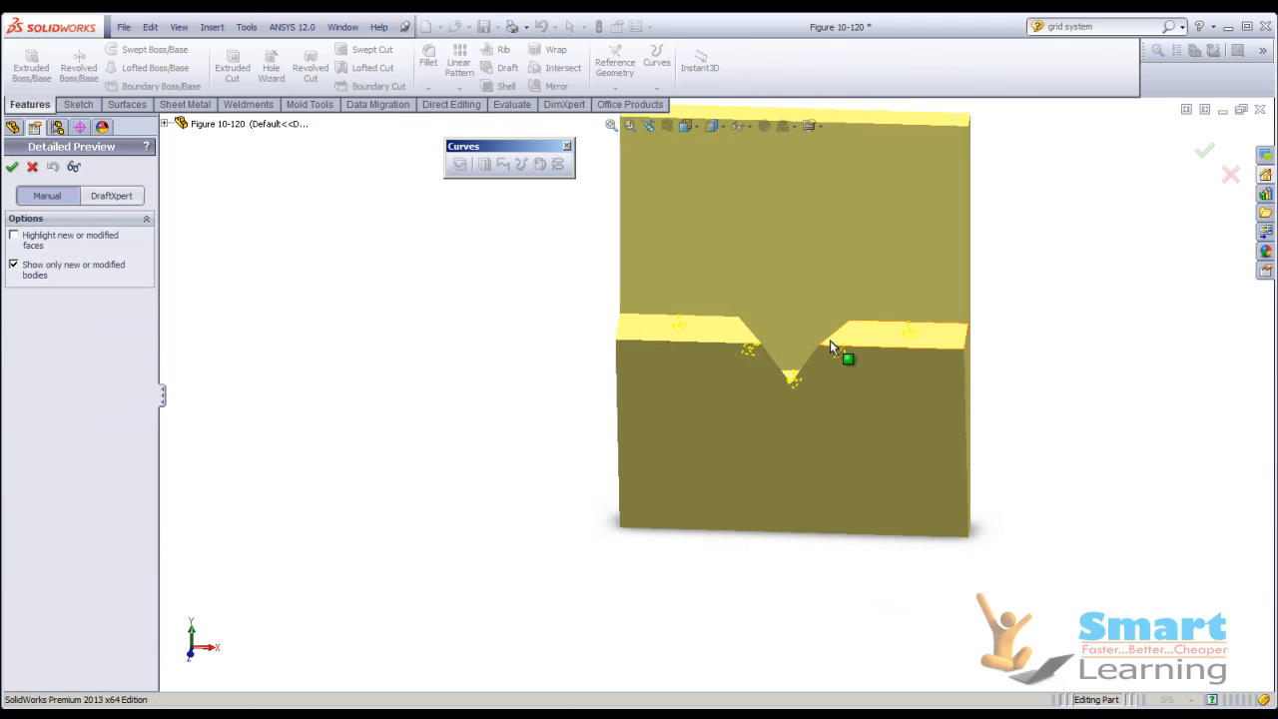
pyautogui.moveTo(785, 395); pyautogui.dragTo(765, 443, button='middle')
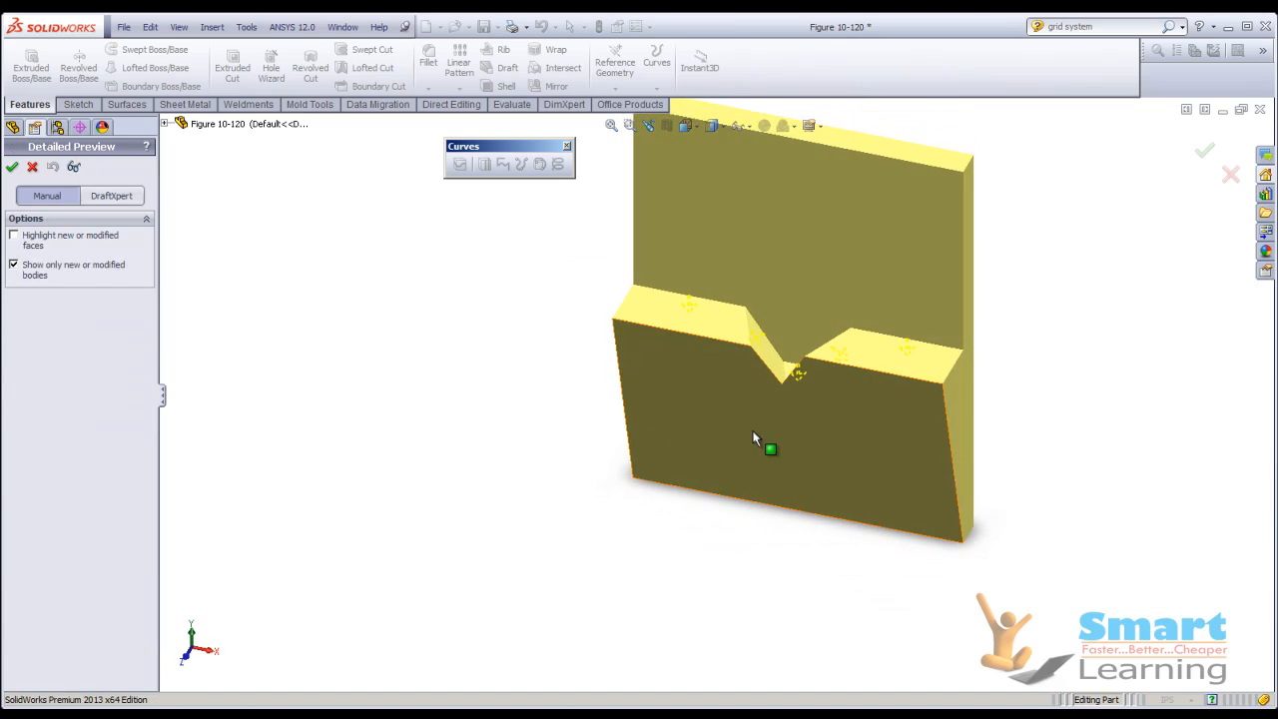
pyautogui.click(73, 166)
pyautogui.click(58, 300)
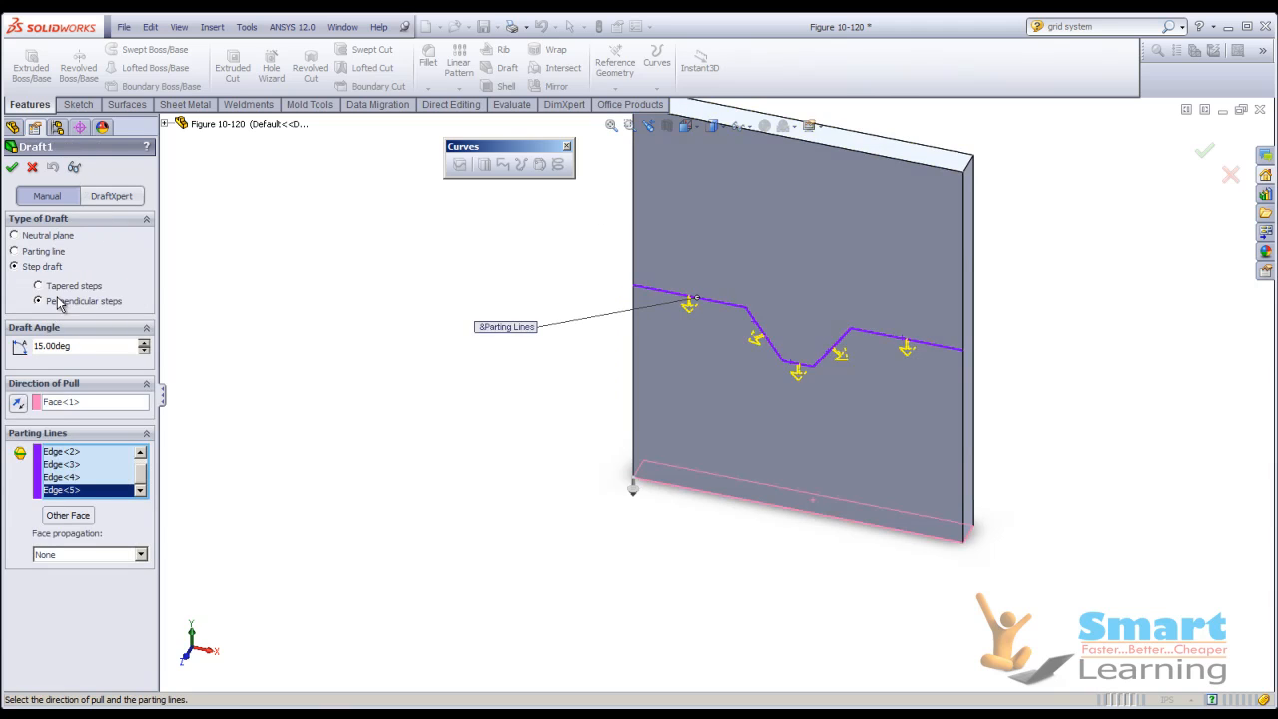
pyautogui.click(73, 166)
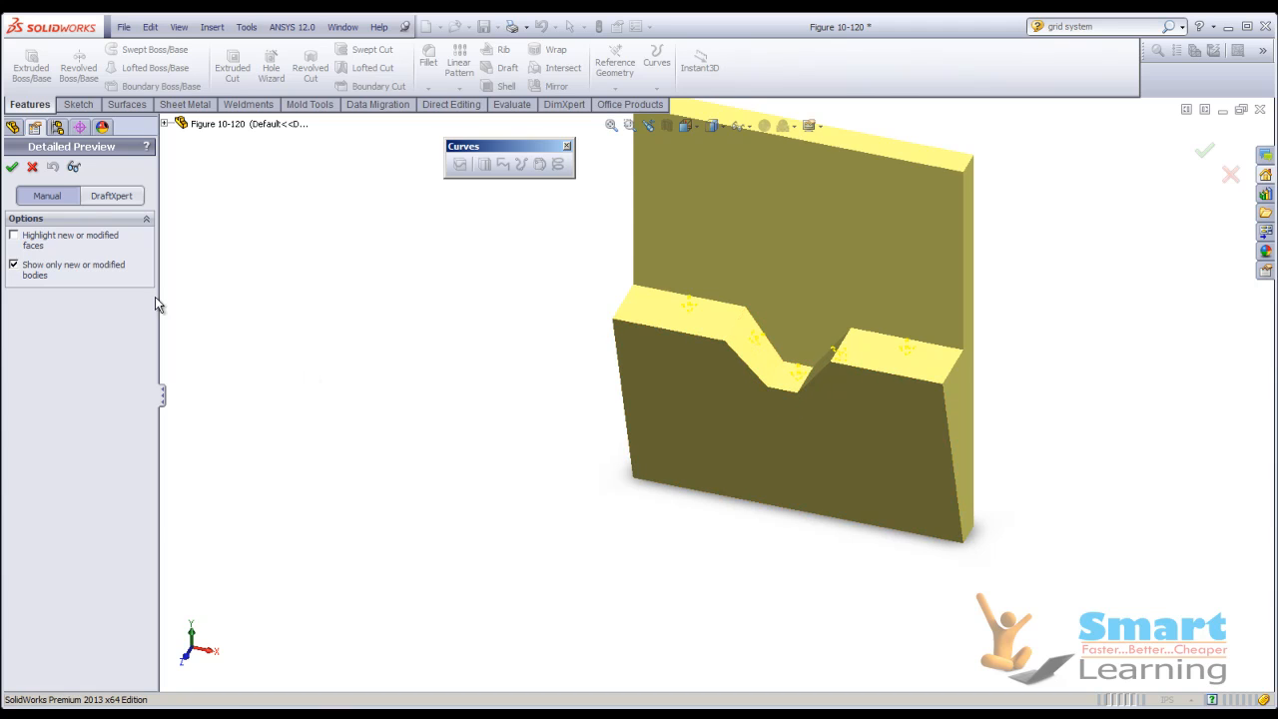
pyautogui.click(73, 167)
# Create the 15° step draft with tapered steps after previewing it, and inspect the drafted plate.
pyautogui.click(66, 286)
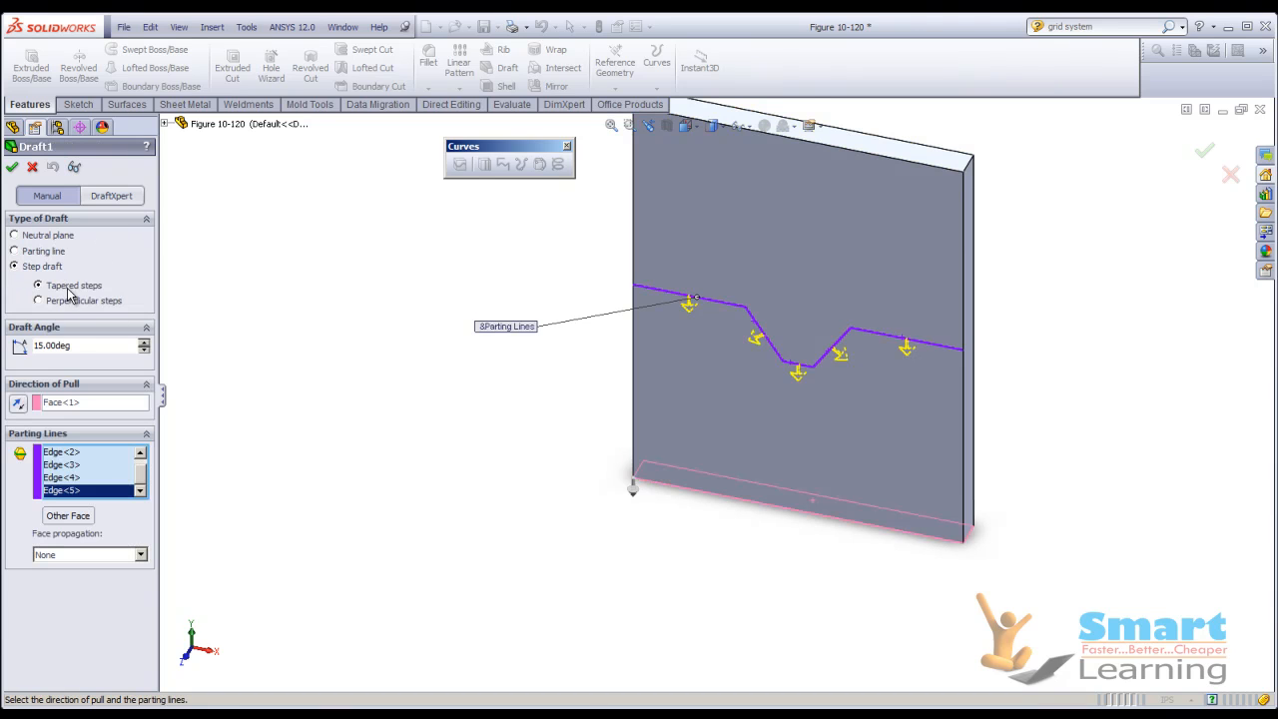
pyautogui.click(74, 168)
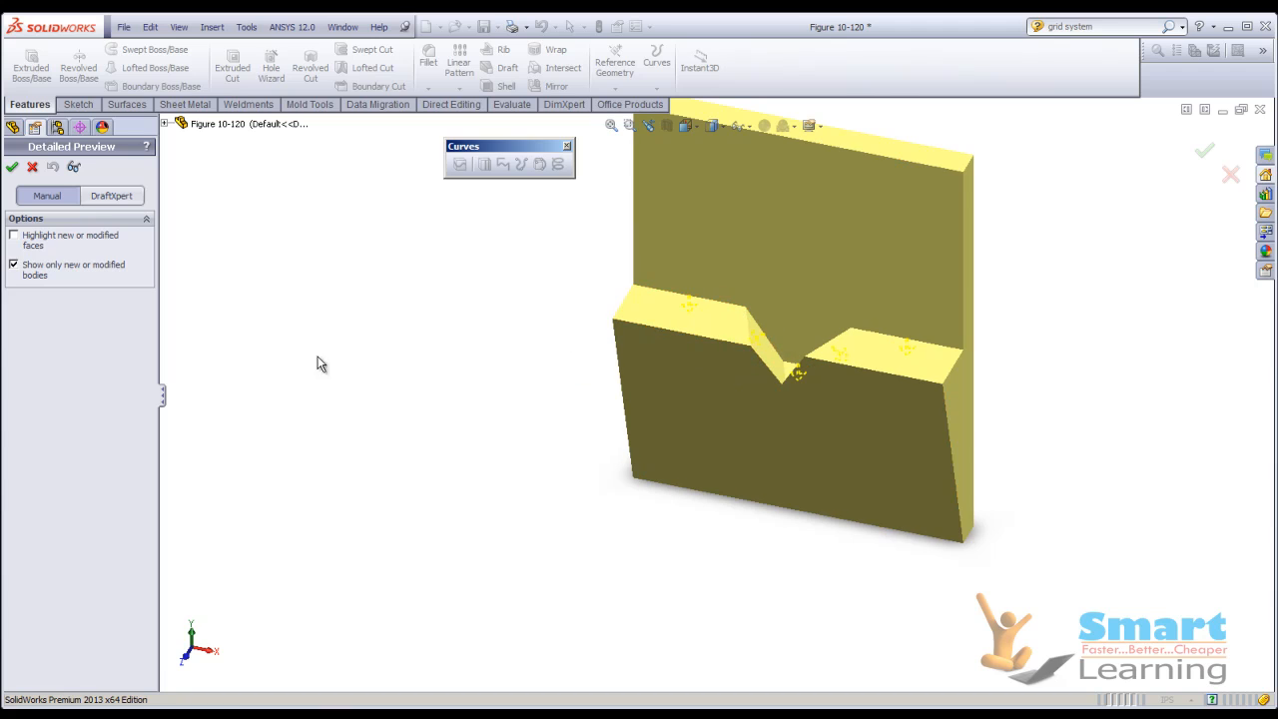
pyautogui.click(75, 169)
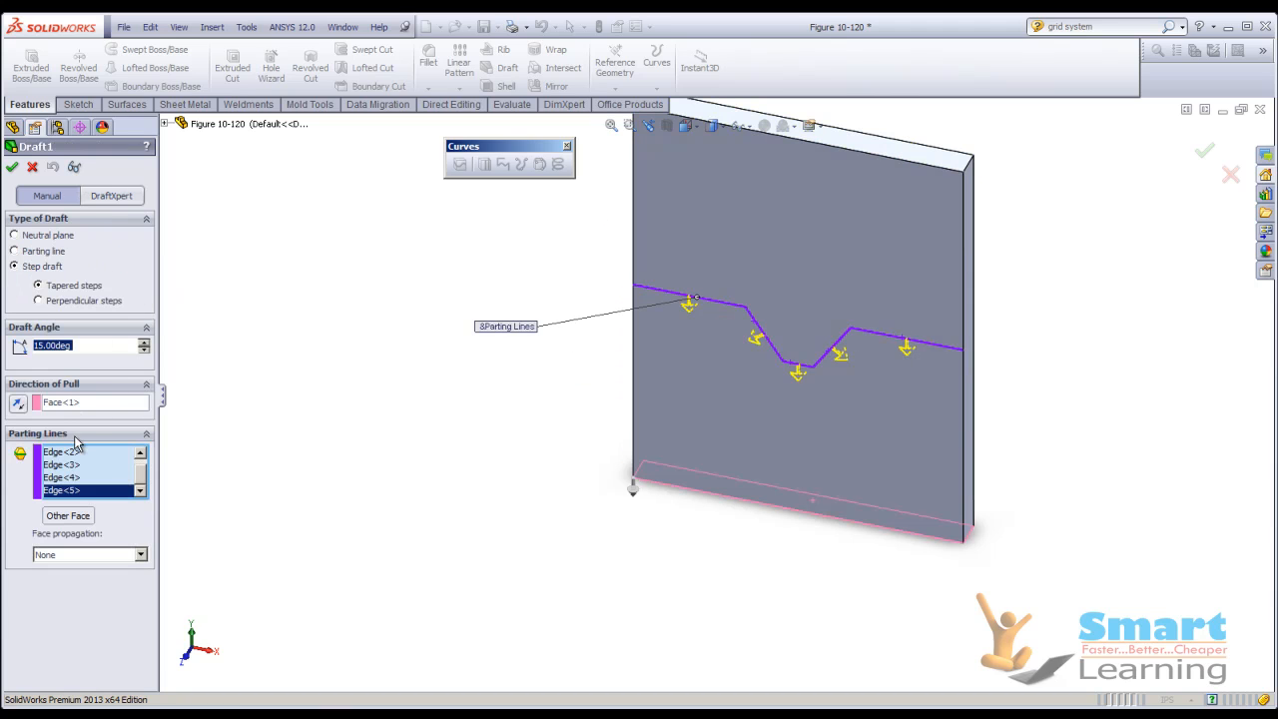
pyautogui.click(12, 168)
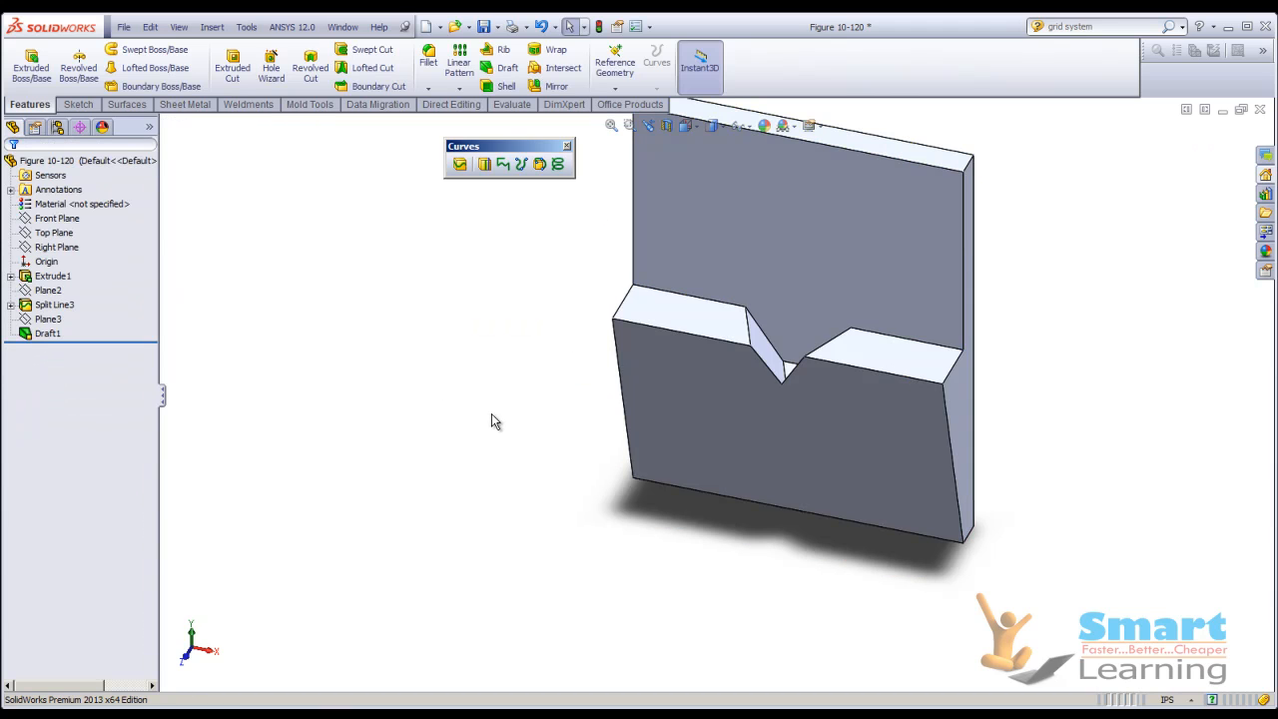
pyautogui.moveTo(635, 509); pyautogui.dragTo(608, 459, button='middle')
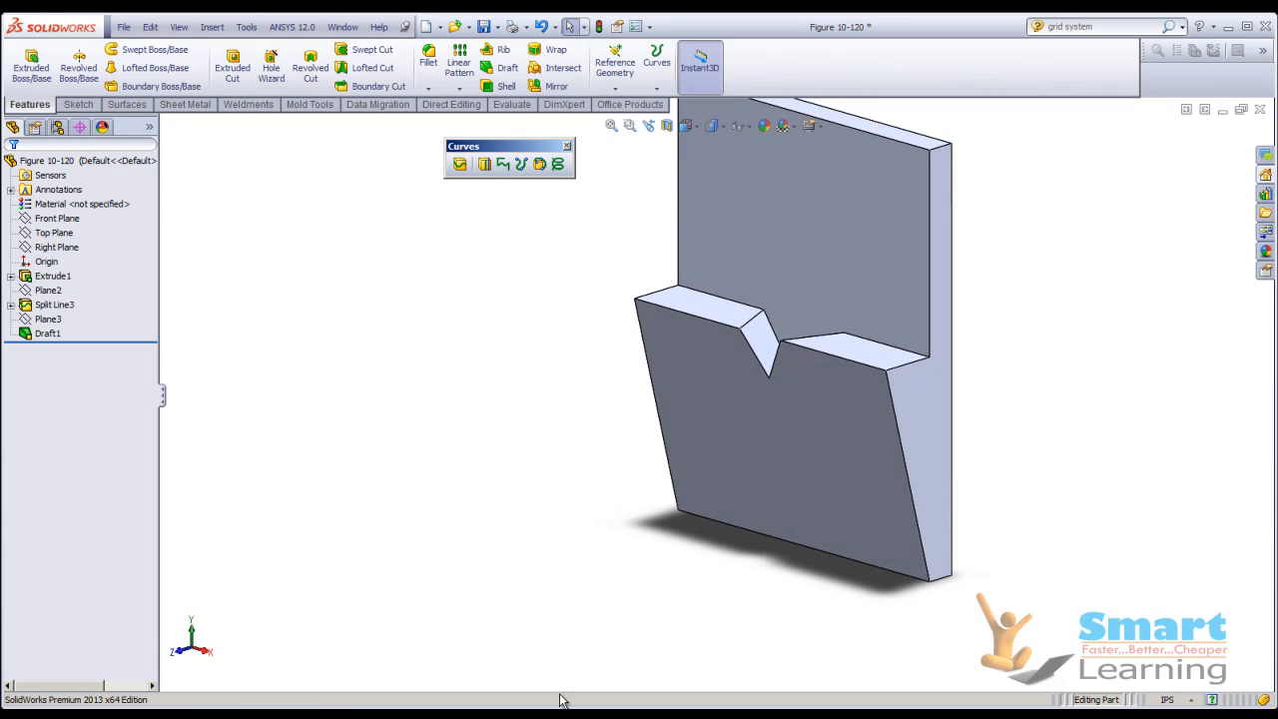
pyautogui.moveTo(526, 468); pyautogui.dragTo(807, 387, button='middle')
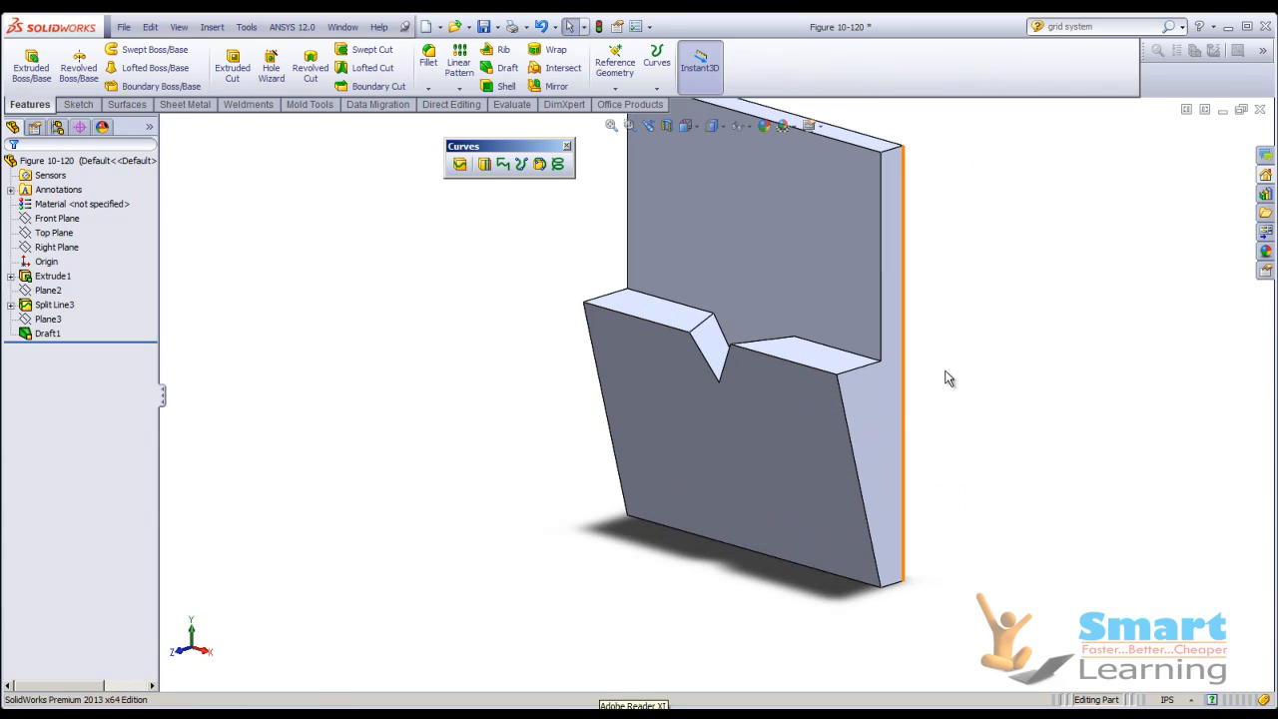
# View the slides for Figures 117 and 118 on step types and Figure 119 on DraftXpert, and return to SolidWorks.
pyautogui.click(756, 683)
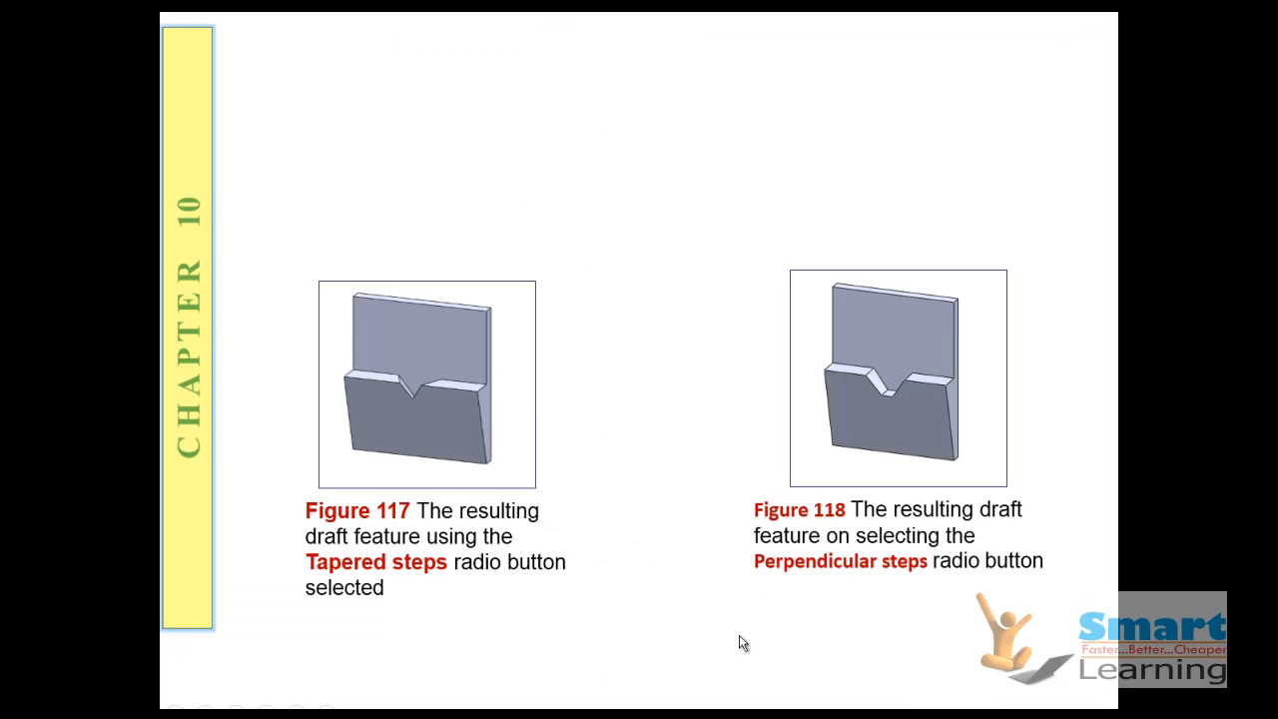
pyautogui.click(650, 414)
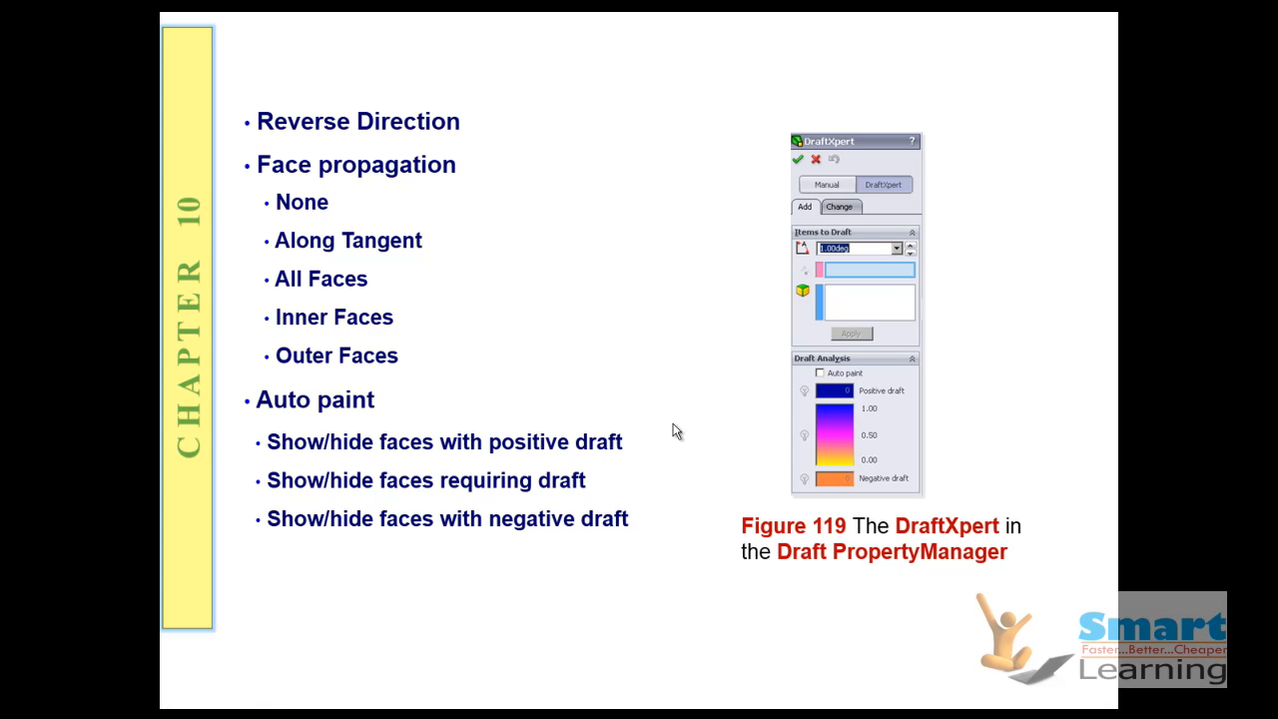
pyautogui.click(486, 327)
pyautogui.press('Left')
pyautogui.press('super+d')
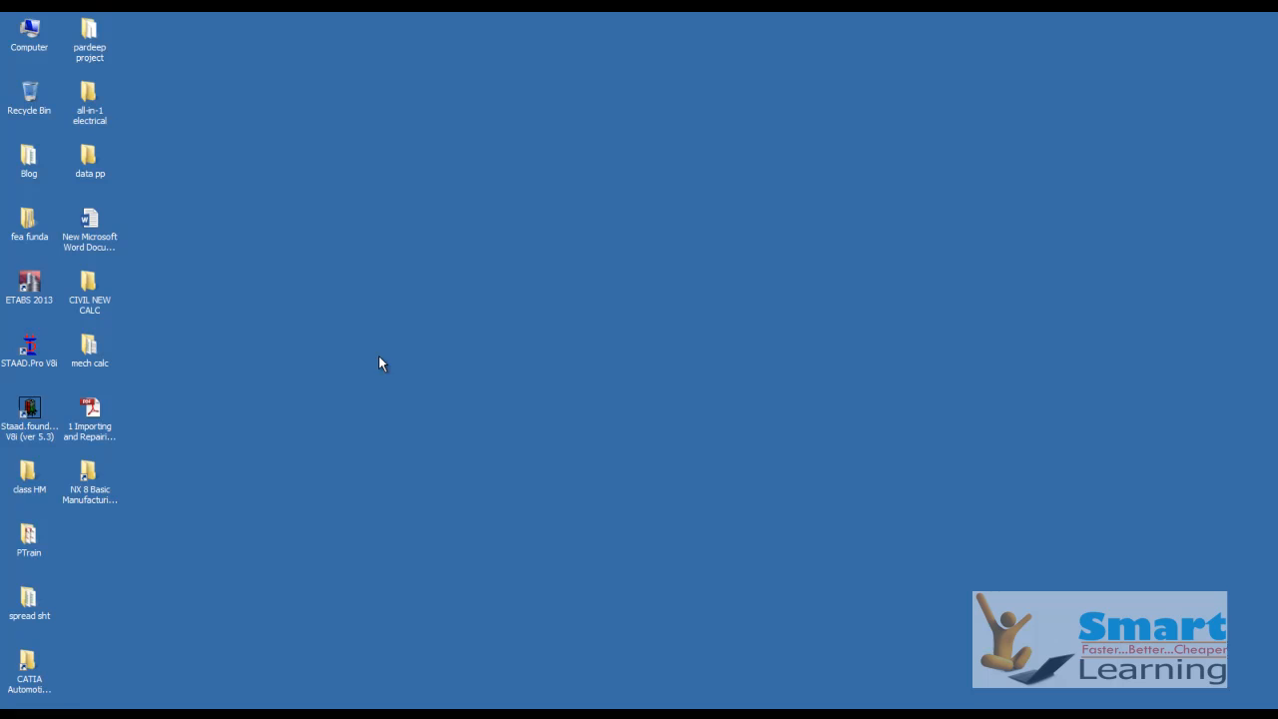
pyautogui.moveTo(799, 714)
pyautogui.click(798, 692)
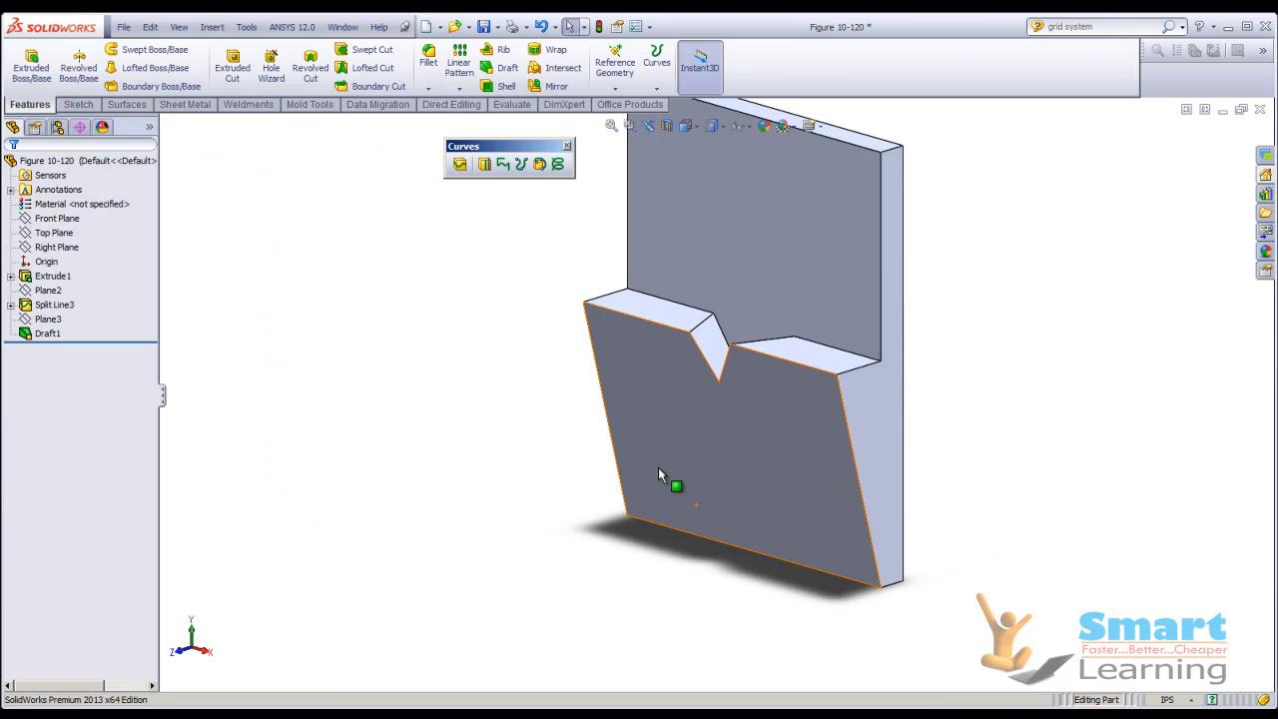
# Start a new draft in DraftXpert mode, using the upper face of the step beyond the notch as the neutral plane.
pyautogui.moveTo(373, 448); pyautogui.dragTo(360, 437, button='middle')
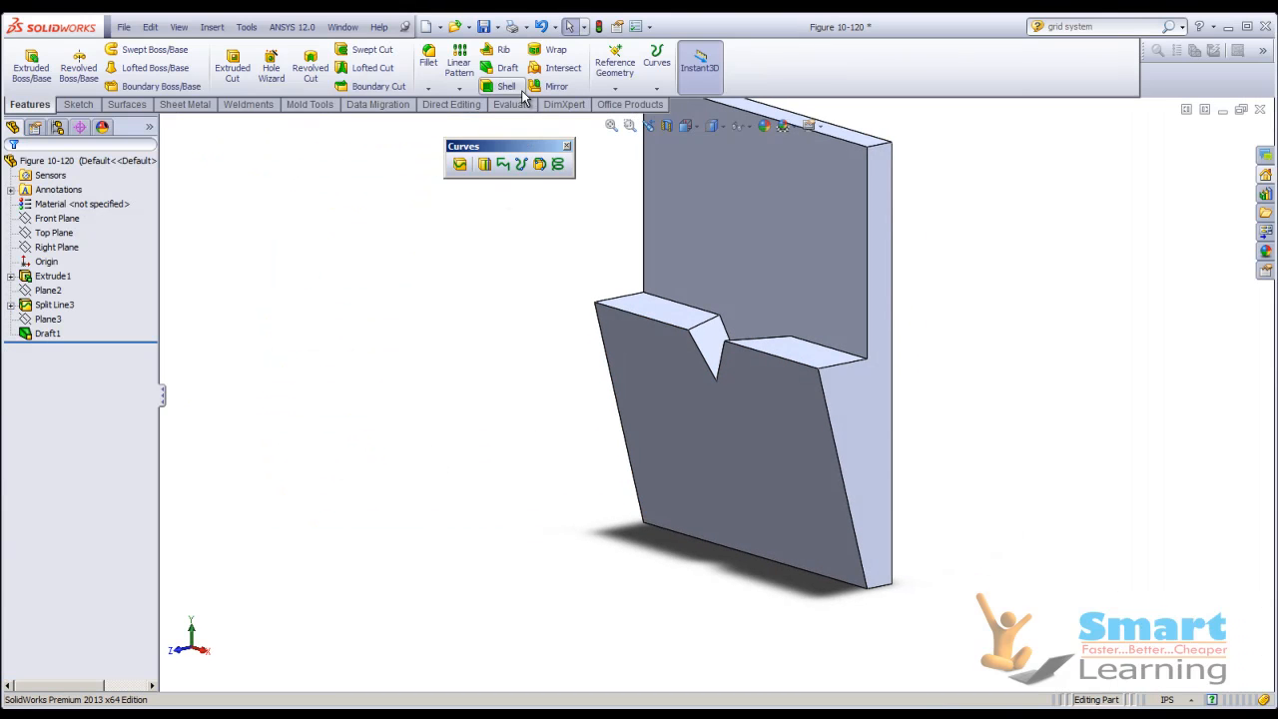
pyautogui.click(500, 67)
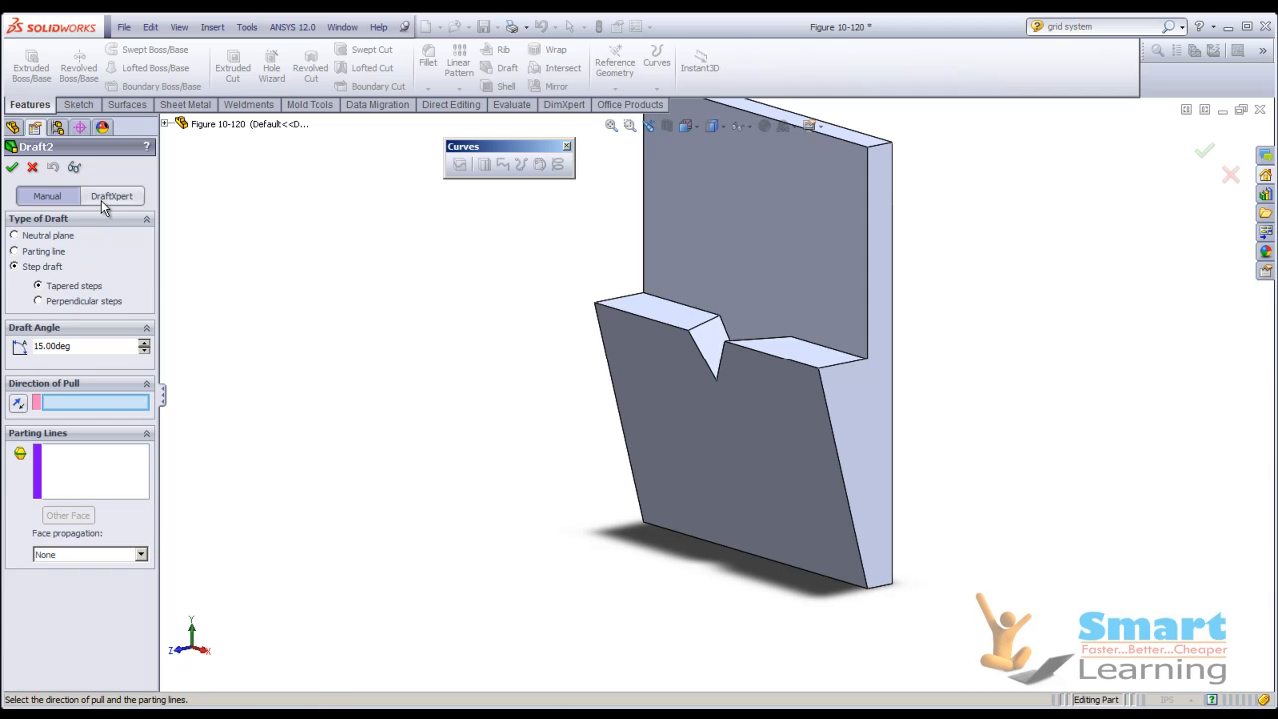
pyautogui.click(100, 202)
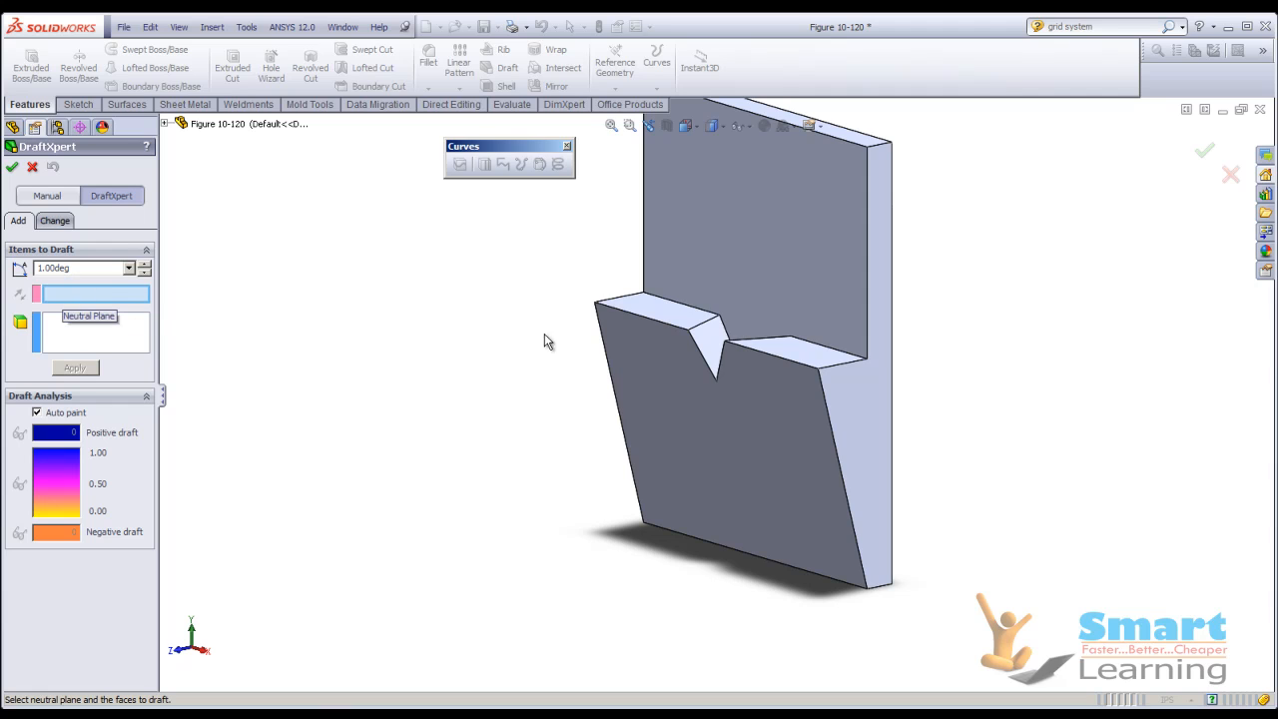
pyautogui.click(802, 356)
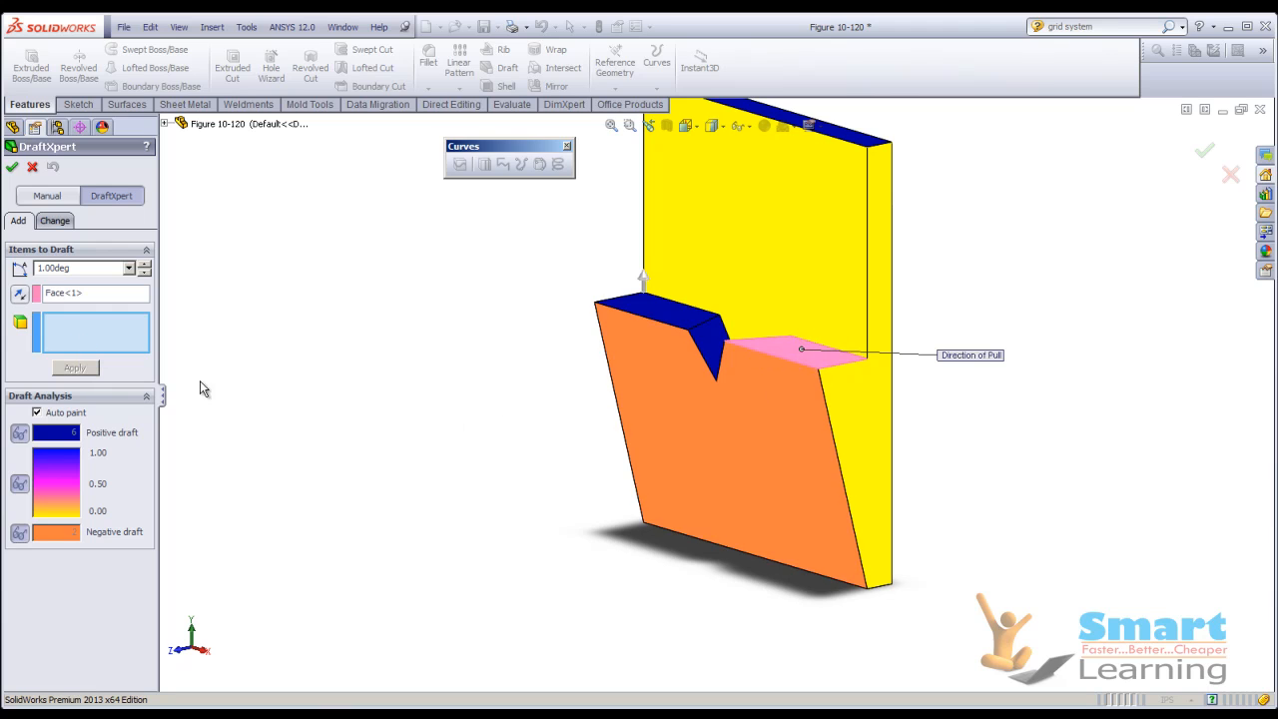
# Add the slanted front face and both side faces of the plate as the faces to draft.
pyautogui.click(741, 440)
pyautogui.click(859, 444)
pyautogui.moveTo(612, 425); pyautogui.dragTo(729, 440, button='middle')
pyautogui.click(612, 406)
pyautogui.moveTo(918, 476); pyautogui.dragTo(767, 496, button='middle')
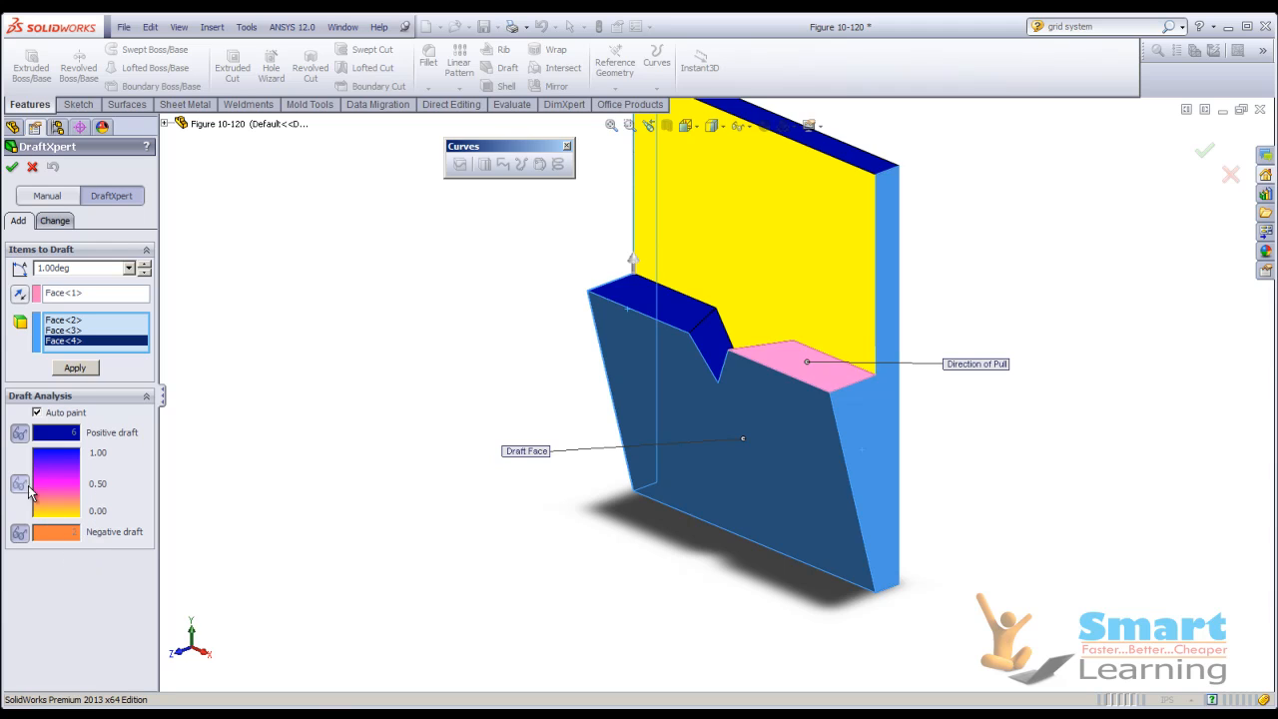
# Hide the positive-draft, gradient-range and negative-draft faces in the draft analysis one by one, and show them all again.
pyautogui.click(20, 436)
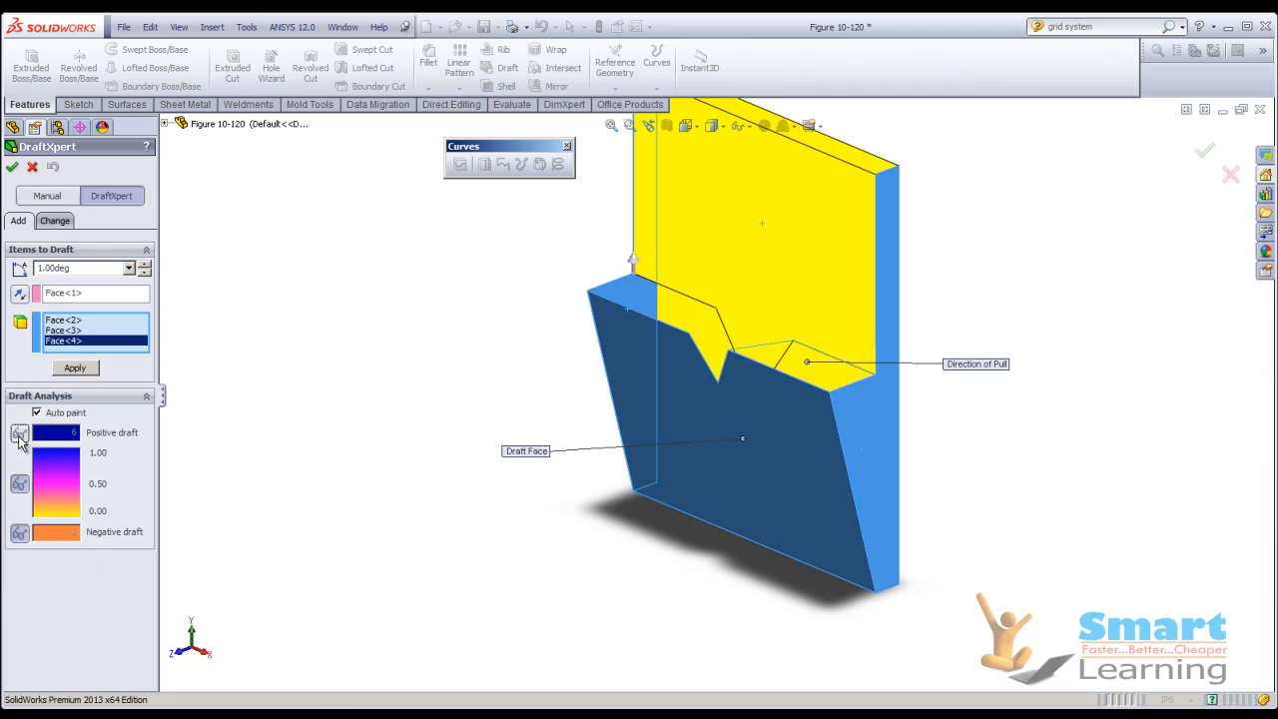
pyautogui.click(20, 485)
pyautogui.click(19, 534)
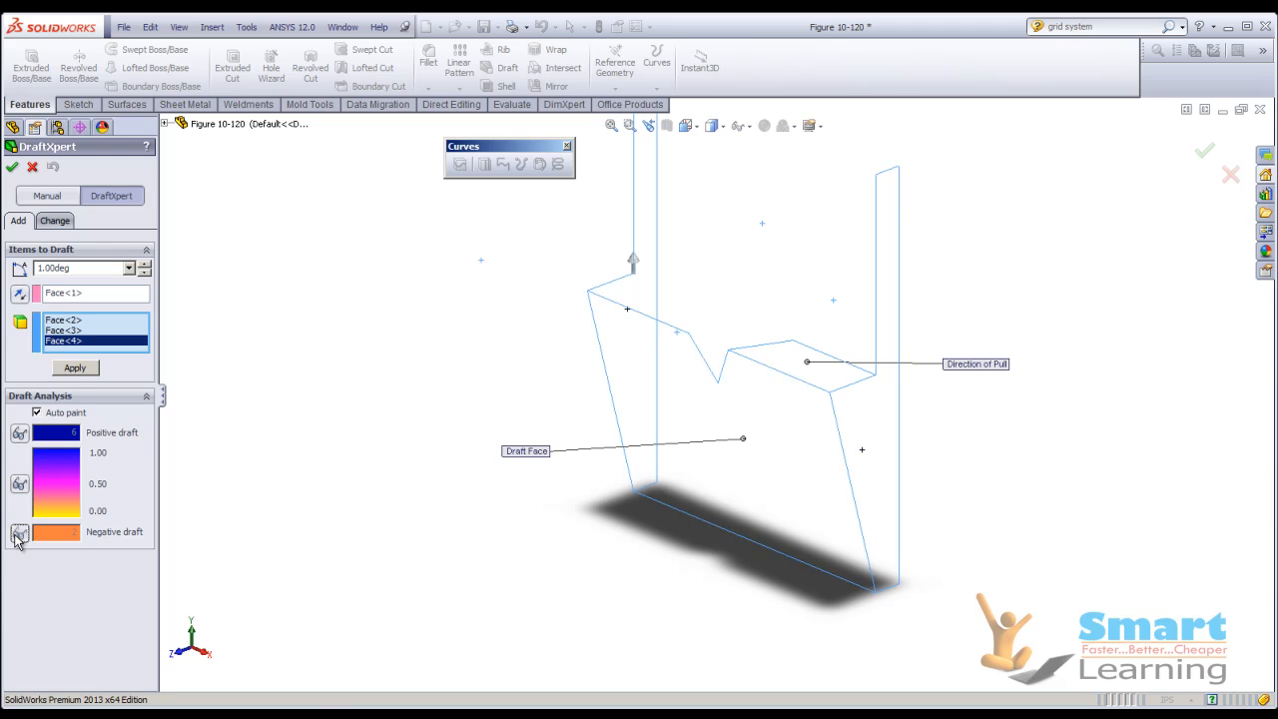
pyautogui.moveTo(442, 460); pyautogui.dragTo(440, 419, button='middle')
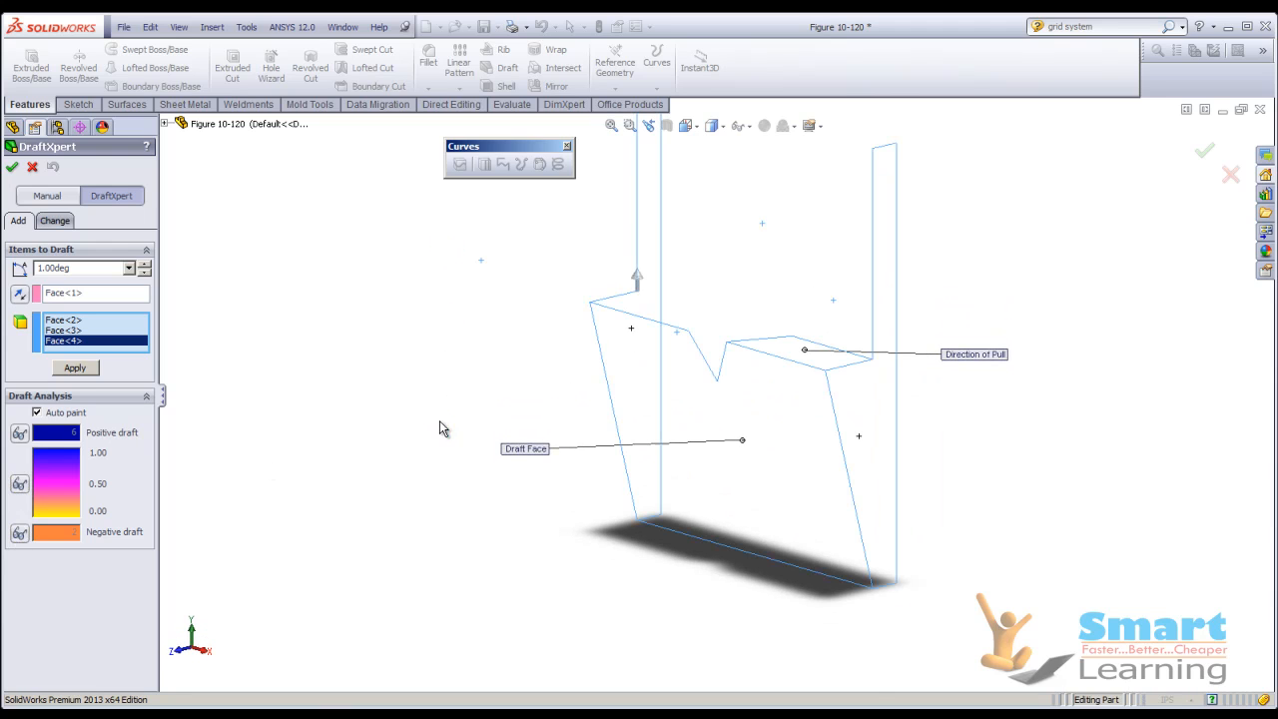
pyautogui.click(20, 433)
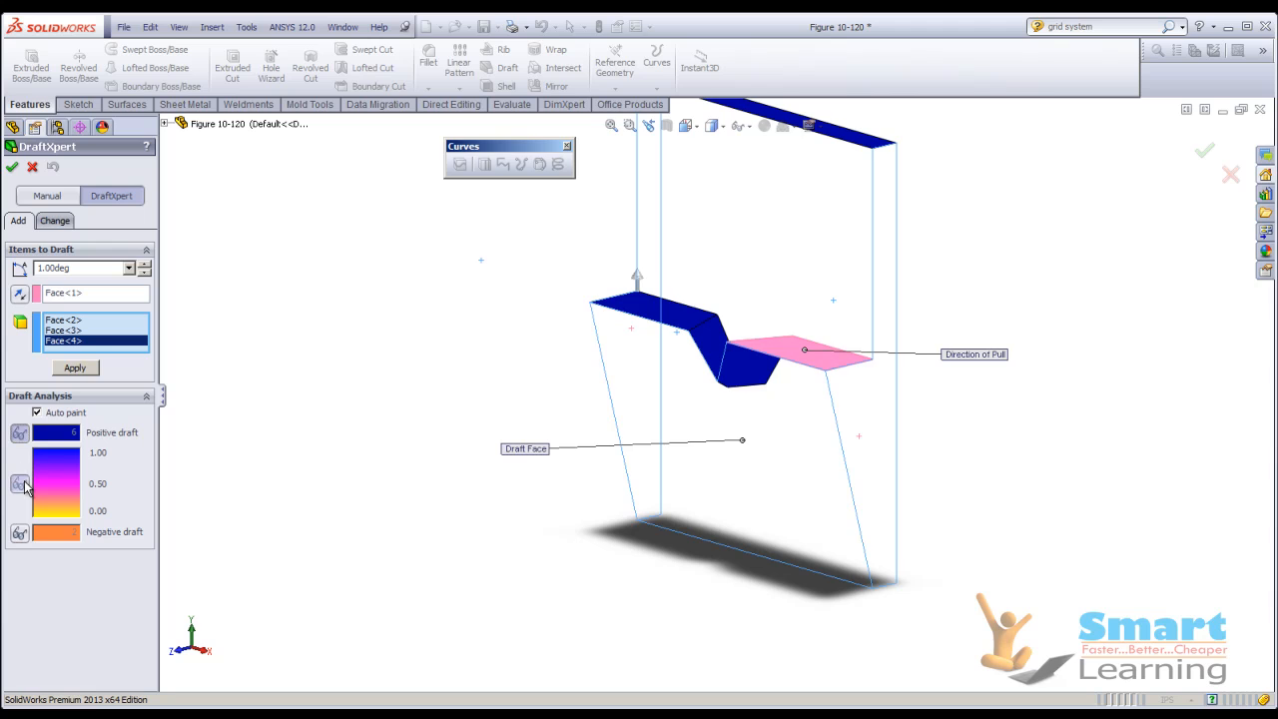
pyautogui.click(20, 485)
pyautogui.click(19, 534)
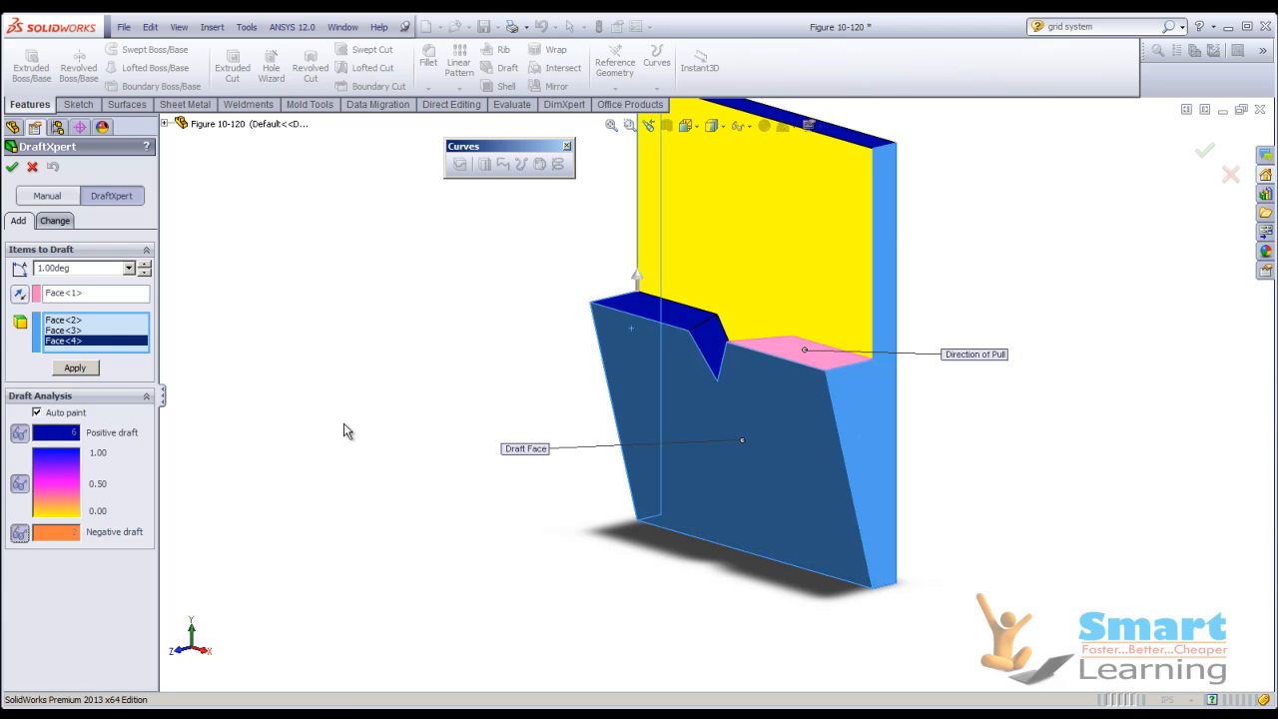
# Apply the 1° draft to the selected faces, finish DraftXpert, and inspect the drafted plate.
pyautogui.click(75, 368)
pyautogui.moveTo(494, 429); pyautogui.dragTo(562, 433, button='middle')
pyautogui.scroll(2, 510, 473)
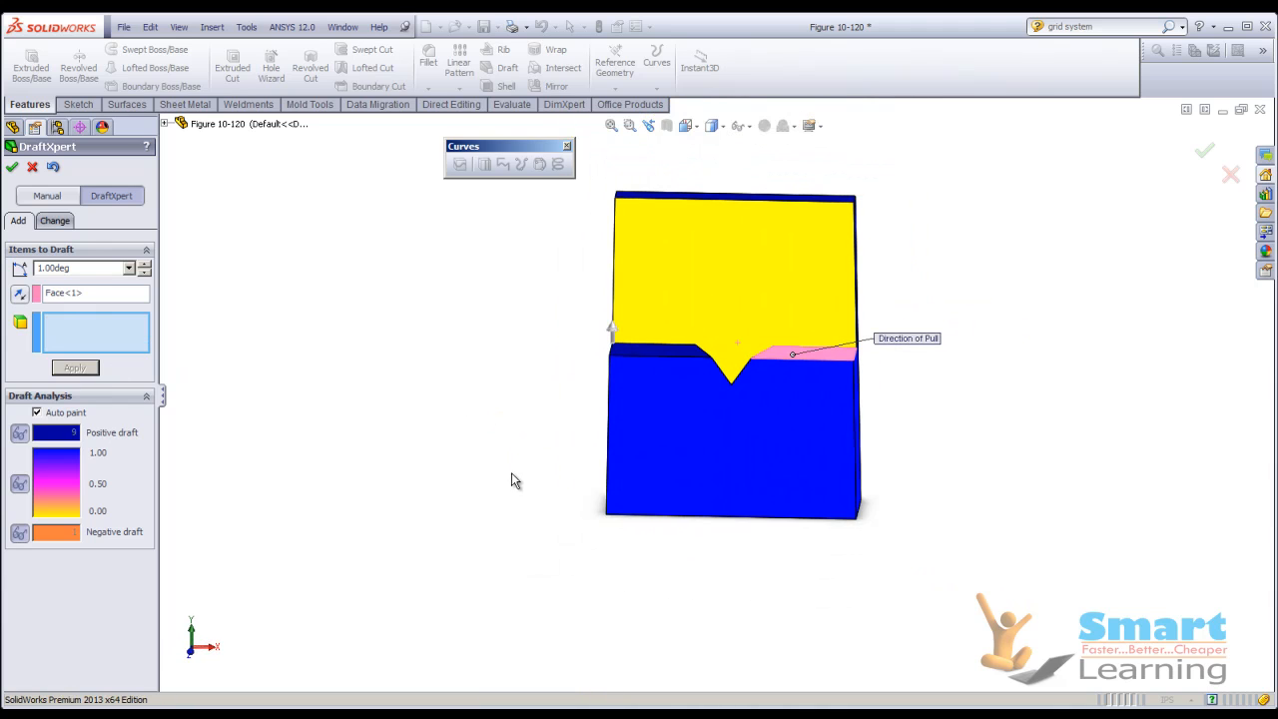
pyautogui.click(11, 170)
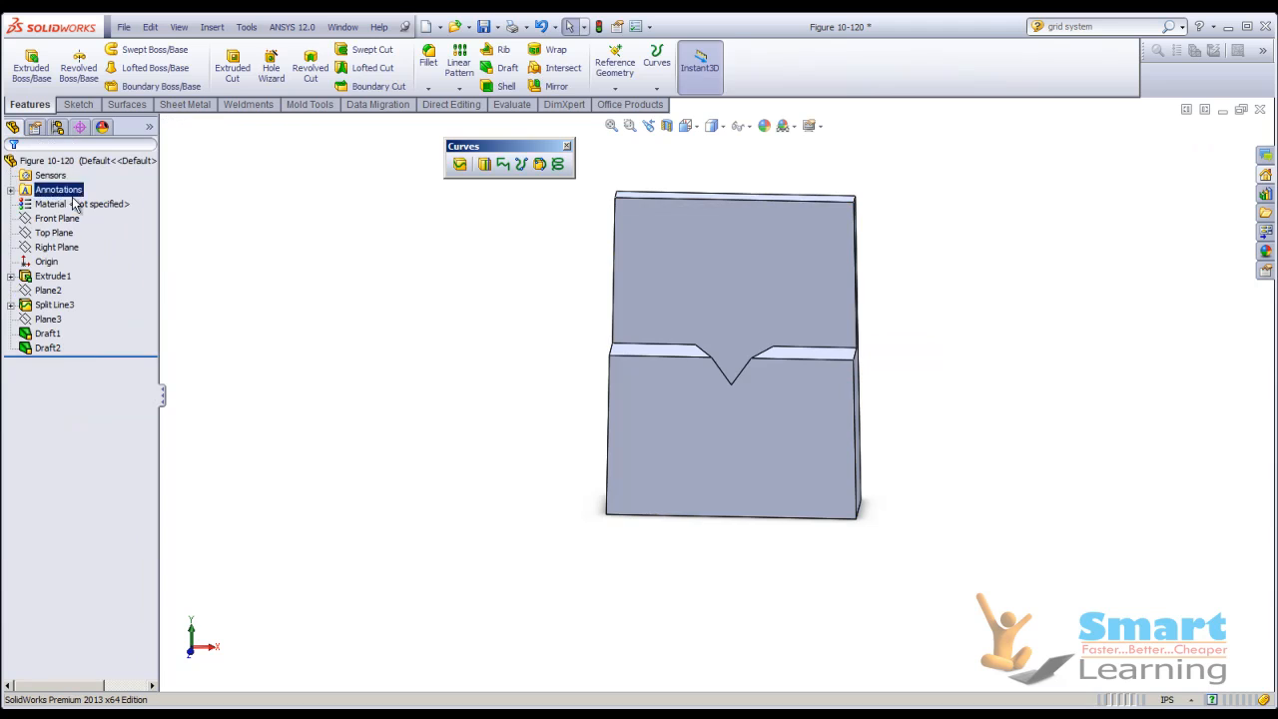
pyautogui.moveTo(462, 365); pyautogui.dragTo(516, 386, button='middle')
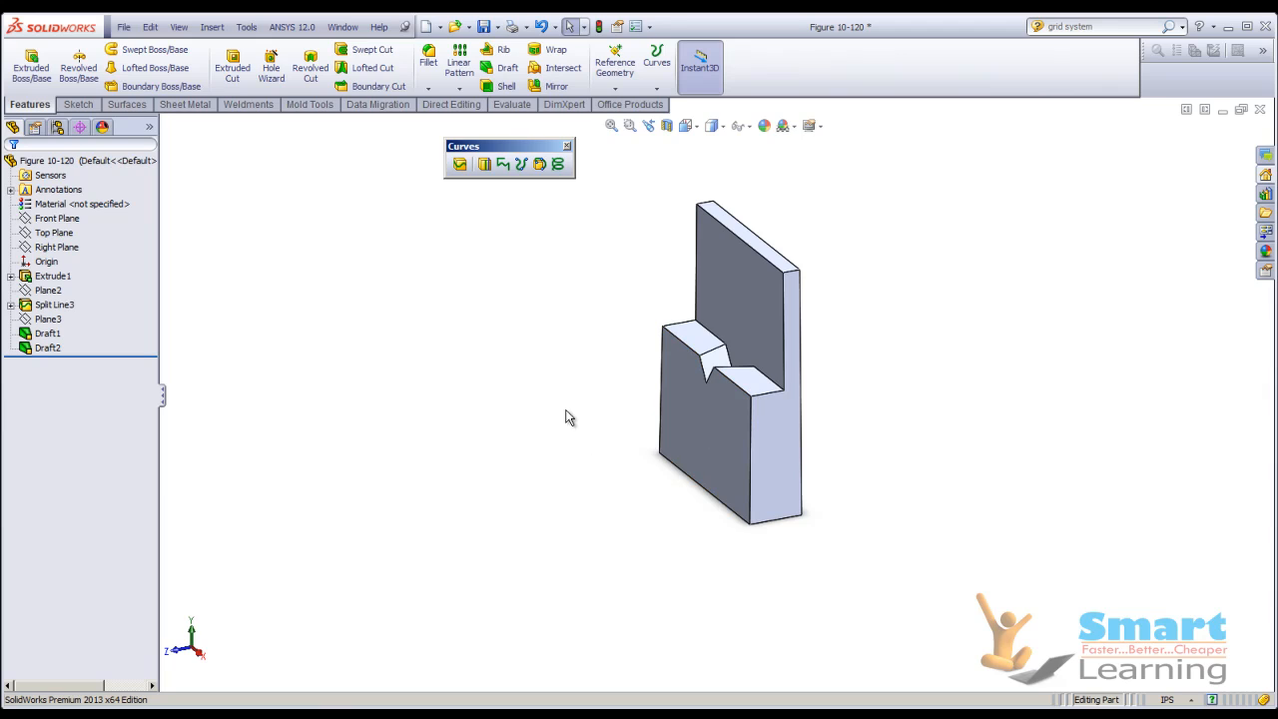
# Close the Figure 10-120 part and switch to the PowerPoint slide show to view the Tutorial 1 slide with Figure 120.
pyautogui.click(1260, 108)
pyautogui.click(654, 383)
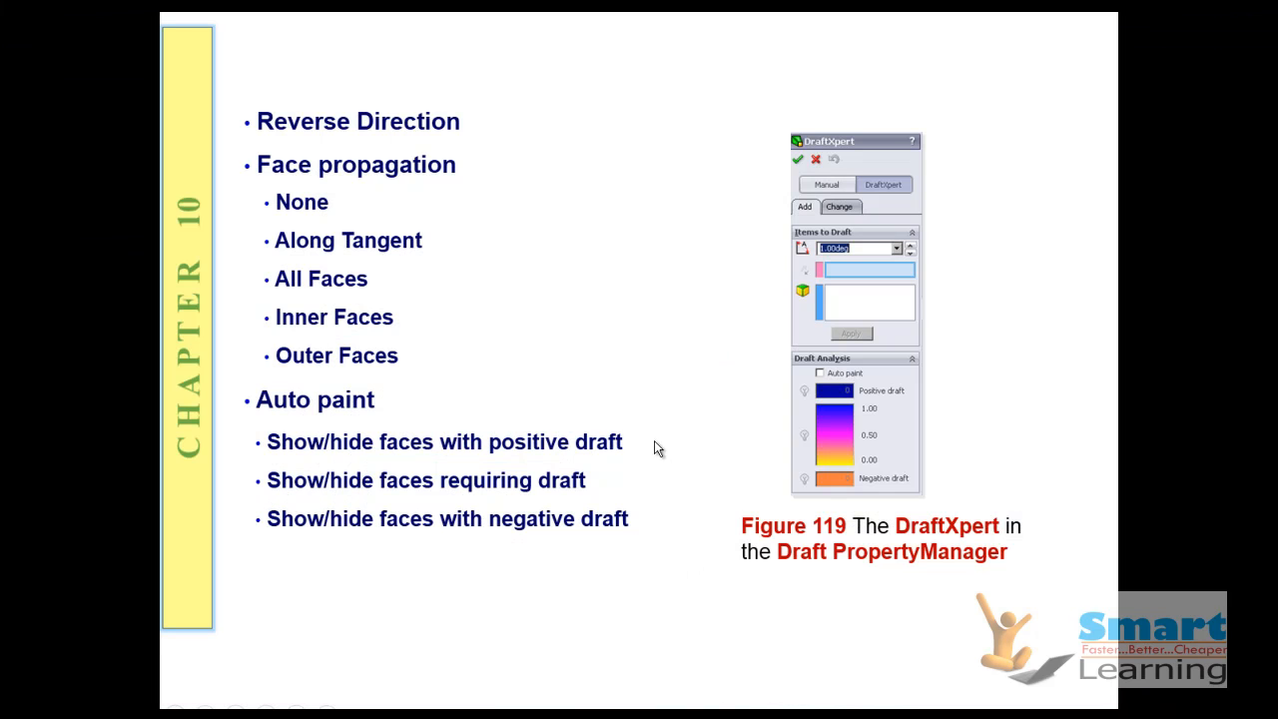
pyautogui.click(654, 440)
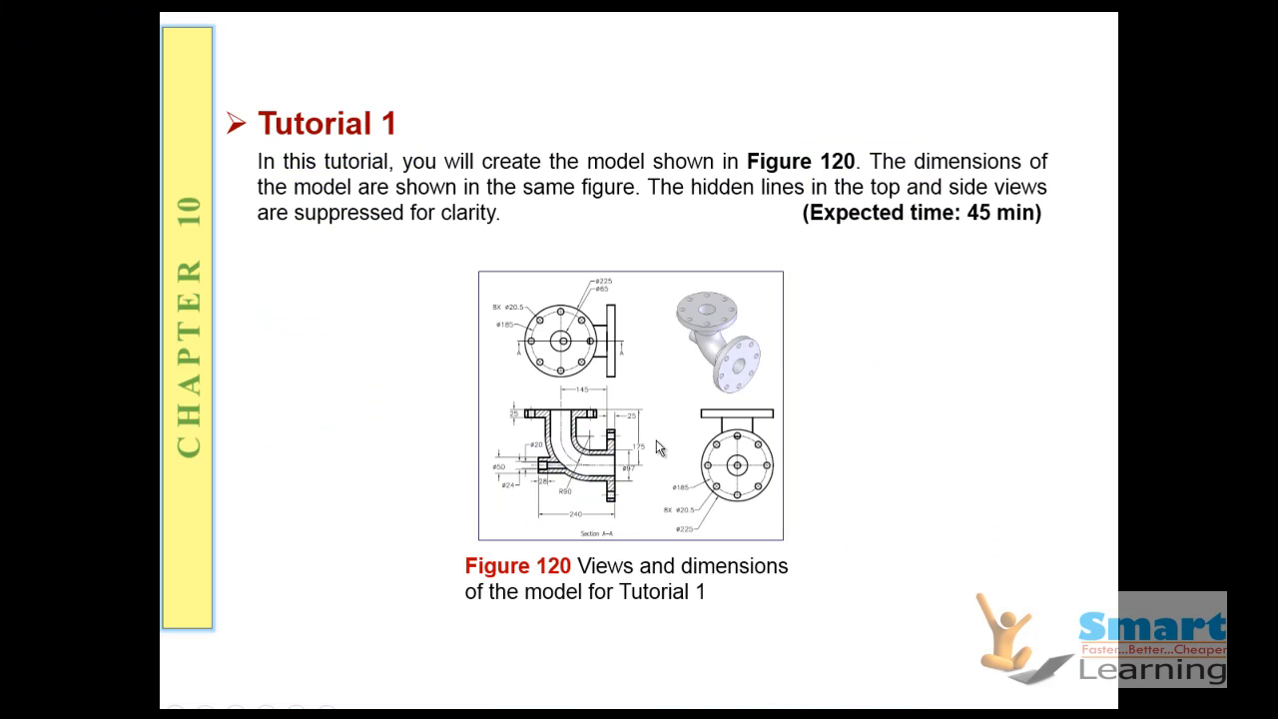